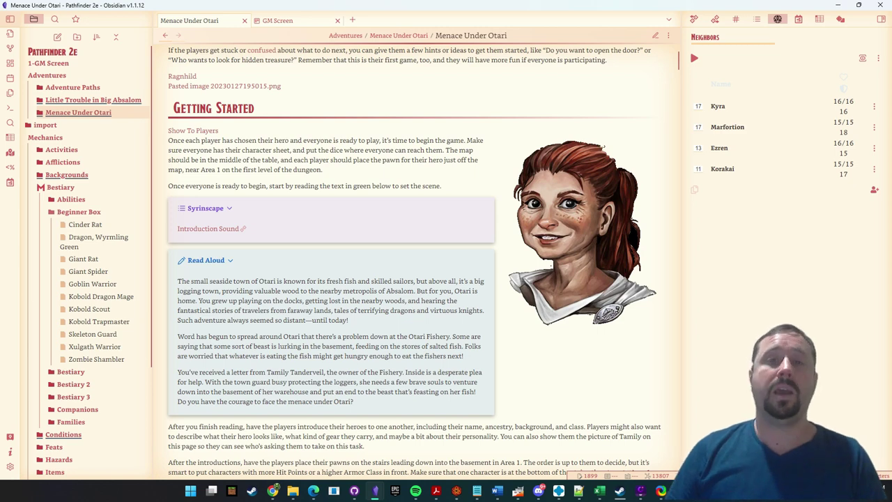
Look through the Menace Under Otari note from its introduction and Getting Started section to the dungeon map.
{"action": "scroll", "coordinate": [540, 193], "scroll_direction": "up", "scroll_amount": 4}
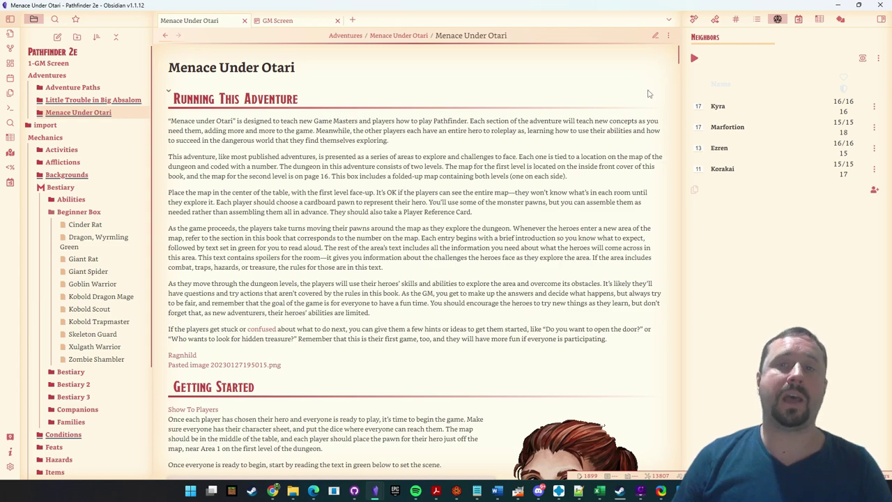
{"action": "scroll", "coordinate": [652, 112], "scroll_direction": "down", "scroll_amount": 3}
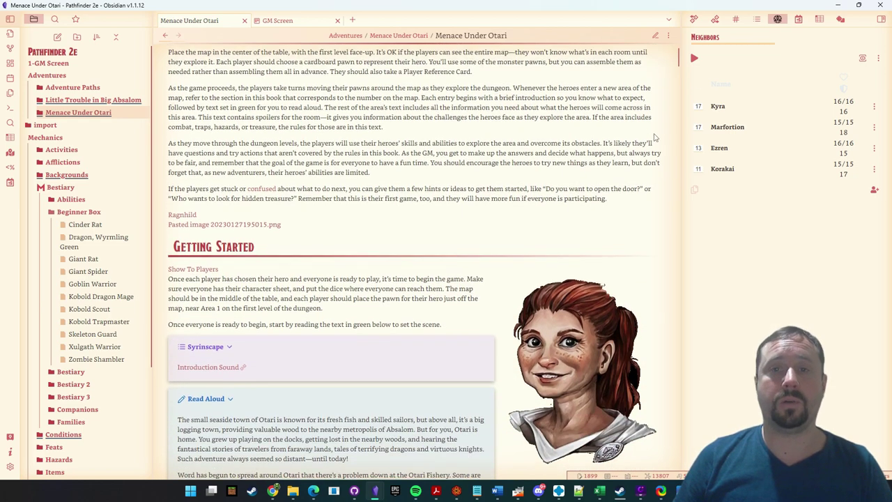
{"action": "scroll", "coordinate": [654, 132], "scroll_direction": "down", "scroll_amount": 4}
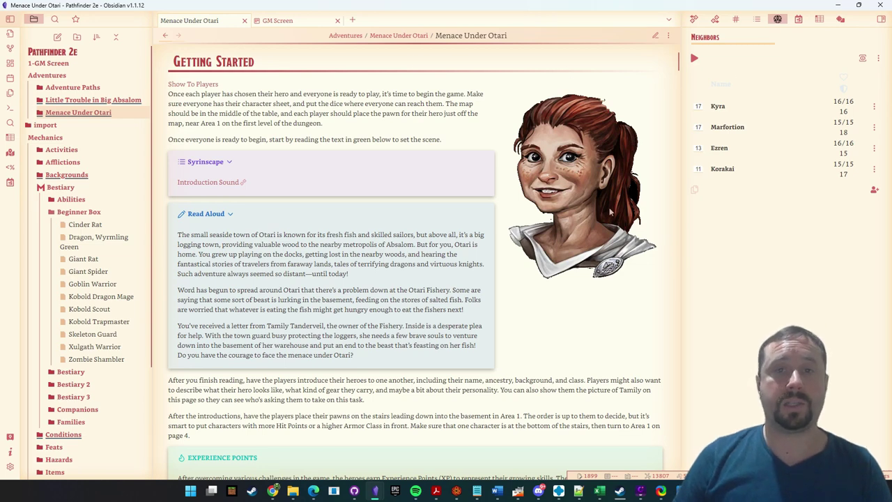
{"action": "scroll", "coordinate": [548, 127], "scroll_direction": "up", "scroll_amount": 1}
{"action": "scroll", "coordinate": [237, 122], "scroll_direction": "down", "scroll_amount": 1}
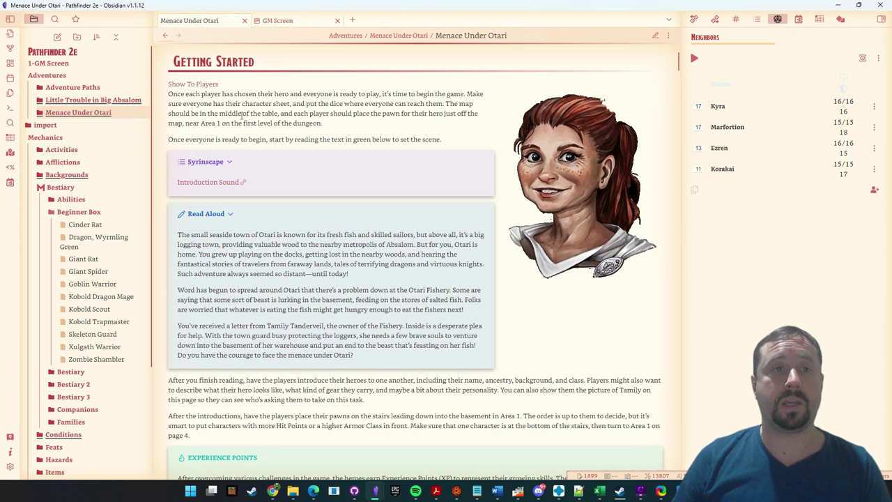
{"action": "scroll", "coordinate": [476, 145], "scroll_direction": "down", "scroll_amount": 6}
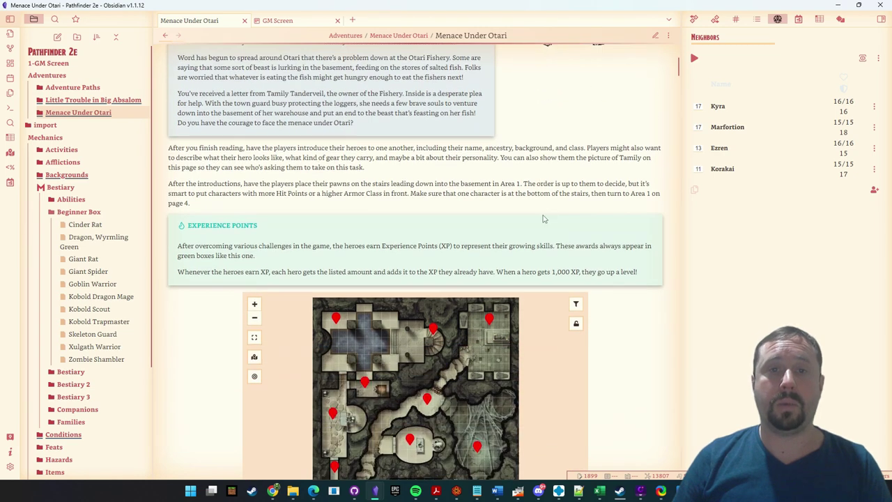
{"action": "scroll", "coordinate": [495, 141], "scroll_direction": "down", "scroll_amount": 2}
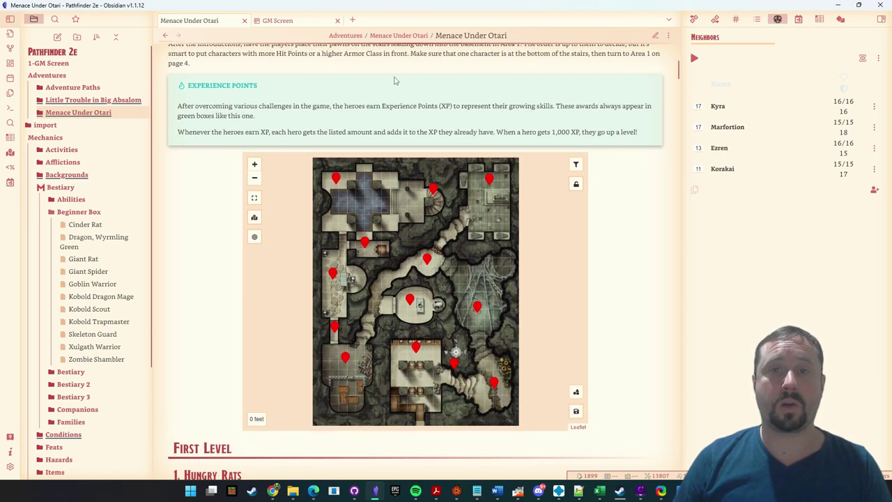
{"action": "scroll", "coordinate": [633, 196], "scroll_direction": "down", "scroll_amount": 2}
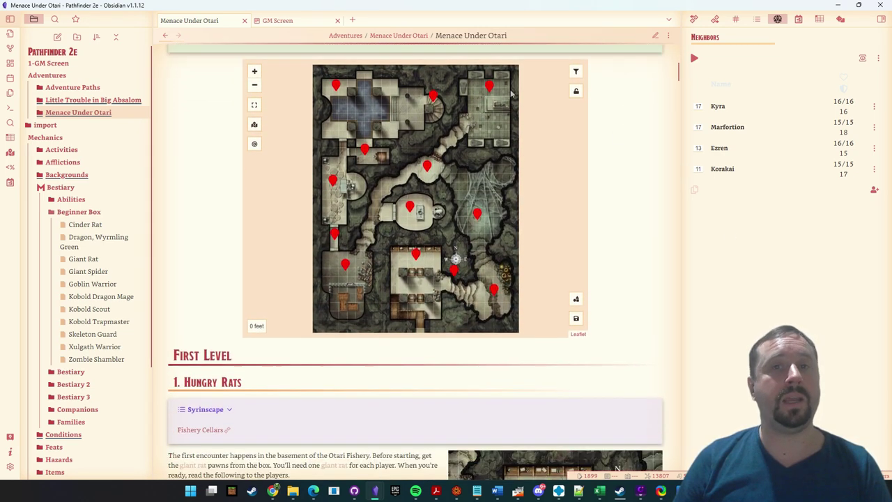
Preview the 5. Forgotten Crypt section from its dungeon map marker and read through the linked text.
{"action": "mouse_move", "coordinate": [492, 88]}
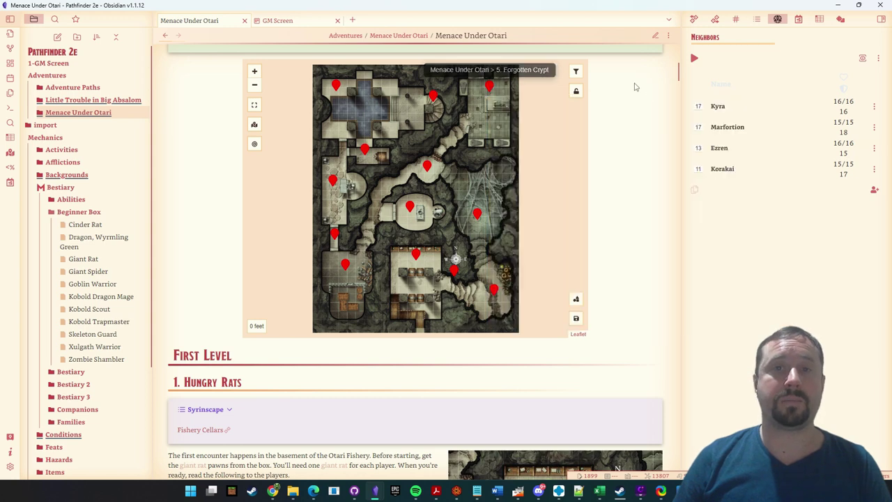
{"action": "scroll", "coordinate": [635, 223], "scroll_direction": "down", "scroll_amount": 5}
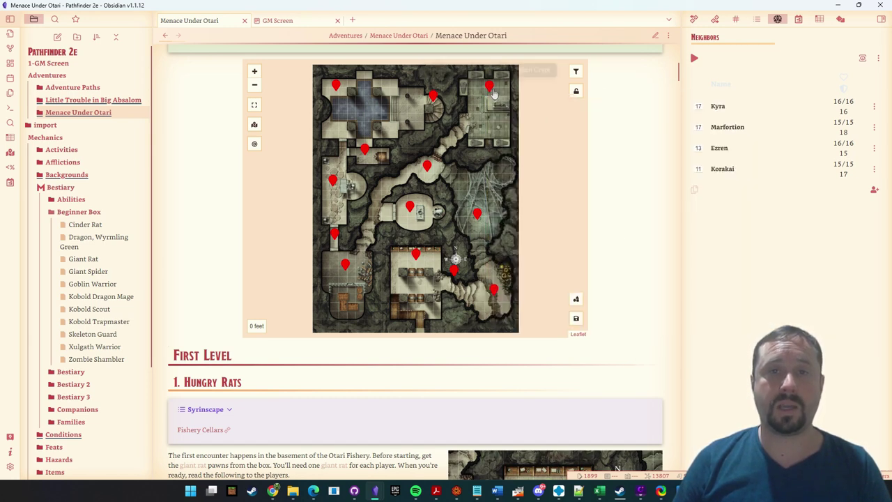
{"action": "scroll", "coordinate": [619, 230], "scroll_direction": "down", "scroll_amount": 5}
{"action": "scroll", "coordinate": [619, 230], "scroll_direction": "down", "scroll_amount": 5}
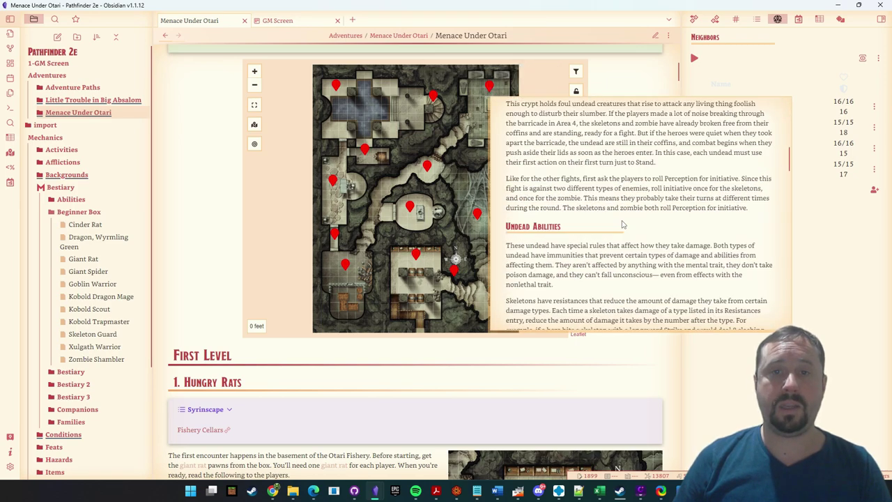
{"action": "scroll", "coordinate": [627, 245], "scroll_direction": "down", "scroll_amount": 5}
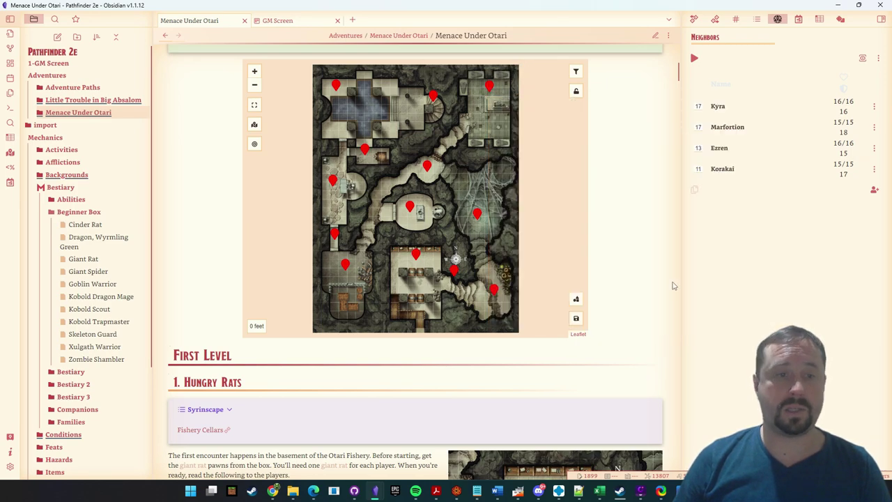
Review the 1. Hungry Rats section, including The First Combat, the Giant Rat statblock and the encounter table.
{"action": "scroll", "coordinate": [655, 279], "scroll_direction": "down", "scroll_amount": 5}
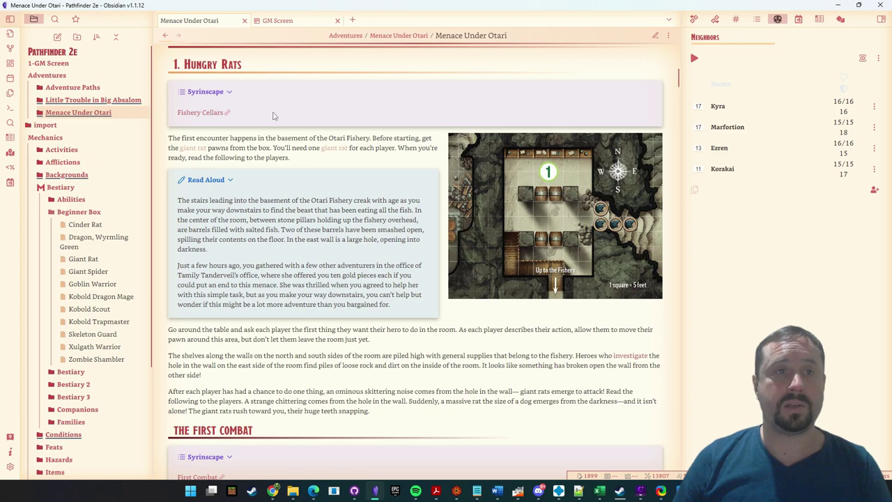
{"action": "scroll", "coordinate": [519, 226], "scroll_direction": "down", "scroll_amount": 3}
{"action": "scroll", "coordinate": [577, 209], "scroll_direction": "down", "scroll_amount": 8}
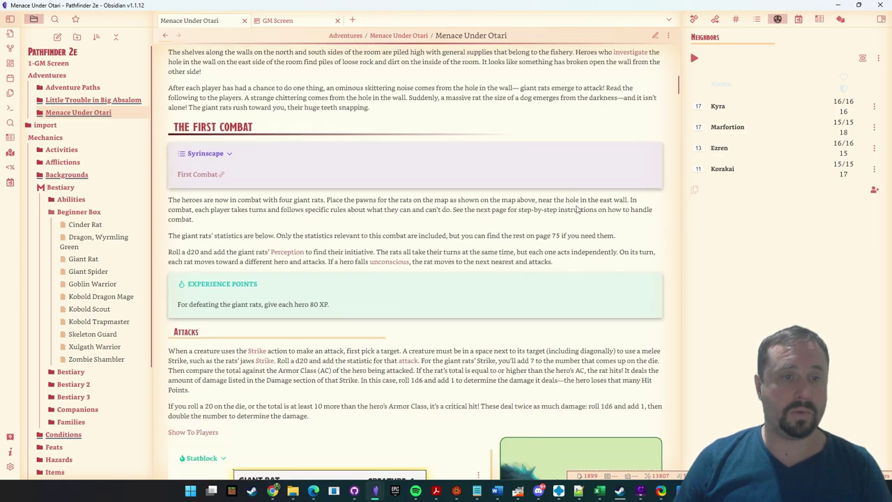
{"action": "scroll", "coordinate": [577, 209], "scroll_direction": "down", "scroll_amount": 1}
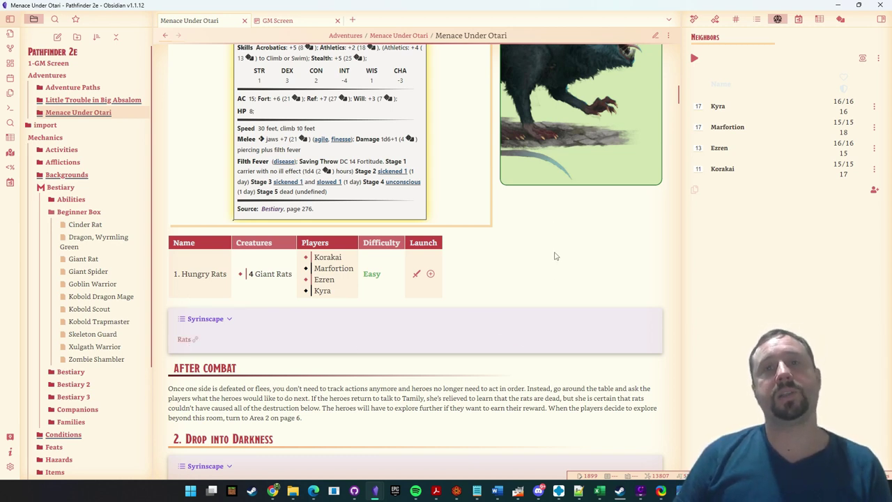
Open the Hungry Rats image linked as Show To Players in its own window, move that window aside and close it.
{"action": "scroll", "coordinate": [551, 294], "scroll_direction": "up", "scroll_amount": 3}
{"action": "scroll", "coordinate": [596, 296], "scroll_direction": "up", "scroll_amount": 2}
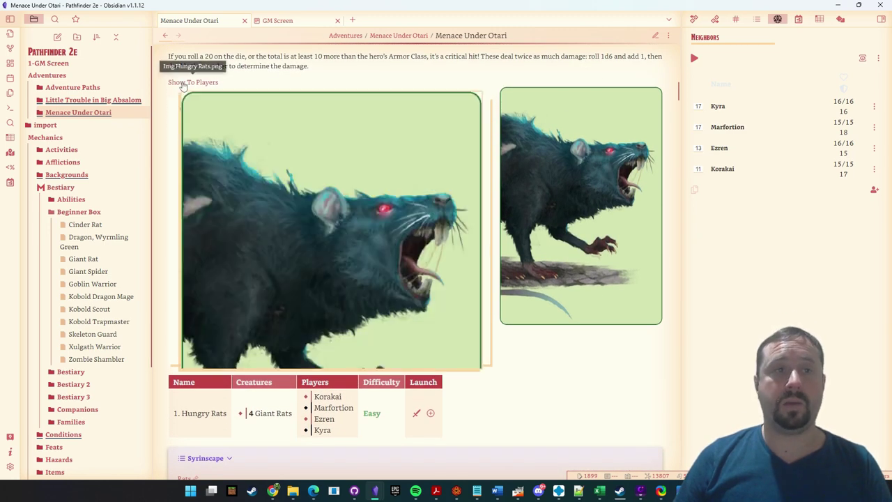
{"action": "right_click", "coordinate": [184, 82]}
{"action": "left_click", "coordinate": [232, 231]}
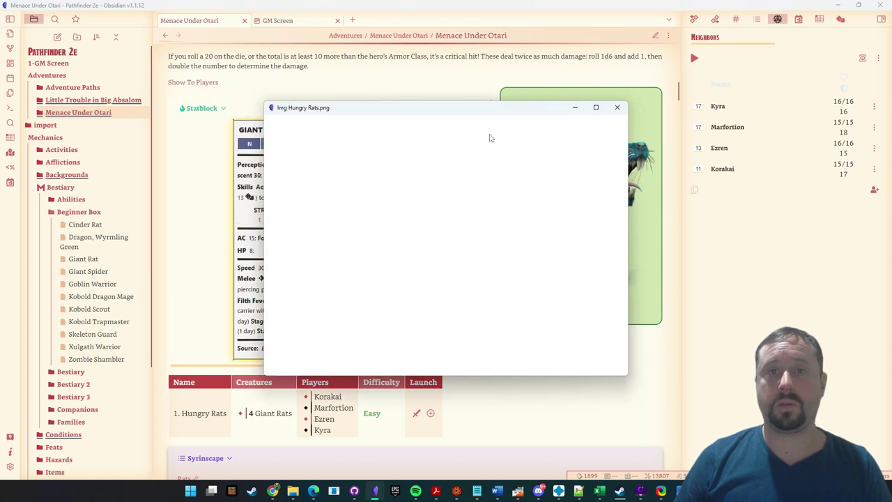
{"action": "left_click_drag", "start_coordinate": [474, 114], "coordinate": [569, 115]}
{"action": "left_click", "coordinate": [744, 116]}
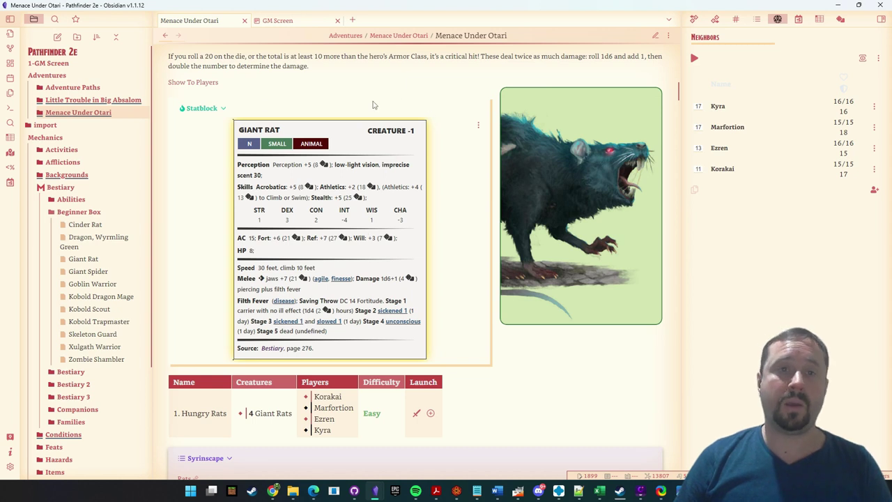
Preview the agile and finesse traits in the Giant Rat statblock, and reroll its Stealth check.
{"action": "scroll", "coordinate": [335, 95], "scroll_direction": "down", "scroll_amount": 1}
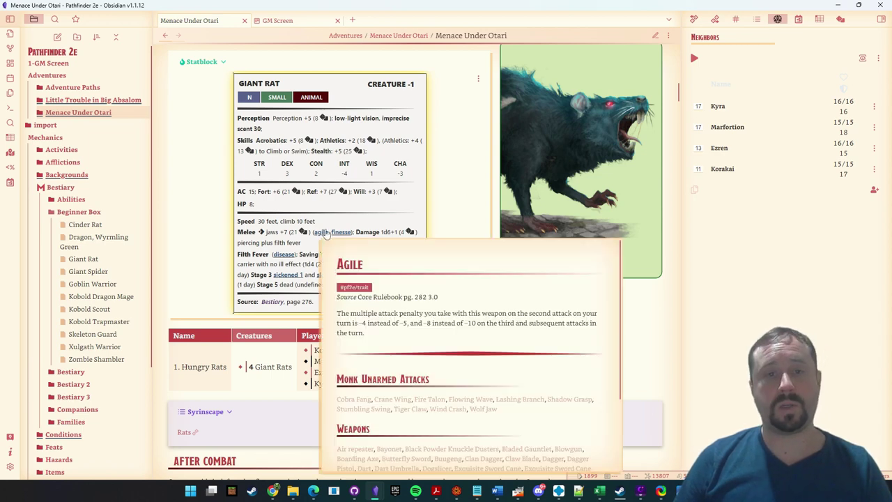
{"action": "mouse_move", "coordinate": [342, 233]}
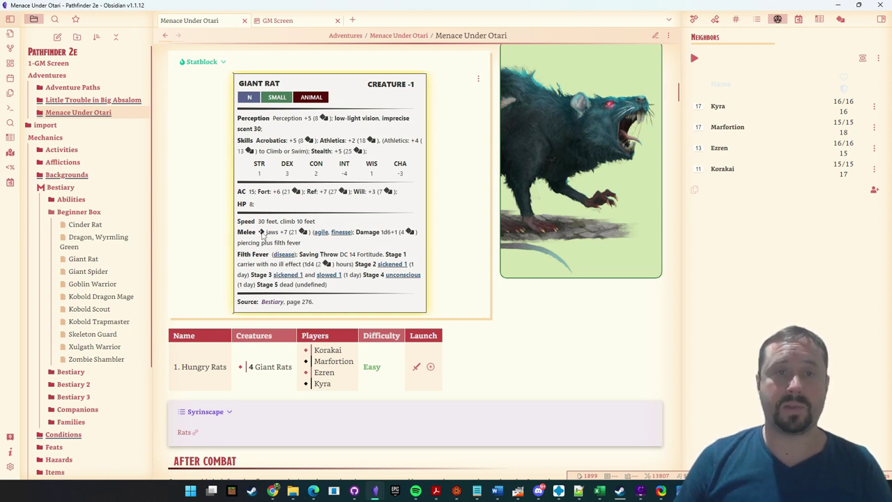
{"action": "left_click", "coordinate": [358, 151]}
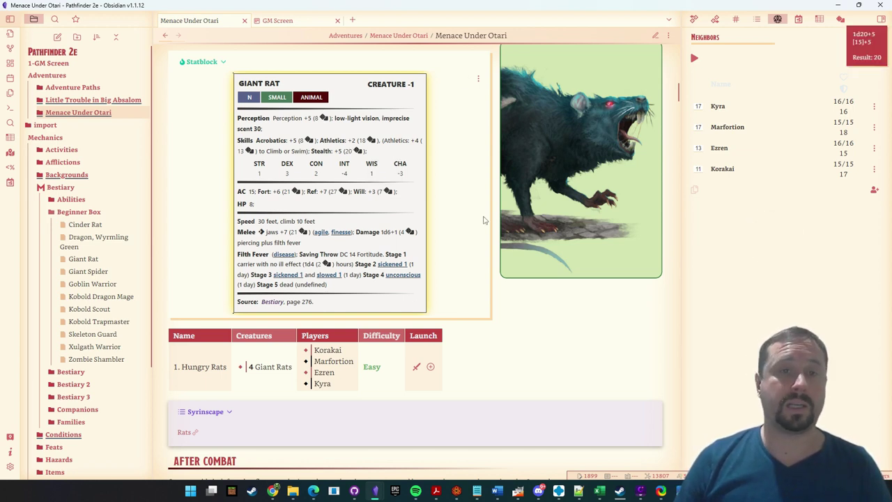
Launch the 1. Hungry Rats encounter into the initiative tracker and start the combat.
{"action": "scroll", "coordinate": [637, 245], "scroll_direction": "down", "scroll_amount": 1}
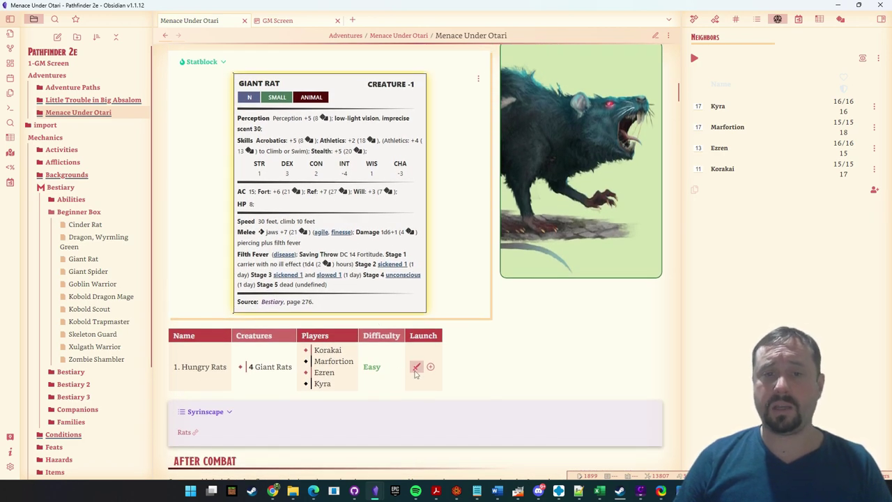
{"action": "left_click", "coordinate": [416, 367]}
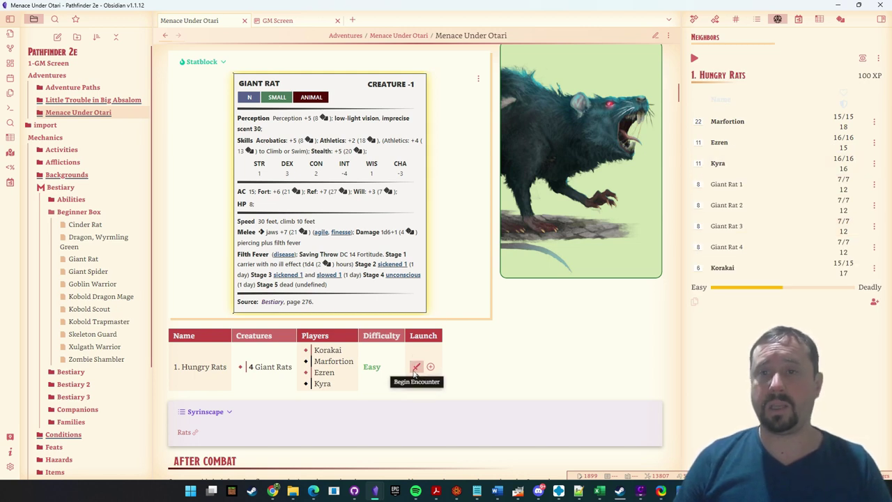
{"action": "left_click", "coordinate": [694, 58]}
Advance the turn order to Giant Rat 3 and apply enough damage to reduce it to 0 HP.
{"action": "left_click", "coordinate": [726, 58]}
{"action": "left_click", "coordinate": [726, 57]}
{"action": "left_click", "coordinate": [726, 58]}
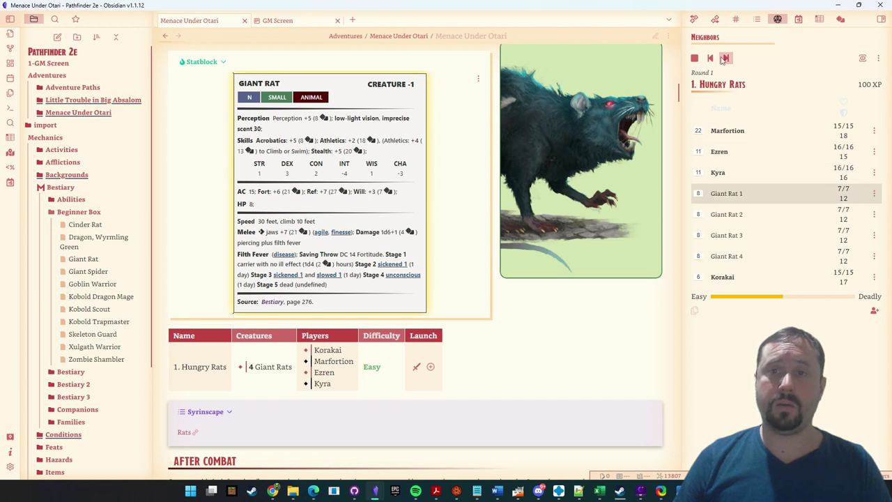
{"action": "left_click", "coordinate": [726, 57]}
{"action": "left_click", "coordinate": [725, 58]}
{"action": "left_click", "coordinate": [843, 231]}
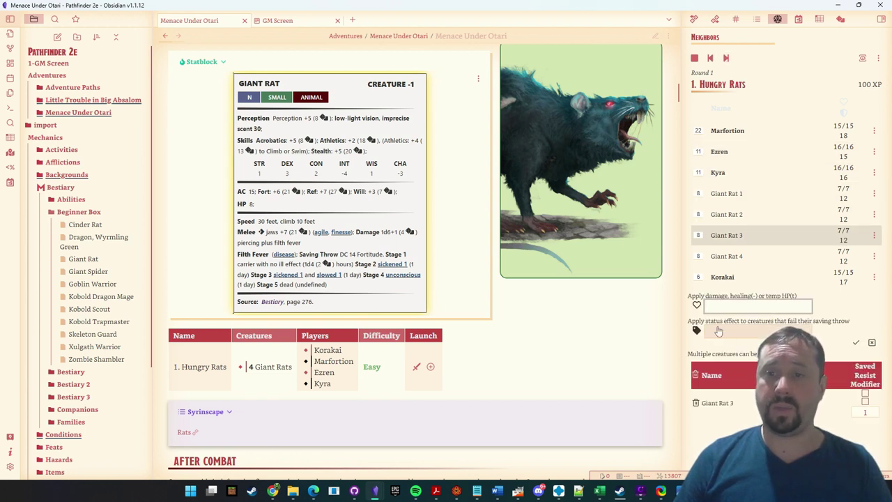
{"action": "key", "text": "Return"}
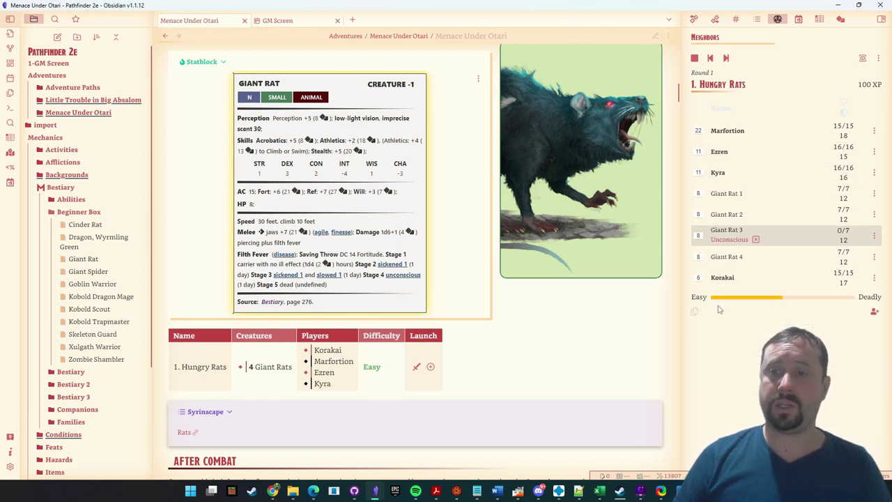
Open the Giant Rat creature statblock from the initiative tracker and look over the combatant list.
{"action": "left_click", "coordinate": [871, 214]}
{"action": "left_click", "coordinate": [786, 220]}
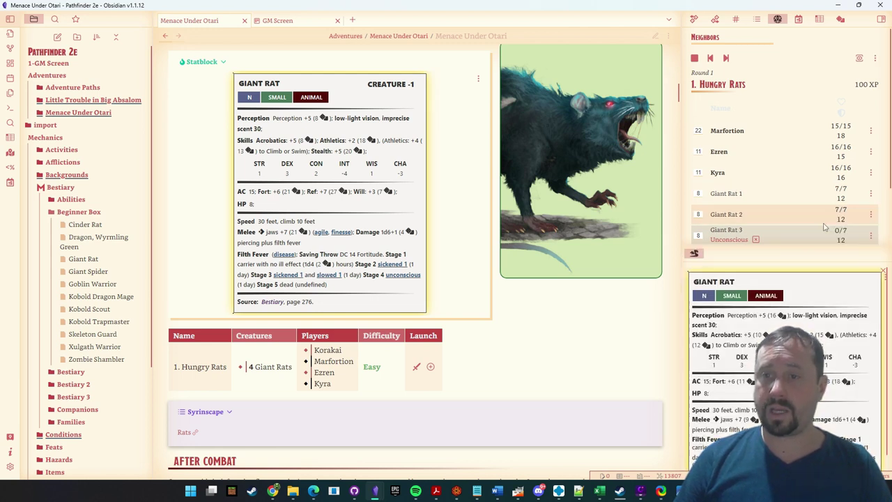
{"action": "scroll", "coordinate": [788, 210], "scroll_direction": "down", "scroll_amount": 3}
{"action": "scroll", "coordinate": [765, 198], "scroll_direction": "up", "scroll_amount": 2}
{"action": "scroll", "coordinate": [764, 197], "scroll_direction": "down", "scroll_amount": 2}
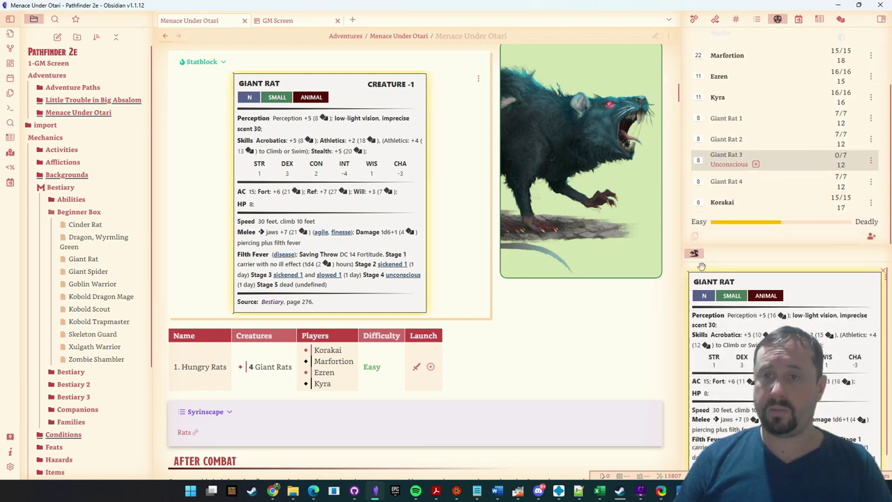
Apply the Prone status effect to Giant Rat 3 in the initiative tracker.
{"action": "left_click", "coordinate": [839, 159]}
{"action": "scroll", "coordinate": [719, 212], "scroll_direction": "down", "scroll_amount": 4}
{"action": "left_click", "coordinate": [725, 164]}
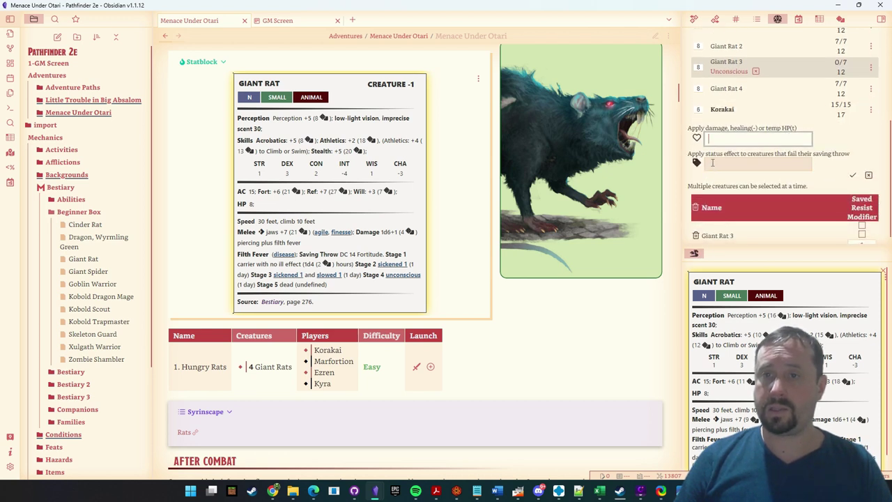
{"action": "scroll", "coordinate": [772, 223], "scroll_direction": "down", "scroll_amount": 4}
{"action": "scroll", "coordinate": [770, 225], "scroll_direction": "down", "scroll_amount": 2}
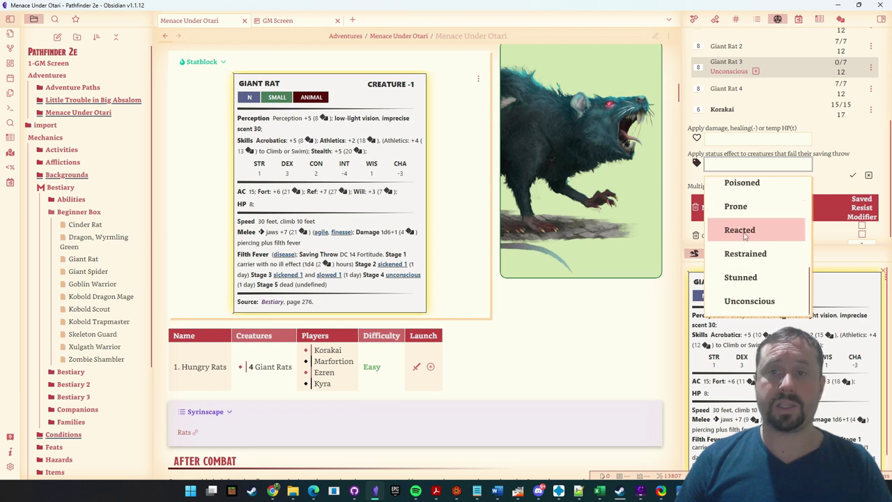
{"action": "left_click", "coordinate": [739, 205]}
{"action": "left_click", "coordinate": [852, 175]}
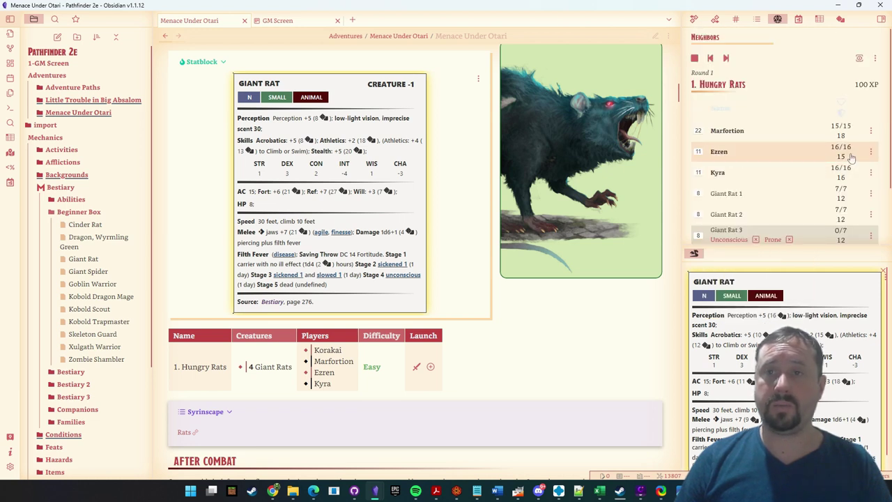
Set the initiative of Giant Rats 1, 2 and 4 to 10 in the tracker.
{"action": "scroll", "coordinate": [791, 174], "scroll_direction": "down", "scroll_amount": 2}
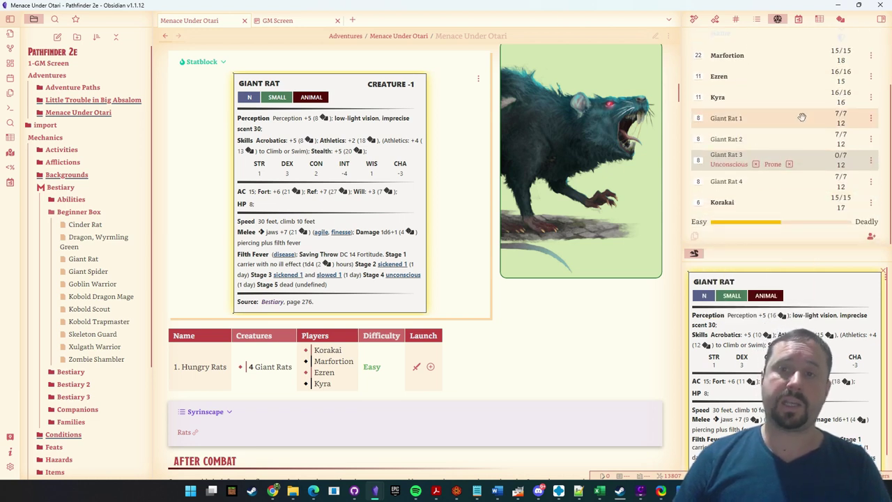
{"action": "left_click", "coordinate": [720, 126]}
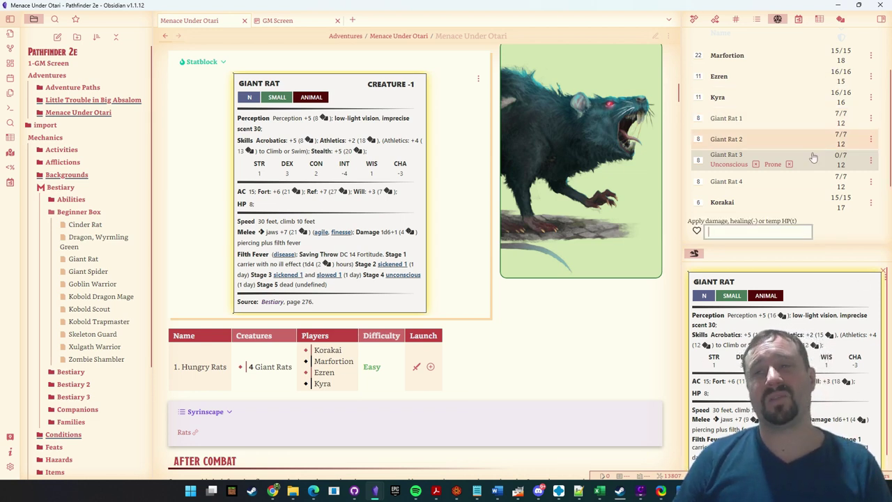
{"action": "scroll", "coordinate": [787, 115], "scroll_direction": "down", "scroll_amount": 1}
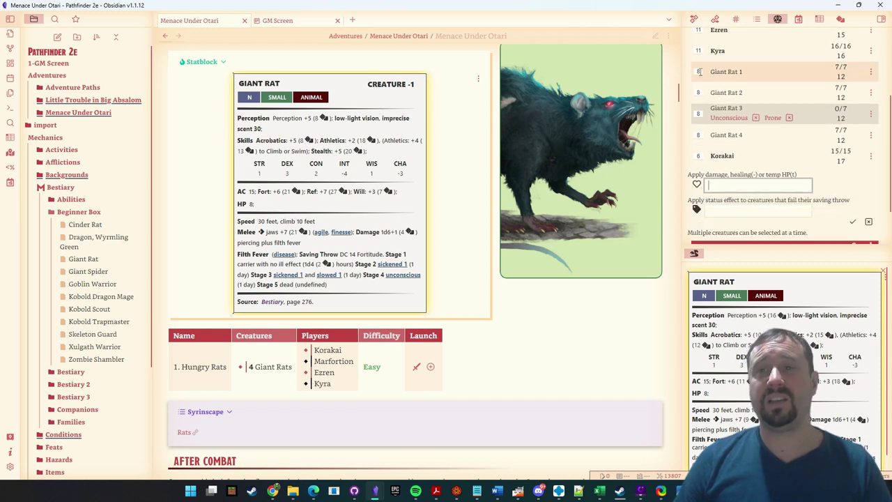
{"action": "scroll", "coordinate": [760, 111], "scroll_direction": "up", "scroll_amount": 2}
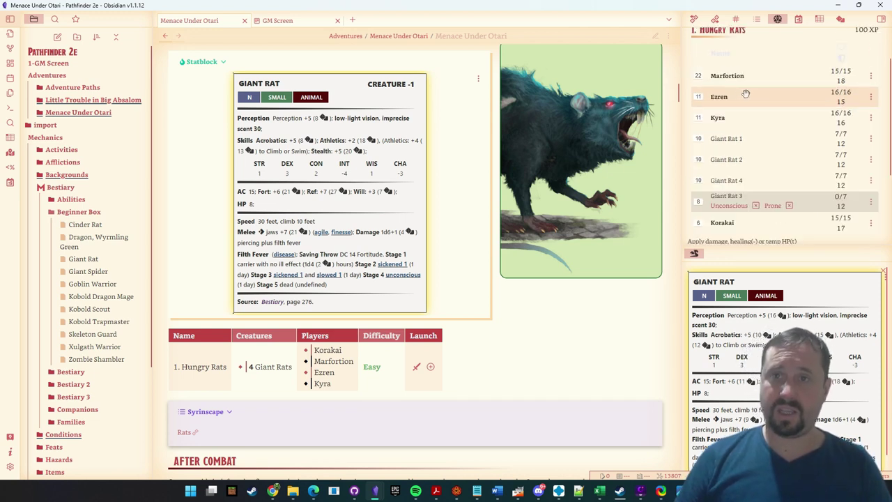
{"action": "scroll", "coordinate": [778, 138], "scroll_direction": "down", "scroll_amount": 1}
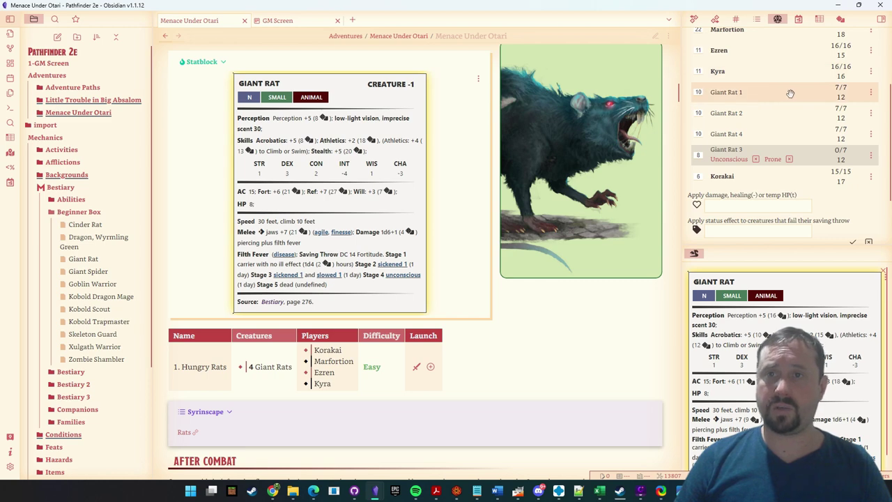
Look over the tracker's combatants and read the adventure through Drop into Darkness and Skill Checks, previewing the Climb action.
{"action": "scroll", "coordinate": [767, 99], "scroll_direction": "up", "scroll_amount": 2}
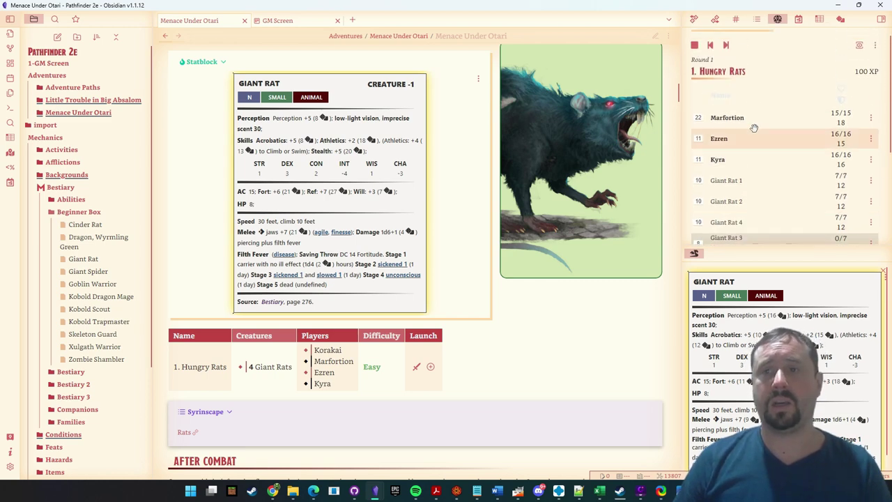
{"action": "scroll", "coordinate": [724, 100], "scroll_direction": "down", "scroll_amount": 3}
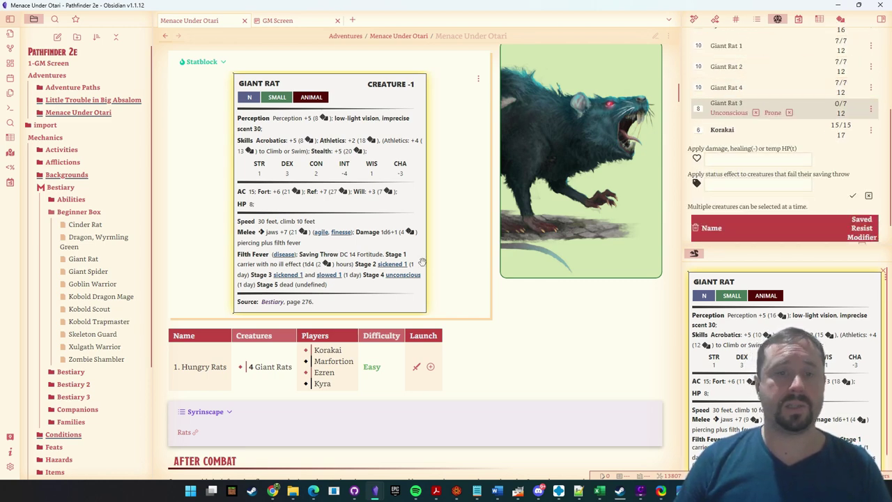
{"action": "scroll", "coordinate": [418, 279], "scroll_direction": "down", "scroll_amount": 2}
{"action": "scroll", "coordinate": [606, 187], "scroll_direction": "down", "scroll_amount": 7}
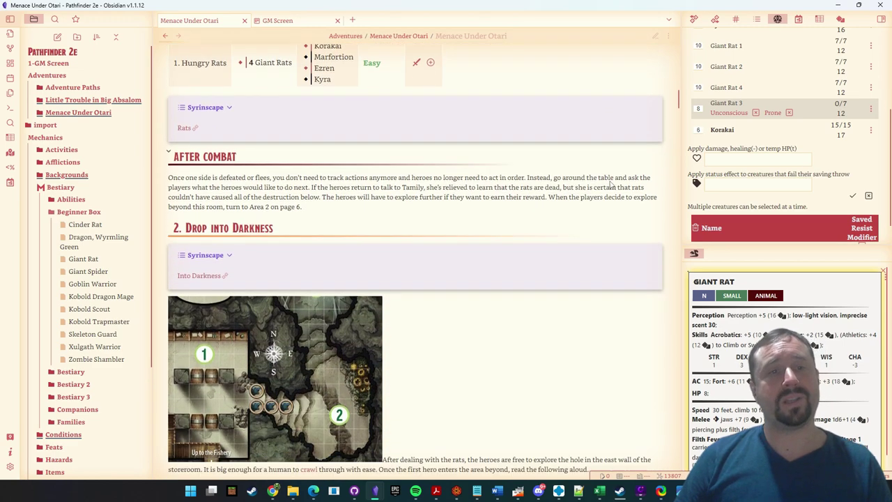
{"action": "scroll", "coordinate": [617, 180], "scroll_direction": "down", "scroll_amount": 2}
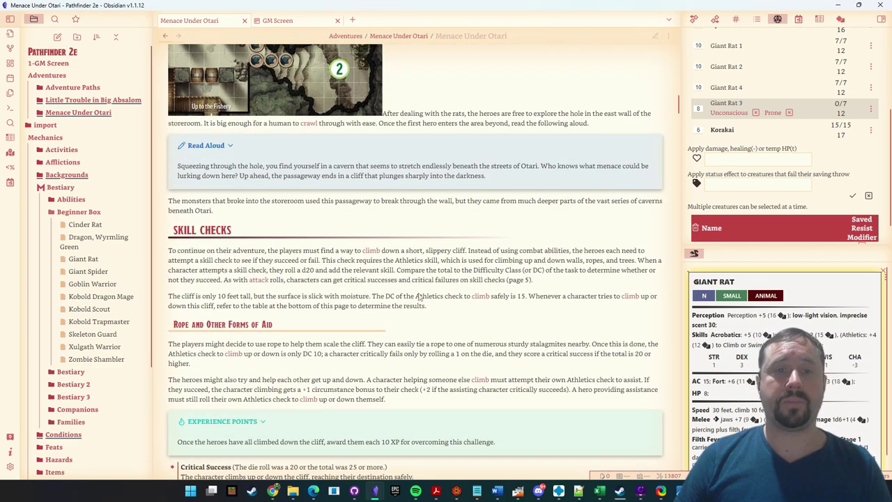
{"action": "scroll", "coordinate": [383, 275], "scroll_direction": "down", "scroll_amount": 2}
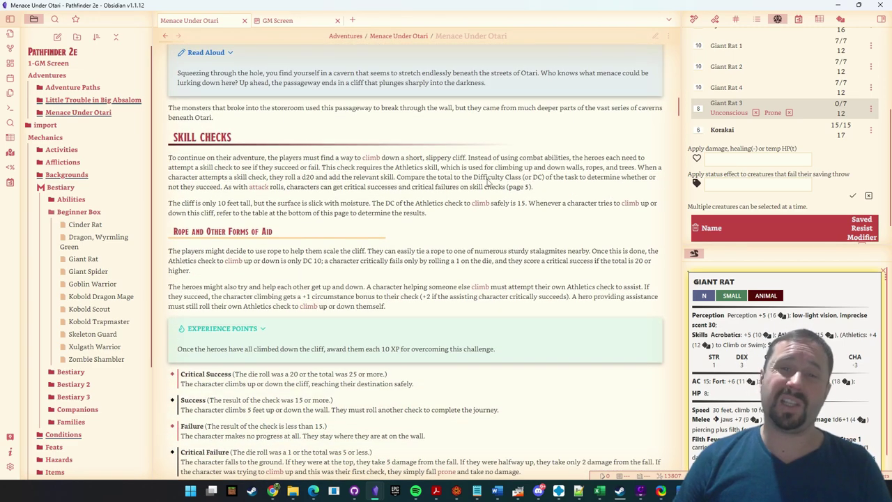
{"action": "mouse_move", "coordinate": [371, 161]}
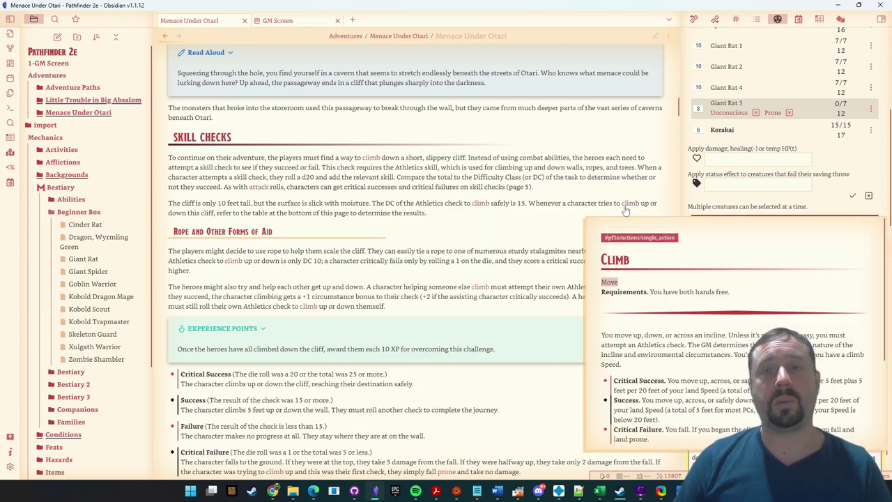
{"action": "scroll", "coordinate": [496, 186], "scroll_direction": "down", "scroll_amount": 2}
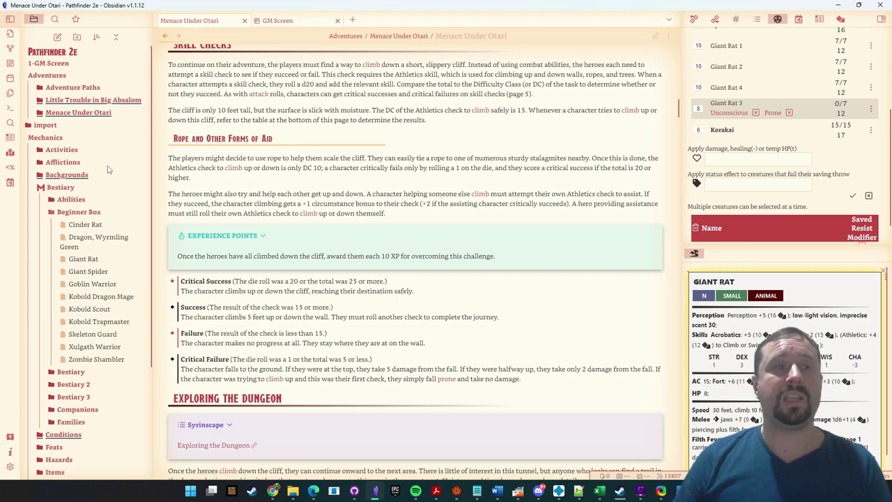
{"action": "scroll", "coordinate": [121, 212], "scroll_direction": "down", "scroll_amount": 1}
{"action": "scroll", "coordinate": [122, 228], "scroll_direction": "up", "scroll_amount": 1}
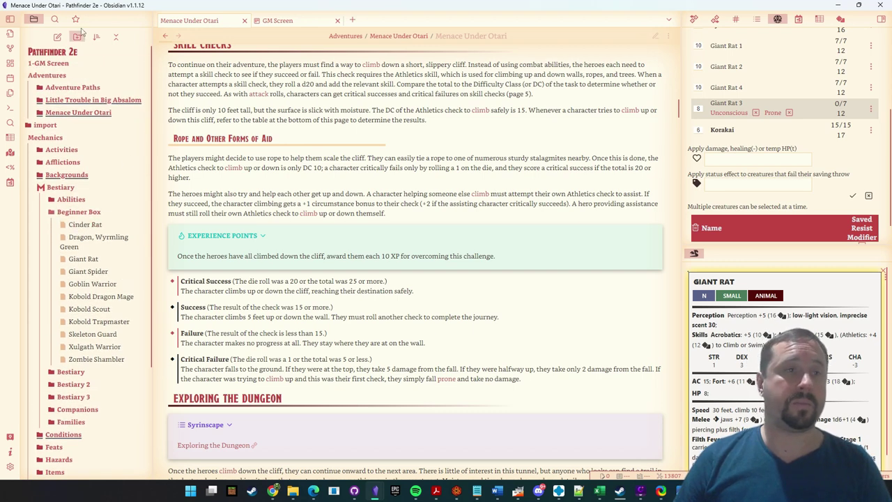
Go back past the first-level map to the start of the adventure note and review the Getting Started section.
{"action": "scroll", "coordinate": [426, 192], "scroll_direction": "up", "scroll_amount": 1}
{"action": "scroll", "coordinate": [426, 193], "scroll_direction": "up", "scroll_amount": 4}
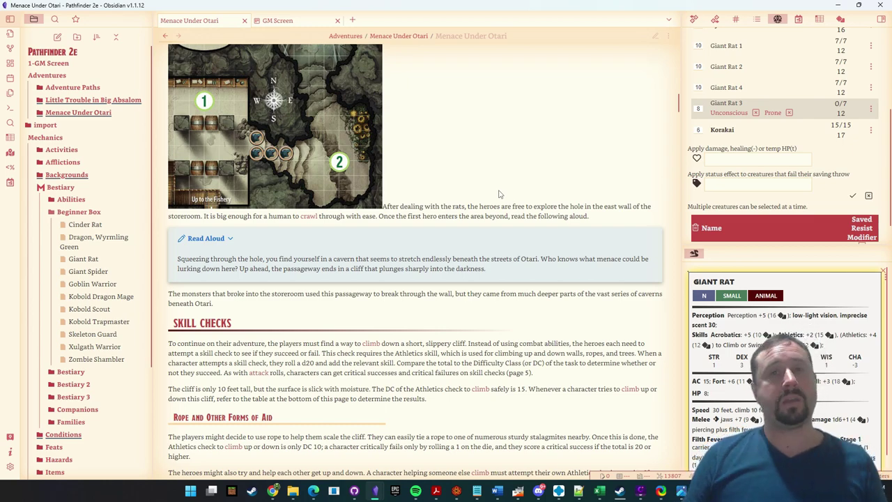
{"action": "scroll", "coordinate": [499, 195], "scroll_direction": "up", "scroll_amount": 20}
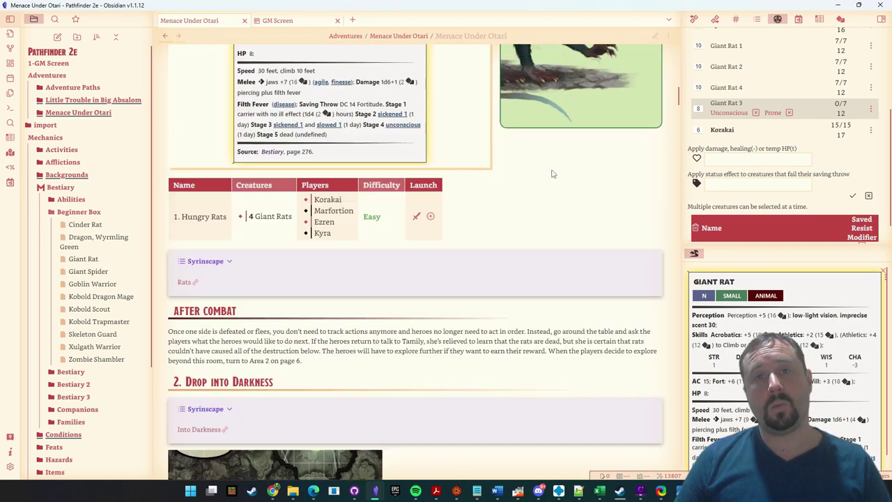
{"action": "scroll", "coordinate": [455, 186], "scroll_direction": "up", "scroll_amount": 15}
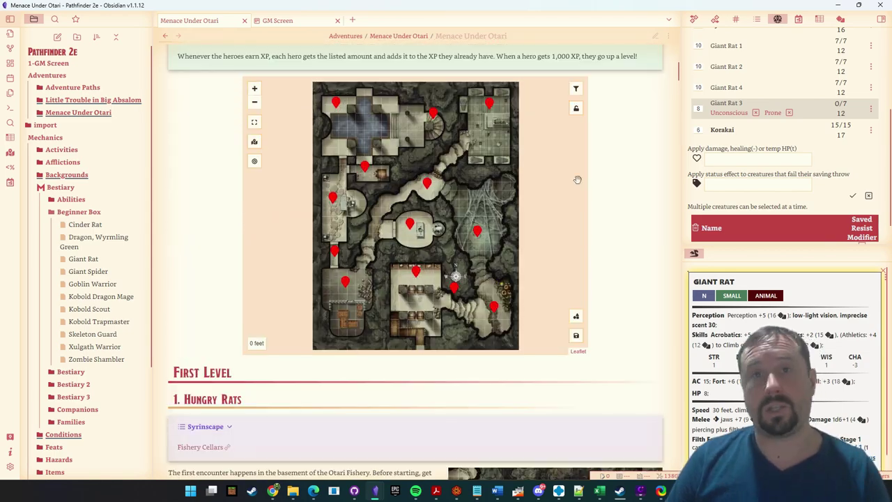
{"action": "scroll", "coordinate": [636, 218], "scroll_direction": "up", "scroll_amount": 5}
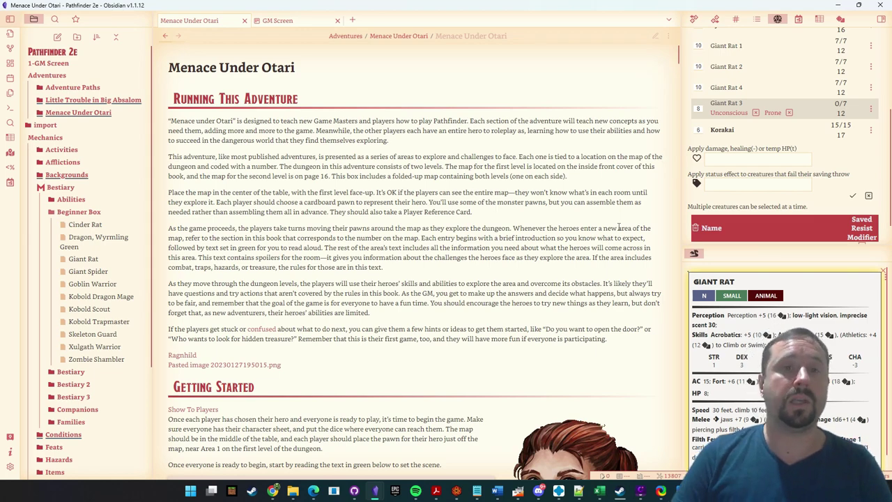
{"action": "scroll", "coordinate": [636, 241], "scroll_direction": "down", "scroll_amount": 4}
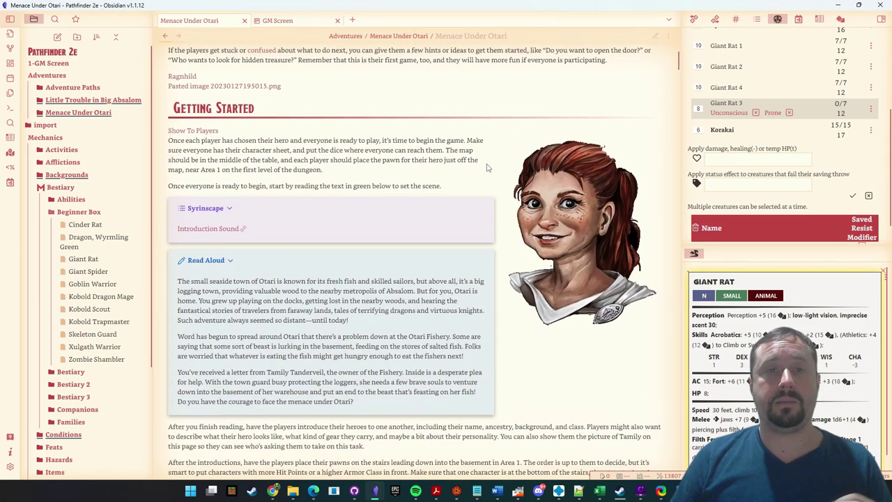
{"action": "scroll", "coordinate": [488, 184], "scroll_direction": "down", "scroll_amount": 1}
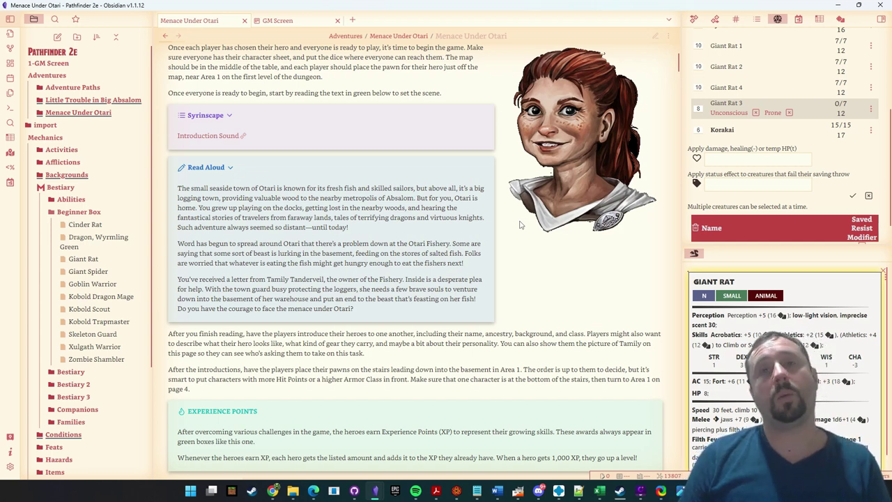
Read through the adventure from the dungeon map and first combat to the Spider Fight section of area 3.
{"action": "scroll", "coordinate": [331, 169], "scroll_direction": "down", "scroll_amount": 15}
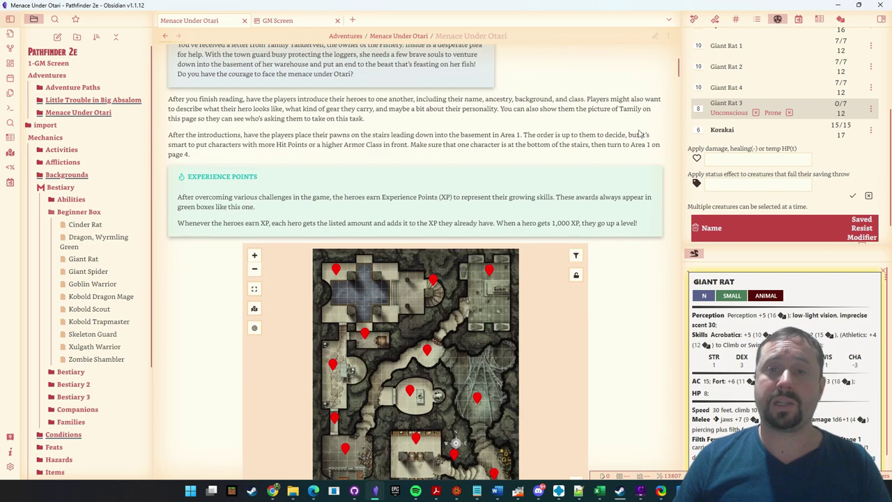
{"action": "scroll", "coordinate": [640, 139], "scroll_direction": "down", "scroll_amount": 4}
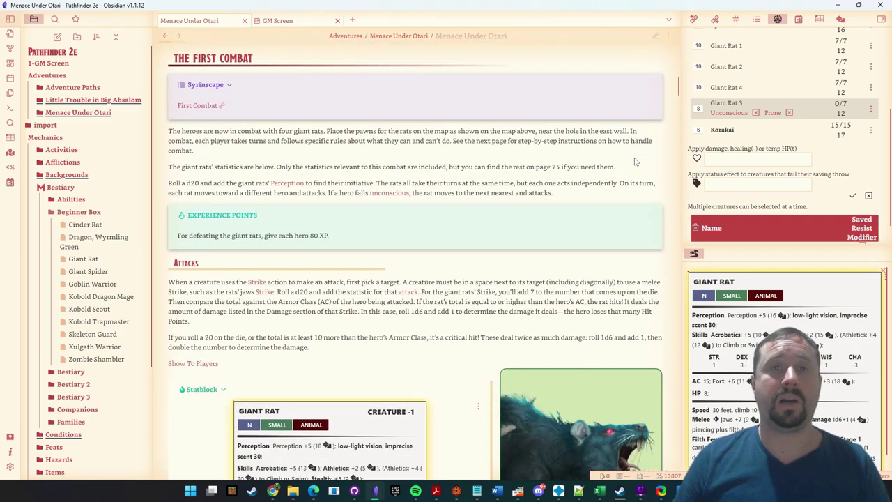
{"action": "scroll", "coordinate": [612, 265], "scroll_direction": "down", "scroll_amount": 8}
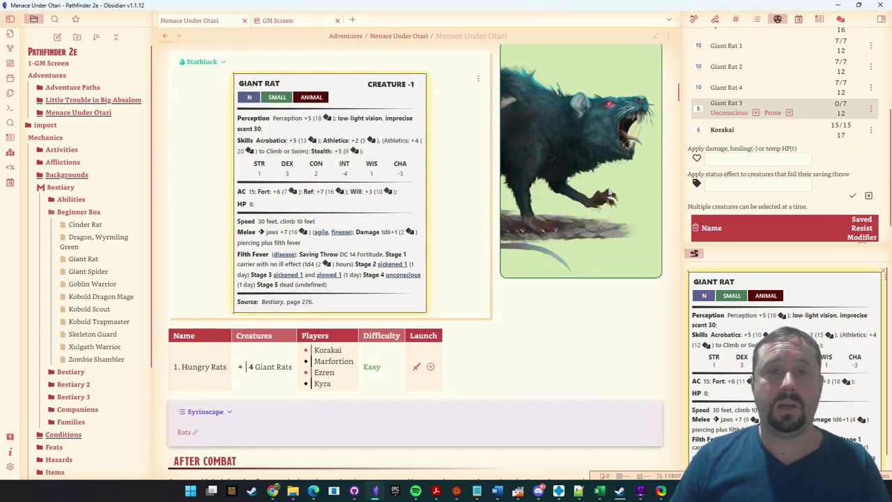
{"action": "scroll", "coordinate": [611, 333], "scroll_direction": "down", "scroll_amount": 10}
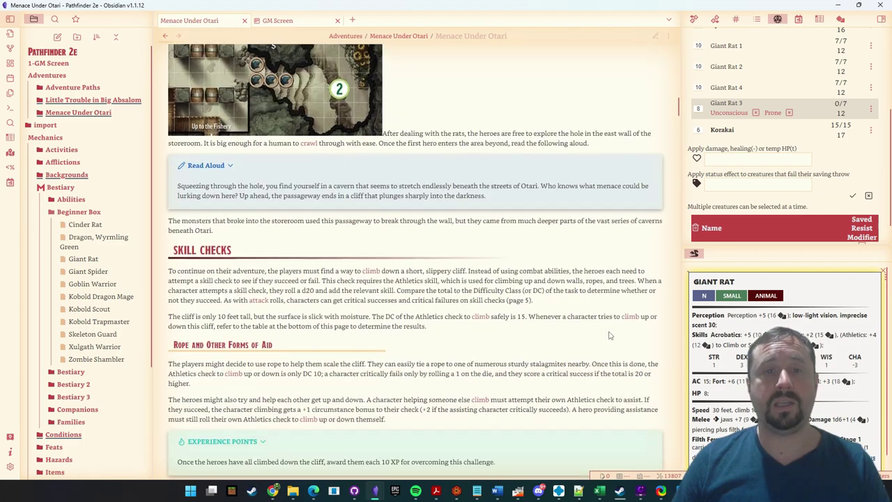
{"action": "scroll", "coordinate": [610, 334], "scroll_direction": "down", "scroll_amount": 1}
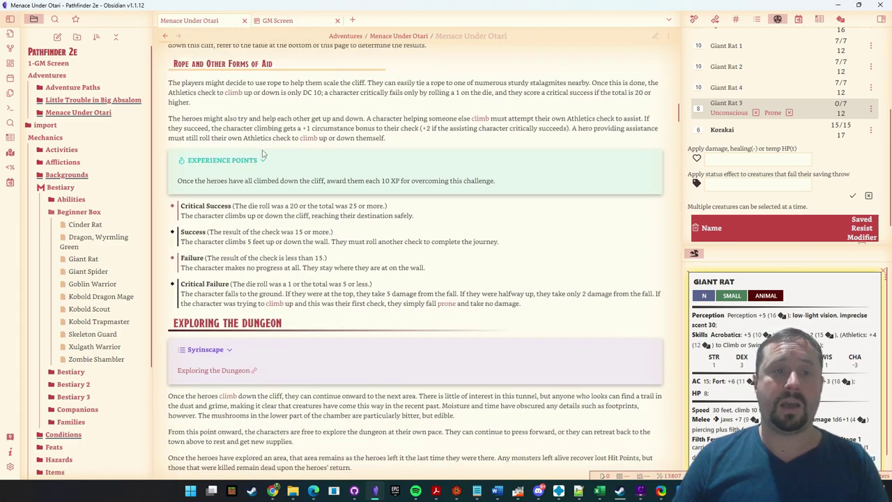
{"action": "scroll", "coordinate": [419, 290], "scroll_direction": "down", "scroll_amount": 10}
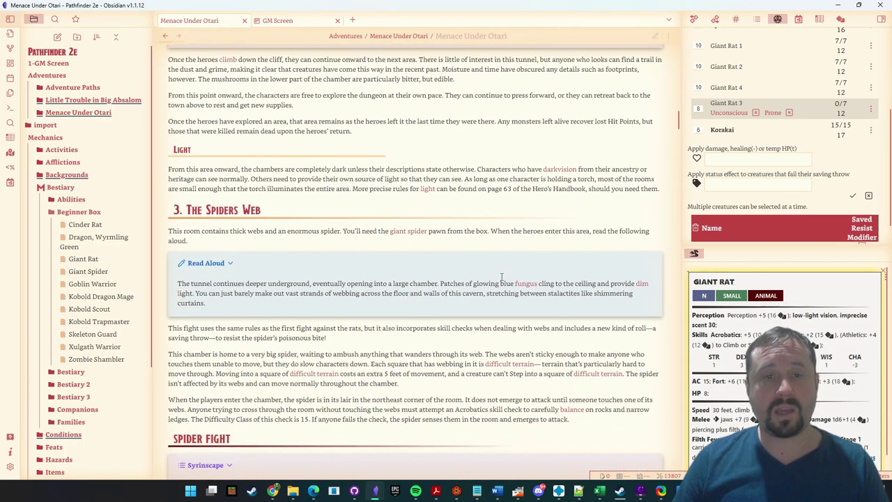
{"action": "scroll", "coordinate": [501, 277], "scroll_direction": "down", "scroll_amount": 4}
{"action": "scroll", "coordinate": [83, 132], "scroll_direction": "down", "scroll_amount": 1}
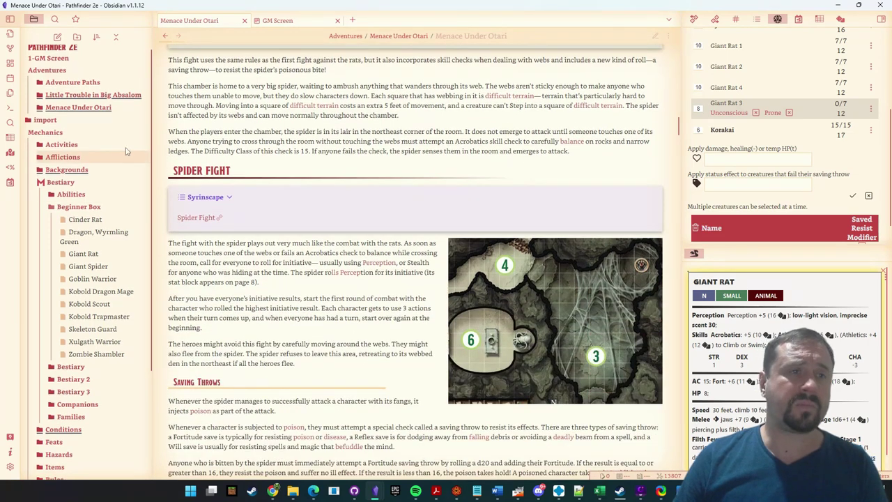
Browse the Activities folder under Mechanics, viewing the Cram, Cover Tracks and Gain Contact notes, and collapse it.
{"action": "scroll", "coordinate": [84, 132], "scroll_direction": "up", "scroll_amount": 1}
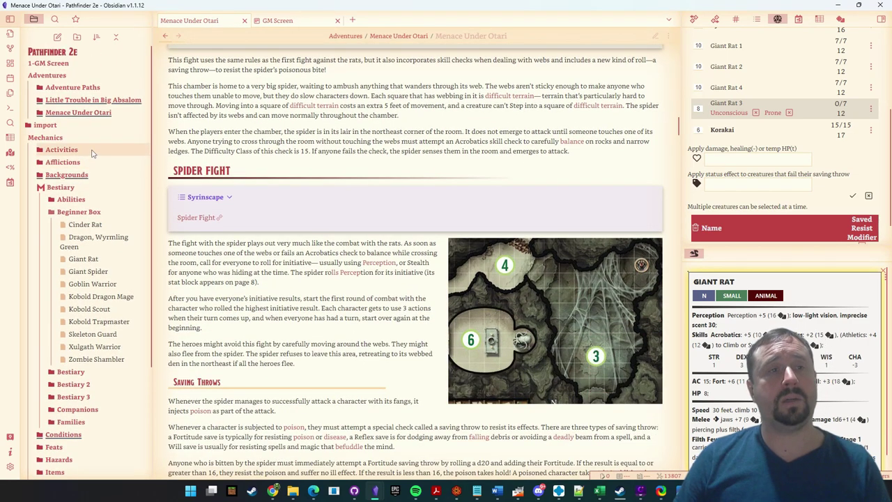
{"action": "left_click", "coordinate": [91, 151]}
{"action": "left_click", "coordinate": [65, 247]}
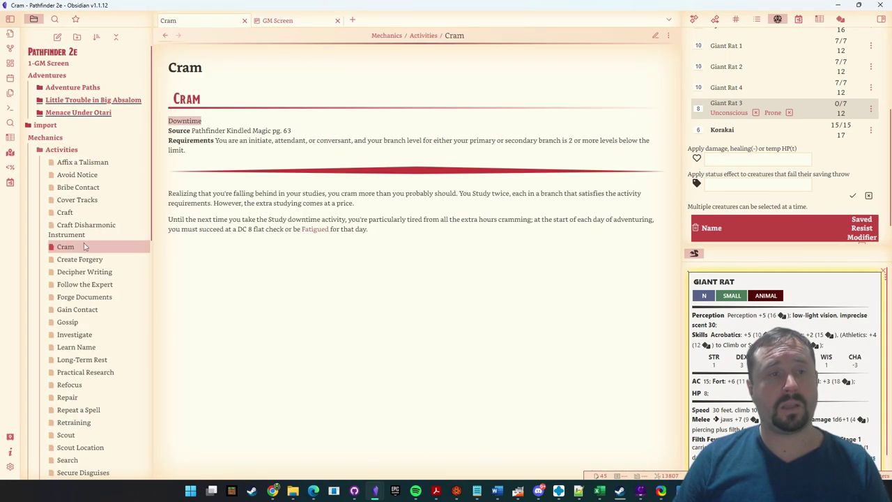
{"action": "left_click", "coordinate": [76, 199]}
{"action": "left_click", "coordinate": [77, 310]}
{"action": "left_click", "coordinate": [76, 150]}
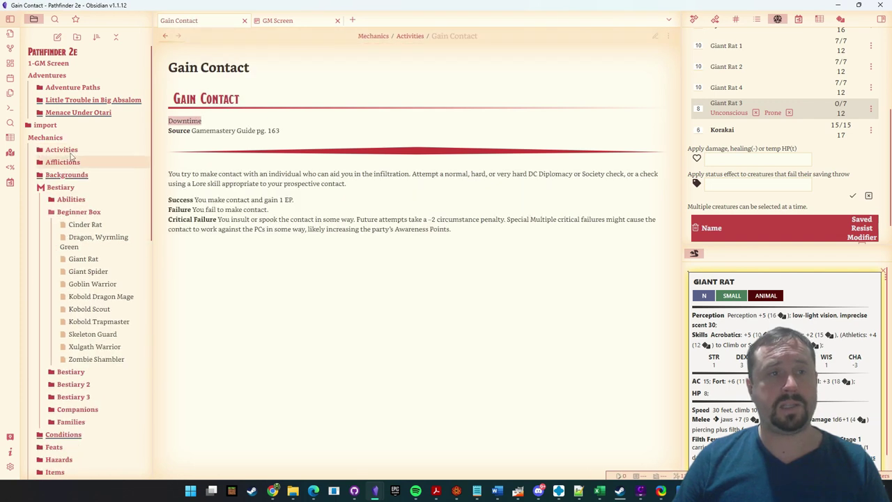
Look inside the Afflictions folder and its Diseases subfolder, and collapse Afflictions.
{"action": "left_click", "coordinate": [86, 165]}
{"action": "left_click", "coordinate": [73, 175]}
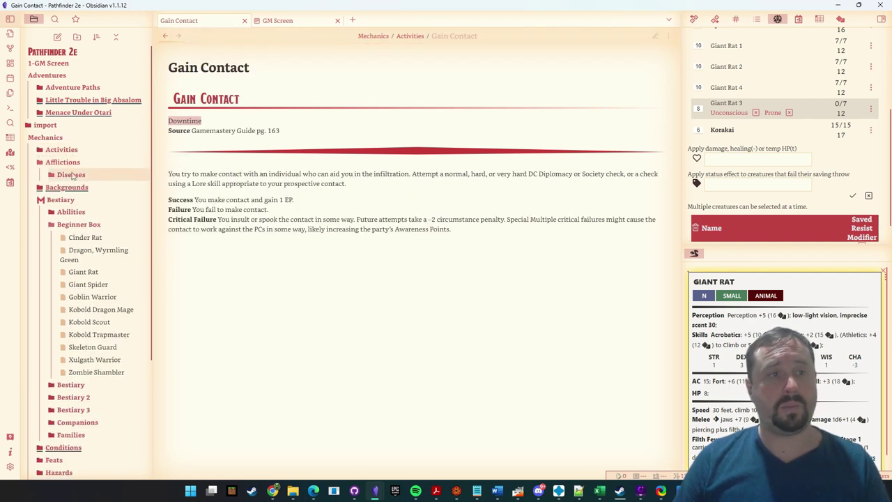
{"action": "left_click", "coordinate": [63, 161]}
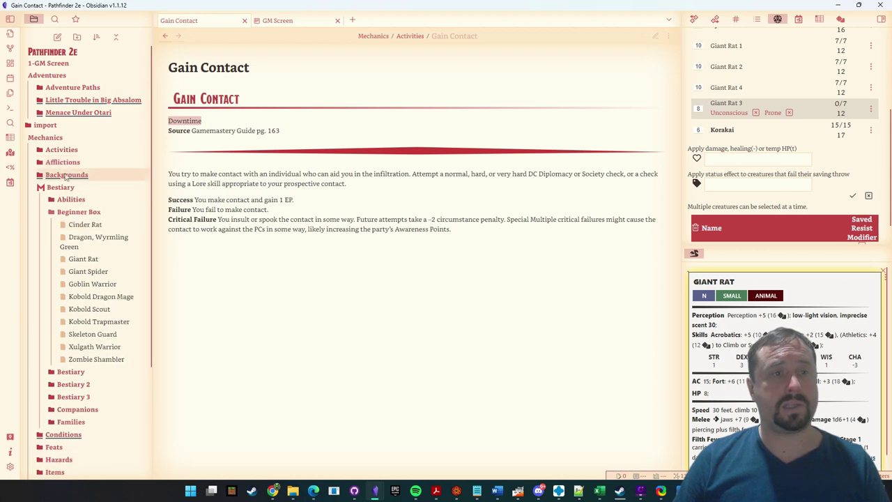
Browse the Backgrounds folder, viewing notes such as Animal Whisperer and Anti-tech Activist, and collapse it.
{"action": "left_click", "coordinate": [67, 176]}
{"action": "left_click", "coordinate": [98, 178]}
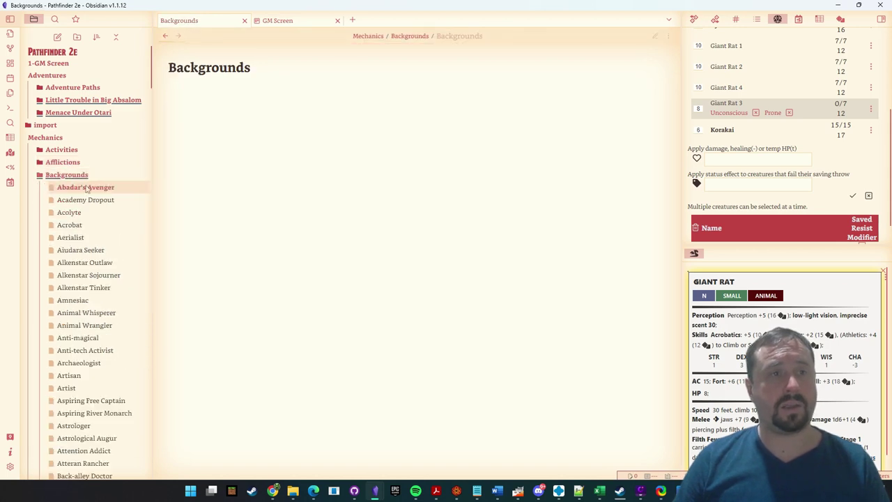
{"action": "left_click", "coordinate": [80, 262]}
{"action": "left_click", "coordinate": [76, 313]}
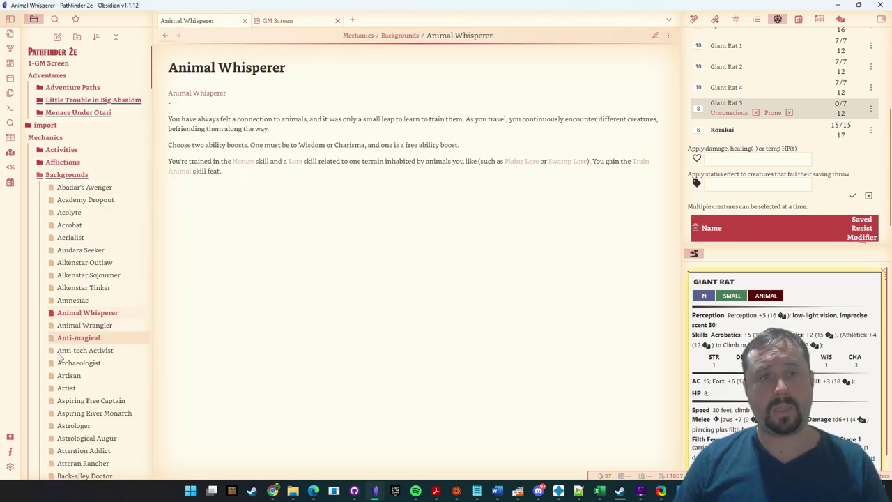
{"action": "left_click", "coordinate": [64, 351]}
{"action": "left_click", "coordinate": [67, 174]}
Browse the first Bestiary subfolder, viewing the Alchemical-Golem, Adult-Green-Dragon and Ancient-Red-Dragon statblocks, and collapse it.
{"action": "left_click", "coordinate": [61, 187]}
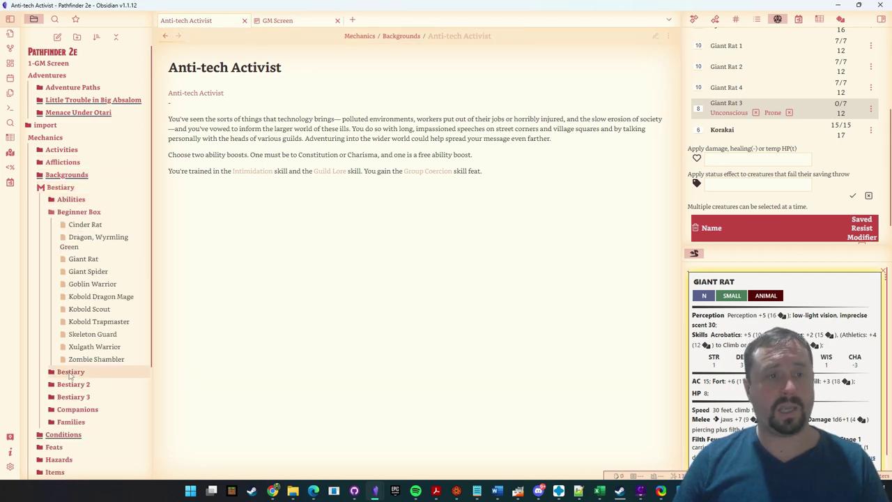
{"action": "left_click", "coordinate": [72, 371]}
{"action": "scroll", "coordinate": [91, 230], "scroll_direction": "down", "scroll_amount": 5}
{"action": "left_click", "coordinate": [98, 224]}
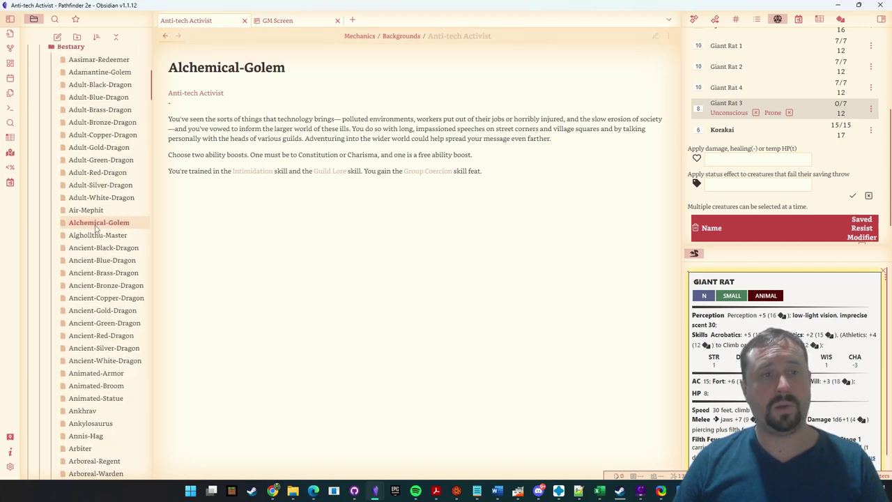
{"action": "left_click", "coordinate": [87, 160]}
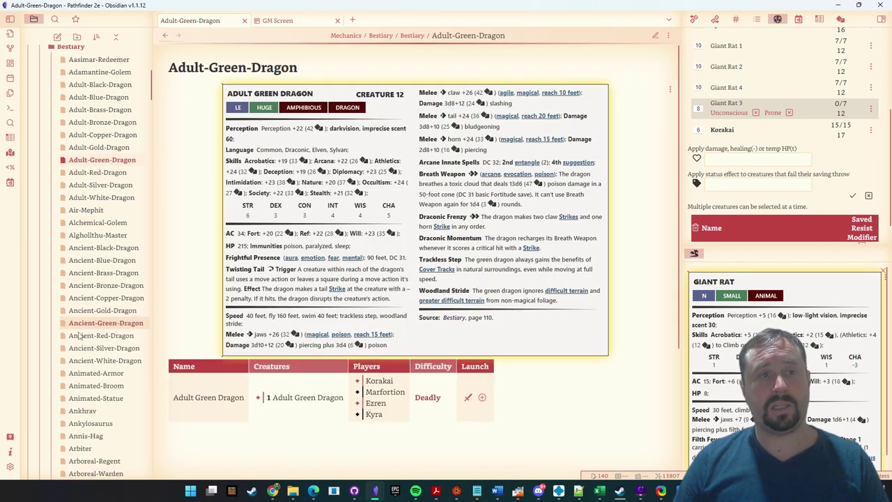
{"action": "left_click", "coordinate": [79, 335]}
{"action": "scroll", "coordinate": [90, 230], "scroll_direction": "up", "scroll_amount": 3}
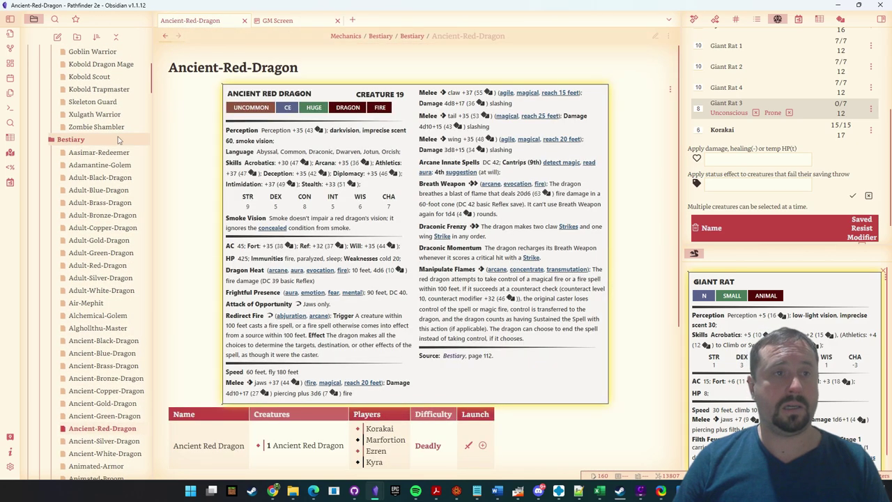
{"action": "left_click", "coordinate": [115, 139]}
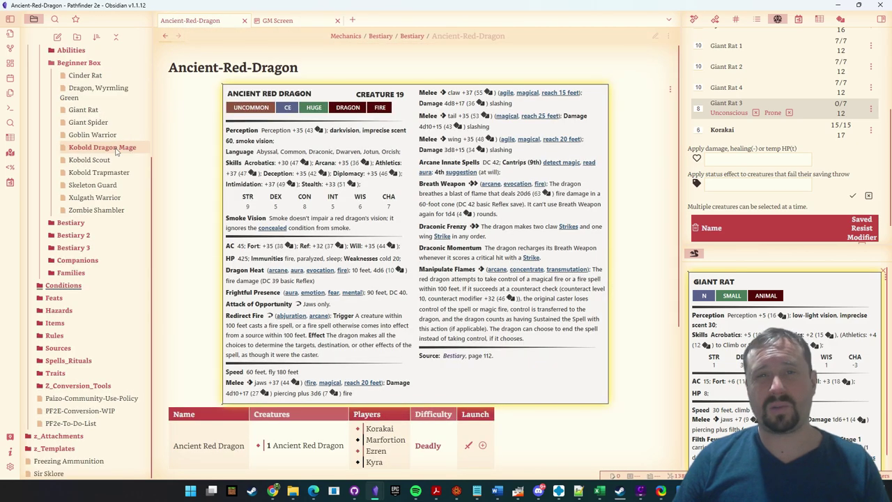
Expand the Bestiary 2 folder and view the Adult-Umbral-Dragon and Adult-Crystal-Dragon statblocks.
{"action": "left_click", "coordinate": [96, 234]}
{"action": "left_click", "coordinate": [91, 312]}
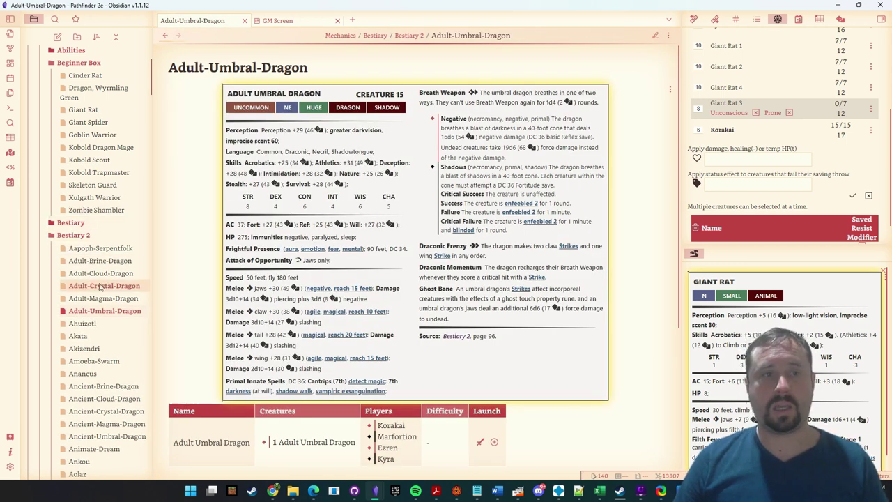
{"action": "left_click", "coordinate": [101, 286]}
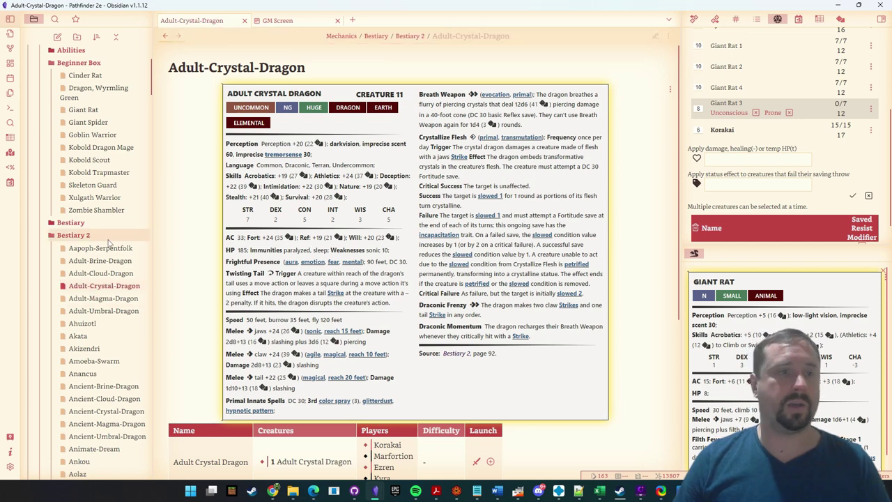
Collapse Bestiary 2, expand the Items folder down to Alchemical Poisons, and view the Giant Scorpion Venom note.
{"action": "left_click", "coordinate": [97, 234]}
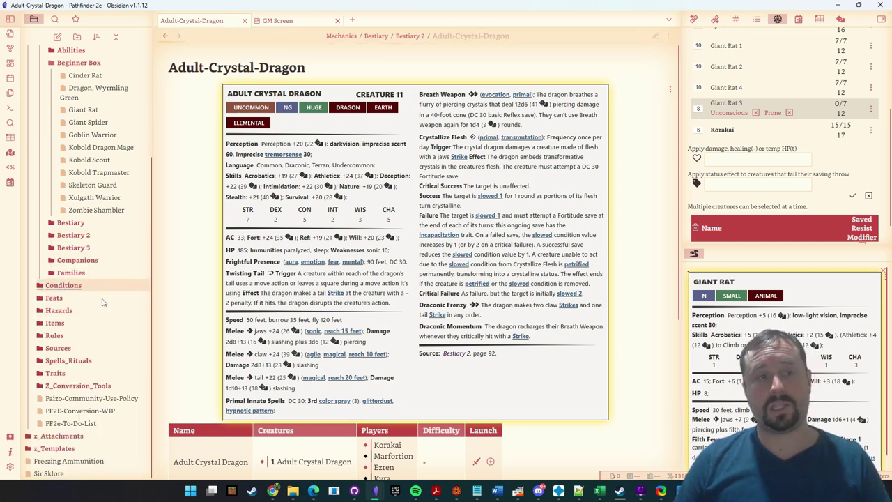
{"action": "left_click", "coordinate": [99, 328]}
{"action": "scroll", "coordinate": [101, 334], "scroll_direction": "down", "scroll_amount": 3}
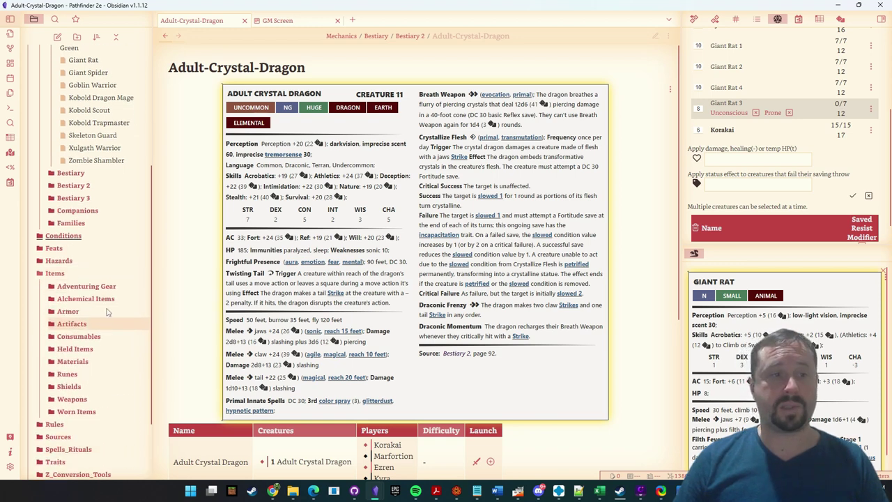
{"action": "left_click", "coordinate": [105, 256]}
{"action": "left_click", "coordinate": [111, 268]}
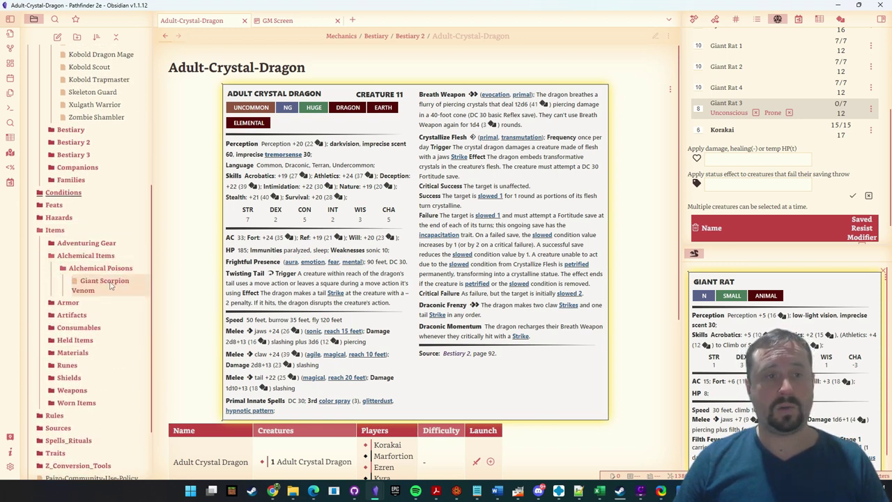
{"action": "left_click", "coordinate": [103, 283]}
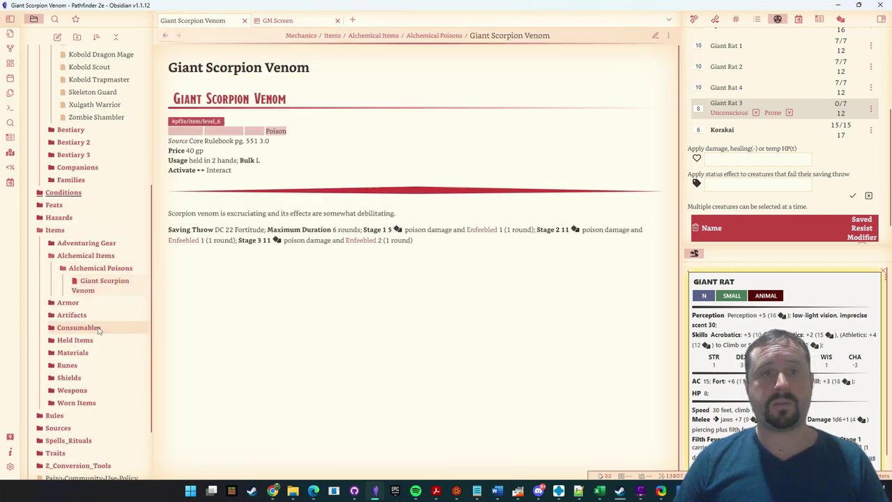
Browse the Conditions folder, viewing the Enfeebled and Deafened notes, and collapse it.
{"action": "left_click", "coordinate": [90, 193]}
{"action": "scroll", "coordinate": [101, 272], "scroll_direction": "down", "scroll_amount": 3}
{"action": "left_click", "coordinate": [101, 263]}
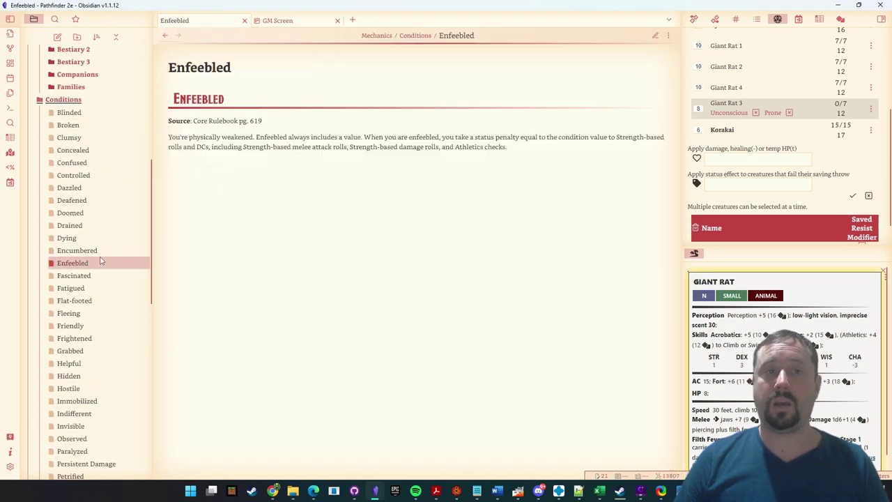
{"action": "left_click", "coordinate": [83, 200]}
{"action": "left_click", "coordinate": [108, 101]}
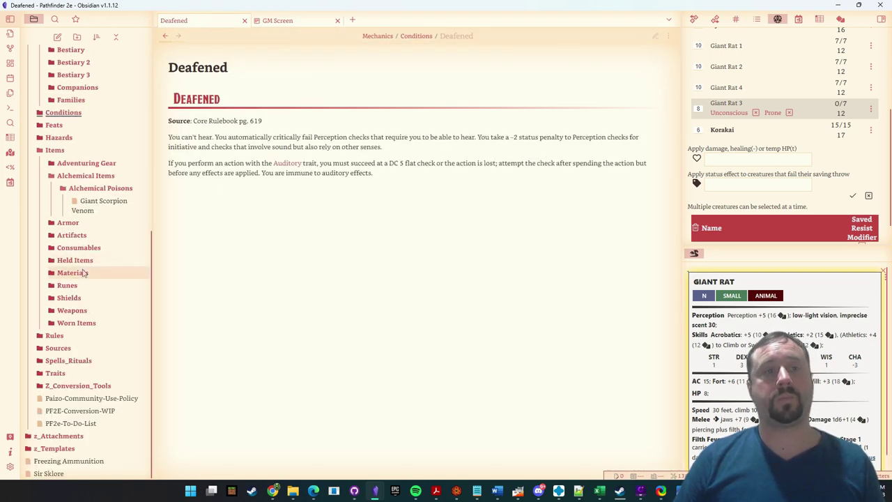
{"action": "scroll", "coordinate": [105, 273], "scroll_direction": "up", "scroll_amount": 10}
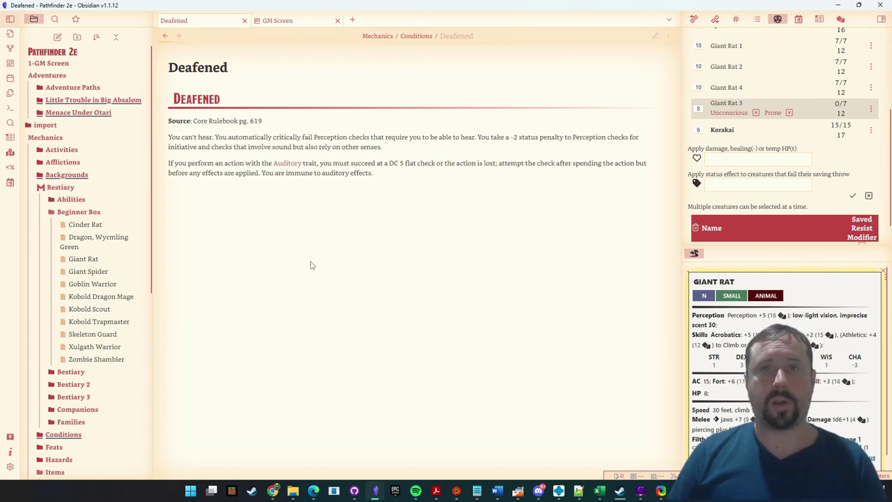
Create a new local vault named PF2eYouTubeVault in F:\Obsidian and maximize its window.
{"action": "left_click", "coordinate": [10, 438]}
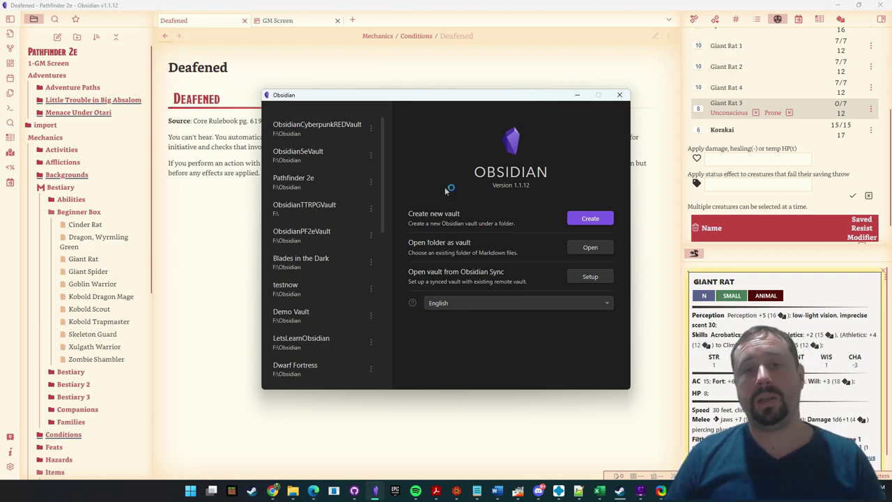
{"action": "left_click", "coordinate": [581, 218]}
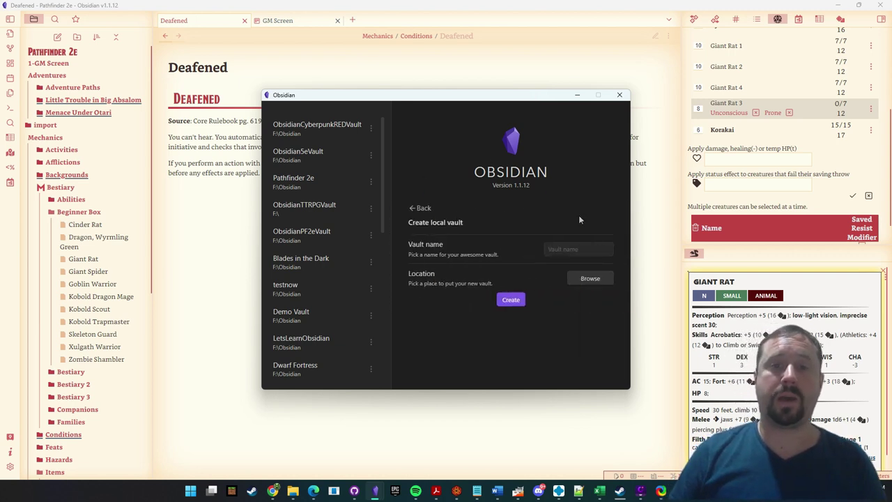
{"action": "left_click", "coordinate": [583, 250]}
{"action": "type", "text": "PF2eYouTubeVault"}
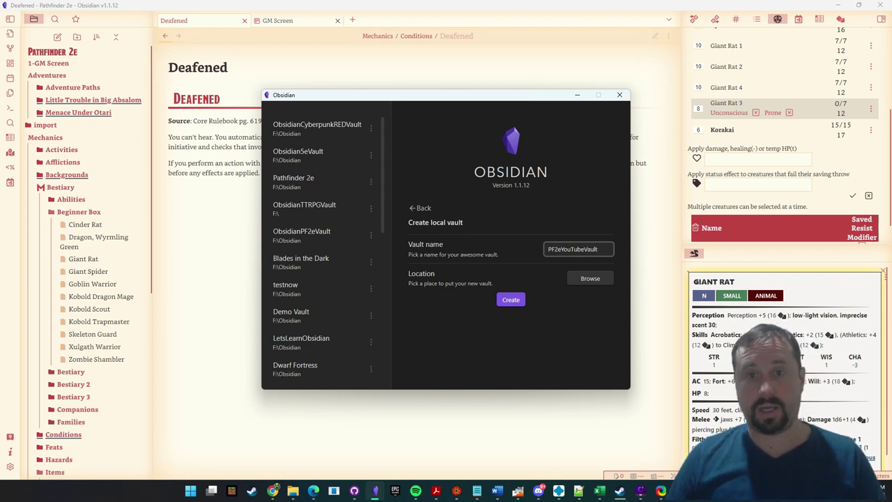
{"action": "left_click", "coordinate": [590, 277]}
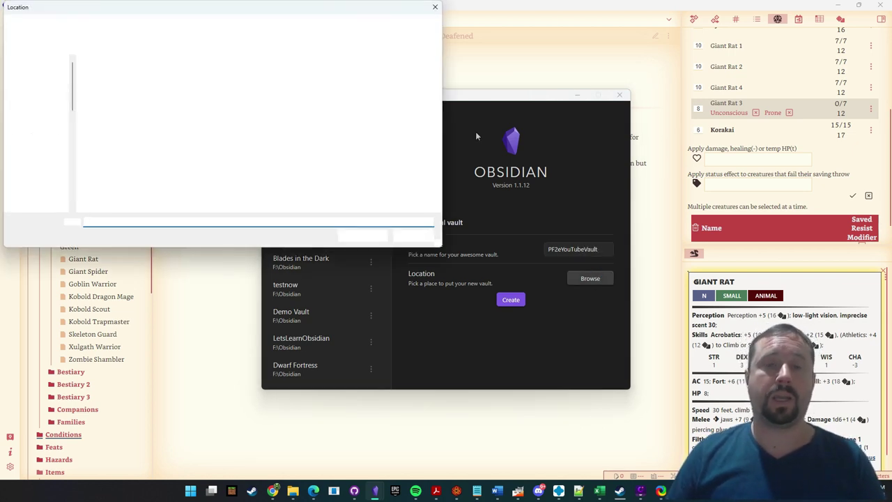
{"action": "left_click_drag", "start_coordinate": [189, 4], "coordinate": [318, 74]}
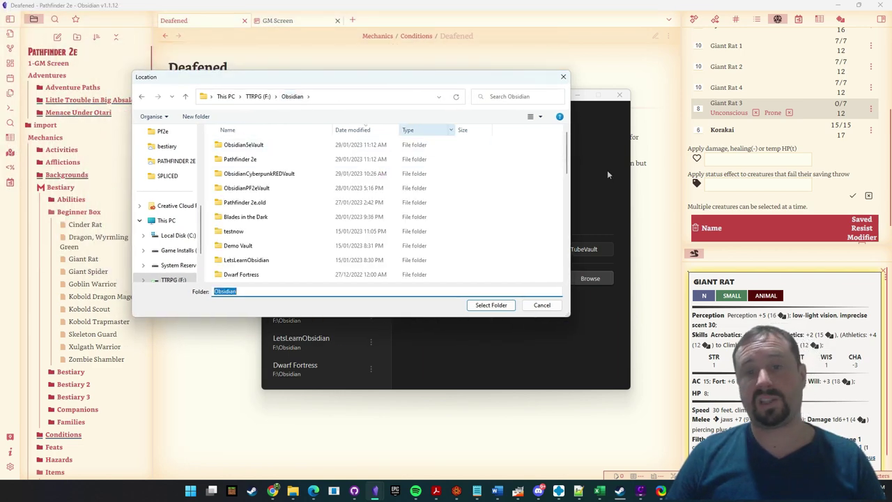
{"action": "left_click", "coordinate": [499, 307]}
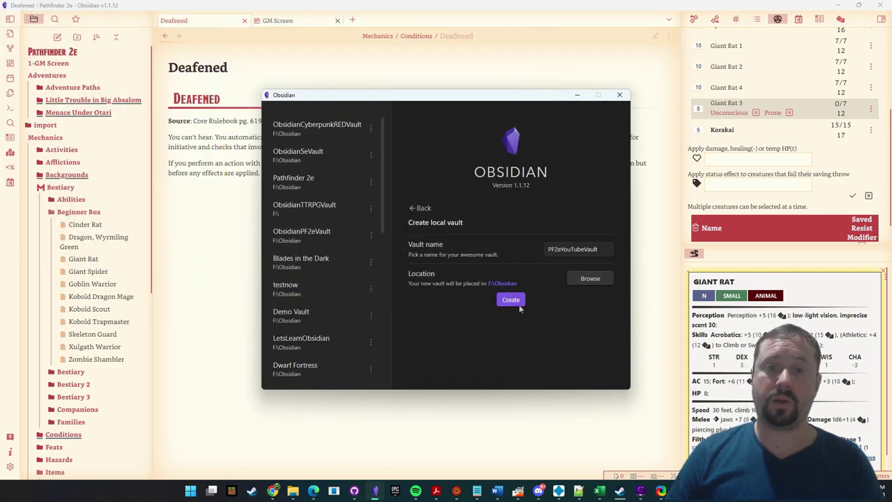
{"action": "left_click", "coordinate": [513, 302]}
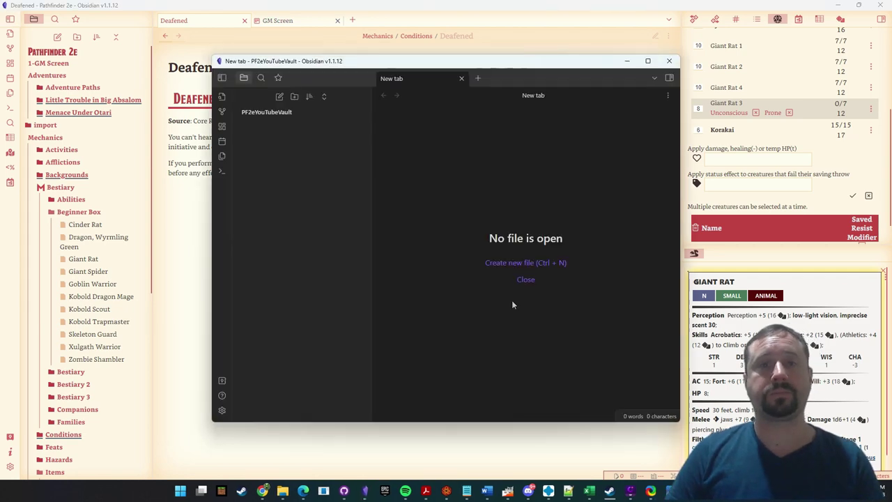
{"action": "double_click", "coordinate": [564, 62]}
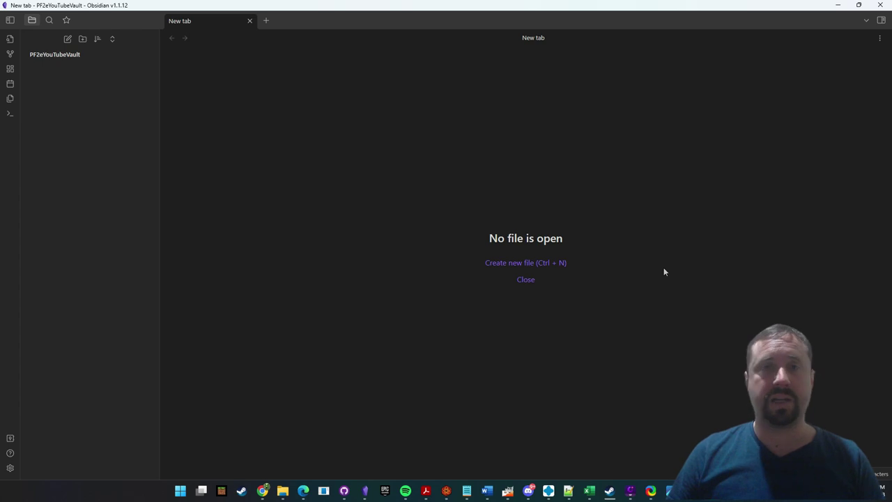
Set the new vault's base color scheme to Light in the Appearance settings.
{"action": "left_click", "coordinate": [9, 468]}
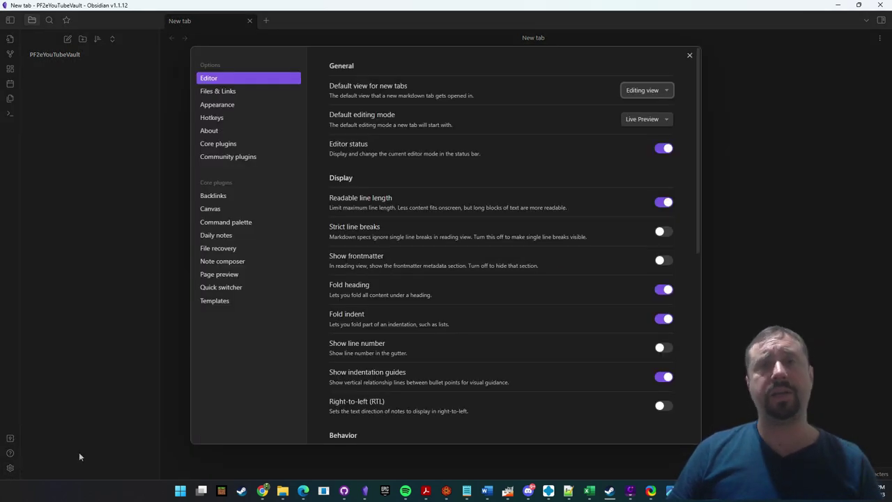
{"action": "left_click", "coordinate": [226, 107]}
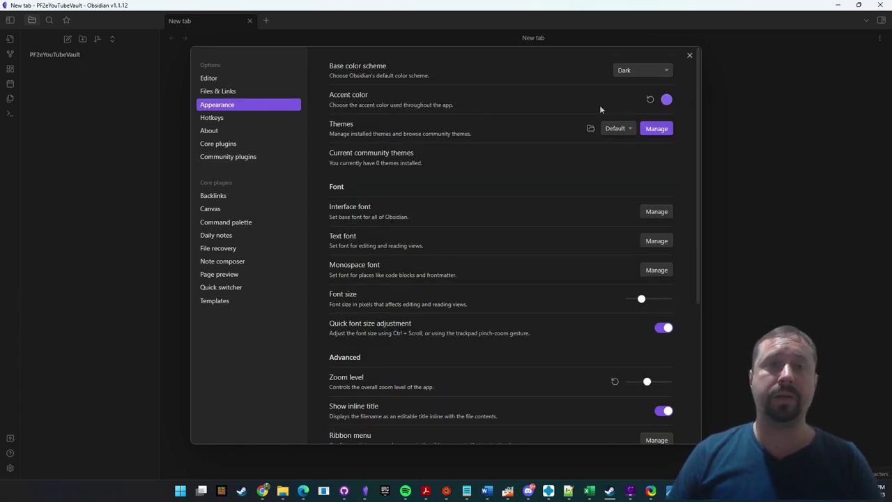
{"action": "left_click", "coordinate": [631, 70]}
{"action": "left_click", "coordinate": [622, 123]}
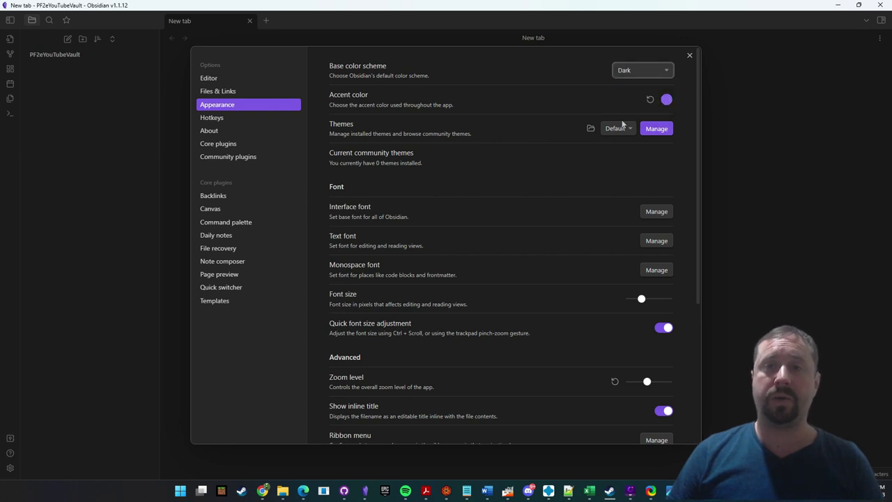
Search the community themes for "its", install and use ITS Theme, and look over its description.
{"action": "left_click", "coordinate": [657, 132]}
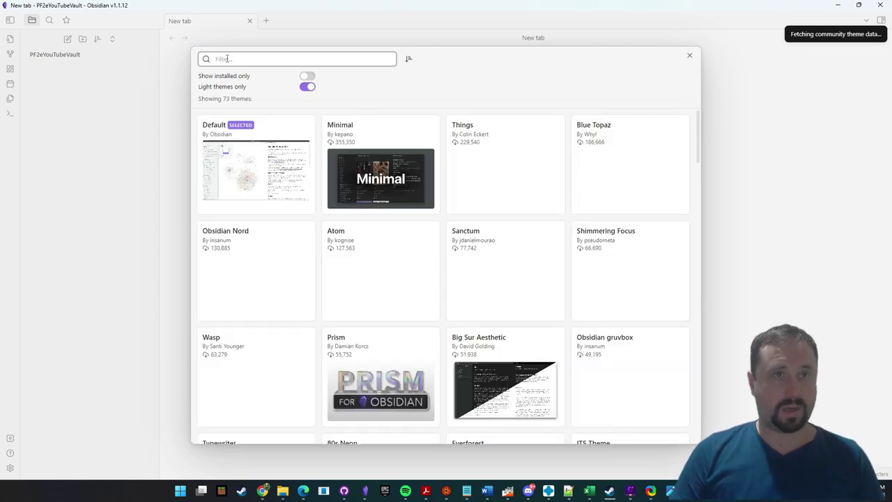
{"action": "type", "text": "its"}
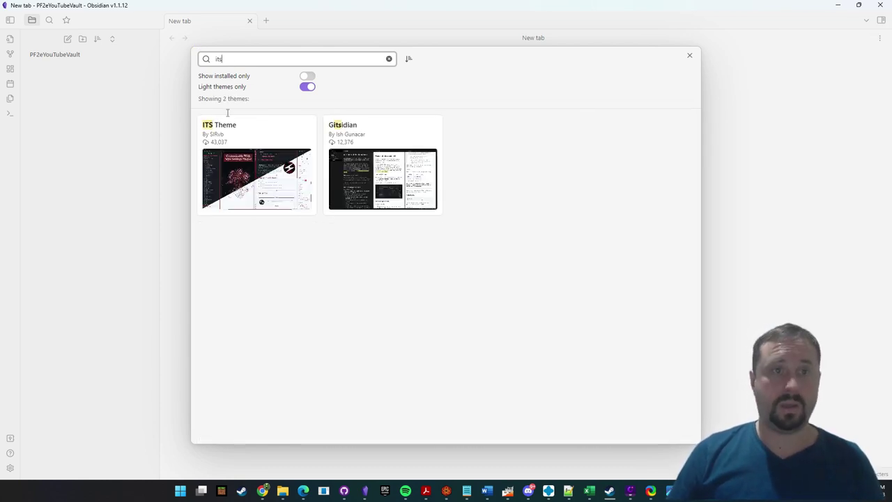
{"action": "left_click", "coordinate": [241, 140]}
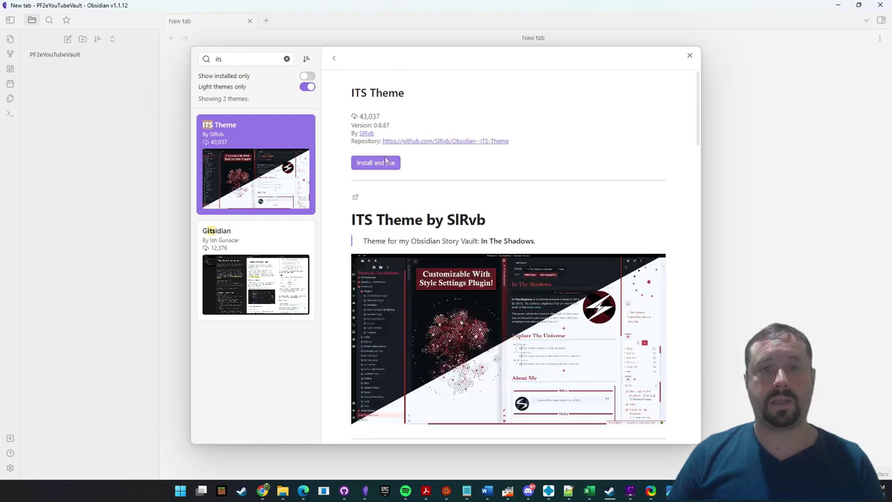
{"action": "left_click", "coordinate": [360, 165]}
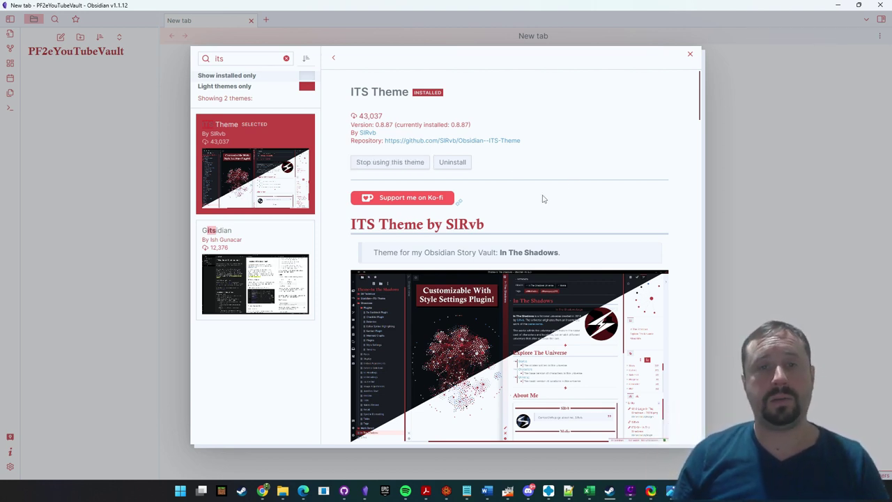
{"action": "scroll", "coordinate": [558, 192], "scroll_direction": "down", "scroll_amount": 2}
{"action": "scroll", "coordinate": [569, 182], "scroll_direction": "up", "scroll_amount": 2}
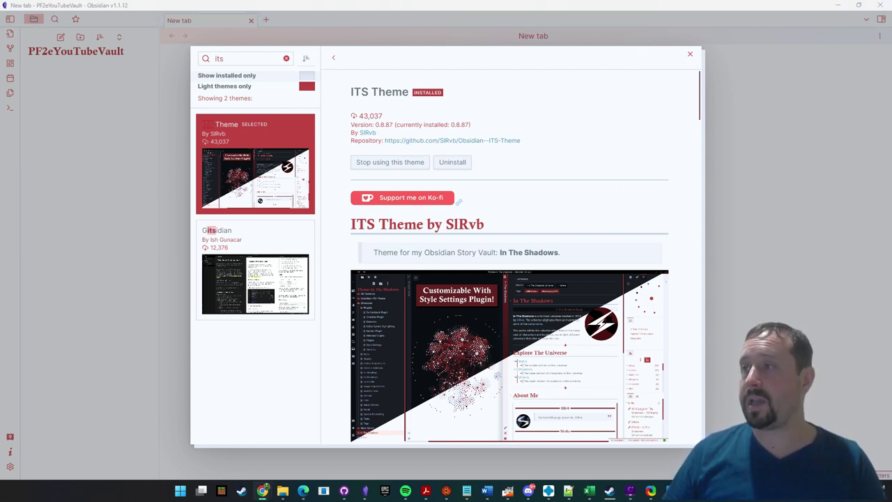
Switch to the Obsidian--ITS-Theme GitHub repository in Chrome and open the raw contents of Theme - All Alternate Themes.css.
{"action": "left_click_drag", "start_coordinate": [717, 167], "coordinate": [388, 70]}
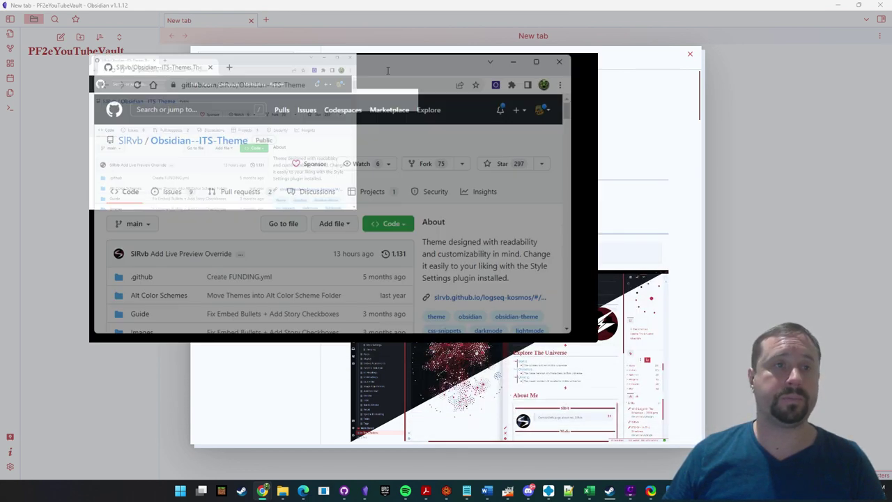
{"action": "scroll", "coordinate": [104, 261], "scroll_direction": "down", "scroll_amount": 2}
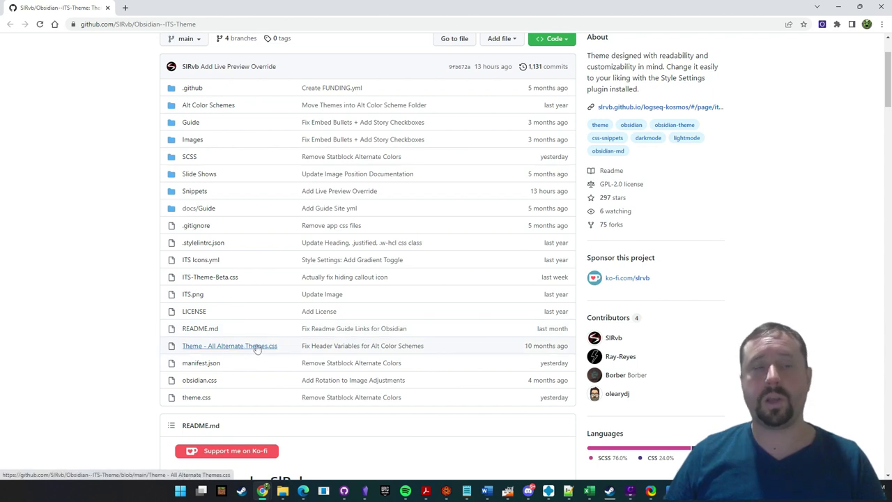
{"action": "left_click", "coordinate": [124, 7]}
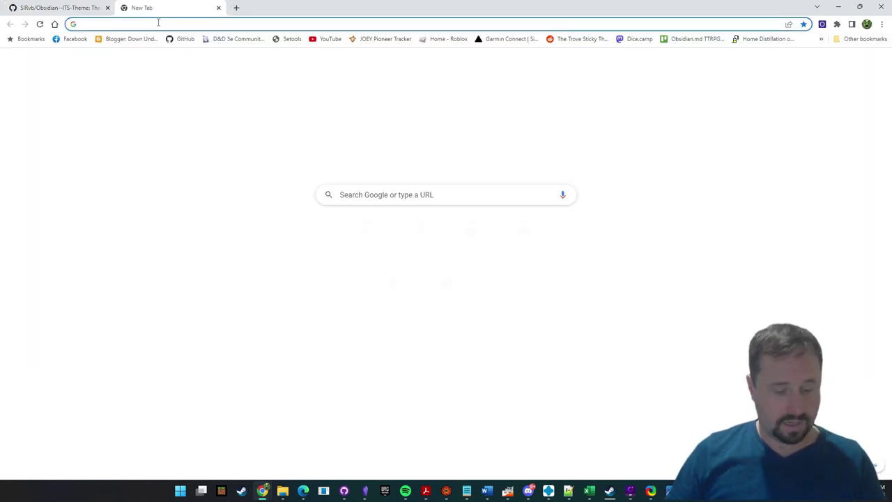
{"action": "left_click", "coordinate": [62, 8]}
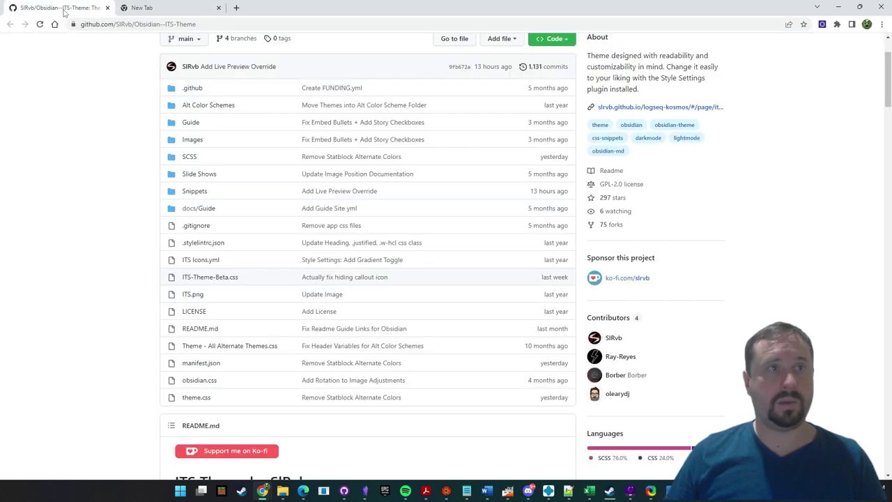
{"action": "scroll", "coordinate": [613, 105], "scroll_direction": "up", "scroll_amount": 1}
{"action": "scroll", "coordinate": [188, 345], "scroll_direction": "down", "scroll_amount": 1}
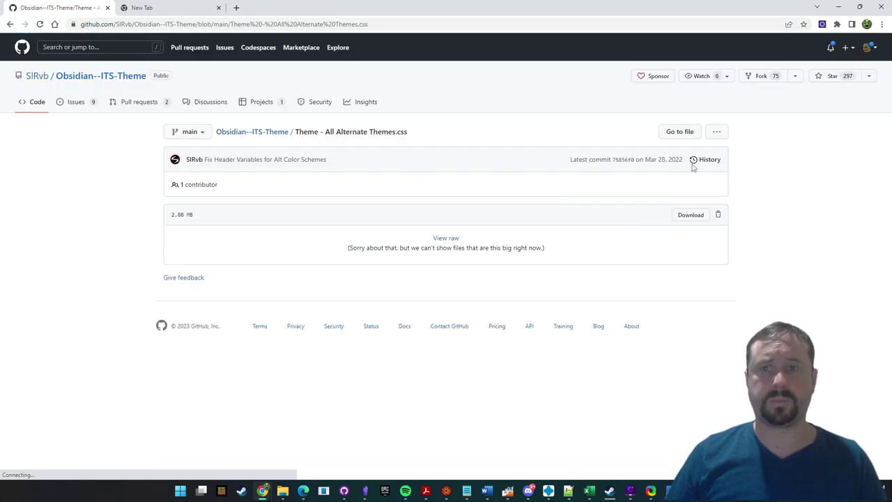
{"action": "left_click", "coordinate": [688, 214]}
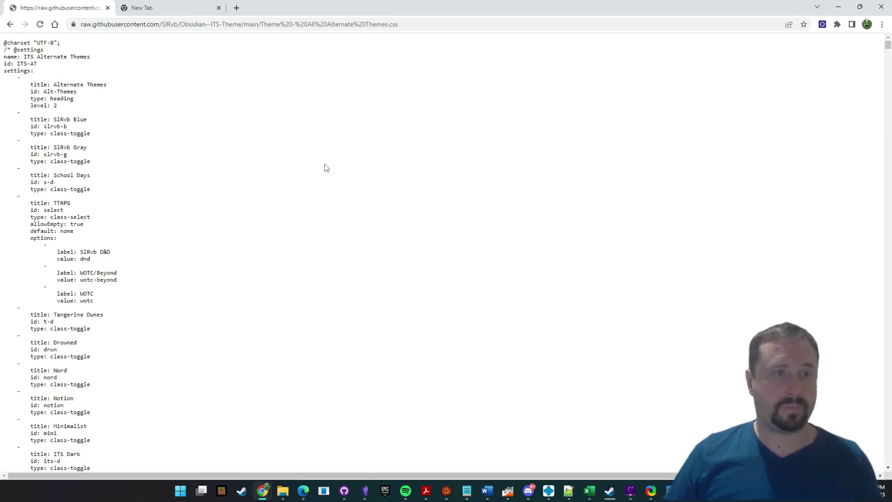
Copy the entire alternate themes CSS into a new Notepad document and go back to its beginning.
{"action": "key", "text": "ctrl+a"}
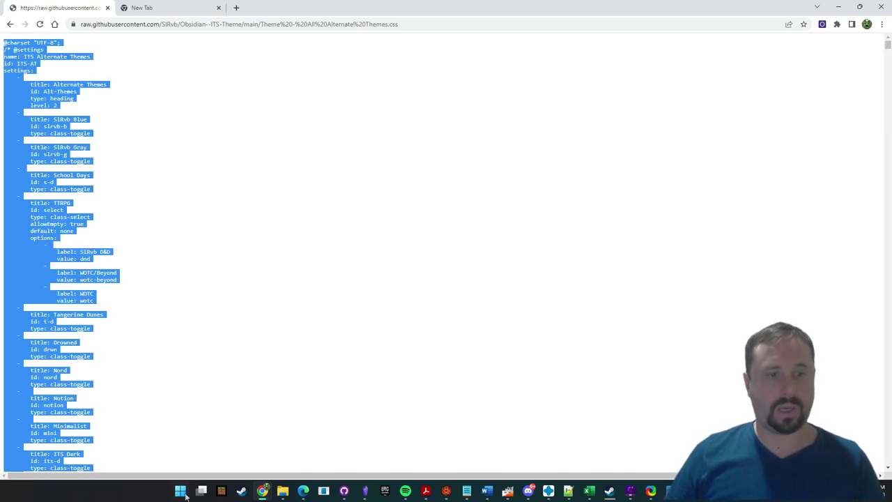
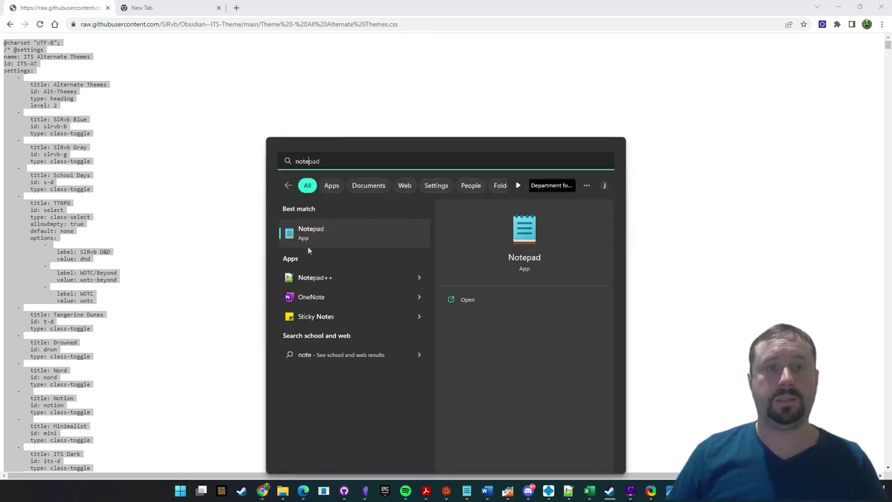
{"action": "left_click", "coordinate": [309, 234]}
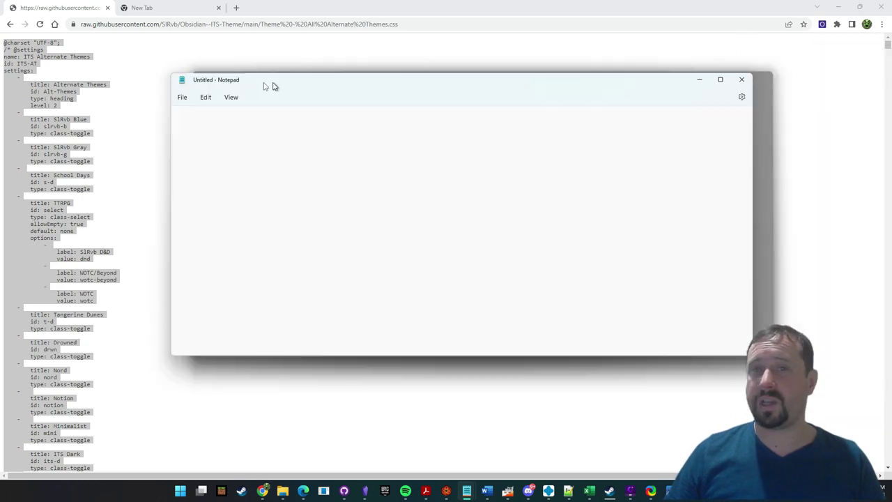
{"action": "key", "text": "ctrl+v"}
{"action": "left_click_drag", "start_coordinate": [196, 94], "coordinate": [375, 78]}
{"action": "scroll", "coordinate": [640, 237], "scroll_direction": "up", "scroll_amount": 10}
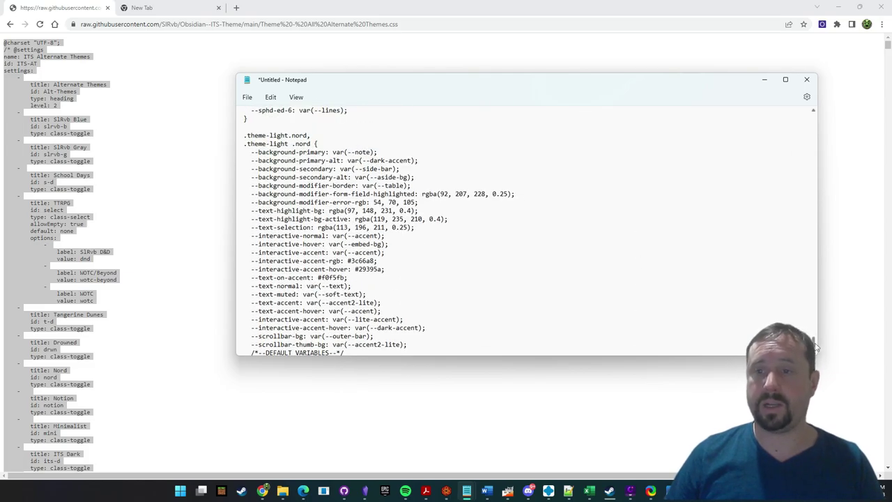
{"action": "scroll", "coordinate": [285, 151], "scroll_direction": "up", "scroll_amount": 15}
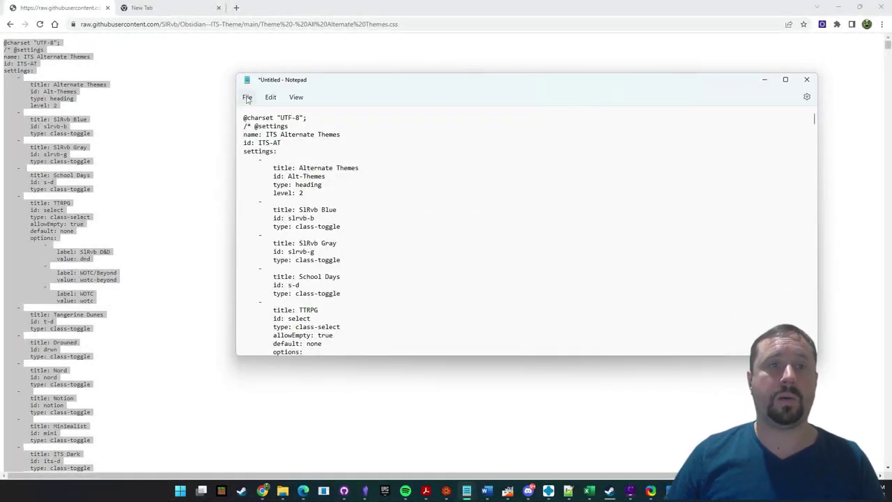
Start saving the Notepad document and browse to the .obsidian folder of PF2eYouTubeVault, inside Obsidian on the TTRPG (F:) drive.
{"action": "left_click", "coordinate": [248, 98]}
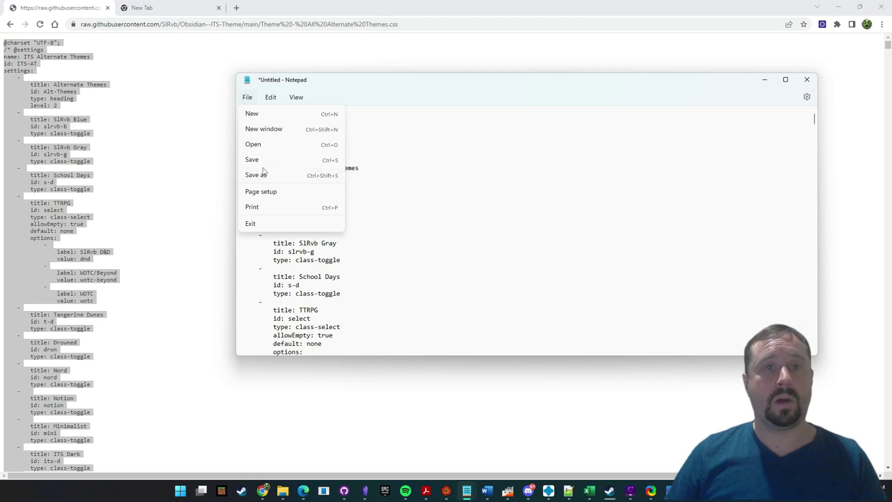
{"action": "key", "text": "Escape"}
{"action": "key", "text": "ctrl+s"}
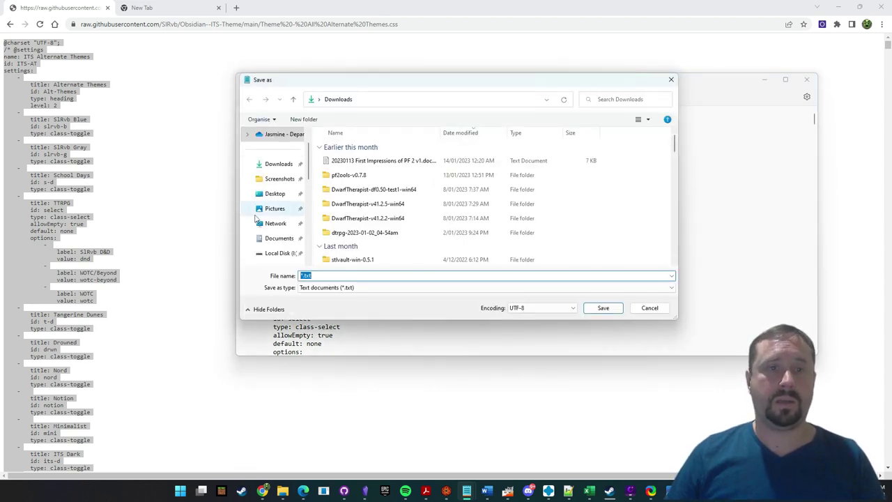
{"action": "scroll", "coordinate": [272, 203], "scroll_direction": "down", "scroll_amount": 3}
{"action": "left_click", "coordinate": [272, 163]}
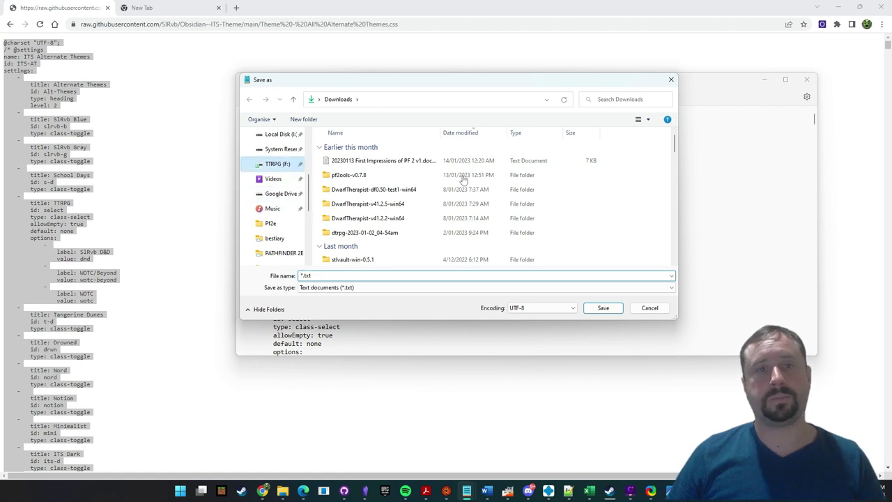
{"action": "scroll", "coordinate": [382, 225], "scroll_direction": "down", "scroll_amount": 1}
{"action": "left_click", "coordinate": [374, 229]}
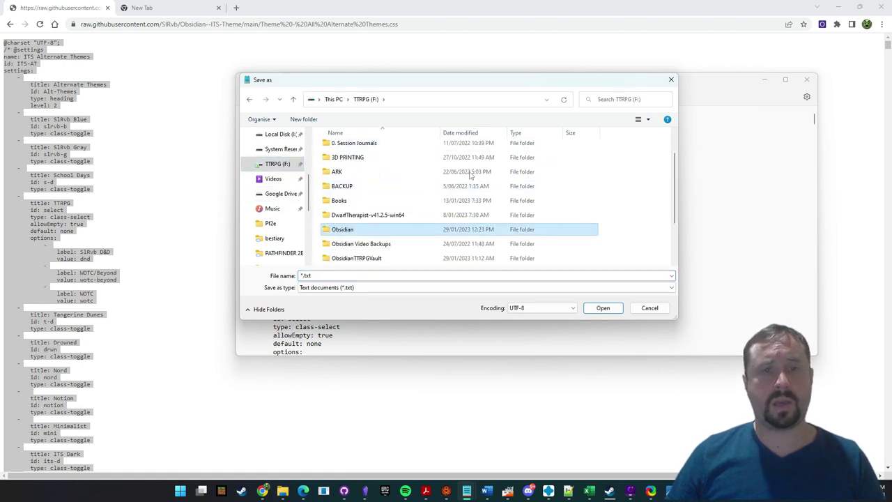
{"action": "key", "text": "Return"}
{"action": "scroll", "coordinate": [408, 171], "scroll_direction": "down", "scroll_amount": 2}
{"action": "scroll", "coordinate": [408, 173], "scroll_direction": "down", "scroll_amount": 8}
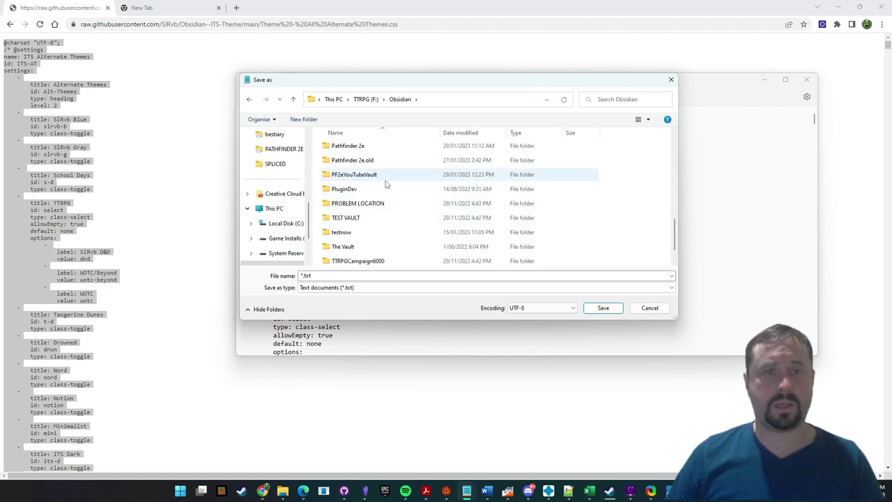
{"action": "double_click", "coordinate": [380, 175]}
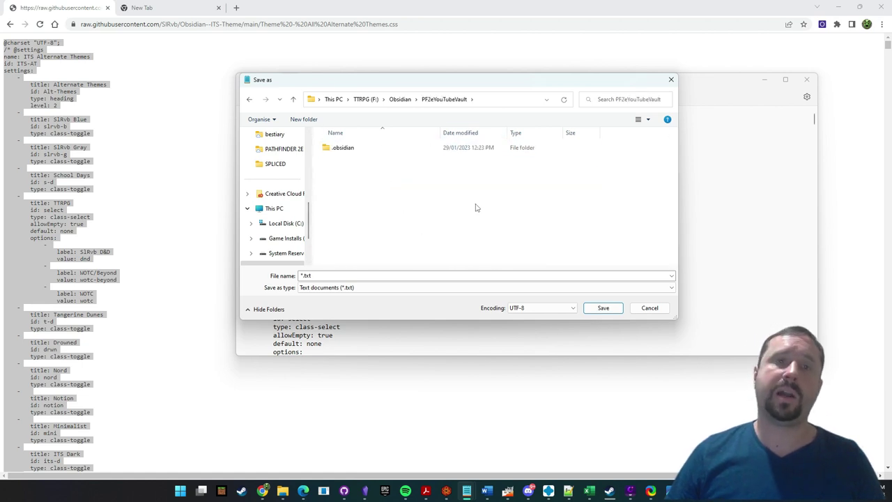
{"action": "double_click", "coordinate": [339, 150]}
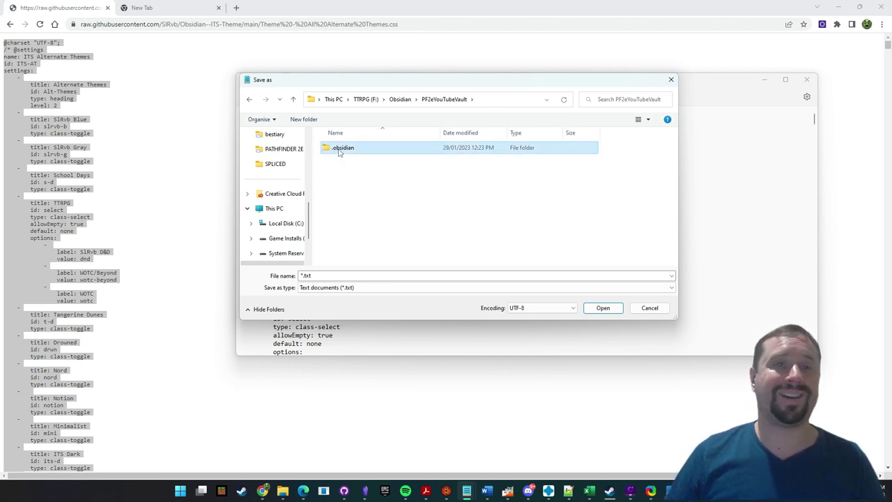
Create a new folder named snippets inside the vault's .obsidian folder.
{"action": "right_click", "coordinate": [369, 197]}
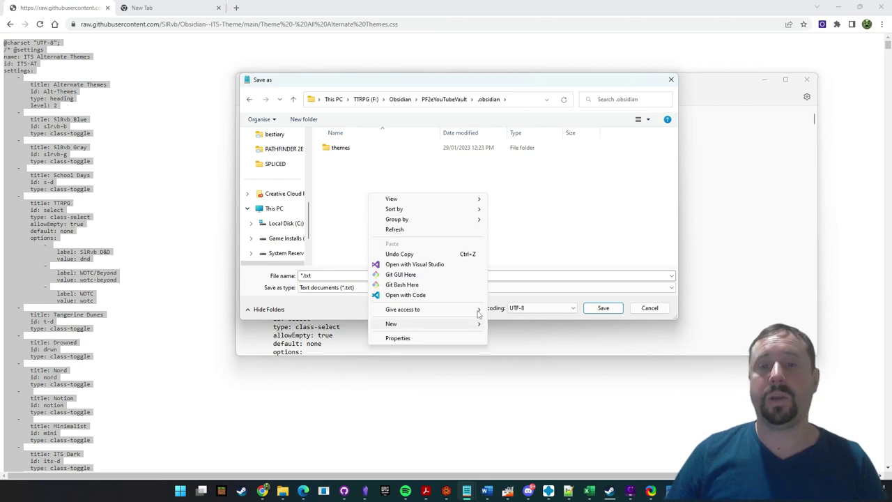
{"action": "mouse_move", "coordinate": [446, 322]}
{"action": "left_click", "coordinate": [503, 136]}
{"action": "type", "text": "snippets"}
{"action": "key", "text": "Return"}
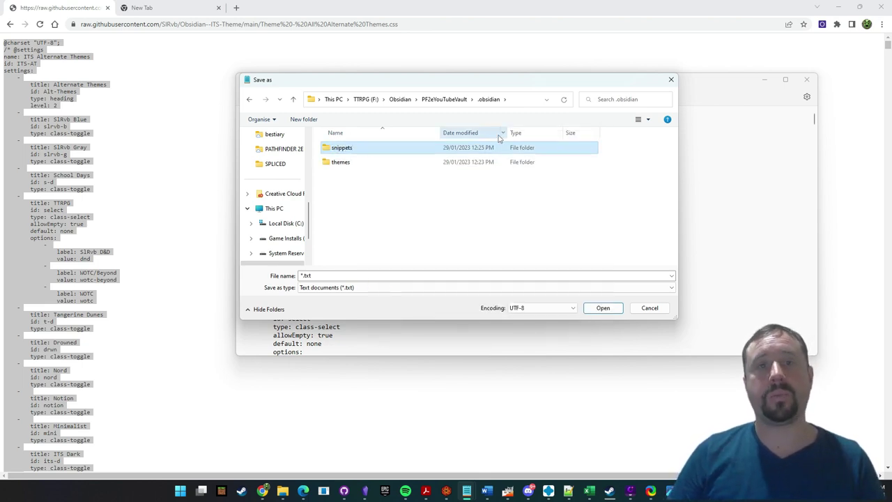
Save the document in the snippets folder as ITS-Theme-All-Alternate-Themes.css and close Notepad.
{"action": "double_click", "coordinate": [363, 149]}
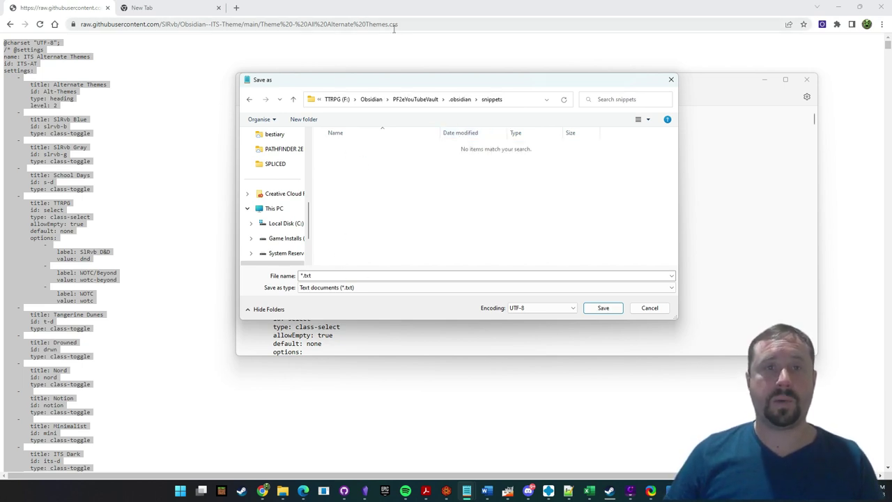
{"action": "left_click", "coordinate": [325, 275]}
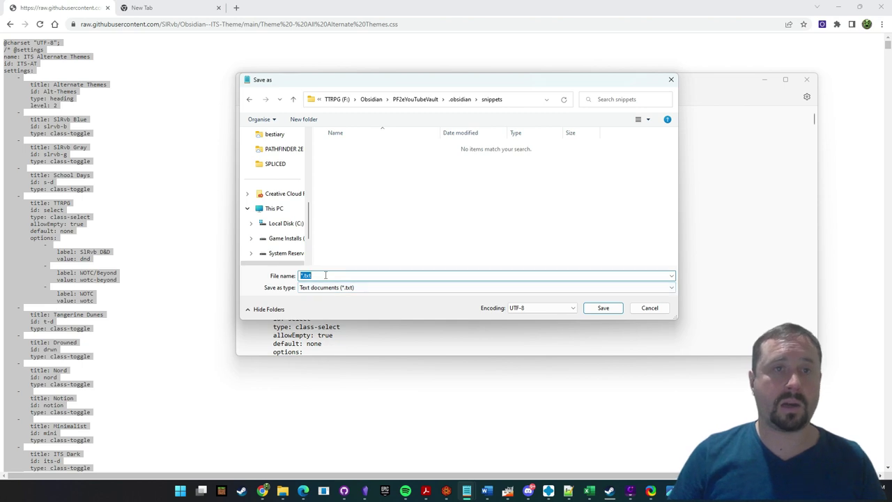
{"action": "type", "text": "Theme-All-Alterna"}
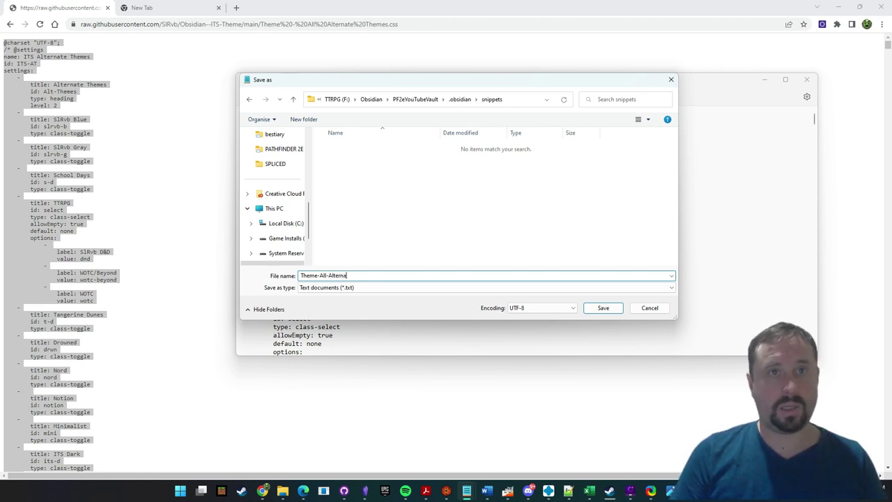
{"action": "type", "text": "ITS-"}
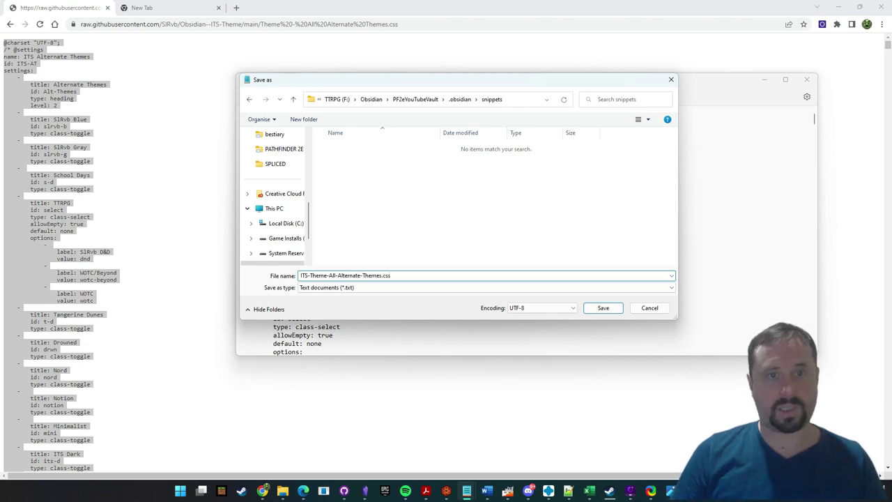
{"action": "key", "text": "Return"}
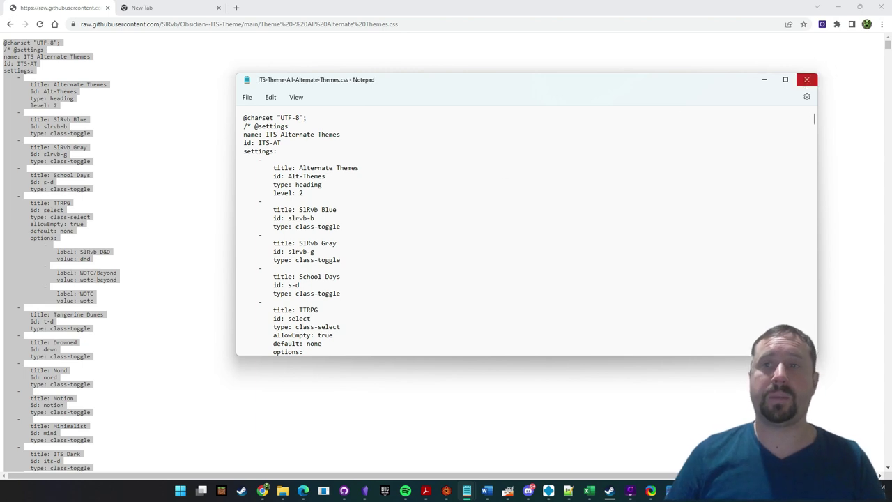
{"action": "left_click", "coordinate": [807, 80]}
Switch back to Obsidian and enable the ITS-Theme-All-Alternate-Themes CSS snippet in the Appearance settings.
{"action": "left_click", "coordinate": [393, 144]}
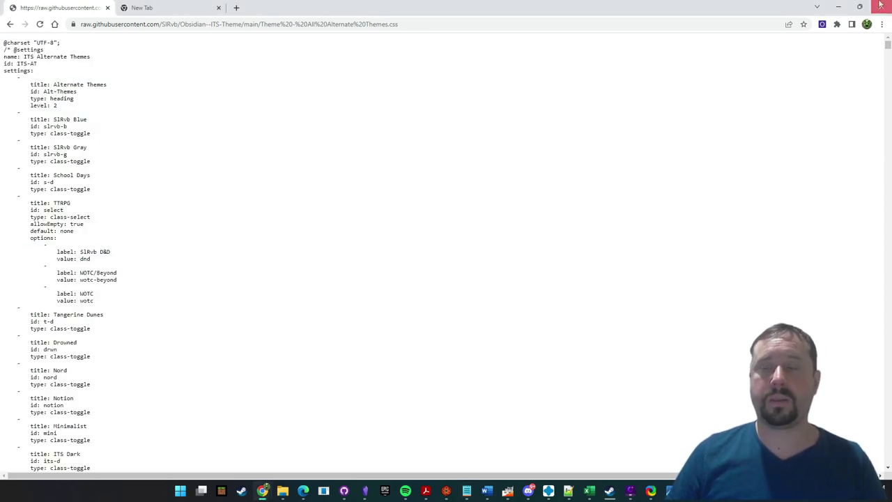
{"action": "left_click", "coordinate": [628, 491]}
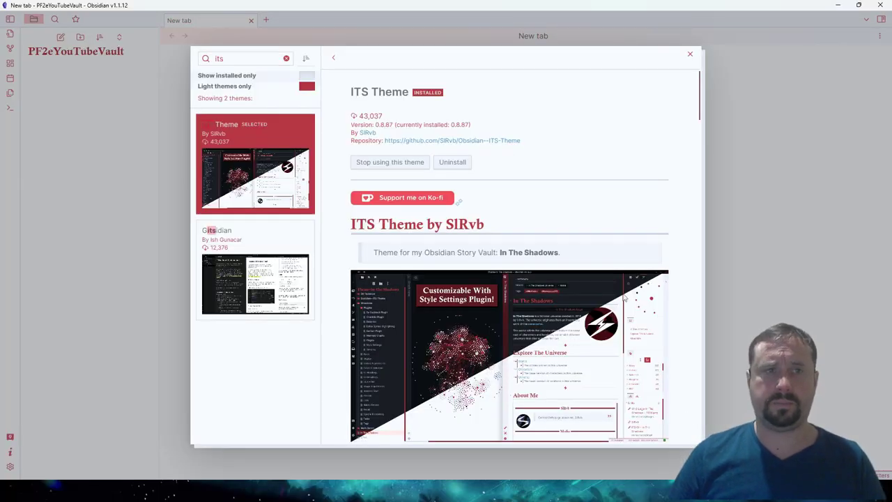
{"action": "left_click", "coordinate": [733, 173]}
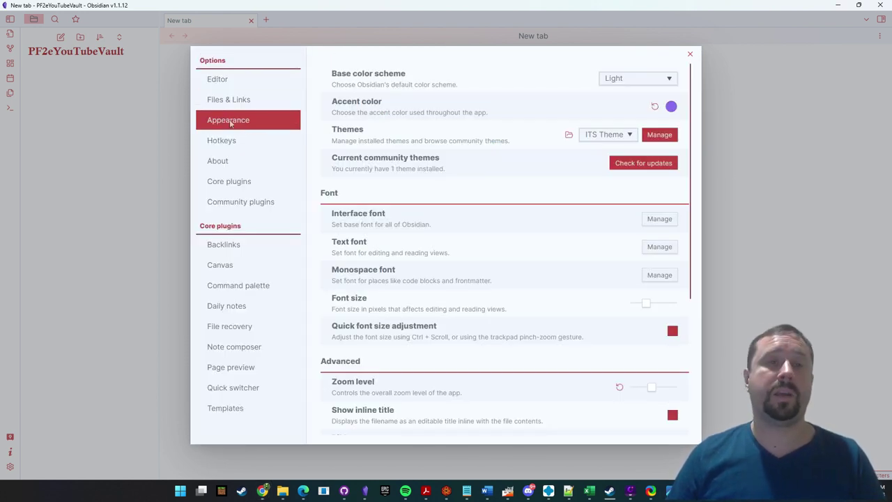
{"action": "scroll", "coordinate": [487, 184], "scroll_direction": "down", "scroll_amount": 5}
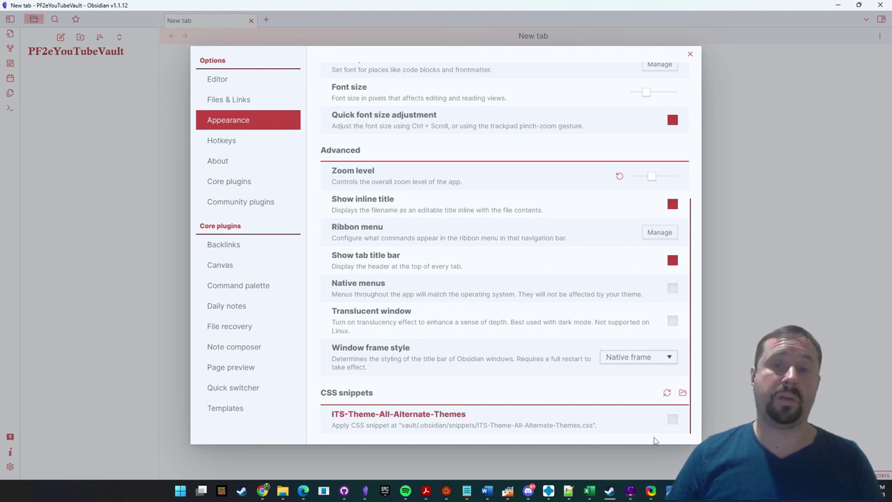
{"action": "left_click", "coordinate": [672, 421]}
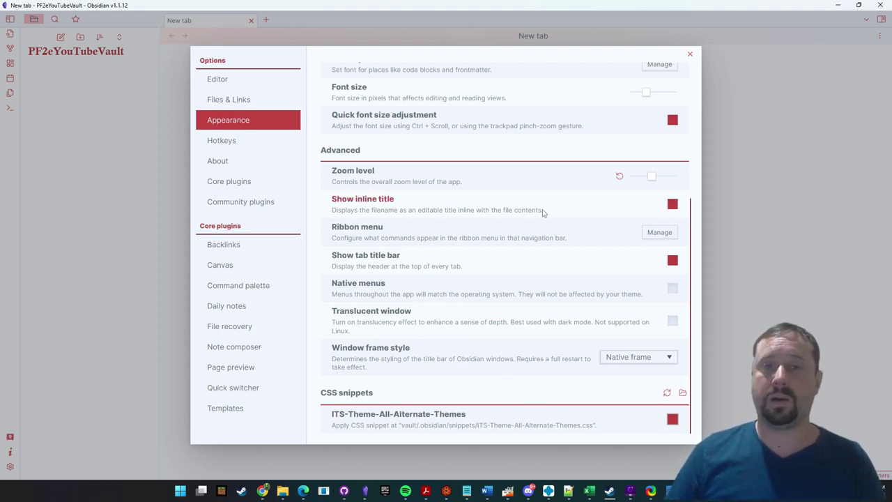
Turn on community plugins for the vault.
{"action": "scroll", "coordinate": [486, 225], "scroll_direction": "up", "scroll_amount": 3}
{"action": "scroll", "coordinate": [419, 223], "scroll_direction": "down", "scroll_amount": 1}
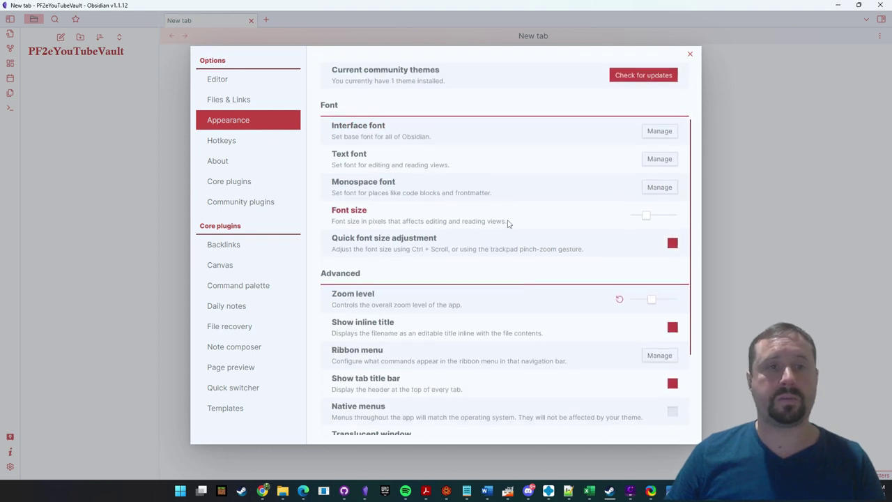
{"action": "left_click", "coordinate": [230, 205]}
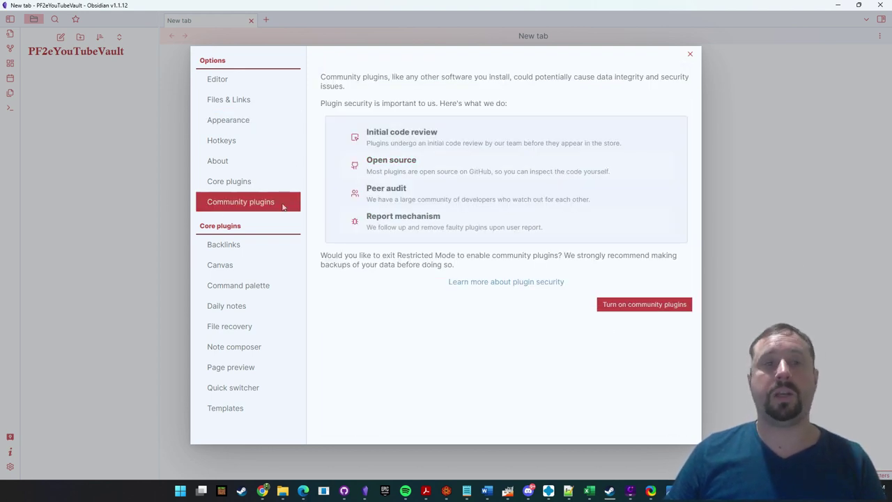
{"action": "left_click", "coordinate": [644, 305]}
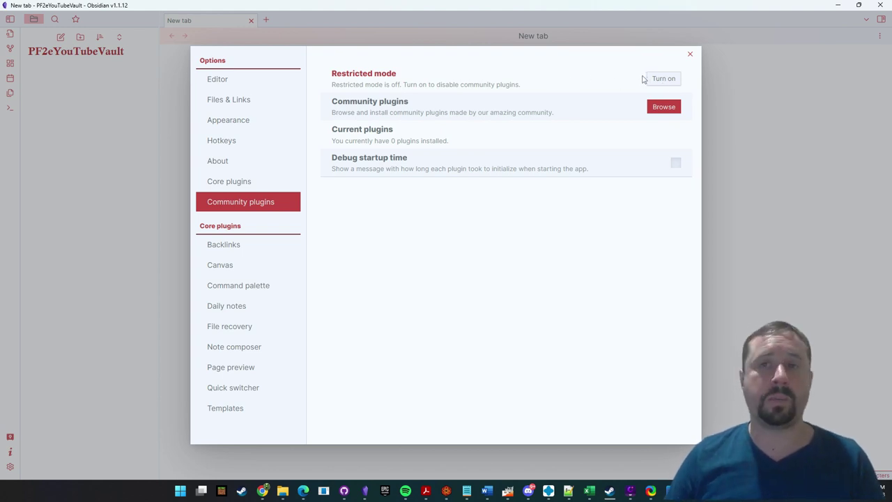
Search the community plugins for "Various", then install and enable Various Complements.
{"action": "left_click", "coordinate": [666, 108]}
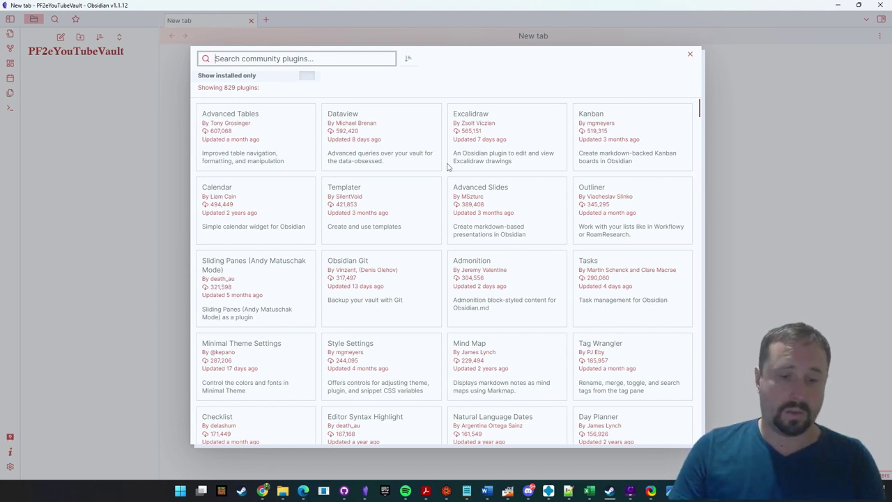
{"action": "type", "text": "Various"}
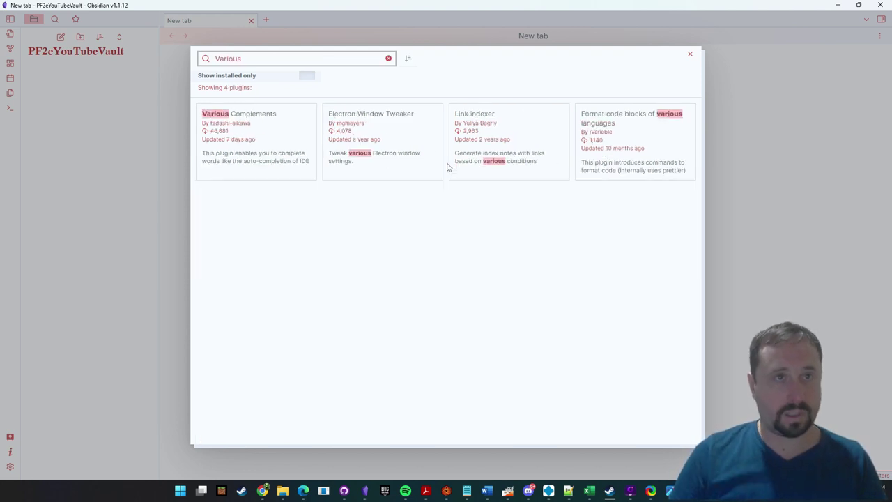
{"action": "left_click", "coordinate": [273, 140]}
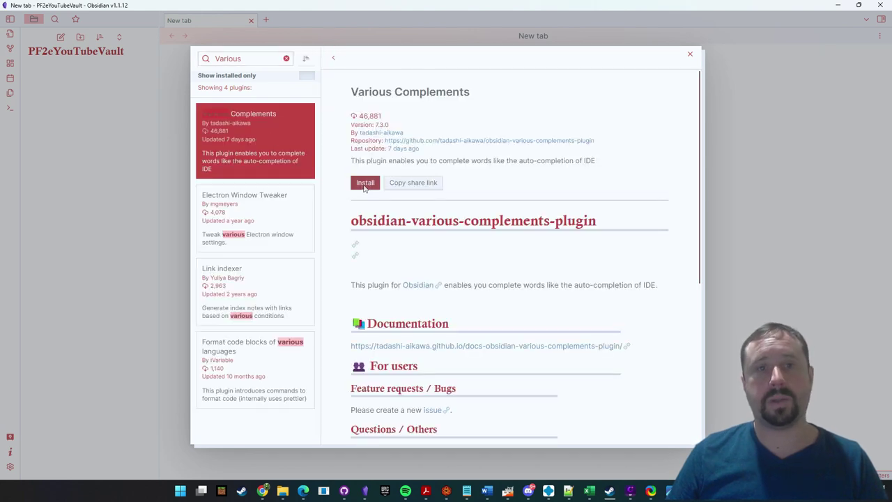
{"action": "left_click", "coordinate": [365, 183]}
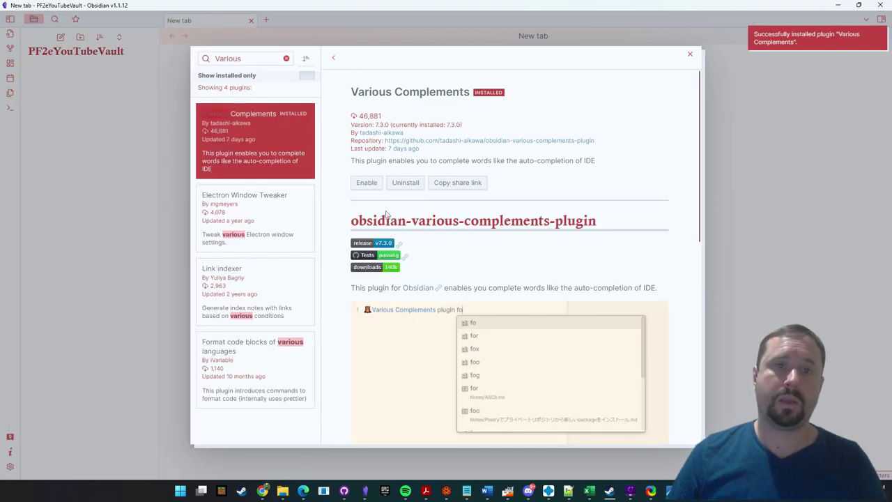
{"action": "left_click", "coordinate": [368, 183]}
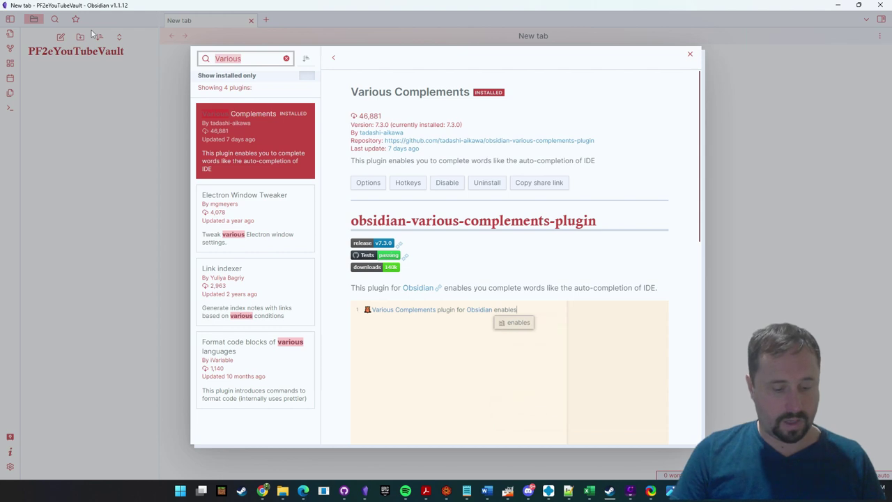
Search the community plugins for "Init", then install and enable Initiative Tracker.
{"action": "type", "text": "Init"}
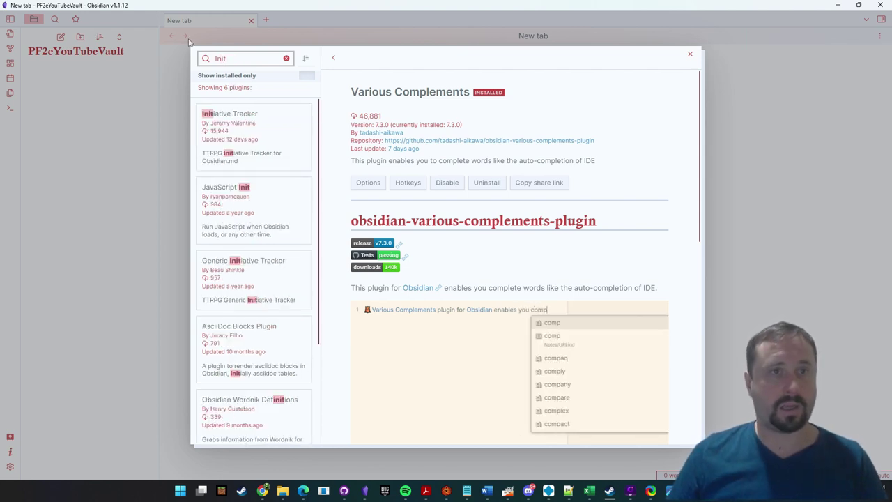
{"action": "left_click", "coordinate": [283, 139]}
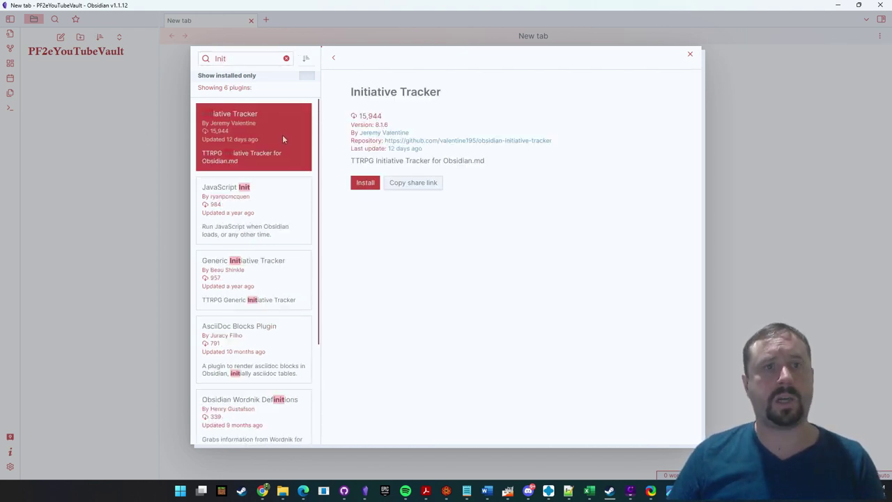
{"action": "left_click", "coordinate": [363, 185]}
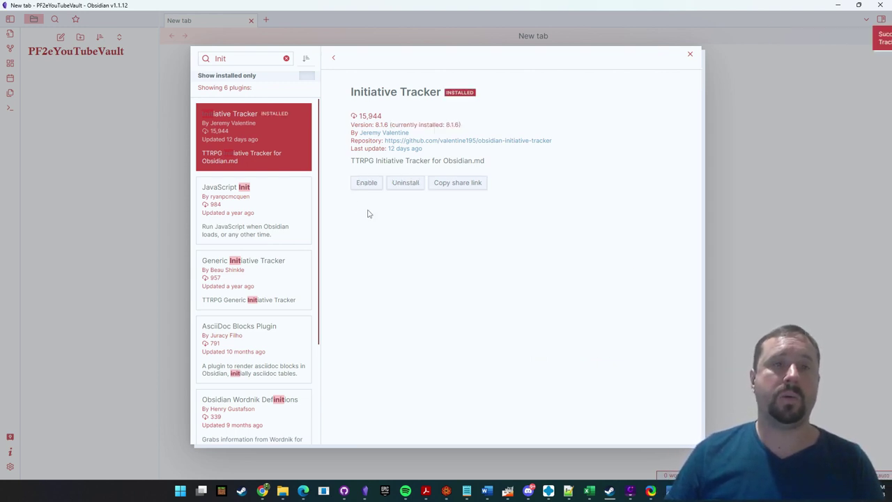
Search the community plugins for "Dice Roller", then install and enable the Dice Roller plugin.
{"action": "double_click", "coordinate": [251, 60]}
{"action": "type", "text": "Dice Roller"}
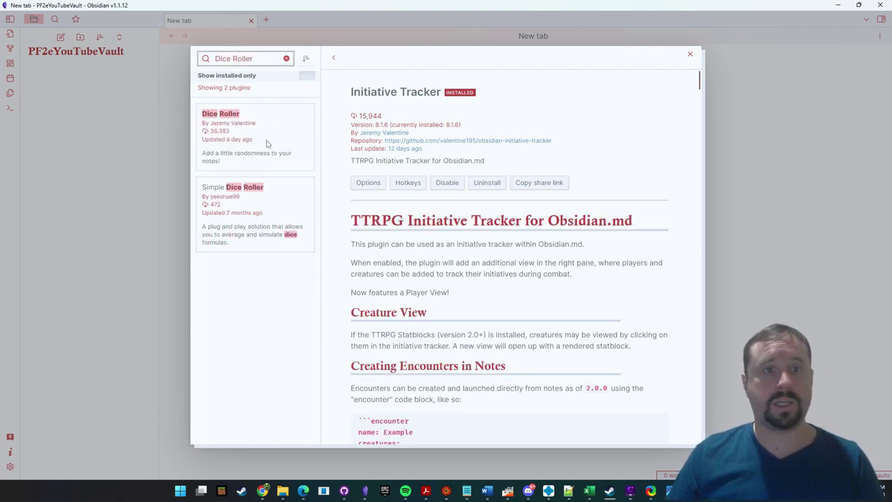
{"action": "left_click", "coordinate": [251, 153]}
{"action": "left_click", "coordinate": [365, 184]}
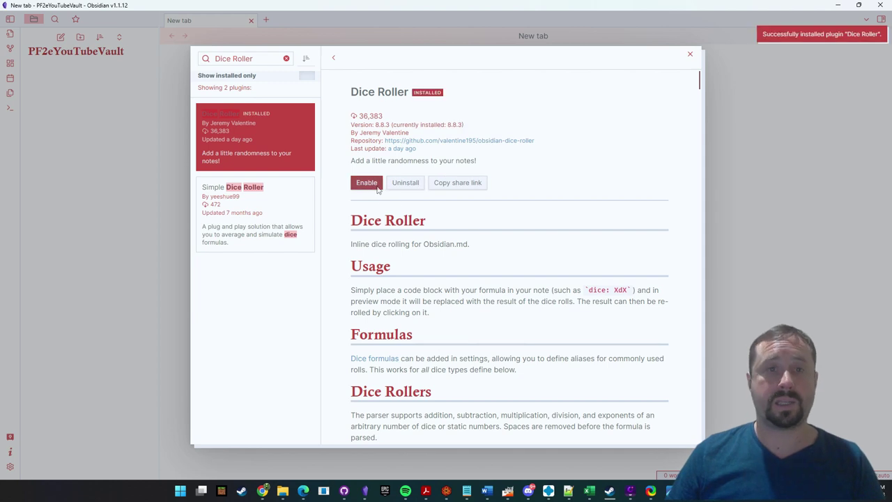
{"action": "left_click", "coordinate": [366, 182]}
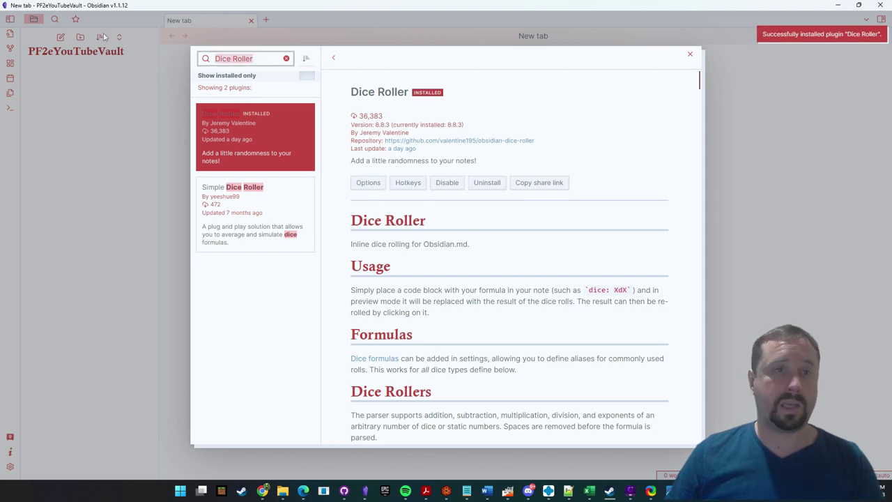
Search the community plugins for "TTRPG", then install and enable TTRPG Statblocks.
{"action": "type", "text": "TTRPG"}
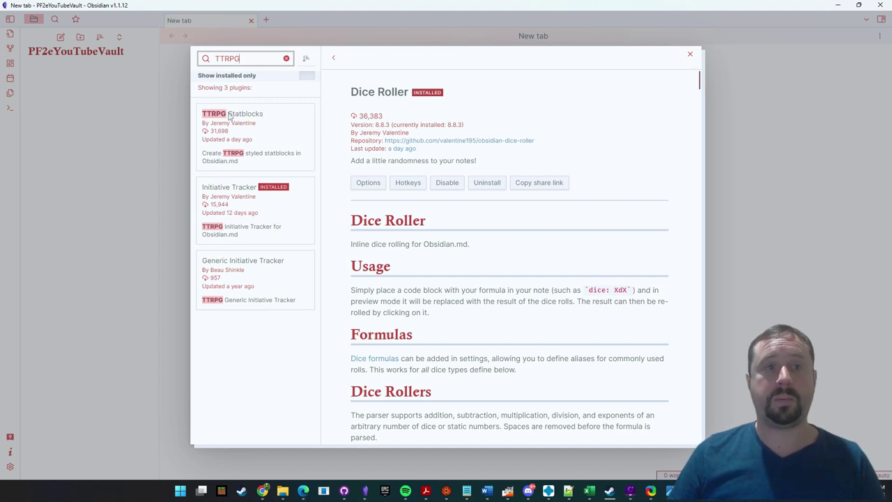
{"action": "left_click", "coordinate": [267, 135]}
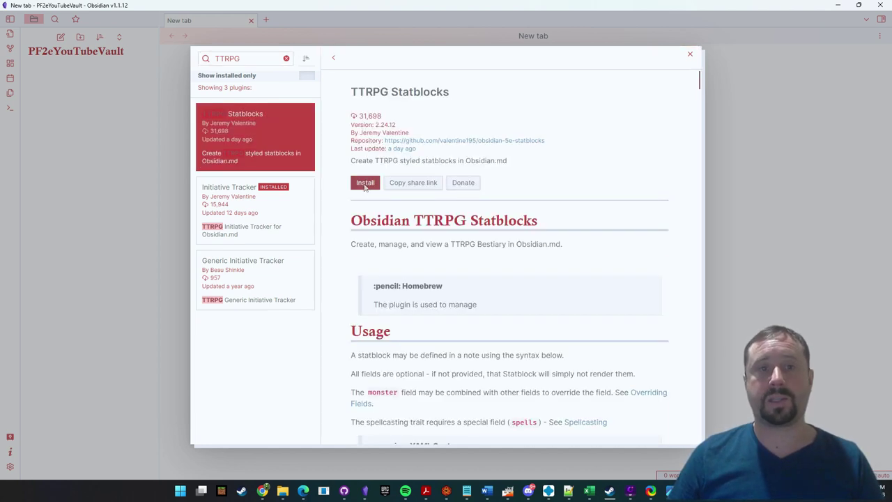
{"action": "left_click", "coordinate": [365, 183]}
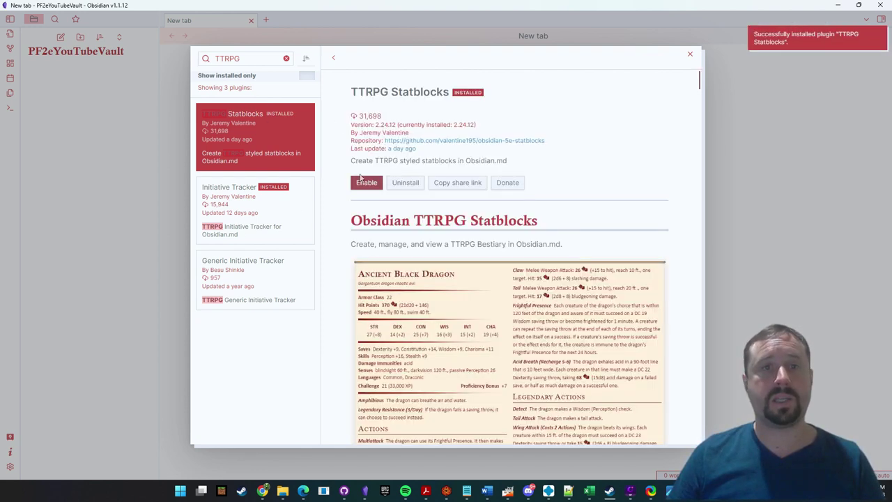
{"action": "left_click", "coordinate": [365, 183]}
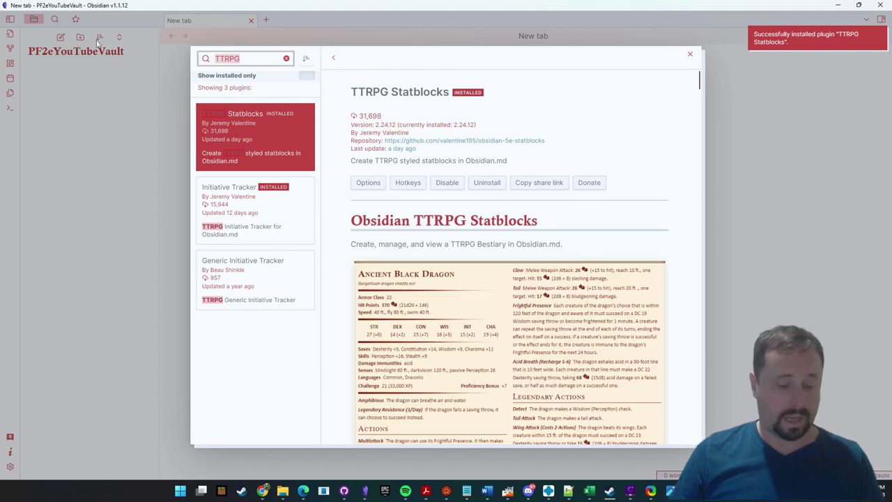
Search the community plugins for "Leaflet", then install and enable Obsidian Leaflet.
{"action": "type", "text": "Leaflet"}
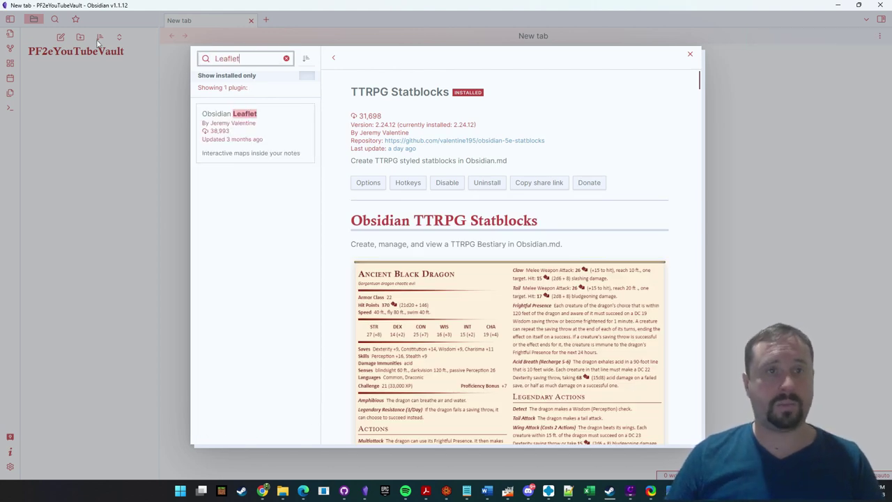
{"action": "left_click", "coordinate": [306, 128]}
{"action": "left_click", "coordinate": [364, 182]}
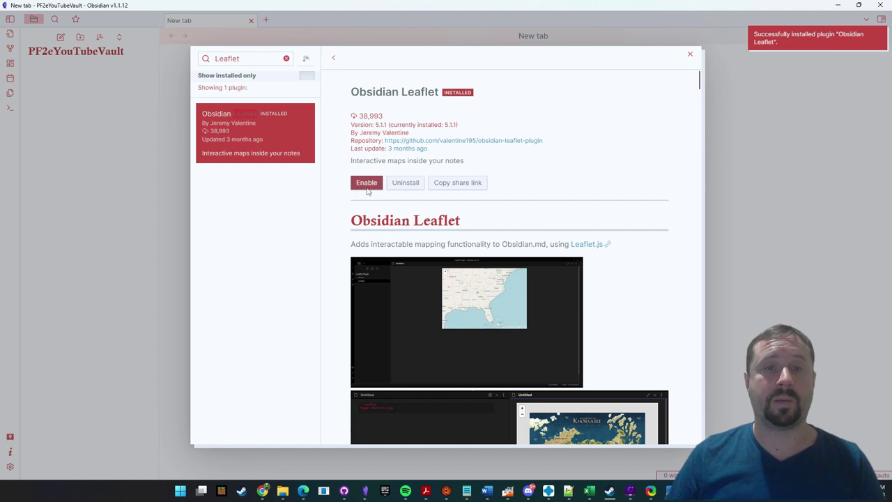
{"action": "left_click", "coordinate": [367, 183]}
Search the community plugins for "Advanced", then install and enable Advanced Tables.
{"action": "type", "text": "Advanced"}
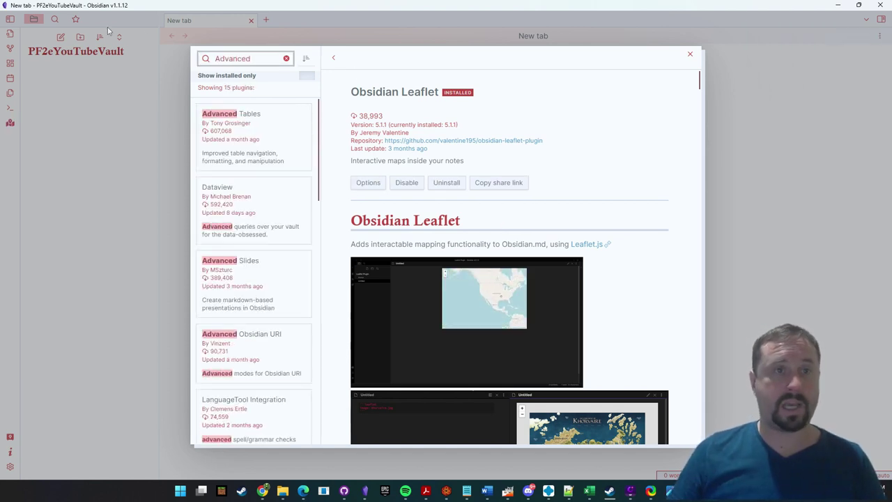
{"action": "left_click", "coordinate": [267, 143]}
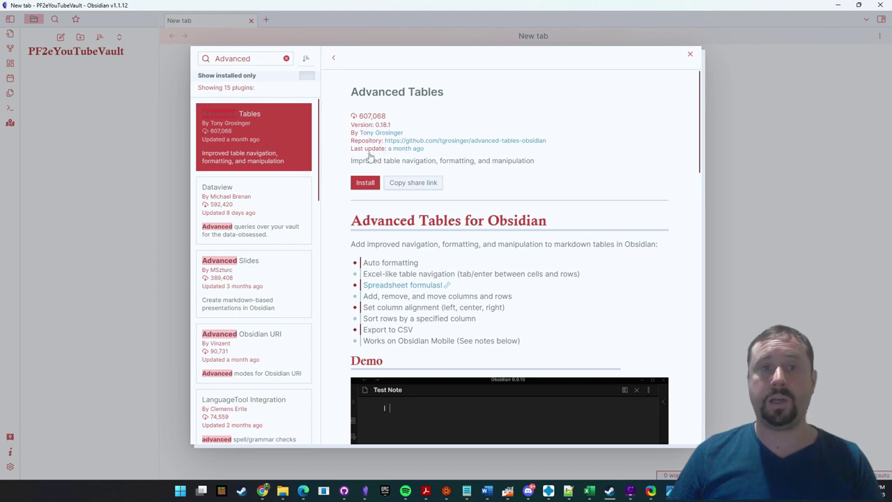
{"action": "left_click", "coordinate": [367, 184]}
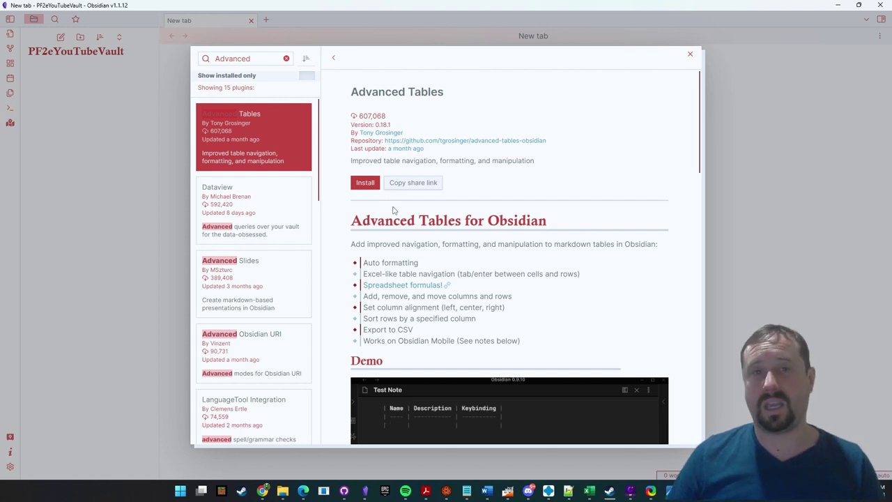
{"action": "left_click", "coordinate": [367, 184]}
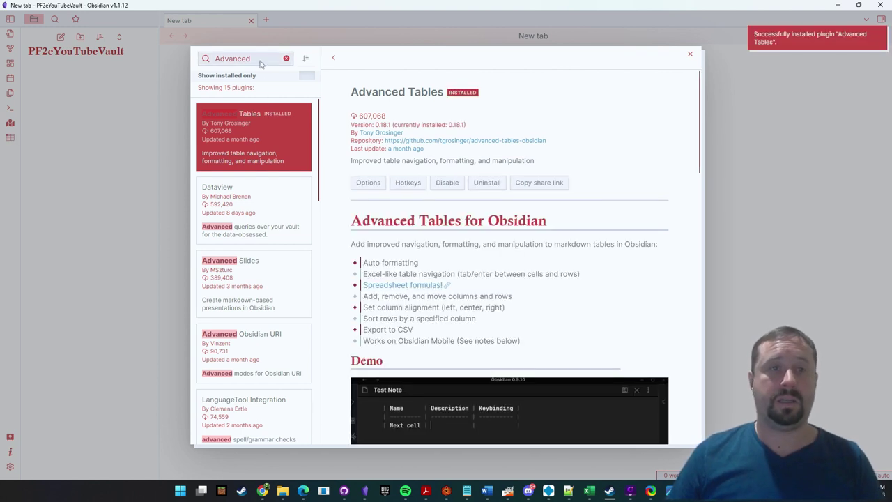
Search the community plugins by the Dice Roller author's first name, then install and enable Fantasy Calendar.
{"action": "double_click", "coordinate": [261, 61]}
{"action": "type", "text": "Jeremy"}
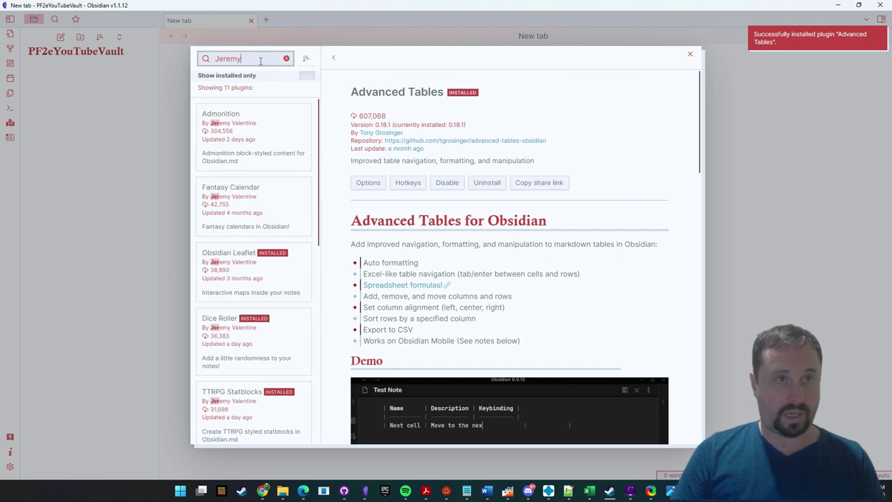
{"action": "left_click", "coordinate": [282, 202]}
{"action": "left_click", "coordinate": [365, 183]}
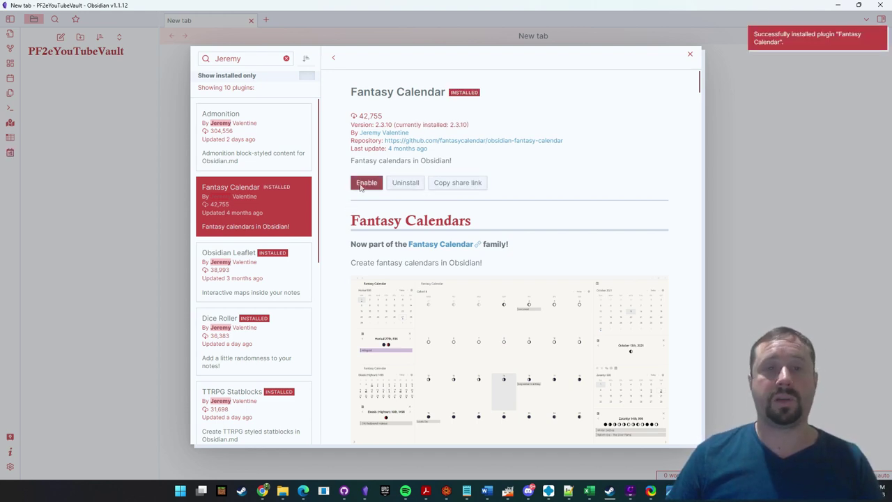
{"action": "left_click", "coordinate": [363, 186]}
Find Markdown Attributes among the same author's plugins, then install and enable it.
{"action": "scroll", "coordinate": [272, 203], "scroll_direction": "down", "scroll_amount": 1}
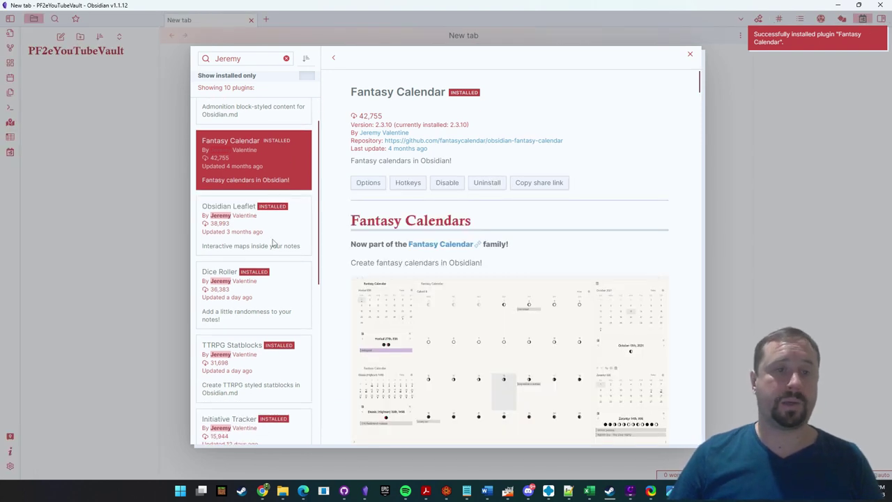
{"action": "scroll", "coordinate": [272, 237], "scroll_direction": "down", "scroll_amount": 4}
{"action": "scroll", "coordinate": [269, 231], "scroll_direction": "down", "scroll_amount": 3}
{"action": "left_click", "coordinate": [283, 292]}
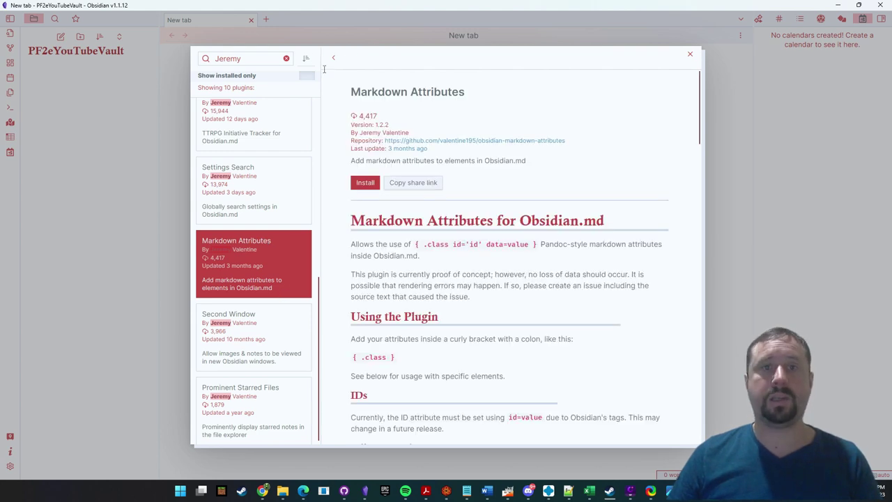
{"action": "left_click", "coordinate": [360, 180]}
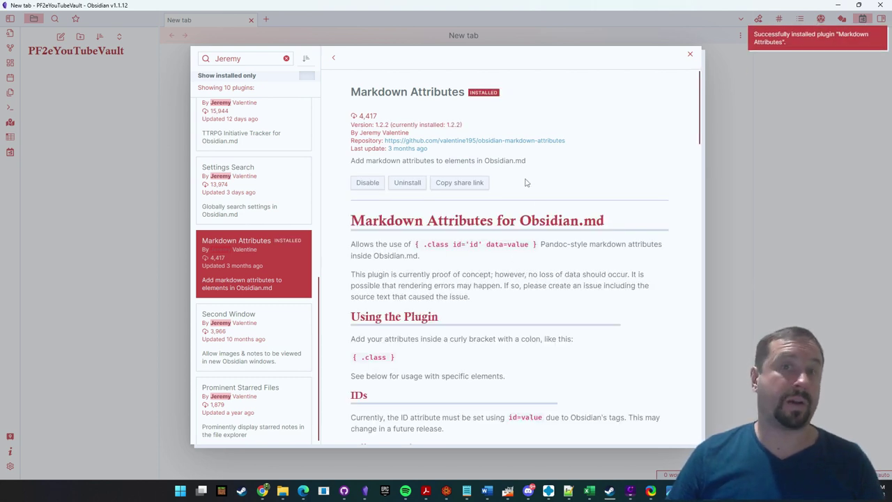
Install and enable the Second Window plugin from the same author's results.
{"action": "scroll", "coordinate": [517, 260], "scroll_direction": "down", "scroll_amount": 2}
{"action": "scroll", "coordinate": [440, 233], "scroll_direction": "up", "scroll_amount": 2}
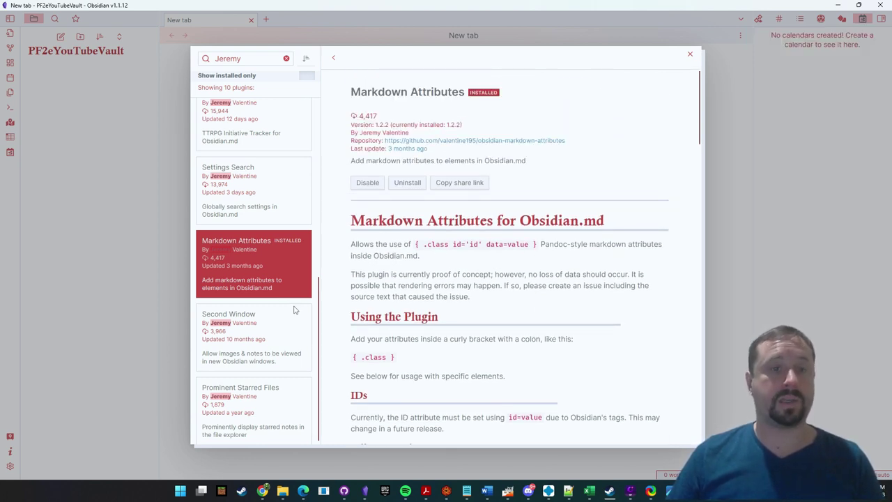
{"action": "left_click", "coordinate": [252, 335]}
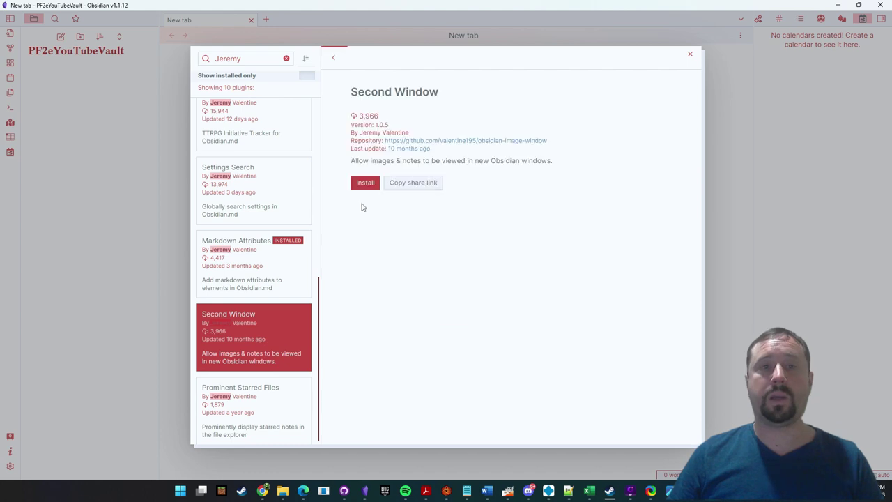
{"action": "left_click", "coordinate": [361, 183]}
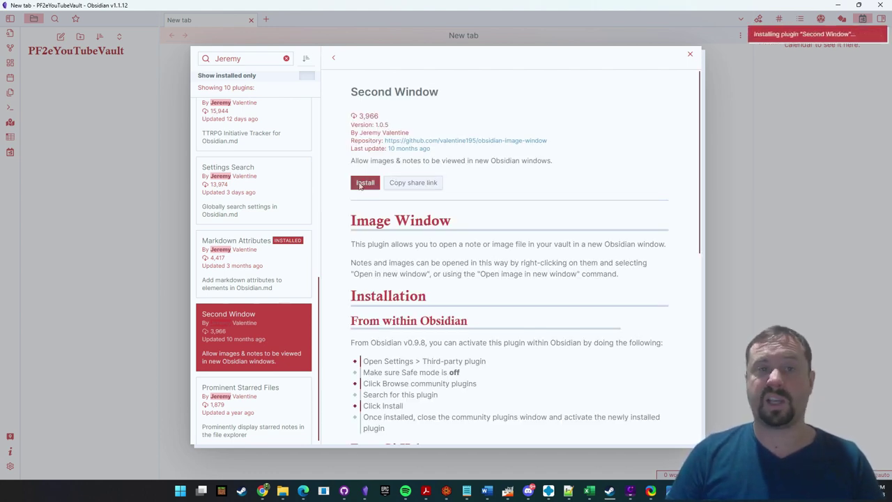
{"action": "left_click", "coordinate": [361, 185]}
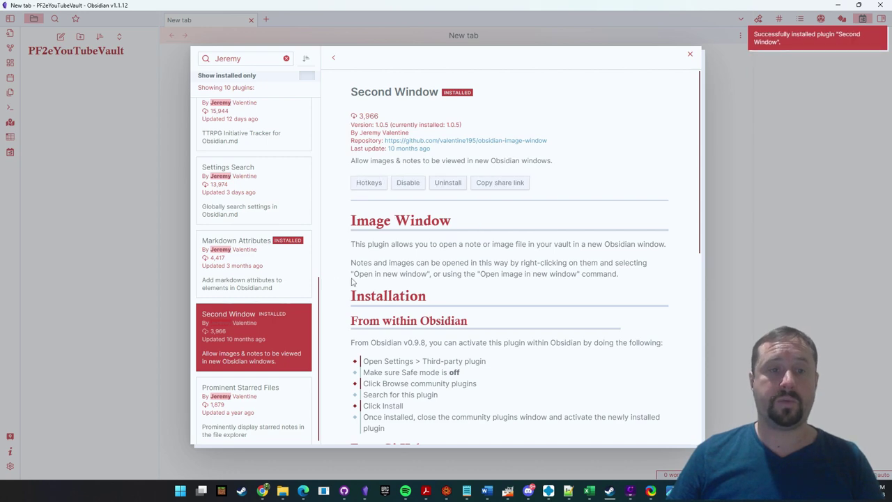
Close the community plugin browser and the vault settings.
{"action": "scroll", "coordinate": [233, 279], "scroll_direction": "up", "scroll_amount": 8}
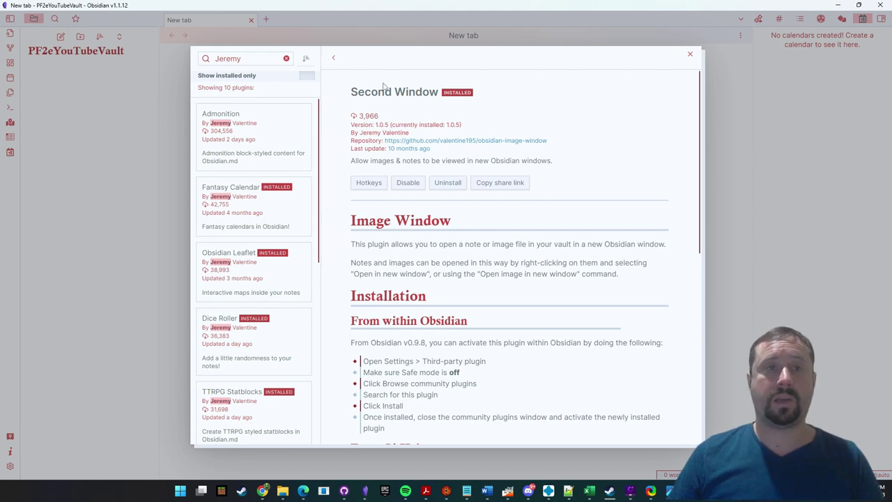
{"action": "left_click", "coordinate": [745, 138]}
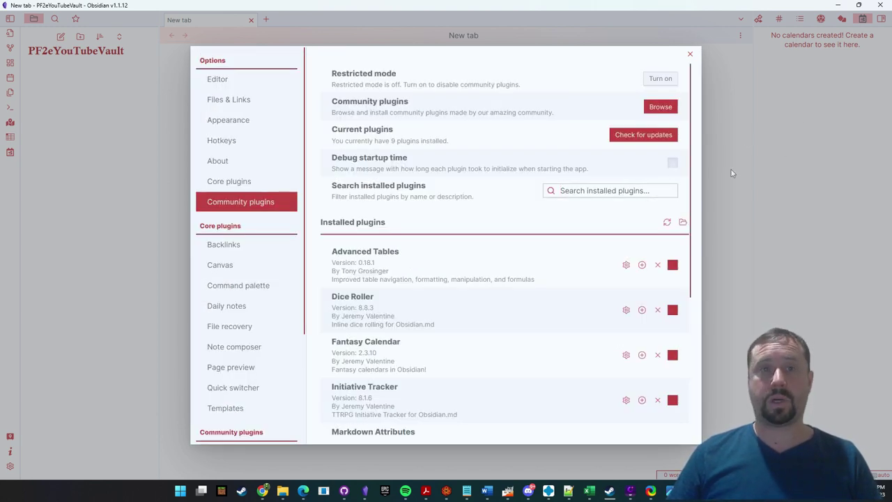
{"action": "left_click", "coordinate": [737, 171]}
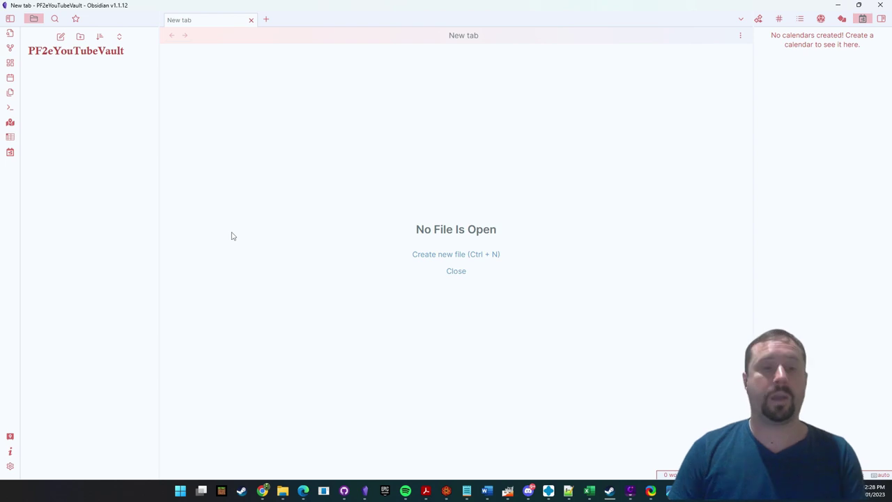
Switch to Chrome and open the root of the ObsidianTTRPGShare repository on GitHub.
{"action": "left_click", "coordinate": [261, 492]}
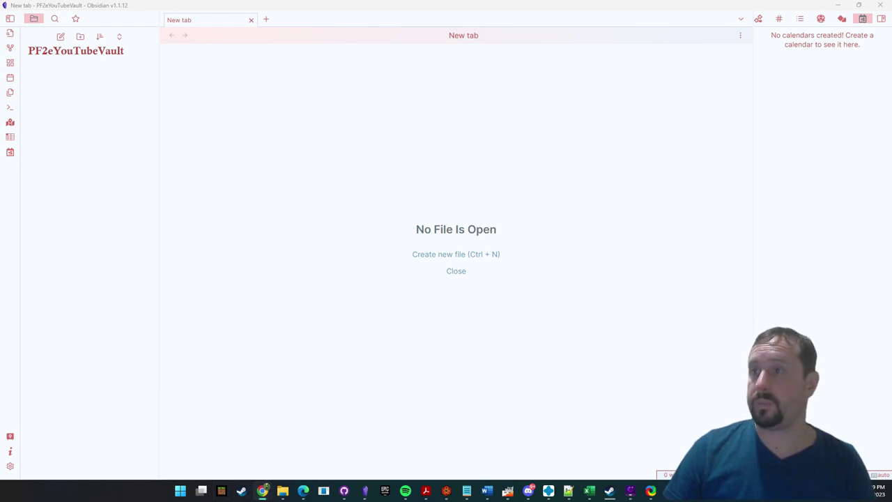
{"action": "key", "text": "alt+Tab"}
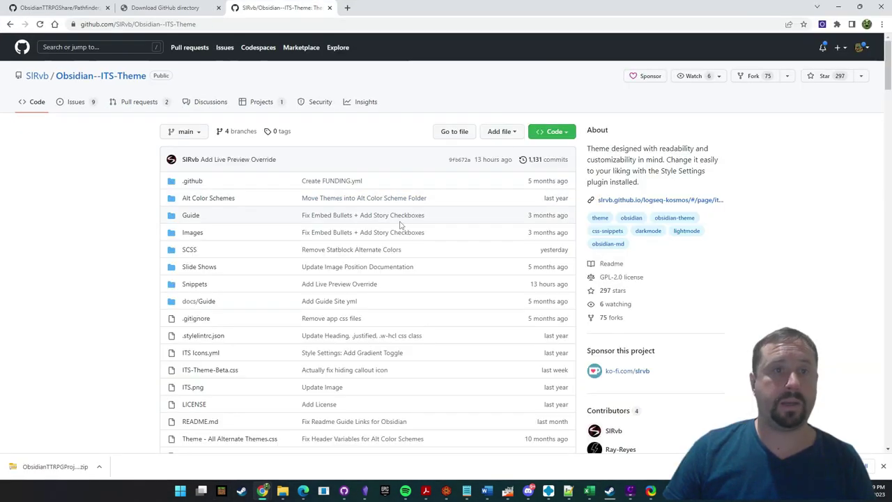
{"action": "left_click", "coordinate": [56, 7]}
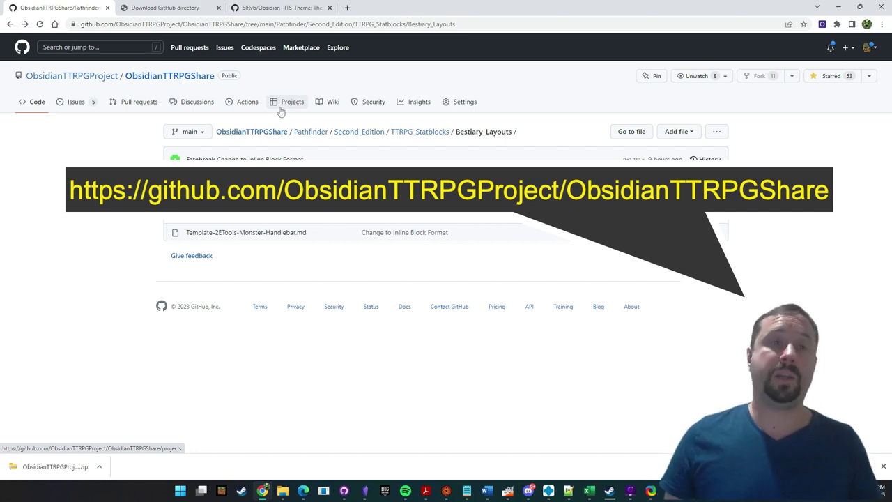
{"action": "left_click", "coordinate": [169, 75]}
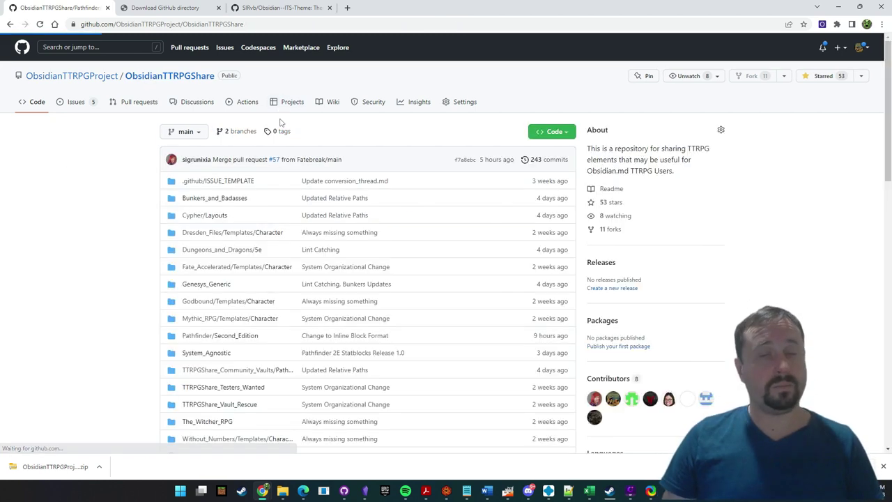
Look through the ObsidianTTRPGShare repository's game system folders and README.
{"action": "scroll", "coordinate": [409, 189], "scroll_direction": "down", "scroll_amount": 2}
{"action": "scroll", "coordinate": [679, 163], "scroll_direction": "up", "scroll_amount": 1}
{"action": "scroll", "coordinate": [686, 167], "scroll_direction": "down", "scroll_amount": 1}
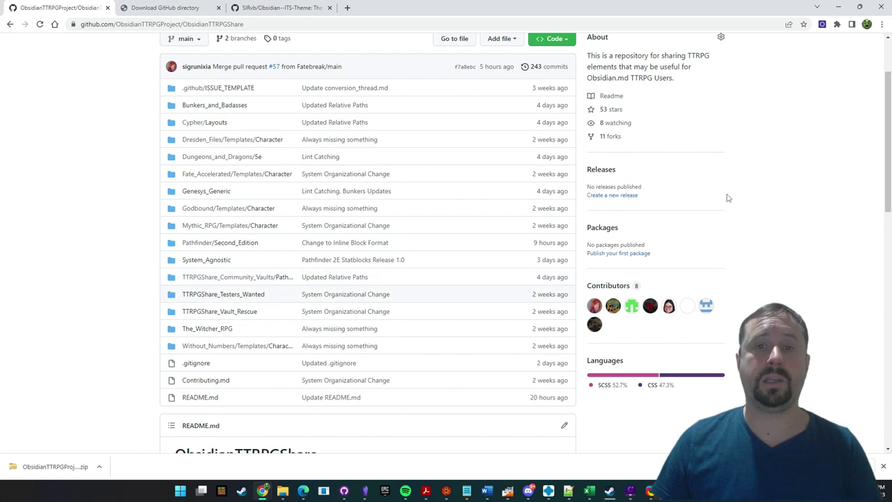
{"action": "scroll", "coordinate": [736, 196], "scroll_direction": "down", "scroll_amount": 4}
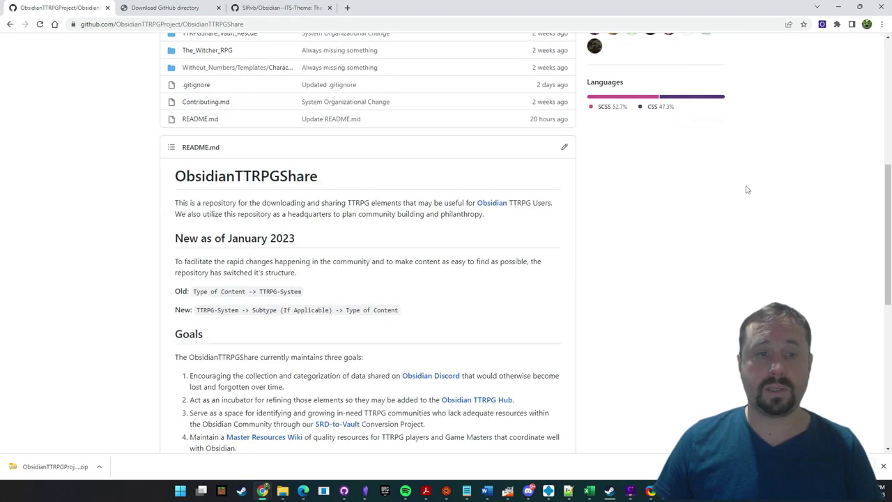
{"action": "scroll", "coordinate": [746, 186], "scroll_direction": "up", "scroll_amount": 5}
{"action": "scroll", "coordinate": [606, 168], "scroll_direction": "down", "scroll_amount": 1}
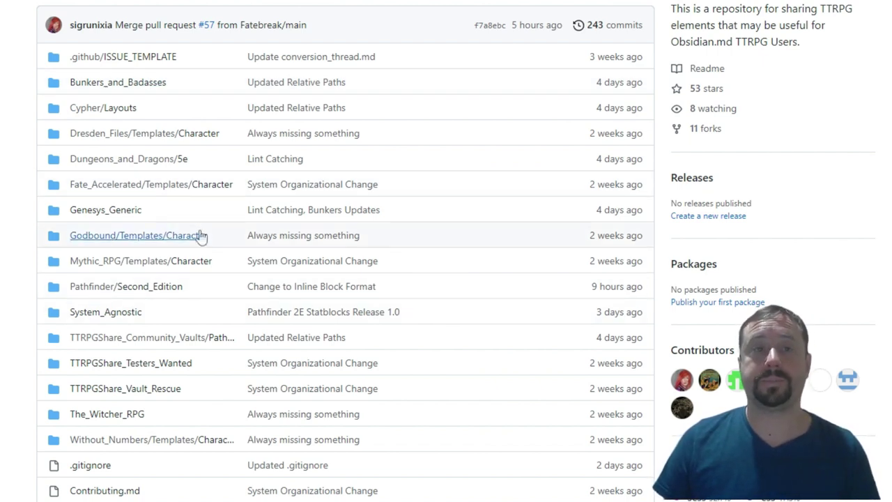
{"action": "scroll", "coordinate": [392, 241], "scroll_direction": "down", "scroll_amount": 1}
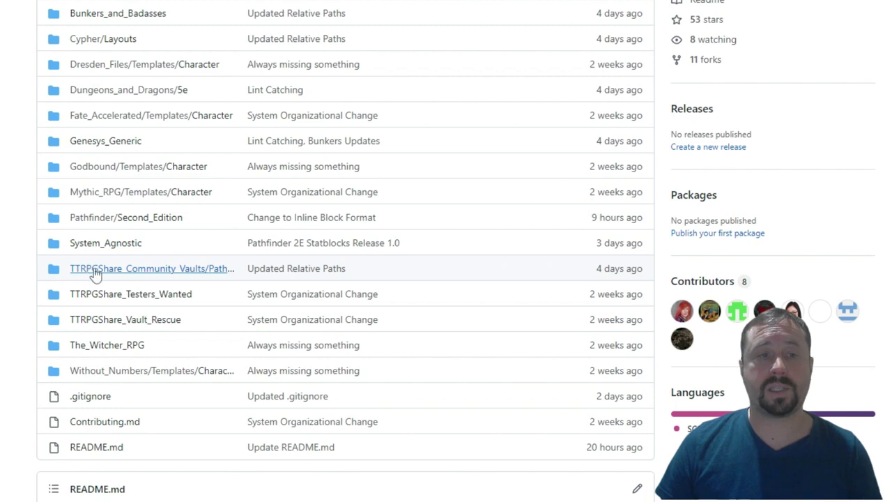
Open the TTRPGShare_Community_Vaults/Pathfinder_2E folder and review its contents.
{"action": "left_click", "coordinate": [128, 273]}
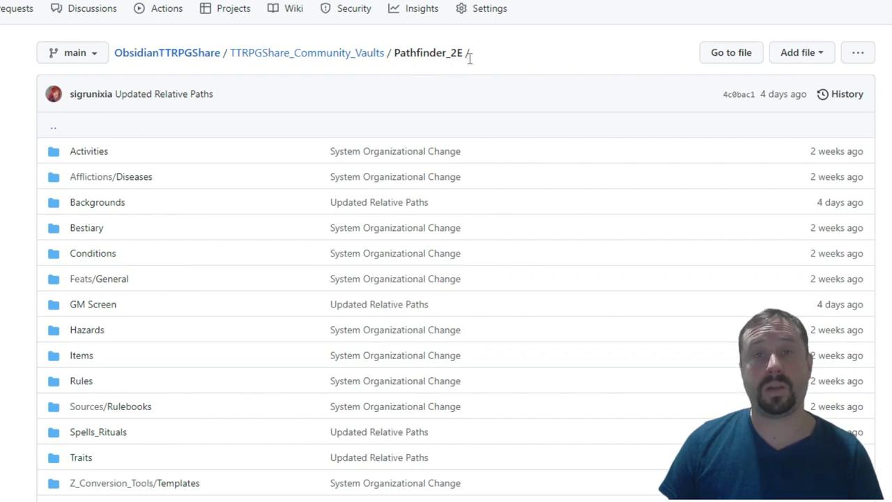
{"action": "scroll", "coordinate": [496, 61], "scroll_direction": "down", "scroll_amount": 3}
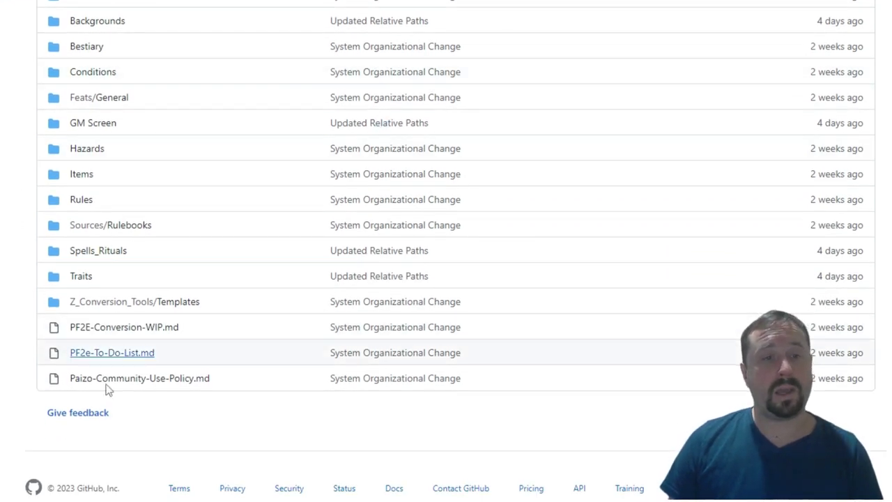
{"action": "scroll", "coordinate": [456, 251], "scroll_direction": "up", "scroll_amount": 1}
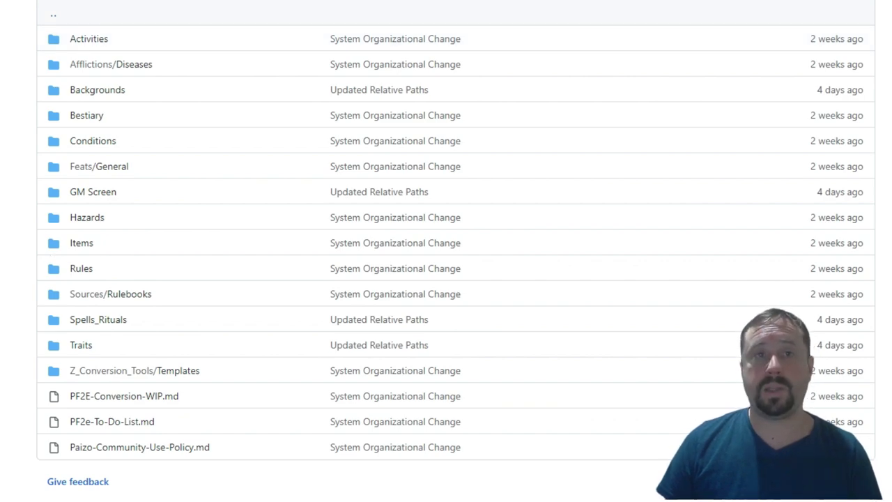
{"action": "scroll", "coordinate": [446, 251], "scroll_direction": "up", "scroll_amount": 3}
Search Google for "download github folder" and open the Download GitHub directory site from the results.
{"action": "left_click", "coordinate": [147, 7]}
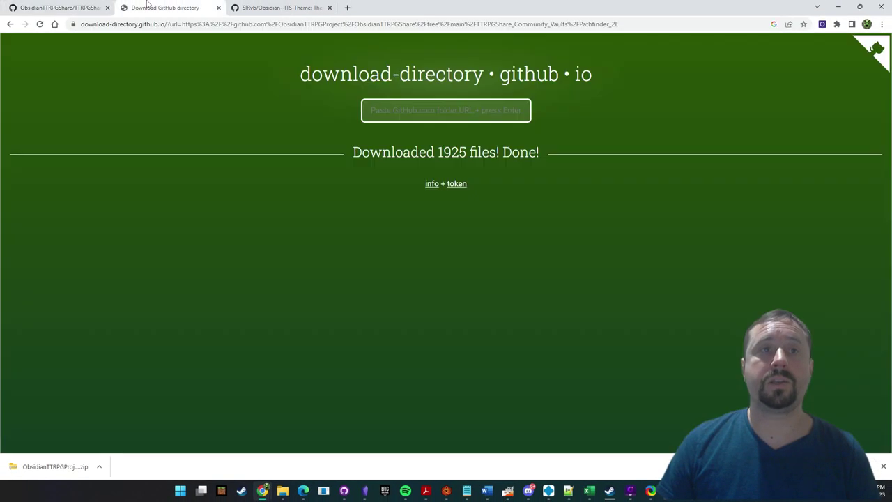
{"action": "left_click", "coordinate": [347, 7]}
{"action": "left_click", "coordinate": [351, 25]}
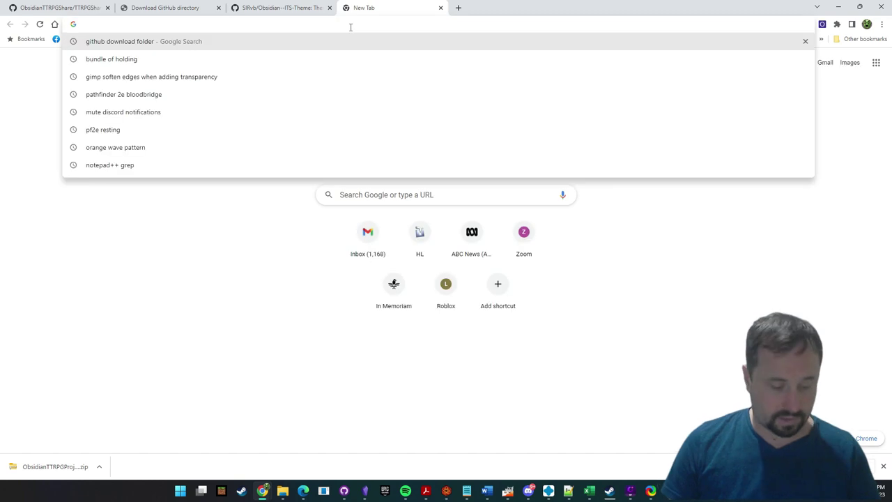
{"action": "type", "text": "Download"}
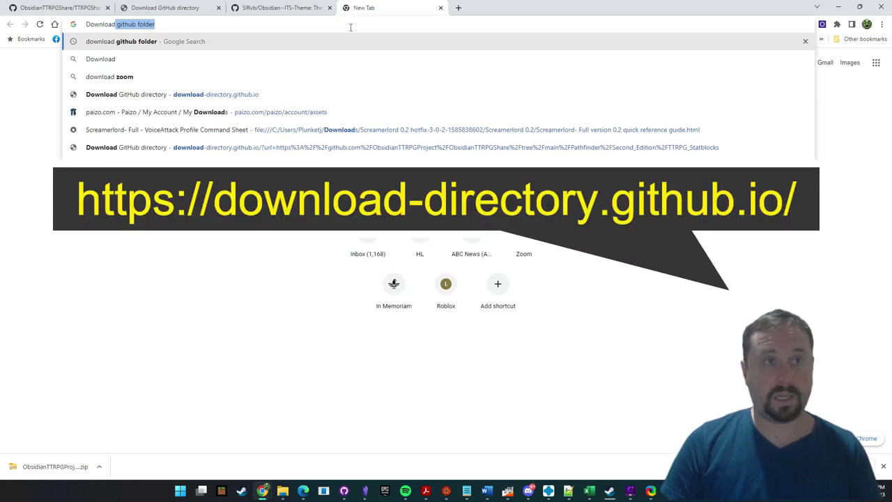
{"action": "key", "text": "Return"}
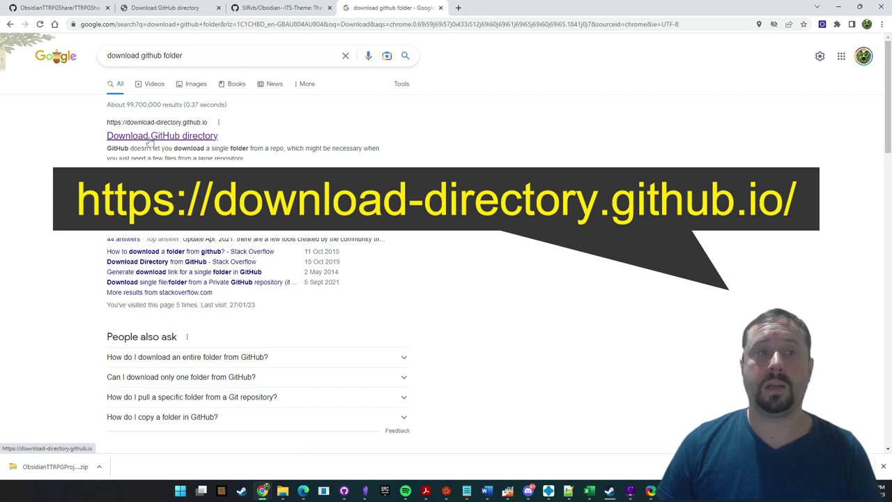
{"action": "left_click", "coordinate": [182, 132]}
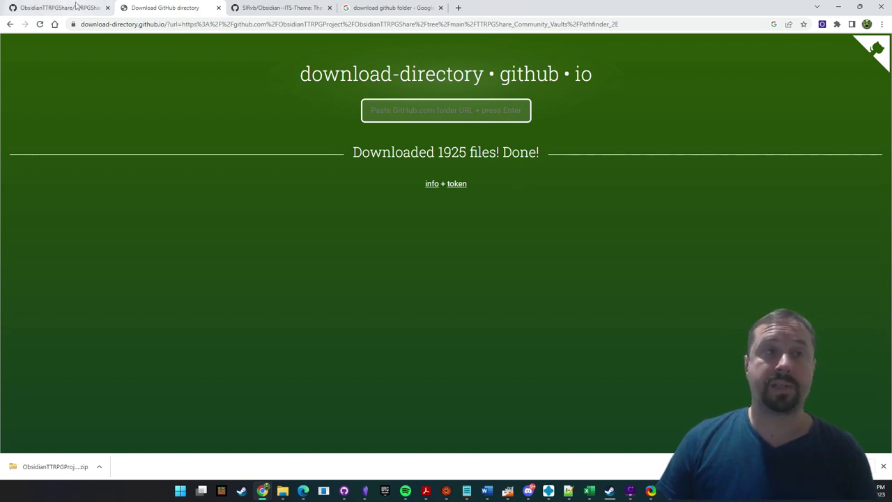
Copy the Pathfinder_2E folder's GitHub URL and submit it on download-directory.github.io to download the folder.
{"action": "left_click", "coordinate": [76, 7]}
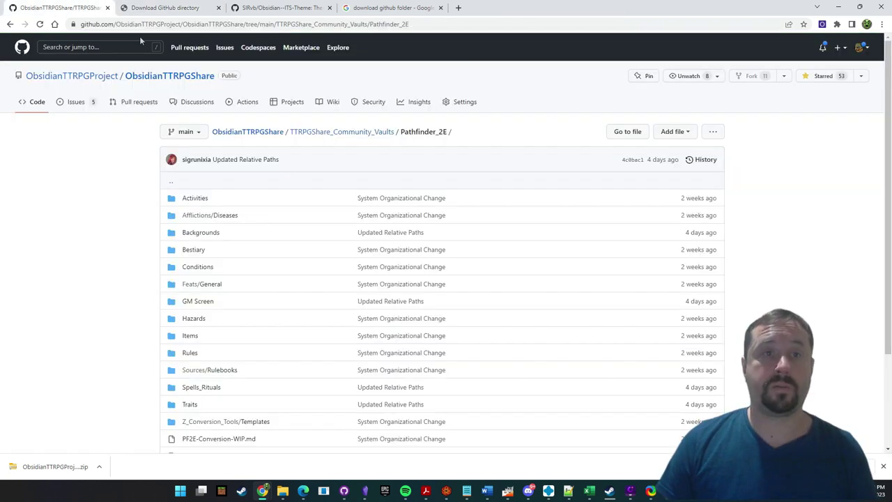
{"action": "left_click", "coordinate": [421, 24]}
{"action": "key", "text": "ctrl+c"}
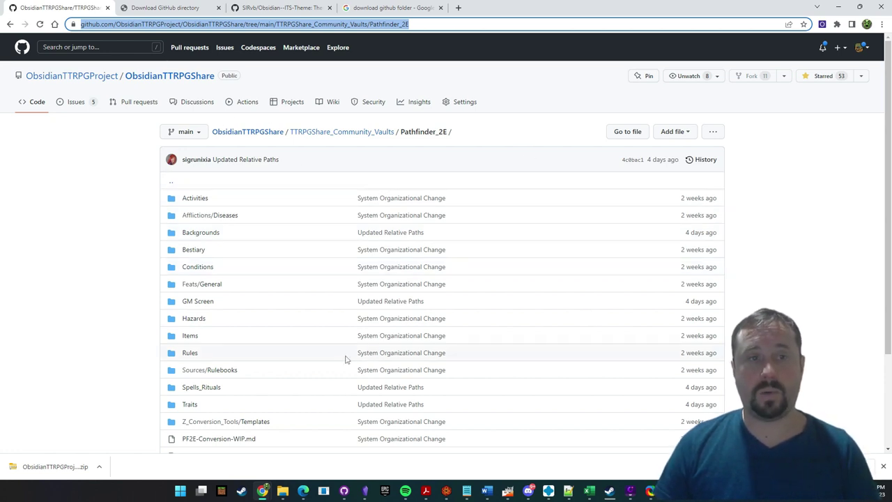
{"action": "scroll", "coordinate": [348, 358], "scroll_direction": "down", "scroll_amount": 1}
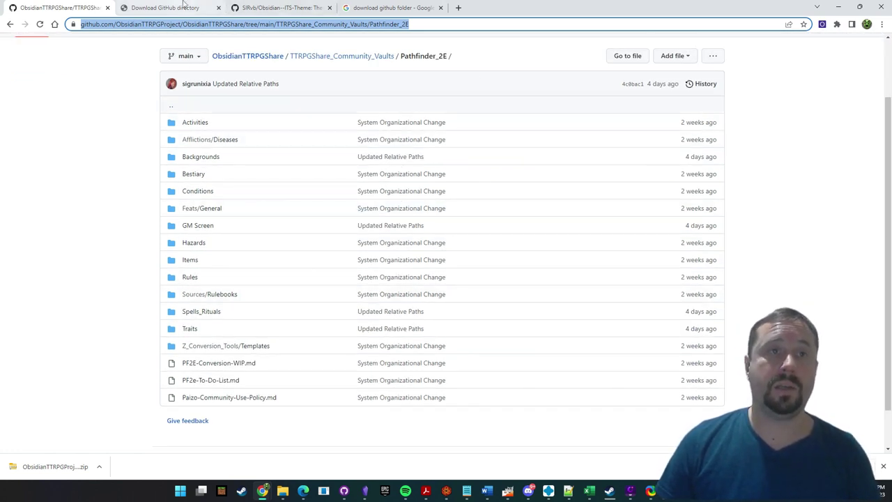
{"action": "left_click", "coordinate": [185, 5]}
{"action": "left_click", "coordinate": [457, 114]}
{"action": "key", "text": "ctrl+v"}
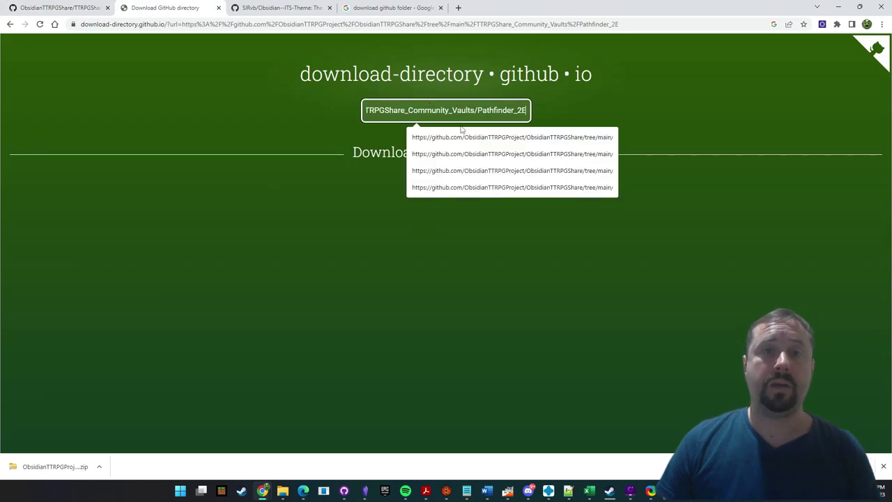
{"action": "key", "text": "Return"}
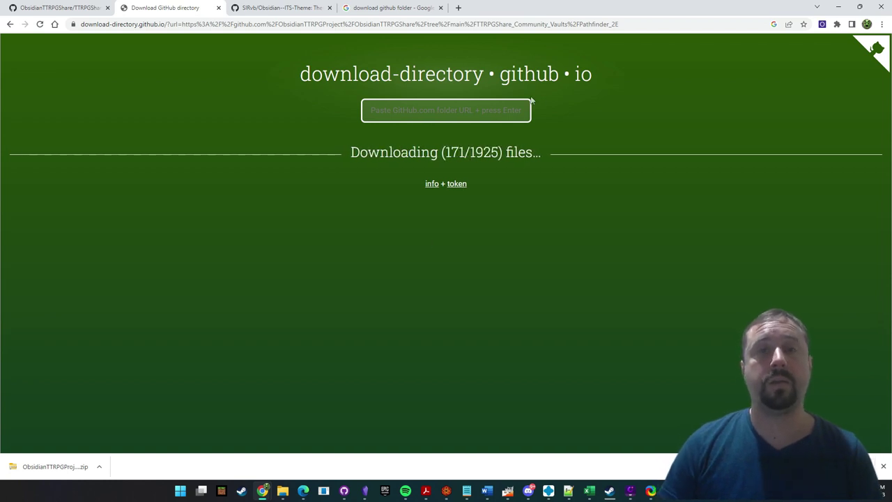
Open the downloaded Pathfinder_2E zip archive and copy all the files and folders inside it.
{"action": "left_click", "coordinate": [67, 472]}
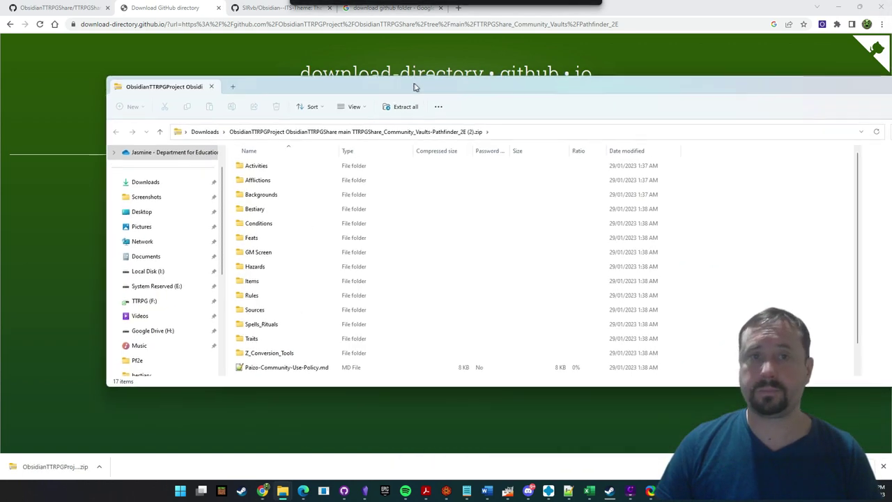
{"action": "left_click_drag", "start_coordinate": [414, 88], "coordinate": [386, 81]}
{"action": "left_click_drag", "start_coordinate": [864, 213], "coordinate": [710, 213]}
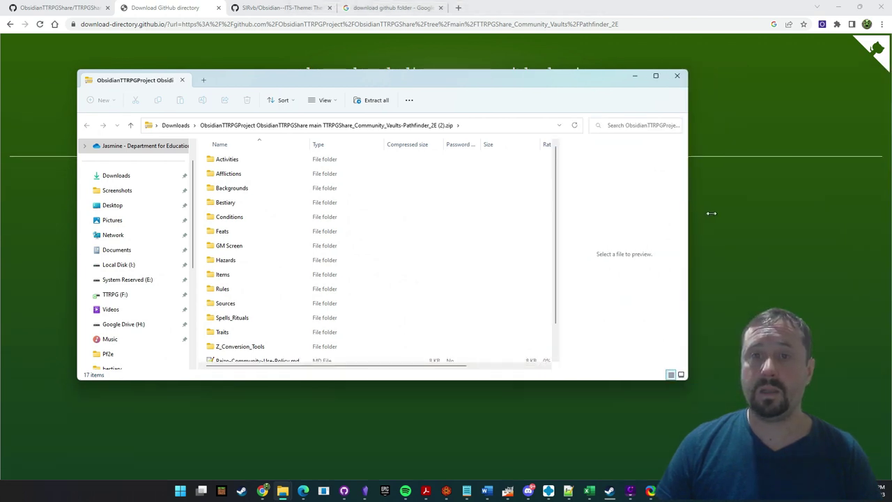
{"action": "scroll", "coordinate": [478, 293], "scroll_direction": "down", "scroll_amount": 1}
{"action": "scroll", "coordinate": [467, 303], "scroll_direction": "up", "scroll_amount": 1}
{"action": "left_click", "coordinate": [449, 236]}
{"action": "key", "text": "ctrl+a"}
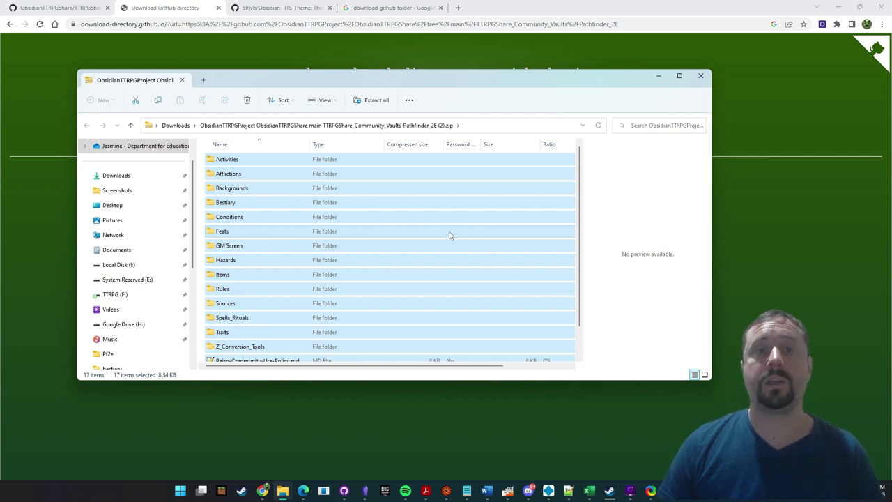
Paste the copied Pathfinder content into the PF2eYouTubeVault folder under Obsidian on the TTRPG (F:) drive.
{"action": "scroll", "coordinate": [158, 261], "scroll_direction": "down", "scroll_amount": 3}
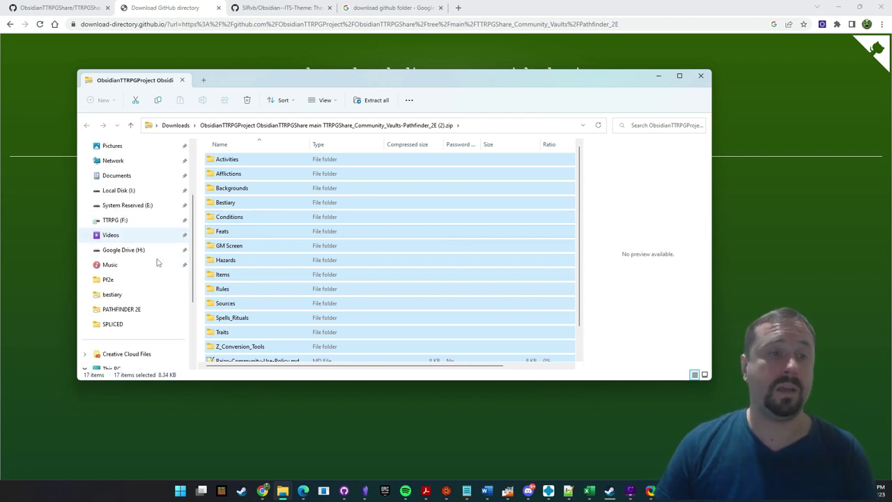
{"action": "scroll", "coordinate": [143, 300], "scroll_direction": "down", "scroll_amount": 3}
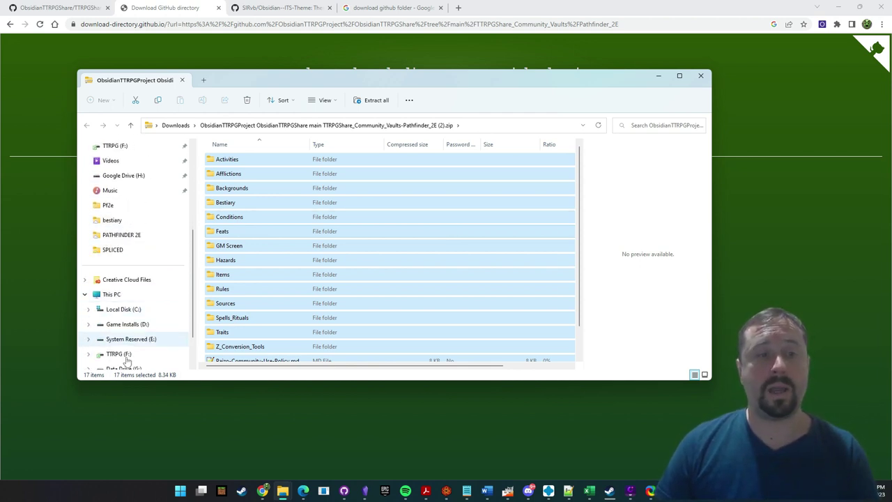
{"action": "scroll", "coordinate": [123, 337], "scroll_direction": "down", "scroll_amount": 1}
{"action": "left_click", "coordinate": [120, 324]}
{"action": "scroll", "coordinate": [362, 237], "scroll_direction": "down", "scroll_amount": 1}
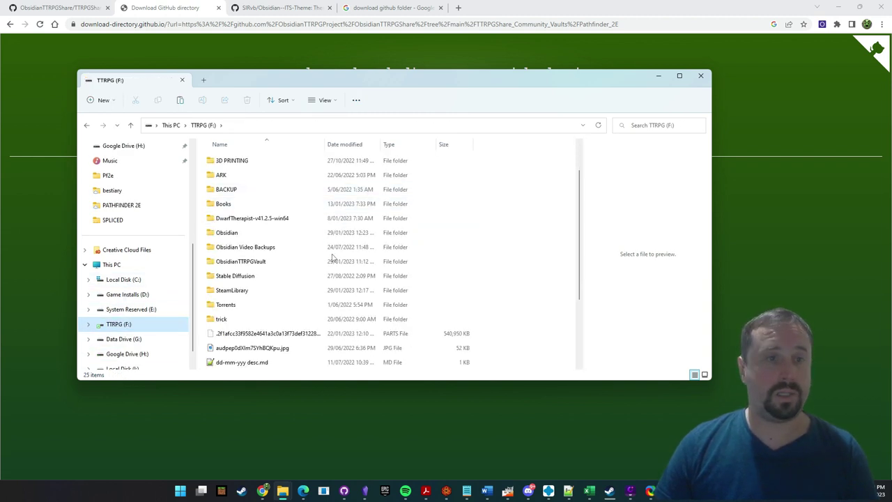
{"action": "left_click", "coordinate": [221, 232]}
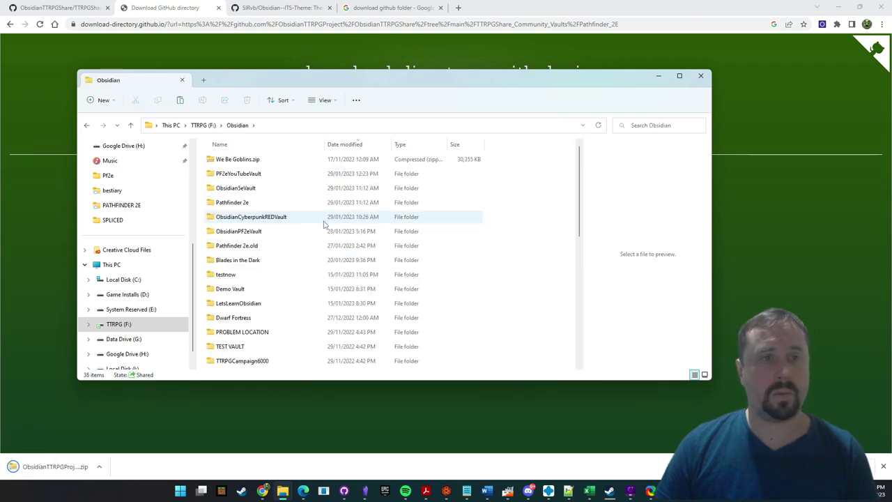
{"action": "double_click", "coordinate": [265, 174]}
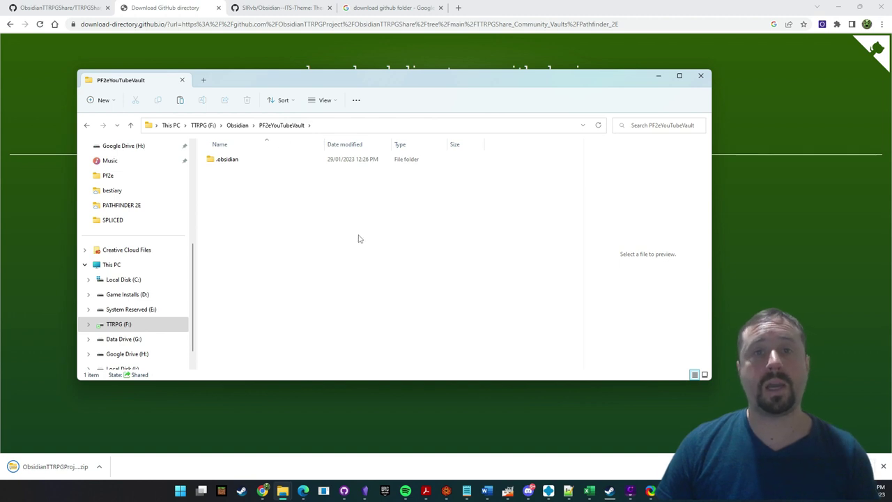
{"action": "key", "text": "ctrl+v"}
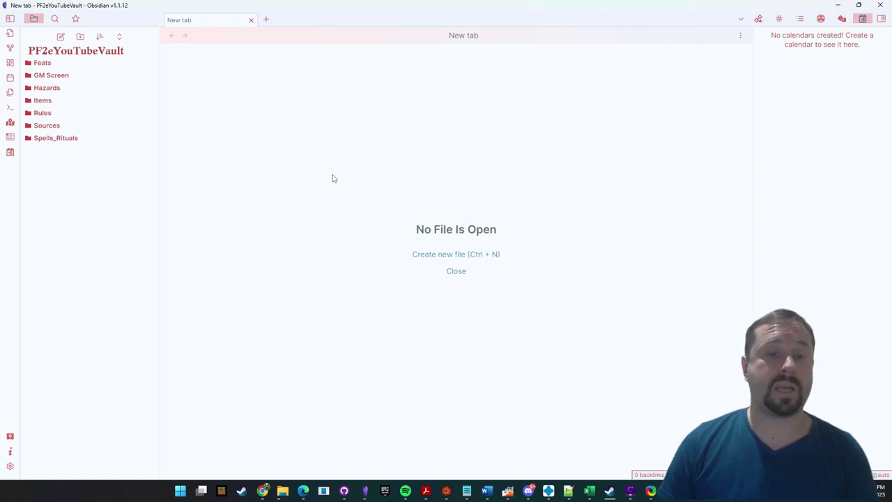
Bring up the file copy window over Obsidian to check the progress of the transfer.
{"action": "left_click", "coordinate": [282, 494]}
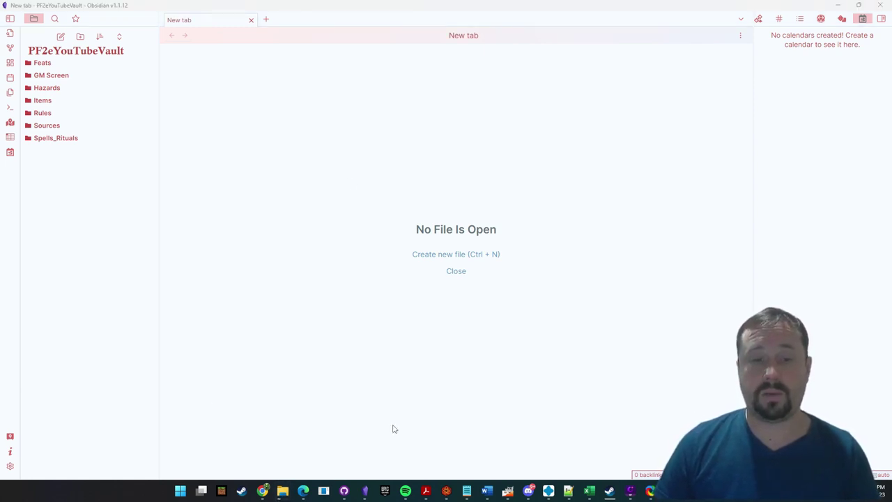
{"action": "mouse_move", "coordinate": [282, 494]}
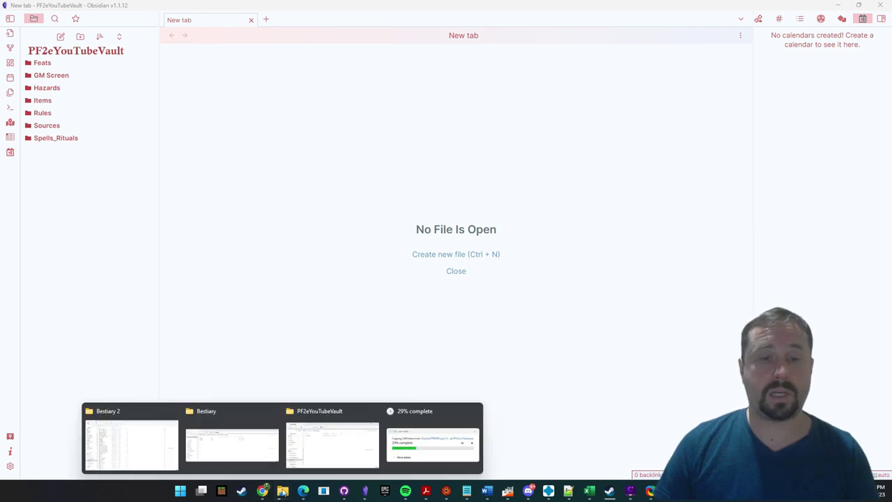
{"action": "left_click", "coordinate": [449, 418]}
{"action": "left_click_drag", "start_coordinate": [460, 122], "coordinate": [392, 103]}
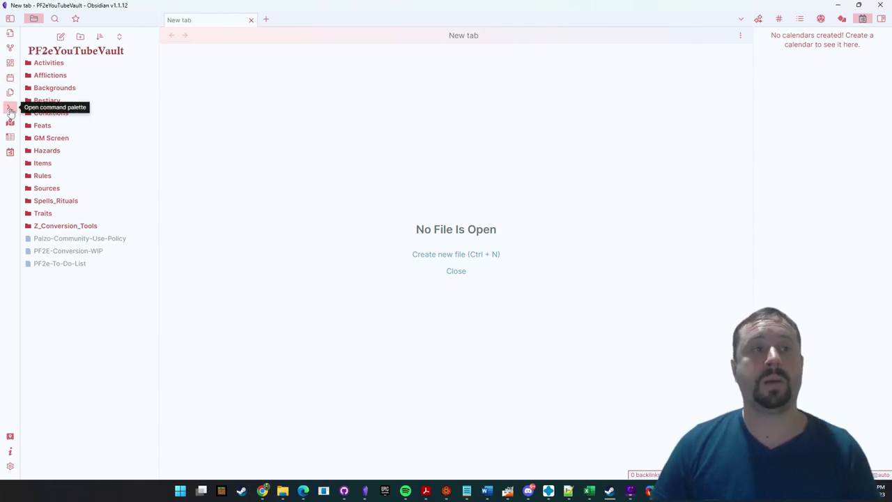
Run the "Reload app without saving" command in Obsidian to reload the vault with the copied content.
{"action": "left_click", "coordinate": [9, 108]}
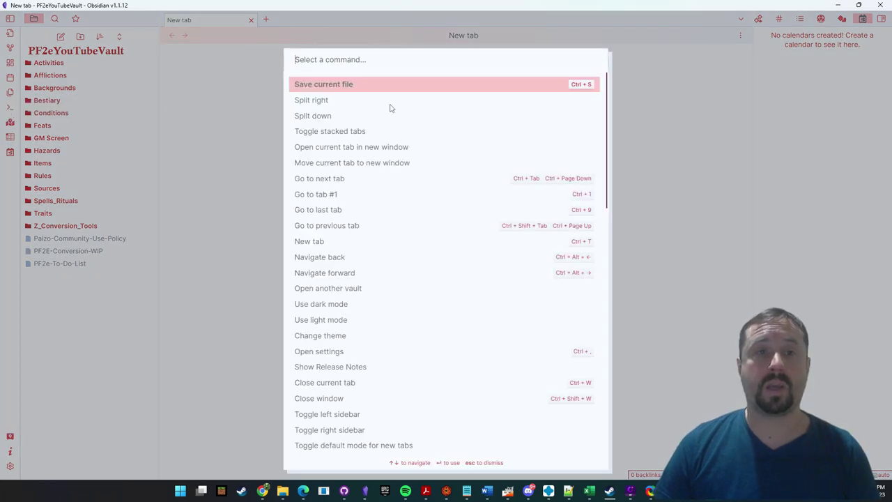
{"action": "type", "text": "reload"}
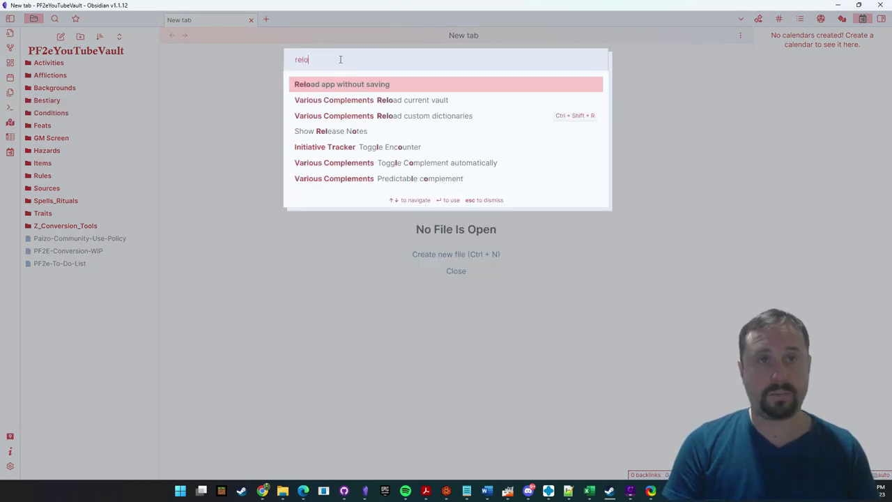
{"action": "left_click", "coordinate": [362, 85]}
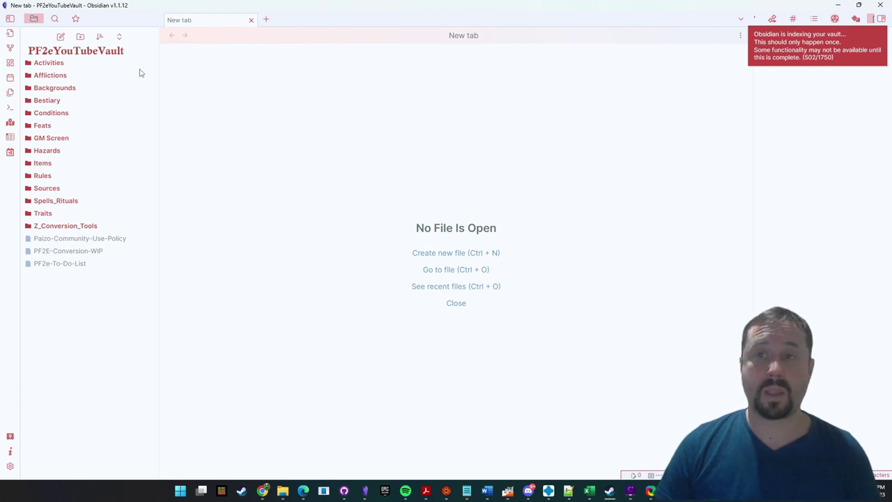
Create three folders named Mechanics, Party and World in the root of PF2eYouTubeVault.
{"action": "left_click", "coordinate": [81, 36]}
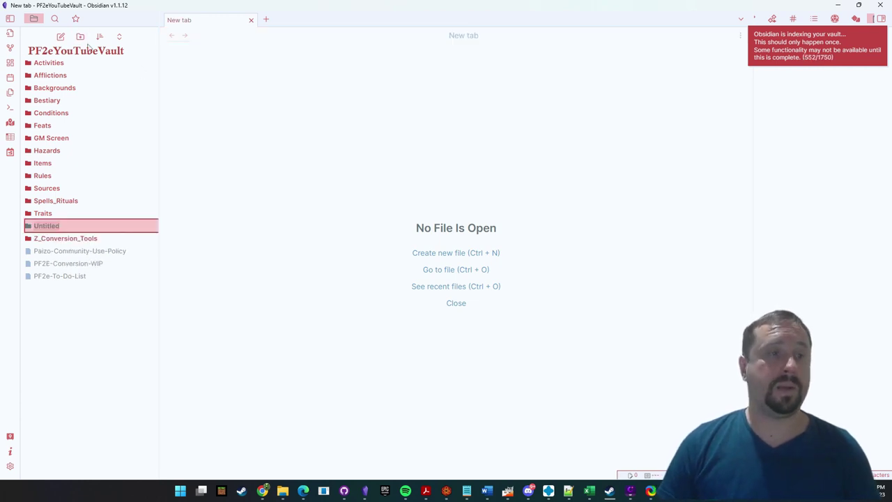
{"action": "type", "text": "Mechanics"}
{"action": "key", "text": "Return"}
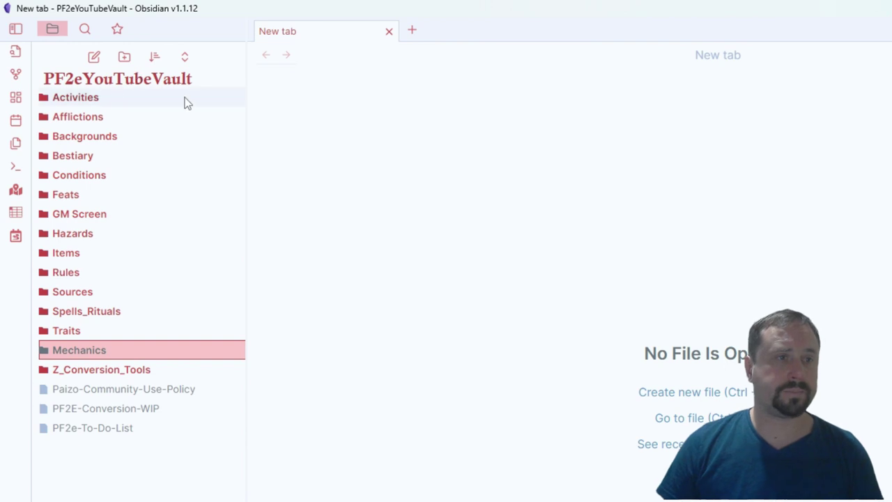
{"action": "left_click", "coordinate": [124, 57]}
{"action": "type", "text": "Parrt"}
{"action": "type", "text": "ty"}
{"action": "key", "text": "Return"}
{"action": "left_click", "coordinate": [124, 57]}
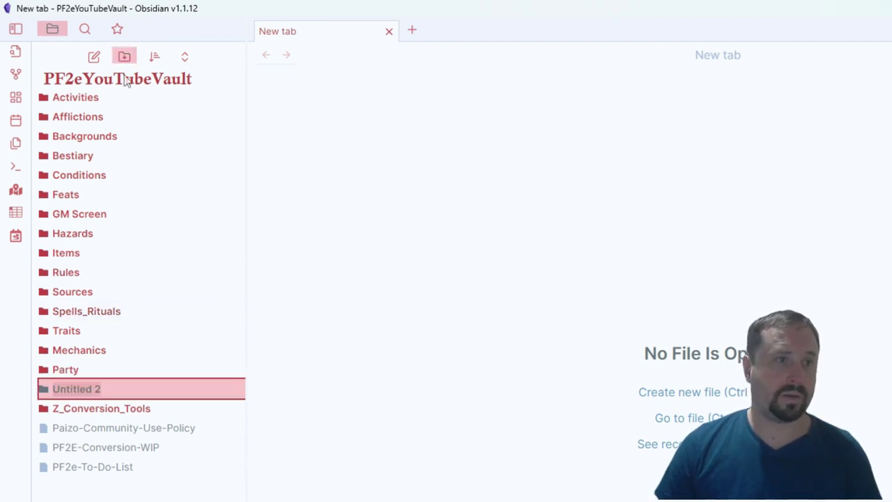
{"action": "type", "text": "World"}
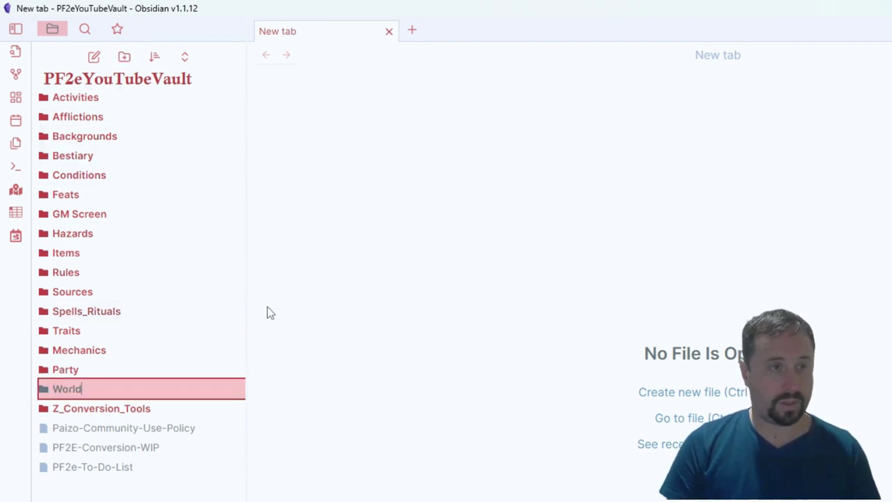
{"action": "key", "text": "Return"}
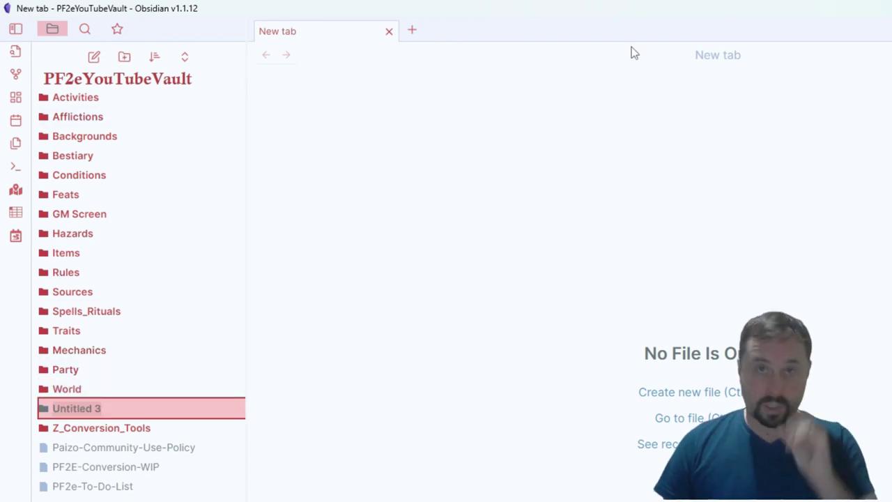
Create a zz_Attachments folder in the vault's root and set it as the attachment folder.
{"action": "type", "text": "zz_"}
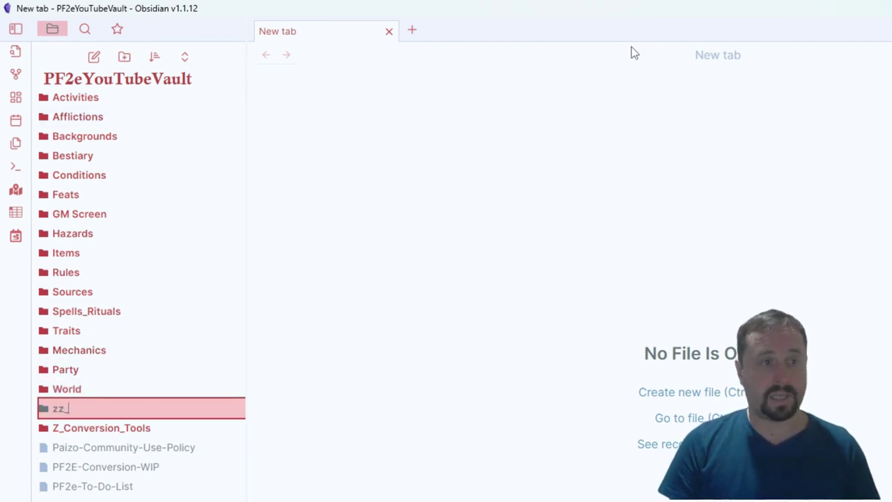
{"action": "type", "text": "Attachments"}
{"action": "key", "text": "Return"}
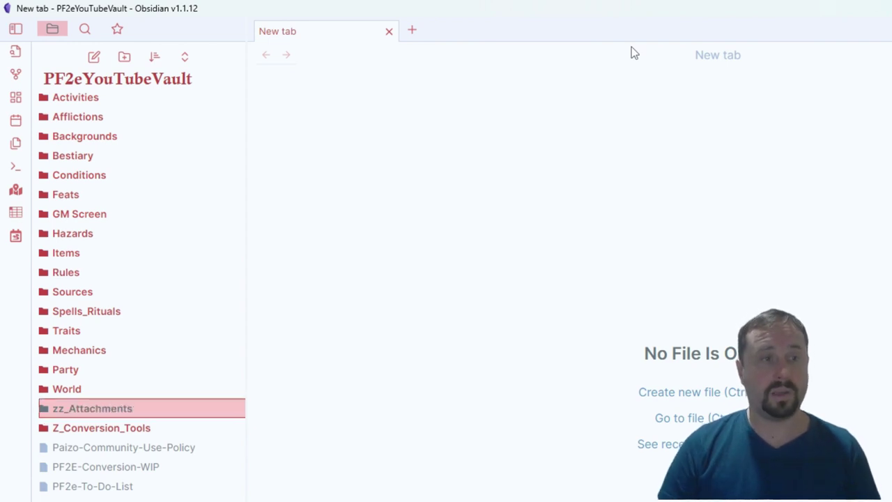
{"action": "right_click", "coordinate": [82, 415]}
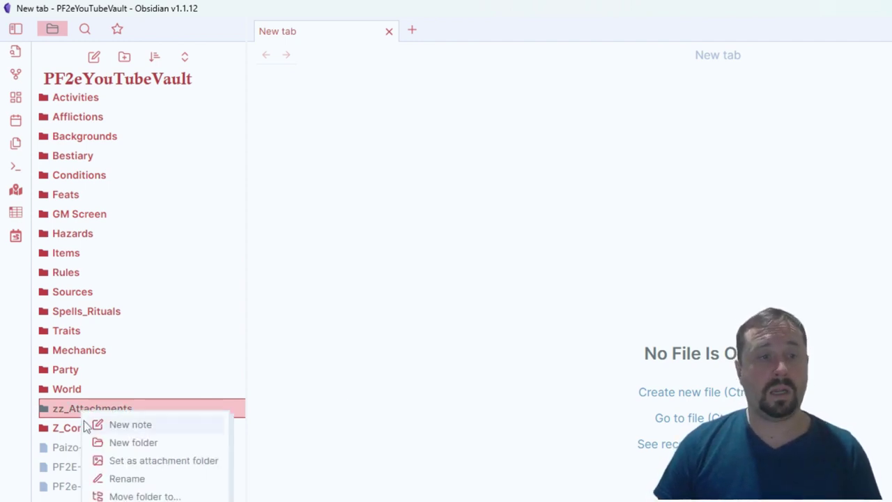
{"action": "left_click", "coordinate": [181, 463]}
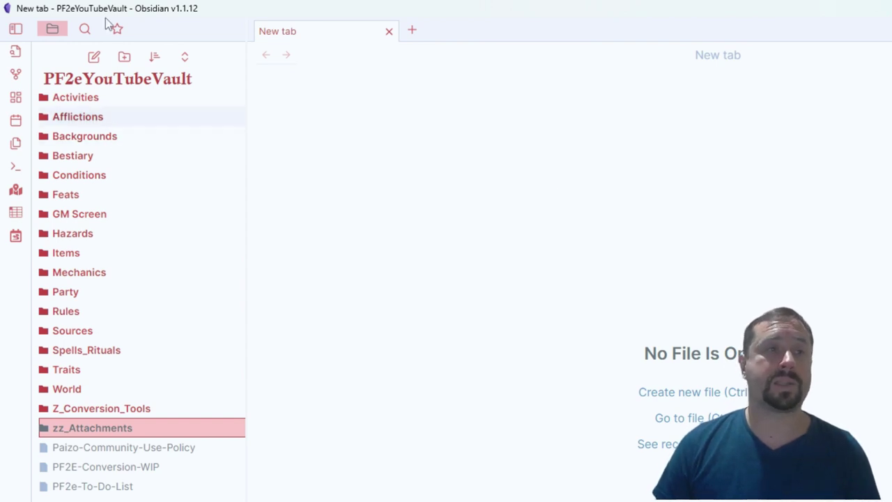
Create a folder named zz_Templates in the root of PF2eYouTubeVault.
{"action": "left_click", "coordinate": [124, 56]}
{"action": "type", "text": "z"}
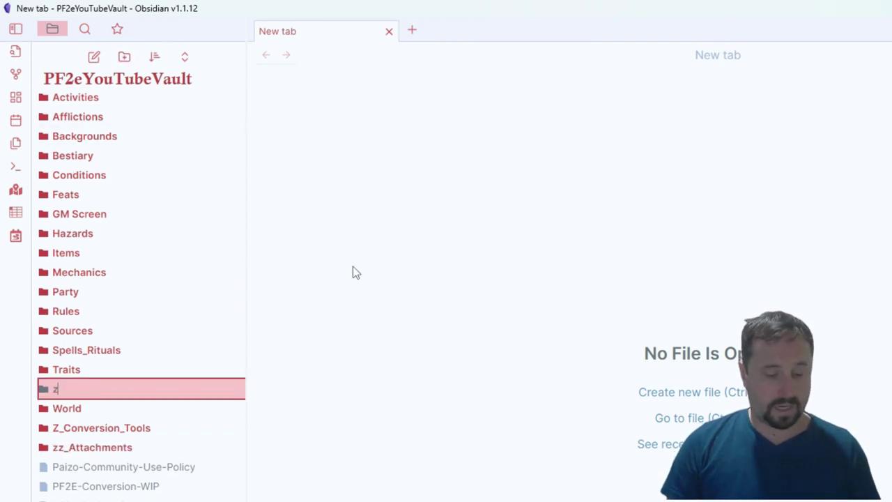
{"action": "type", "text": "z_Templates"}
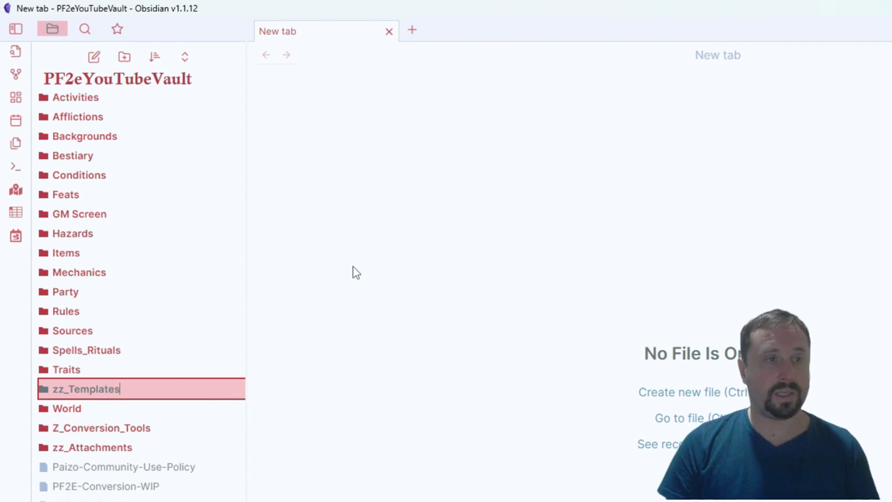
{"action": "key", "text": "Return"}
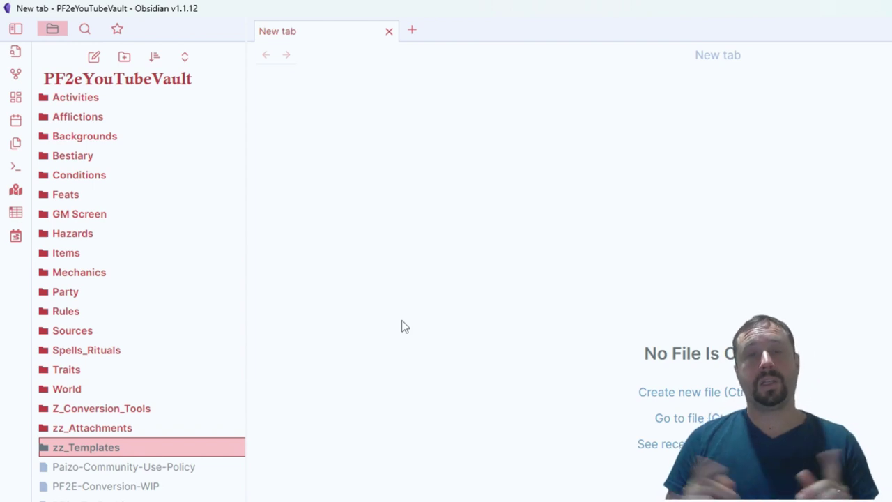
Check that the Templates core plugin is enabled and open its options.
{"action": "left_click", "coordinate": [10, 466]}
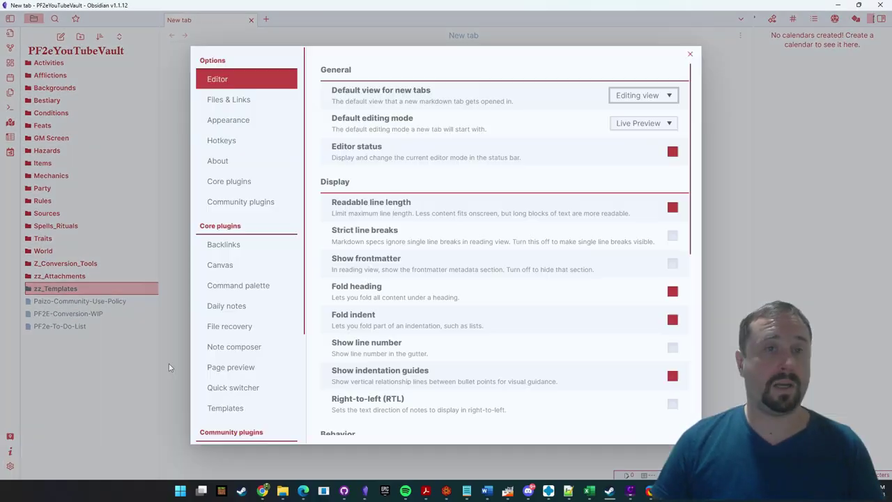
{"action": "left_click", "coordinate": [230, 181]}
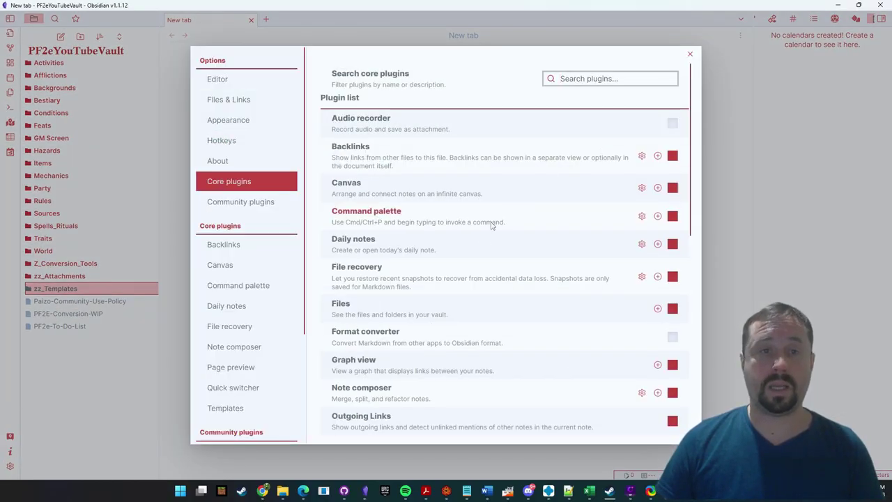
{"action": "scroll", "coordinate": [500, 211], "scroll_direction": "down", "scroll_amount": 6}
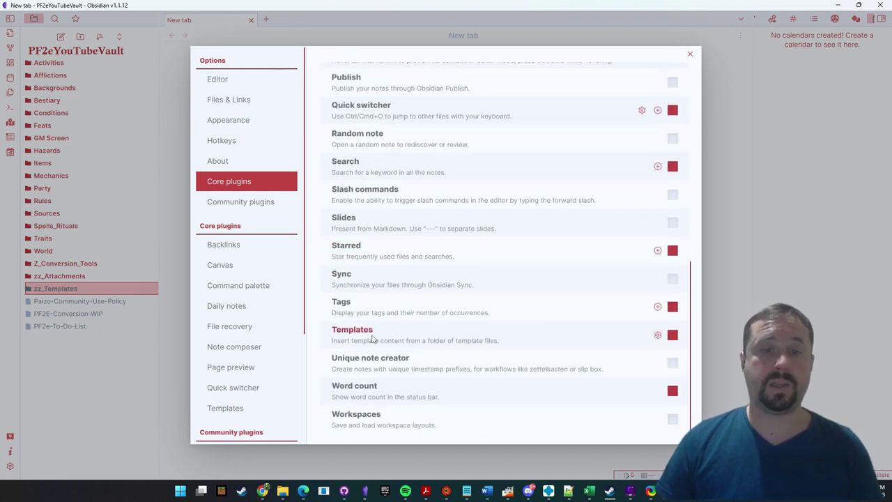
{"action": "left_click", "coordinate": [657, 335]}
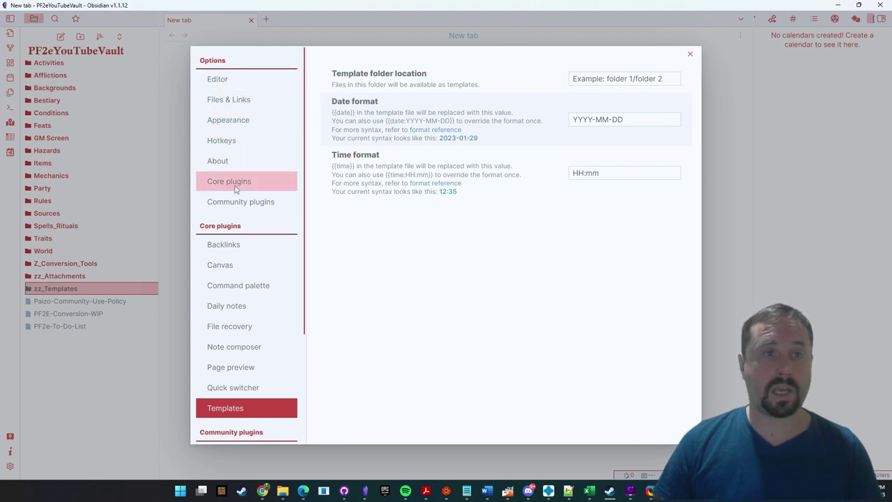
Assign the hotkey Alt + T to "Templates: Insert template" and close the settings.
{"action": "left_click", "coordinate": [233, 141]}
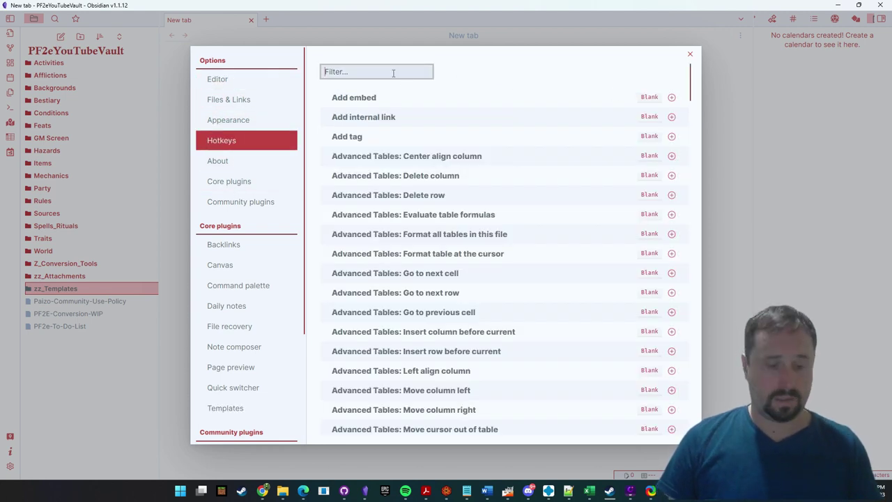
{"action": "type", "text": "Template"}
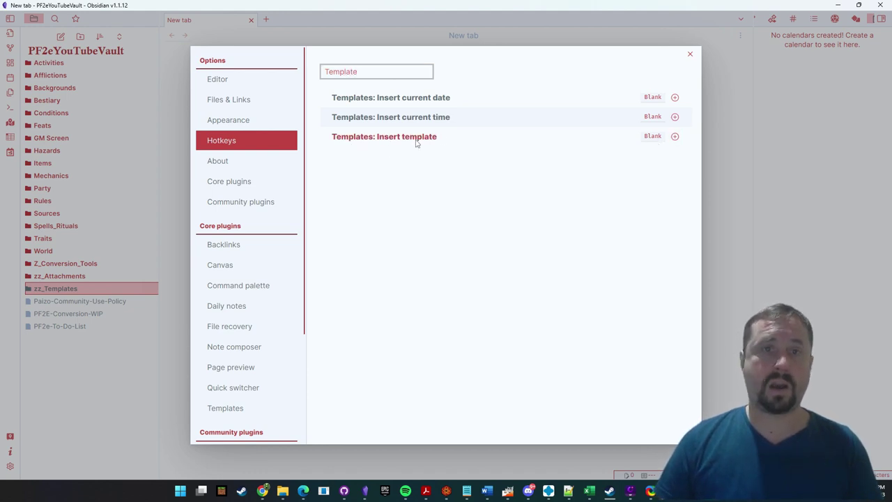
{"action": "left_click", "coordinate": [674, 136]}
{"action": "key", "text": "alt+t"}
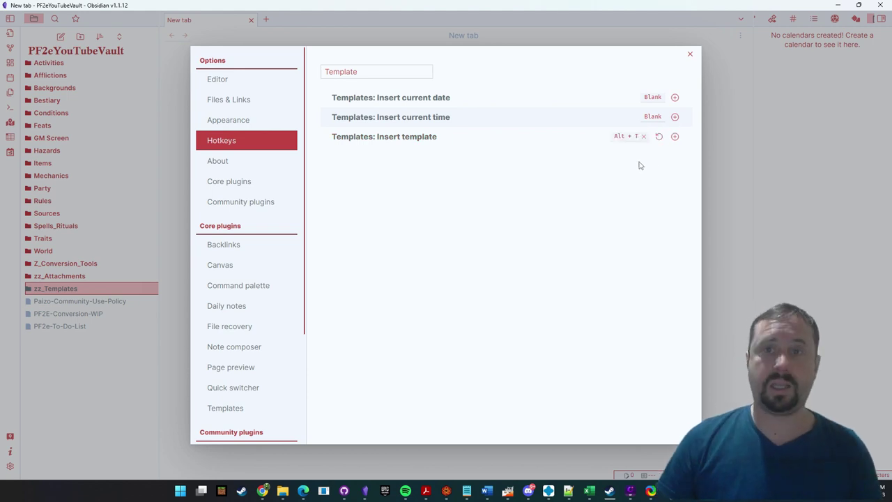
{"action": "left_click", "coordinate": [690, 54]}
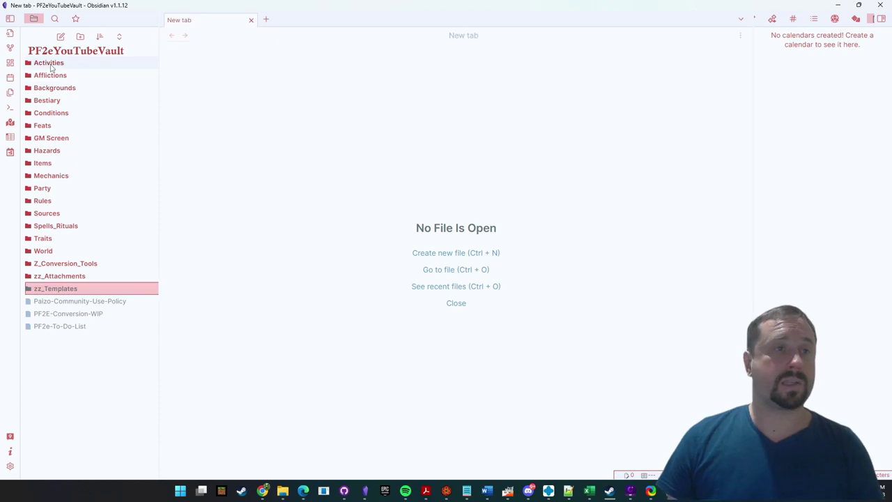
In File Explorer, move the vault's imported content folders from Activities to Traits, excluding Mechanics and Party, into the Mechanics folder.
{"action": "left_click", "coordinate": [50, 63]}
{"action": "left_click", "coordinate": [64, 63]}
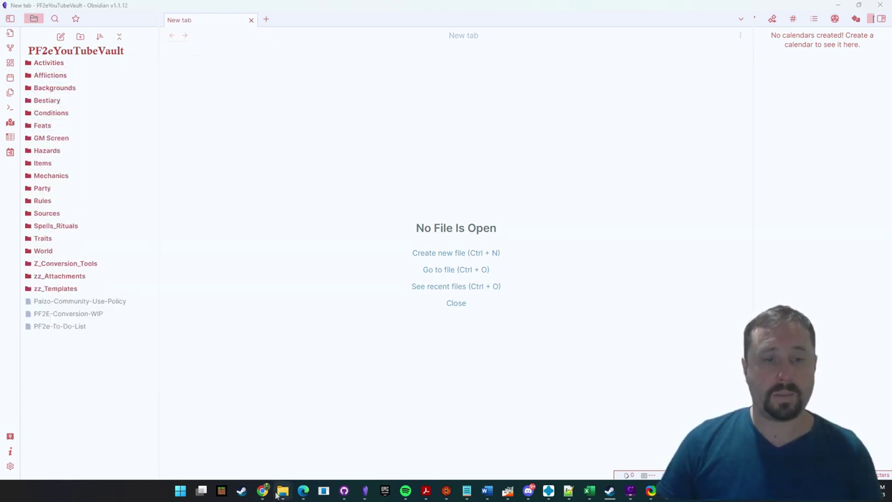
{"action": "mouse_move", "coordinate": [282, 491]}
{"action": "left_click", "coordinate": [376, 418]}
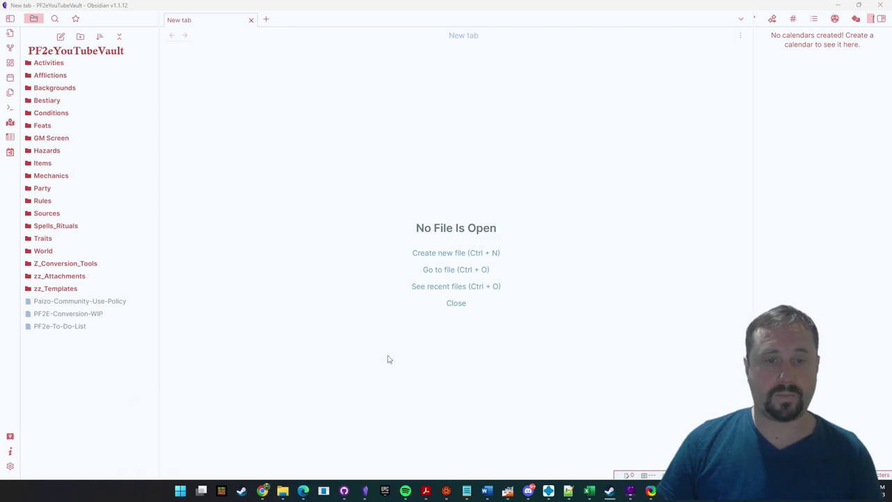
{"action": "left_click", "coordinate": [486, 209]}
{"action": "left_click", "coordinate": [253, 177]}
{"action": "scroll", "coordinate": [274, 286], "scroll_direction": "down", "scroll_amount": 3}
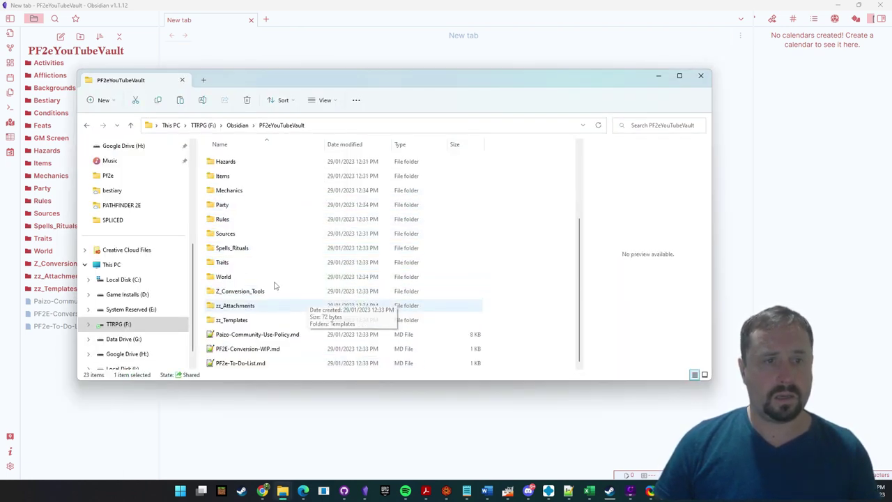
{"action": "left_click", "coordinate": [230, 276], "text": "shift"}
{"action": "left_click", "coordinate": [230, 277], "text": "ctrl"}
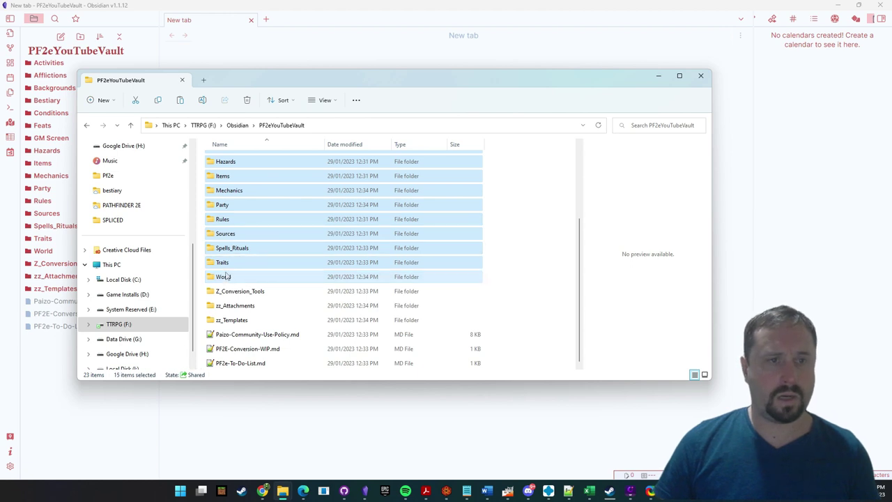
{"action": "left_click", "coordinate": [229, 204], "text": "ctrl"}
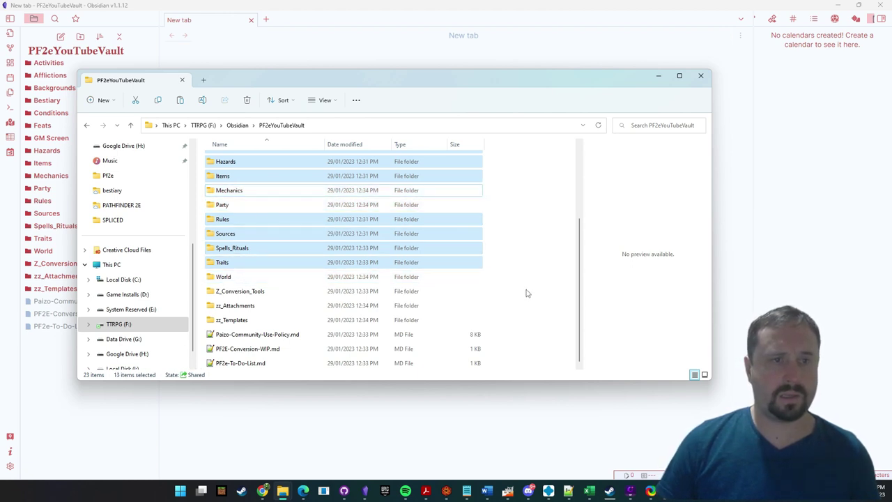
{"action": "scroll", "coordinate": [390, 293], "scroll_direction": "up", "scroll_amount": 3}
{"action": "left_click_drag", "start_coordinate": [227, 291], "coordinate": [258, 304]}
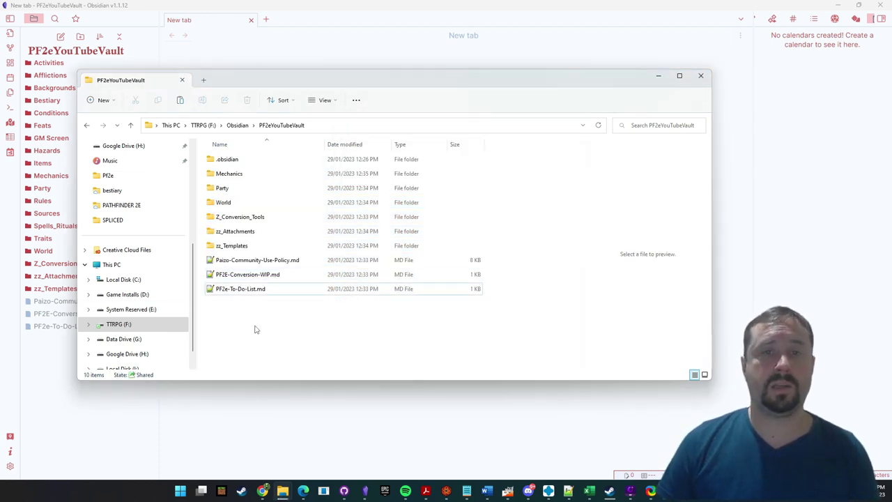
{"action": "key", "text": "super+Down"}
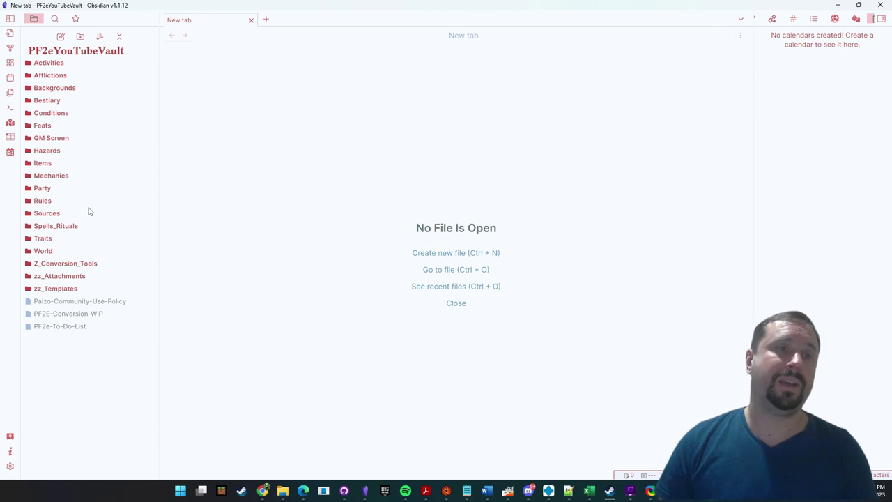
Reload Obsidian with the "Reload app without saving" command to refresh the reorganized folder tree.
{"action": "key", "text": "ctrl+p"}
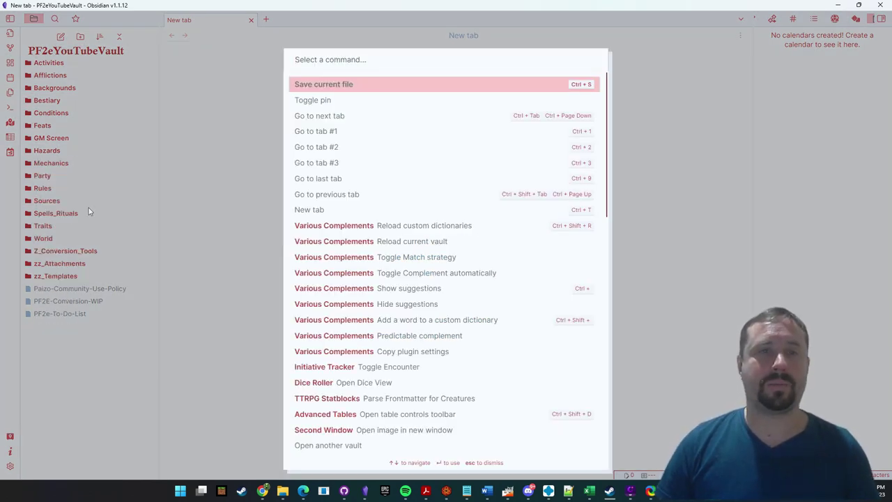
{"action": "key", "text": "Escape"}
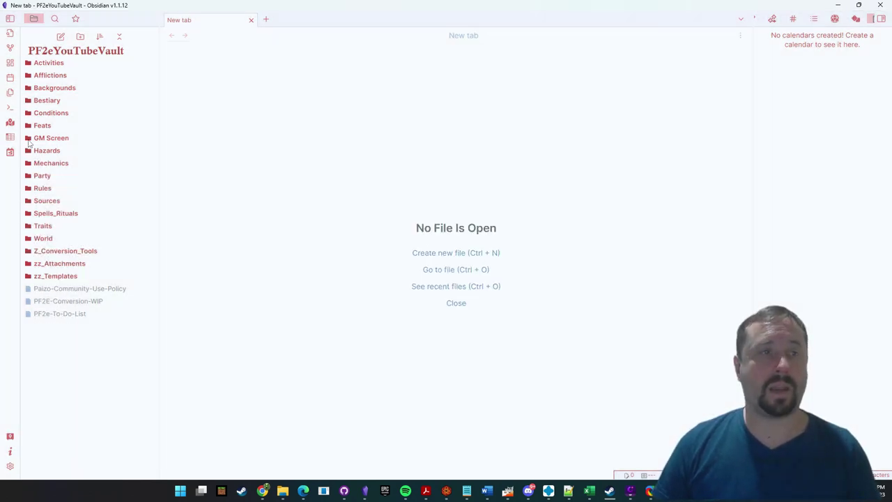
{"action": "left_click", "coordinate": [9, 110]}
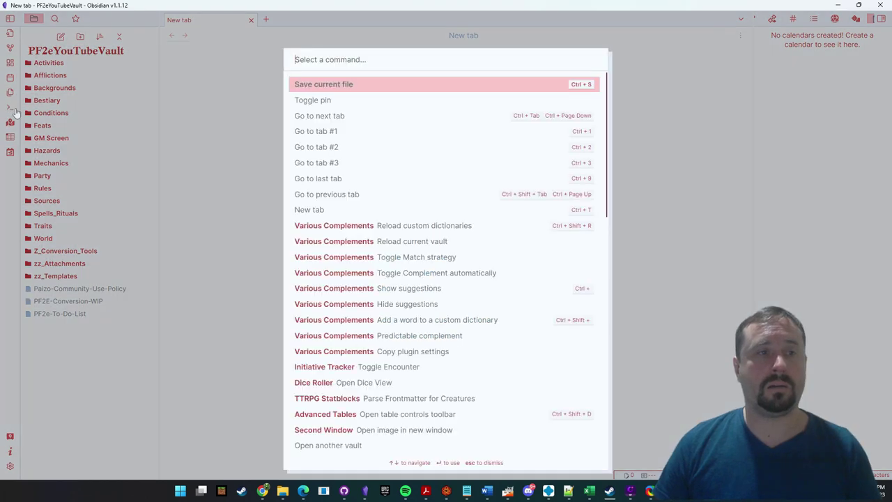
{"action": "type", "text": "reload"}
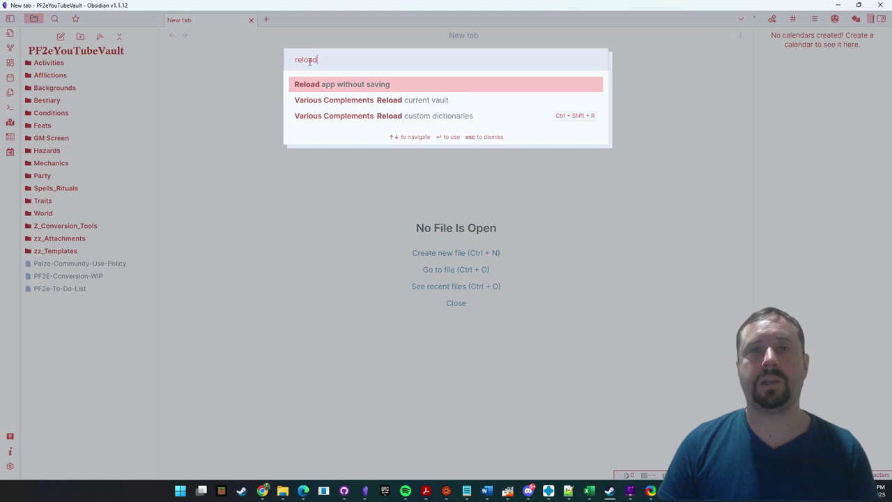
{"action": "key", "text": "Return"}
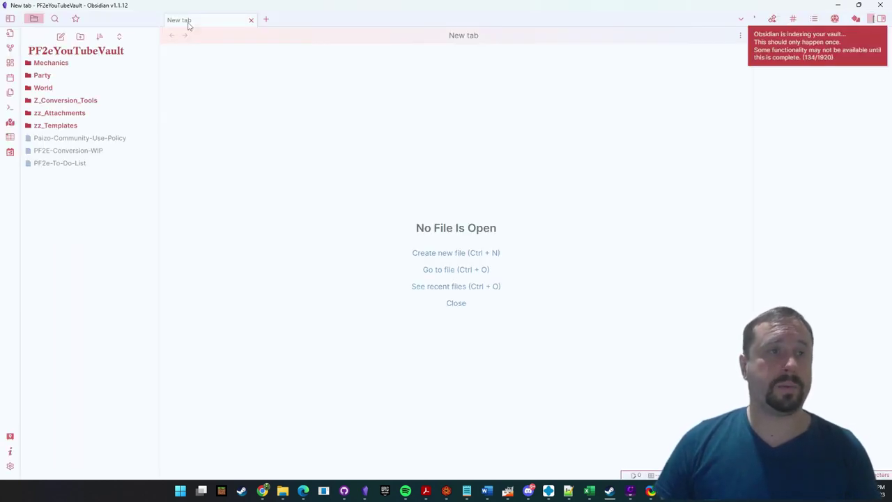
Expand the Mechanics folder and look through its Activities and Backgrounds subfolders.
{"action": "left_click", "coordinate": [63, 63]}
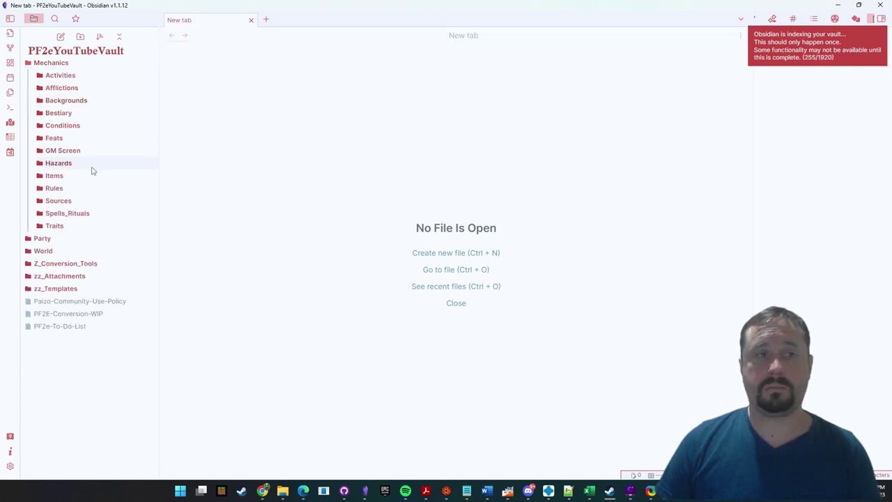
{"action": "left_click", "coordinate": [60, 76]}
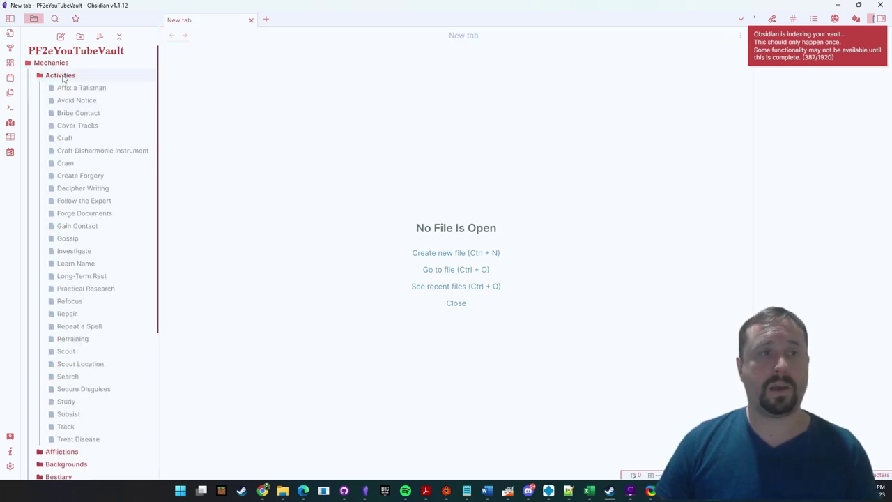
{"action": "left_click", "coordinate": [61, 76]}
{"action": "left_click", "coordinate": [73, 100]}
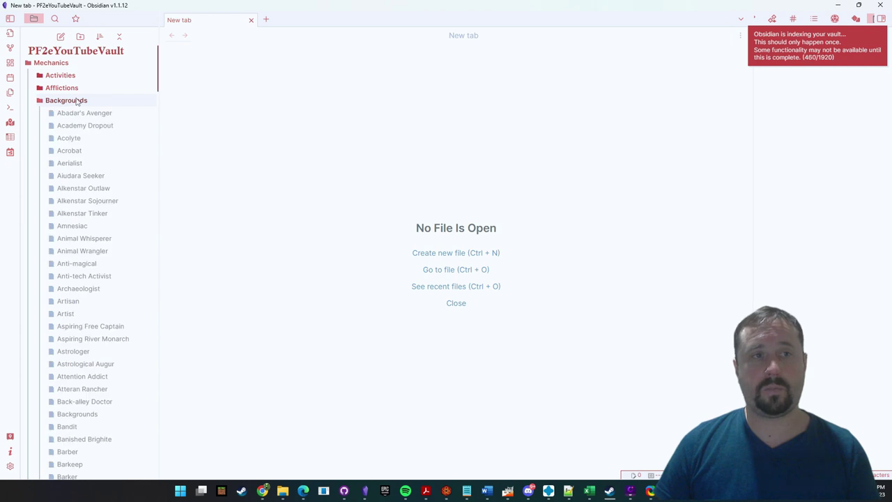
View the Alkenstar Sojourner and Alkenstar Outlaw backgrounds in reading view and examine the "=this.traits" line.
{"action": "left_click", "coordinate": [78, 268]}
{"action": "left_click", "coordinate": [87, 201]}
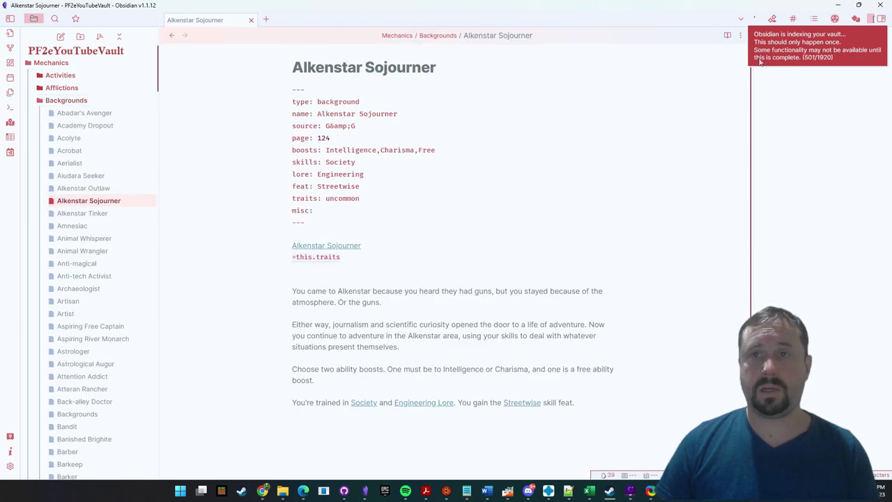
{"action": "left_click", "coordinate": [728, 35]}
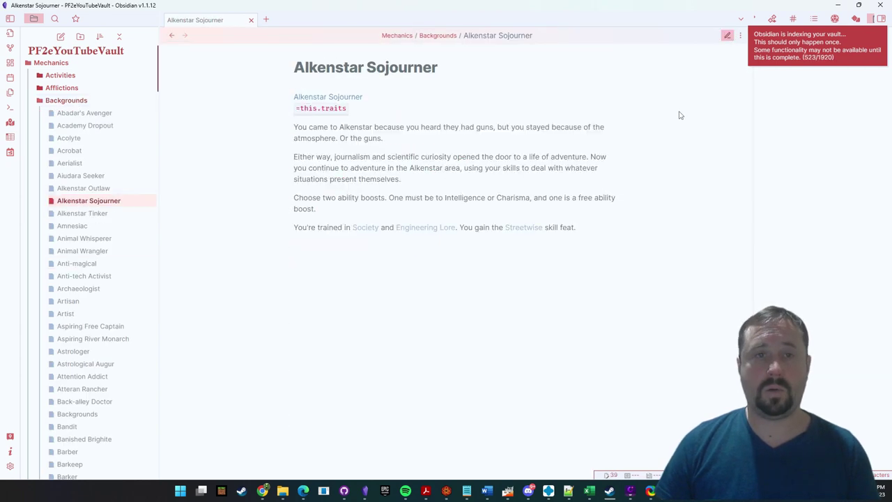
{"action": "left_click", "coordinate": [91, 151]}
{"action": "left_click", "coordinate": [86, 189]}
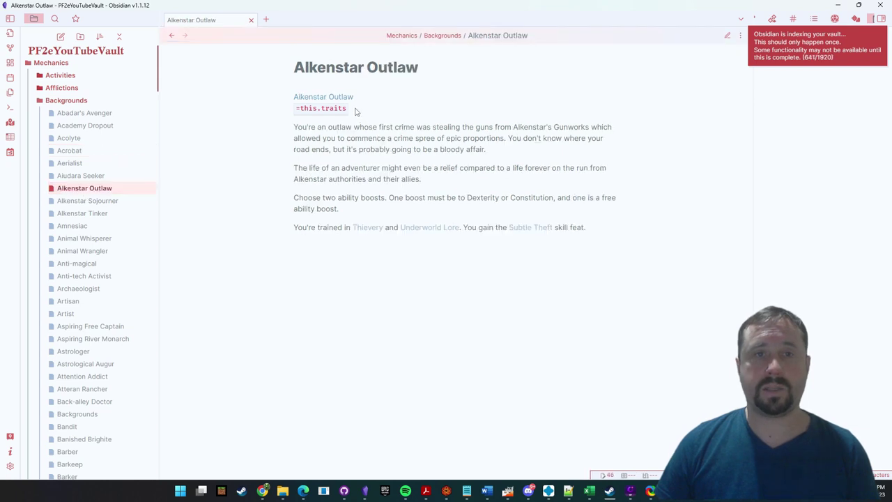
{"action": "left_click_drag", "start_coordinate": [356, 113], "coordinate": [293, 111]}
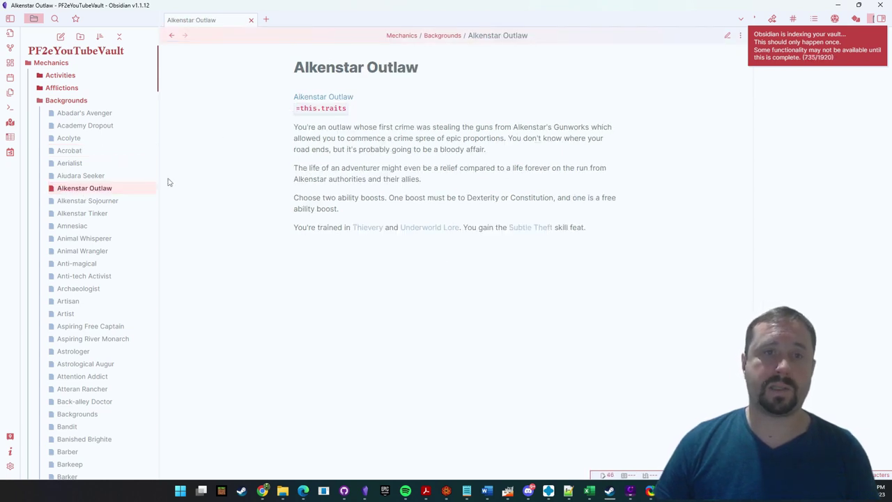
Search the community plugins for "data", then install and enable Dataview.
{"action": "left_click", "coordinate": [10, 465]}
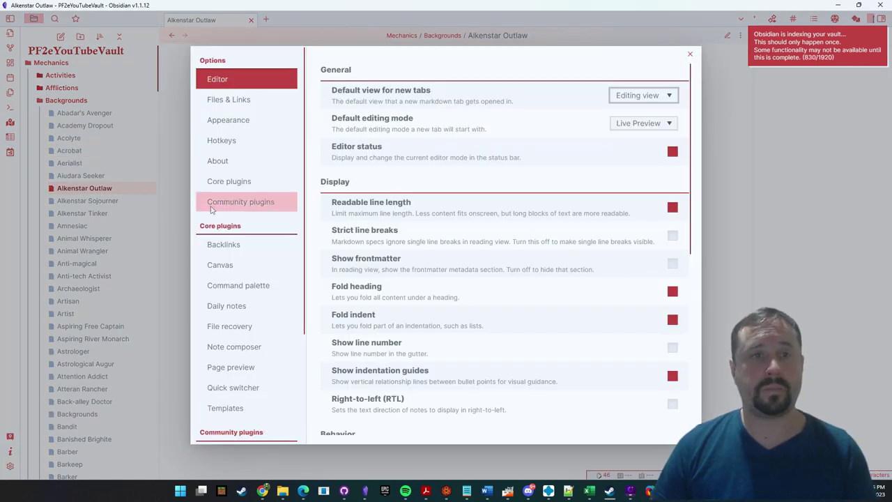
{"action": "left_click", "coordinate": [211, 208]}
{"action": "left_click", "coordinate": [662, 111]}
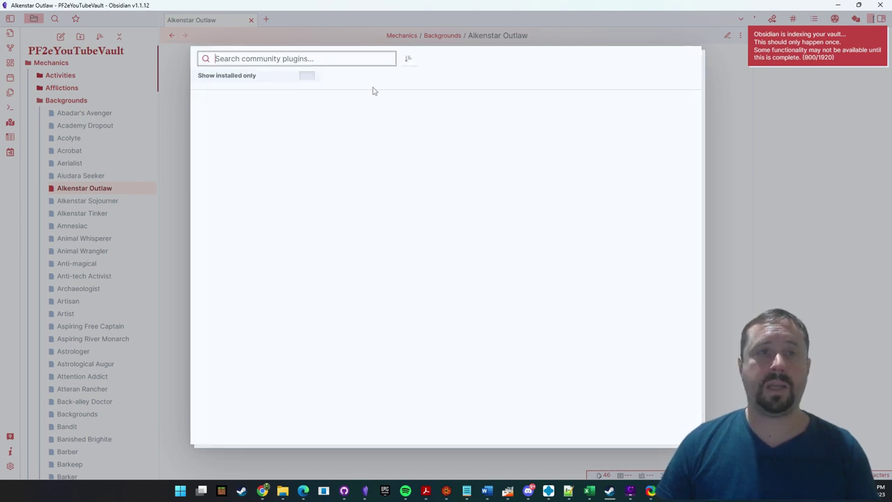
{"action": "type", "text": "data"}
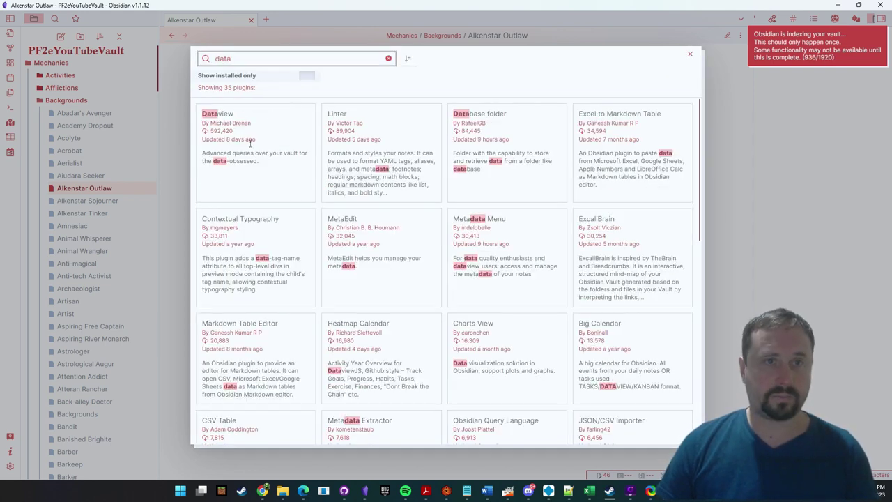
{"action": "left_click", "coordinate": [250, 142]}
{"action": "left_click", "coordinate": [365, 182]}
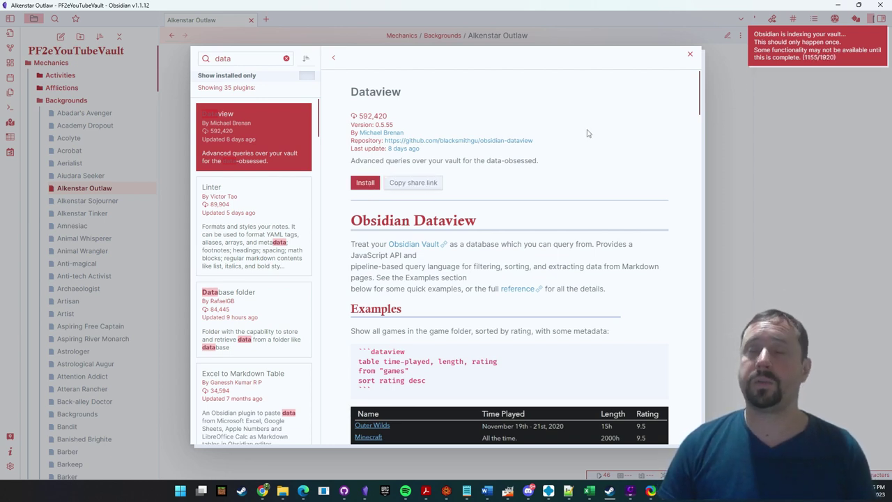
{"action": "left_click", "coordinate": [365, 183]}
{"action": "key", "text": "Escape"}
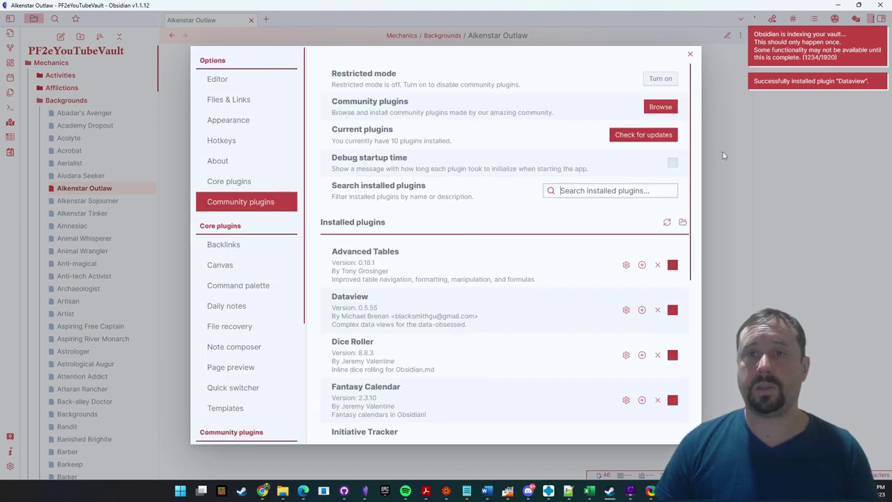
Search the community plugins for "kanban", then install and enable the Kanban plugin.
{"action": "key", "text": "Escape"}
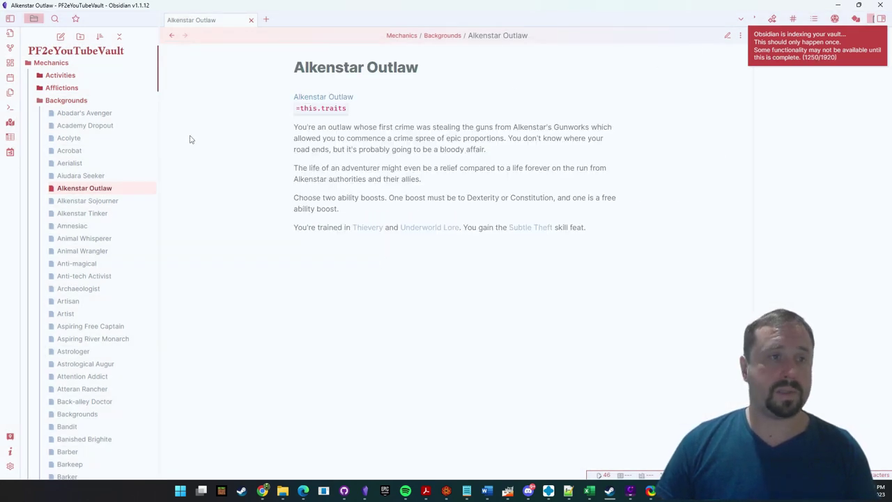
{"action": "left_click", "coordinate": [65, 102]}
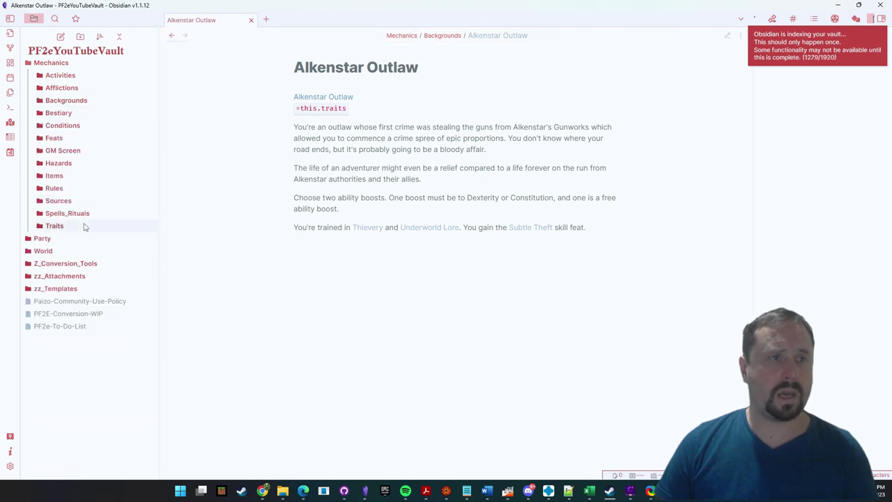
{"action": "left_click", "coordinate": [10, 466]}
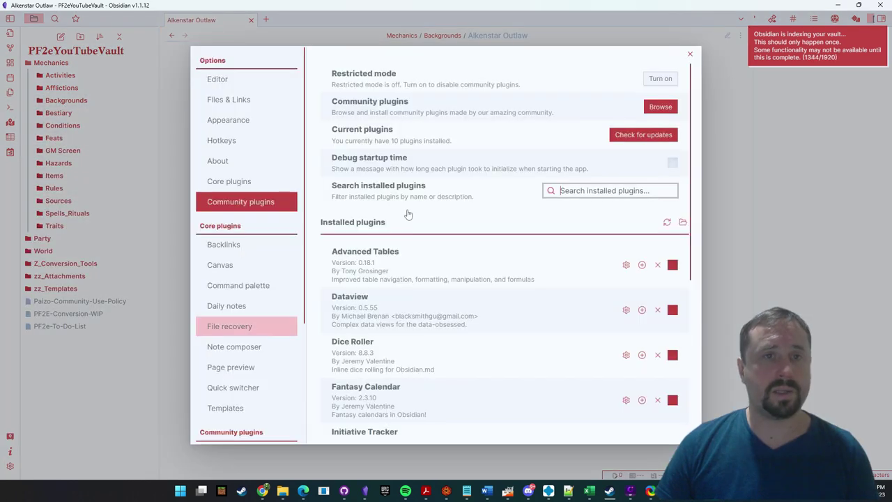
{"action": "left_click", "coordinate": [661, 106]}
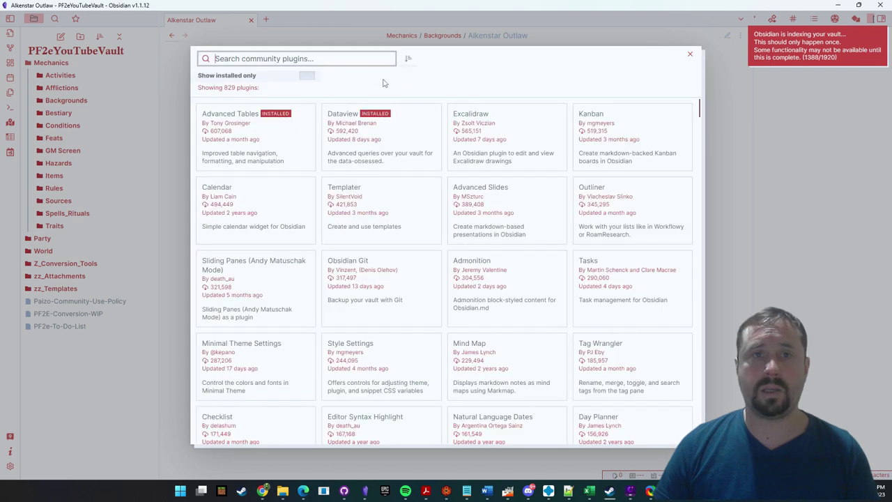
{"action": "type", "text": "kanban"}
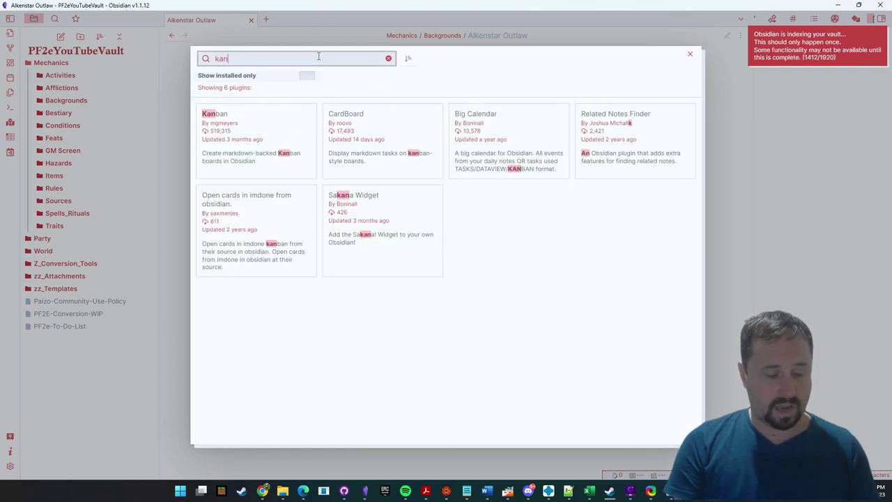
{"action": "left_click", "coordinate": [253, 137]}
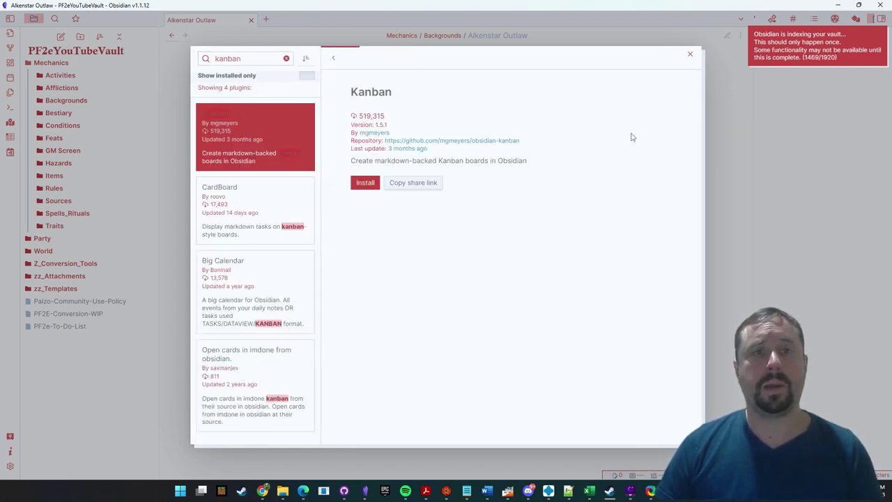
{"action": "left_click", "coordinate": [364, 183]}
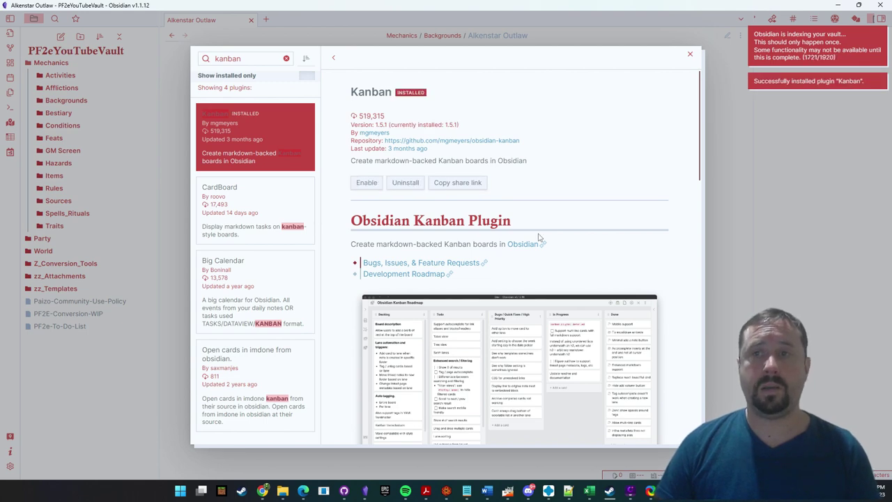
Close the settings and open the GM Screen board in the Mechanics folder's GM Screen subfolder.
{"action": "left_click", "coordinate": [183, 223]}
{"action": "left_click", "coordinate": [187, 164]}
{"action": "left_click", "coordinate": [70, 151]}
{"action": "left_click", "coordinate": [89, 164]}
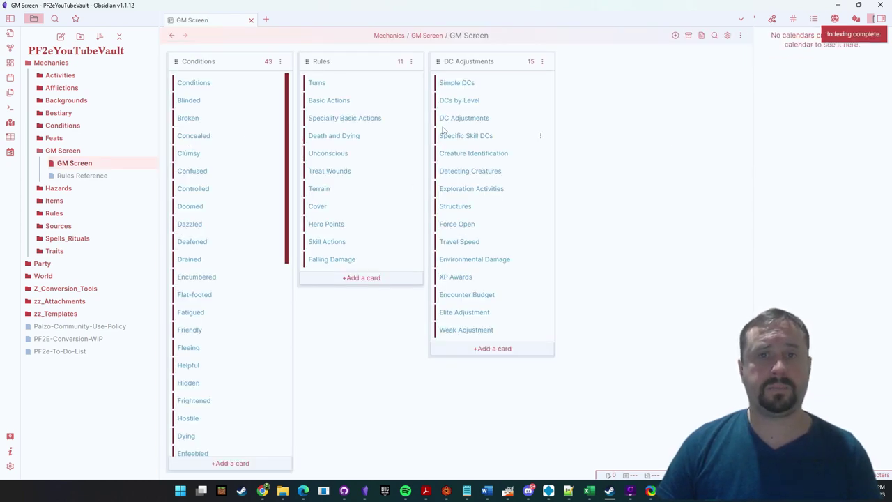
Look through the Kanban plugin's settings, including note template, note folder, list width and card display options.
{"action": "left_click", "coordinate": [10, 465]}
{"action": "scroll", "coordinate": [463, 245], "scroll_direction": "down", "scroll_amount": 5}
{"action": "scroll", "coordinate": [464, 244], "scroll_direction": "down", "scroll_amount": 1}
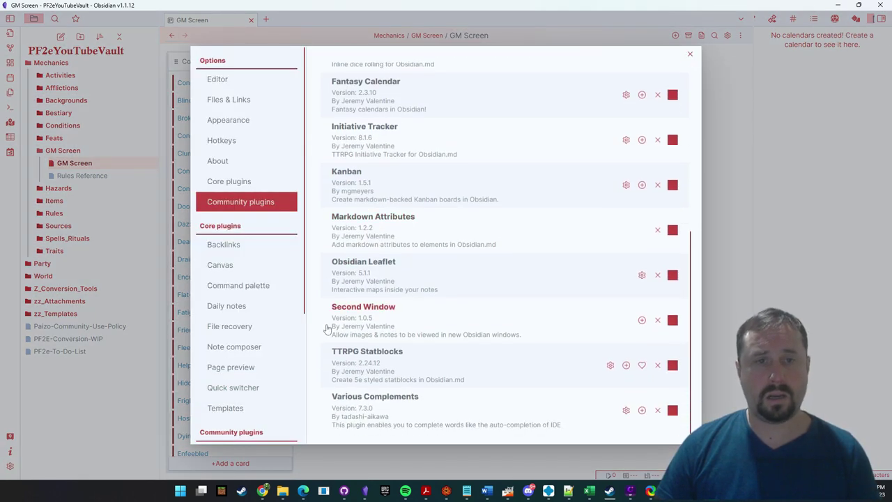
{"action": "scroll", "coordinate": [442, 313], "scroll_direction": "up", "scroll_amount": 3}
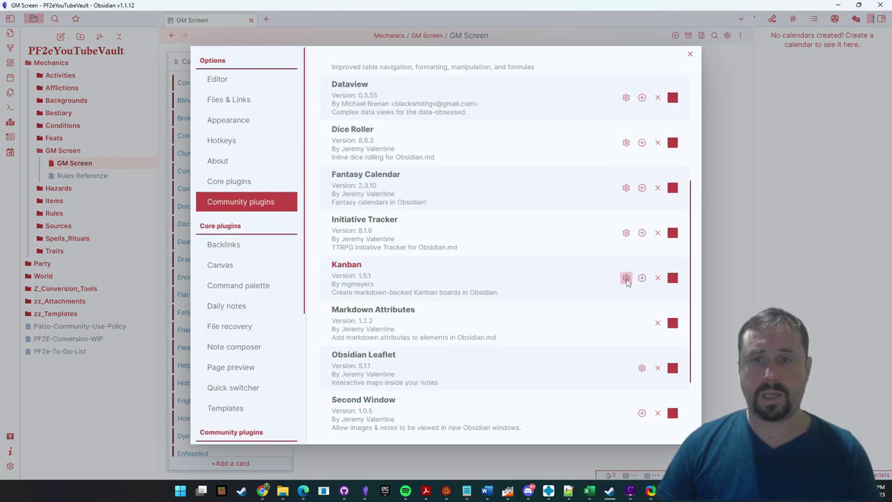
{"action": "left_click", "coordinate": [626, 277]}
{"action": "scroll", "coordinate": [599, 188], "scroll_direction": "down", "scroll_amount": 4}
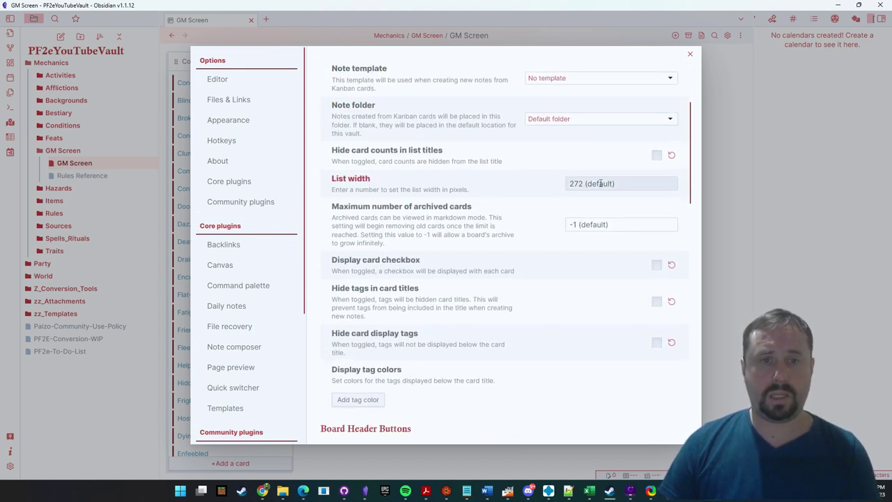
{"action": "scroll", "coordinate": [601, 182], "scroll_direction": "up", "scroll_amount": 5}
{"action": "scroll", "coordinate": [472, 226], "scroll_direction": "down", "scroll_amount": 3}
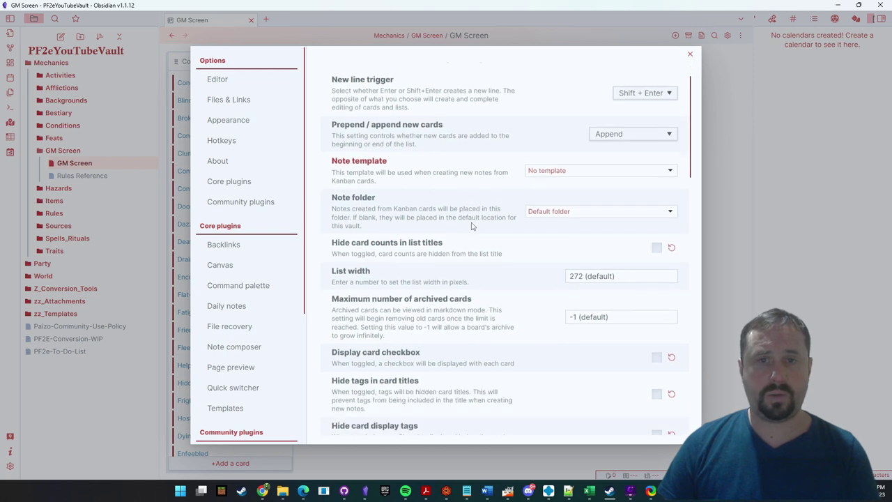
In the Page preview core plugin, turn off the Ctrl requirement for Kanban and preview linked cards on the GM Screen board.
{"action": "left_click", "coordinate": [233, 180]}
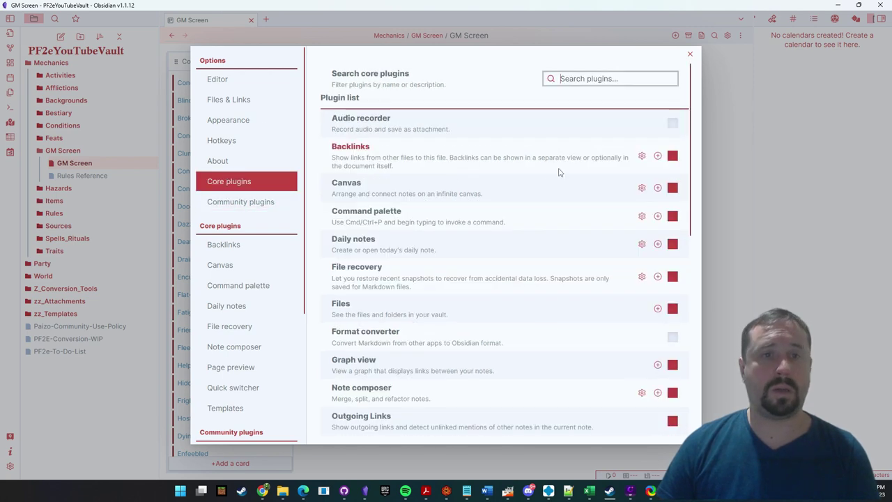
{"action": "scroll", "coordinate": [558, 181], "scroll_direction": "down", "scroll_amount": 5}
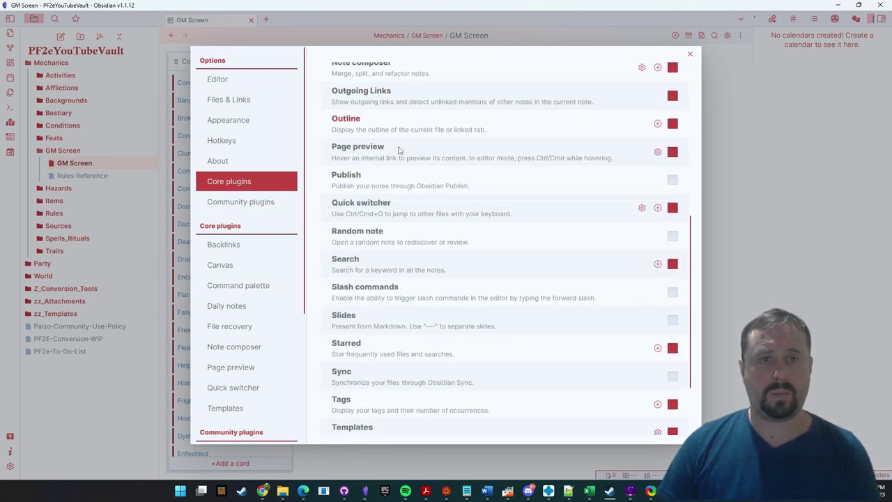
{"action": "left_click", "coordinate": [657, 152]}
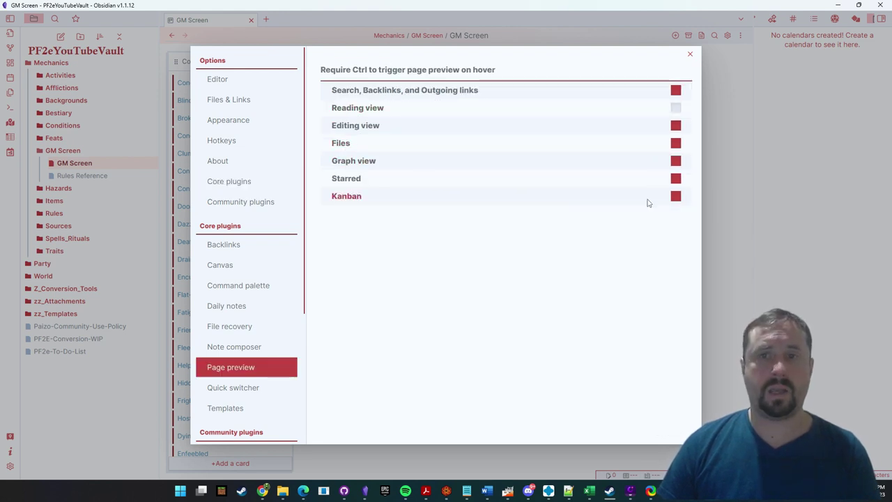
{"action": "left_click", "coordinate": [675, 198]}
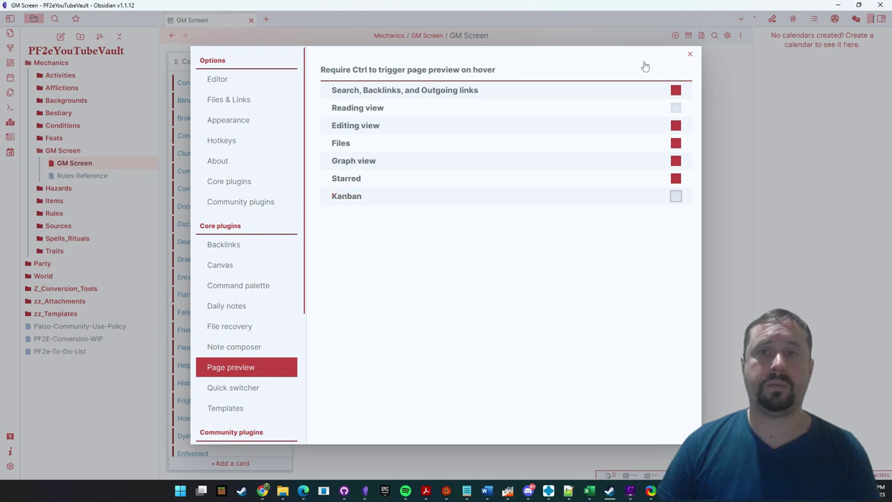
{"action": "left_click", "coordinate": [690, 53]}
{"action": "mouse_move", "coordinate": [452, 101]}
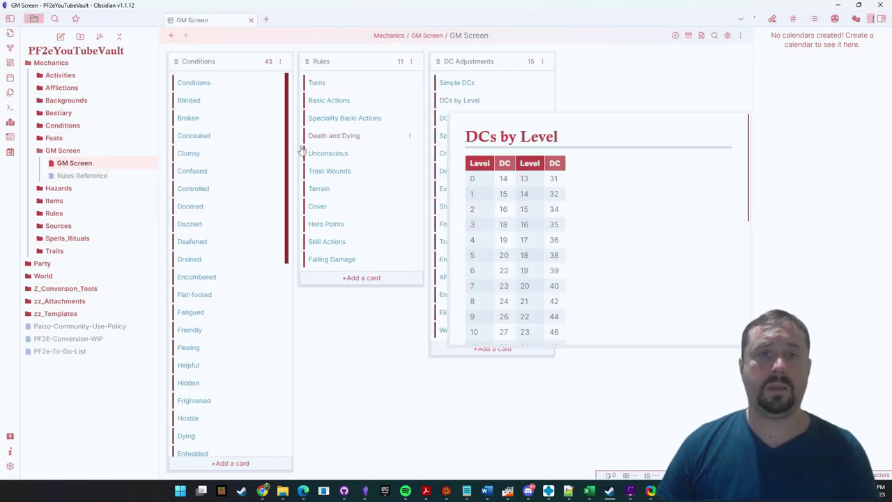
{"action": "mouse_move", "coordinate": [333, 140]}
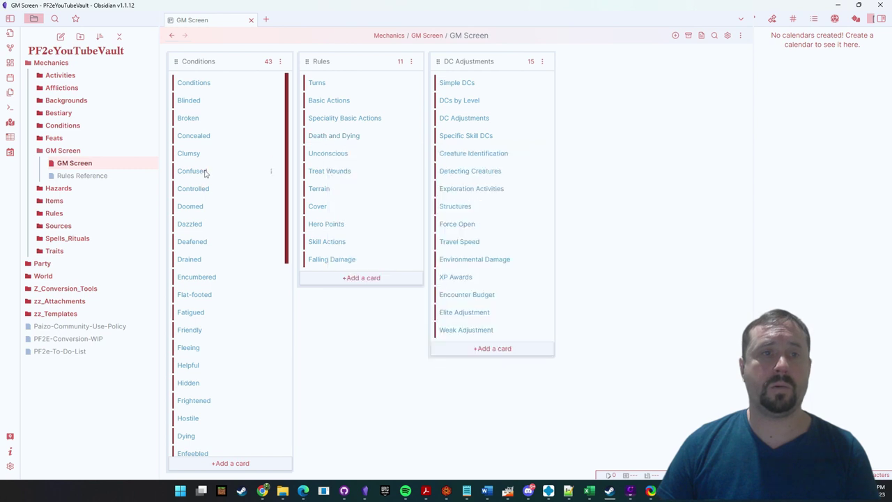
{"action": "mouse_move", "coordinate": [195, 172]}
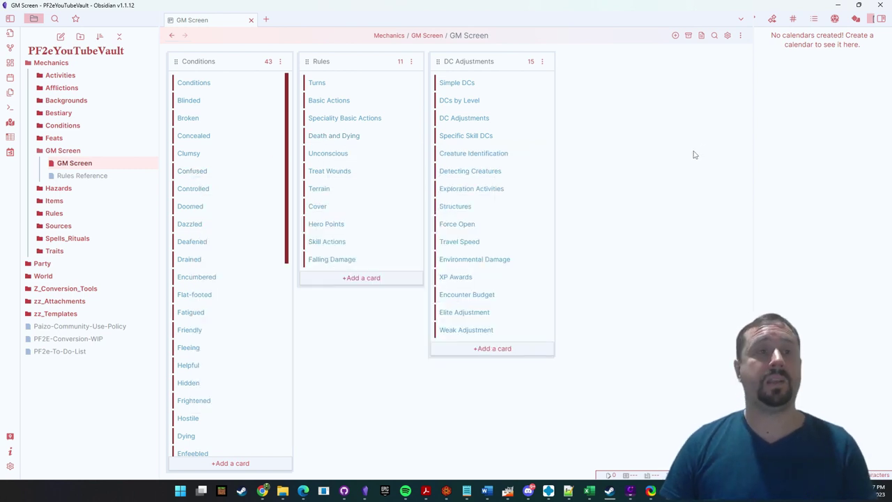
Move the GM Screen folder out of Mechanics to the vault root and choose to always update internal links.
{"action": "left_click_drag", "start_coordinate": [63, 151], "coordinate": [63, 394]}
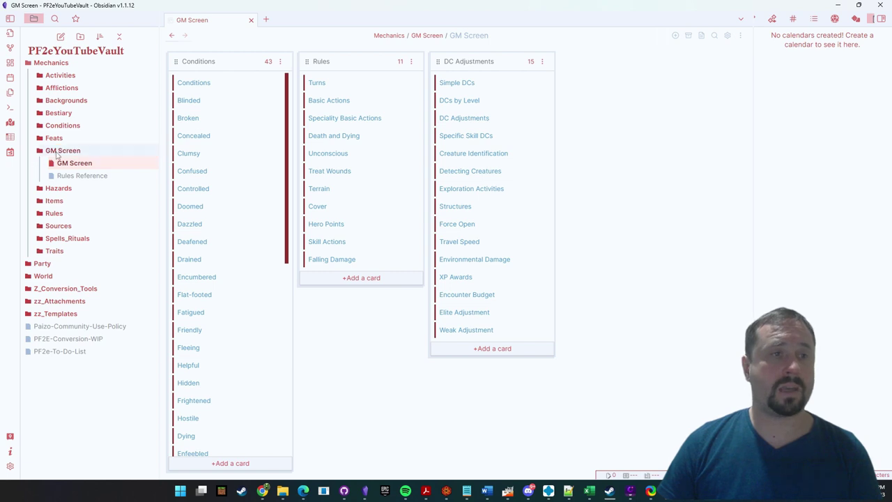
{"action": "left_click", "coordinate": [62, 153]}
{"action": "left_click_drag", "start_coordinate": [62, 155], "coordinate": [56, 53]}
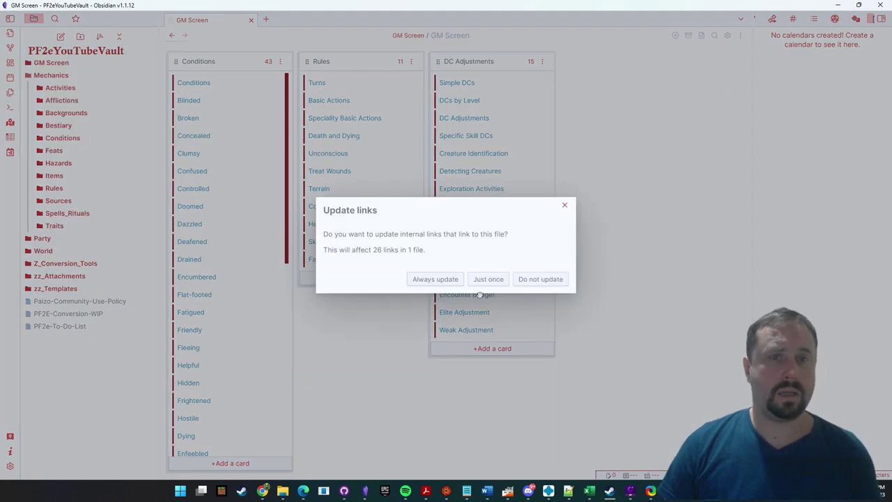
{"action": "left_click", "coordinate": [435, 278]}
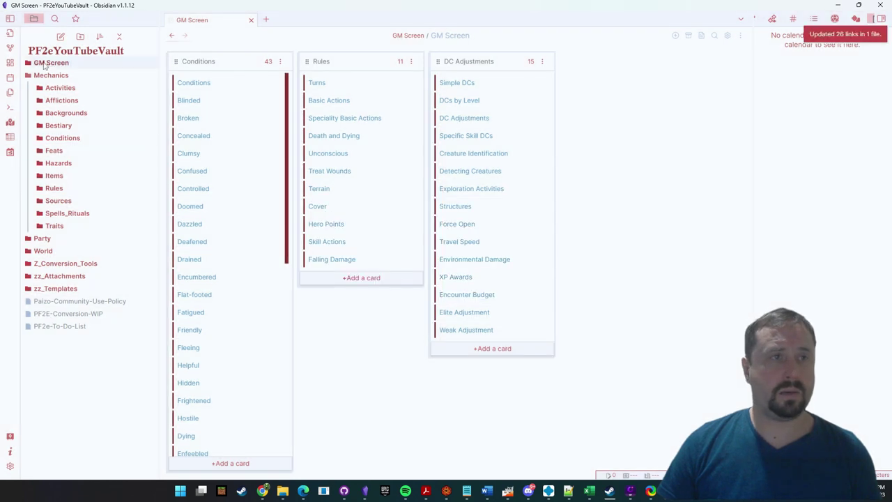
Read through the Rules Reference note in the GM Screen folder, then collapse the folder.
{"action": "left_click", "coordinate": [44, 63]}
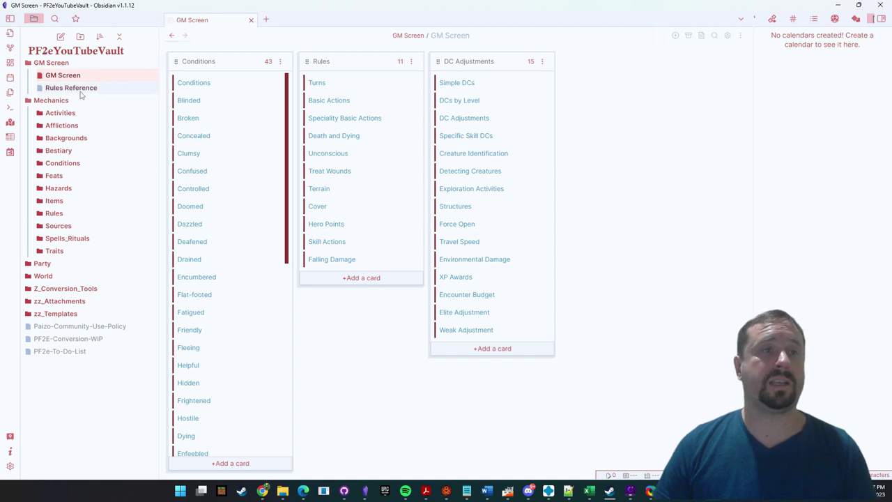
{"action": "left_click", "coordinate": [56, 88]}
{"action": "scroll", "coordinate": [286, 174], "scroll_direction": "down", "scroll_amount": 5}
{"action": "scroll", "coordinate": [314, 146], "scroll_direction": "up", "scroll_amount": 4}
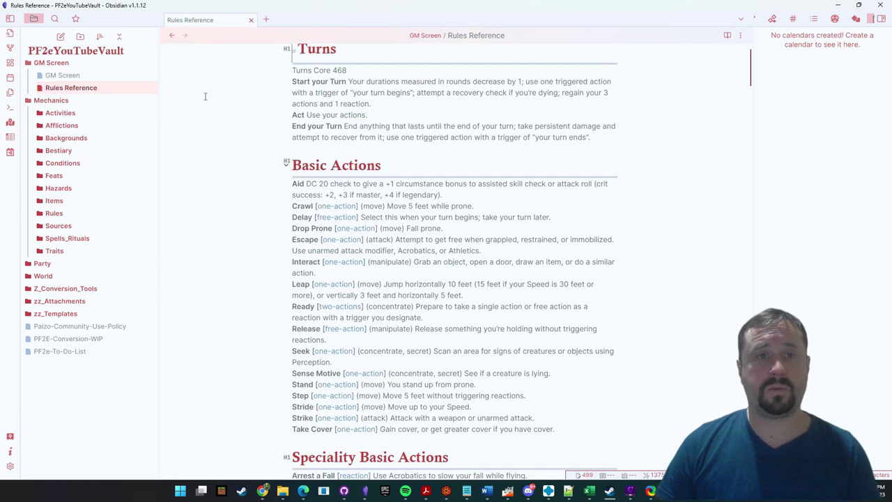
{"action": "left_click", "coordinate": [46, 62]}
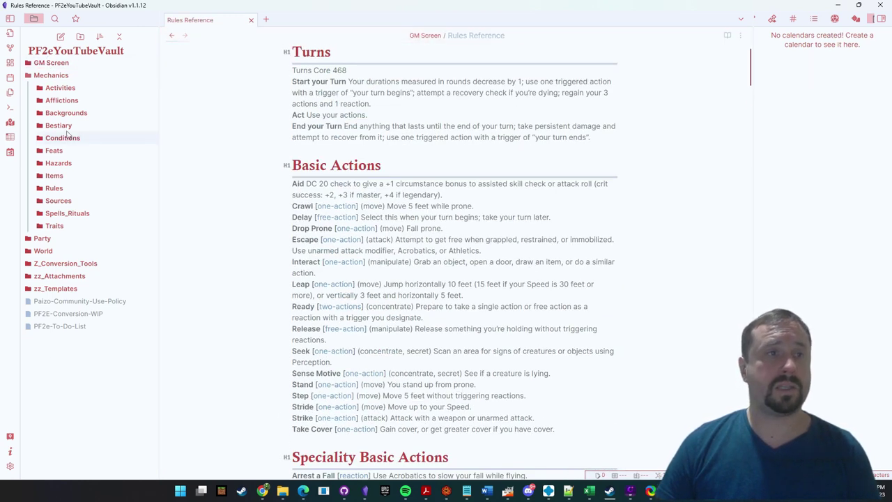
Search the community plugins for "Style", then install and enable Style Settings.
{"action": "left_click", "coordinate": [9, 466]}
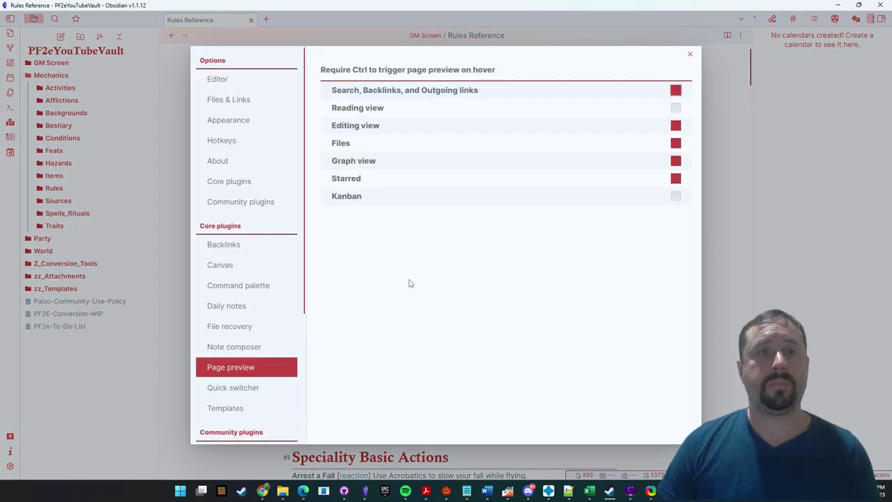
{"action": "left_click", "coordinate": [233, 123]}
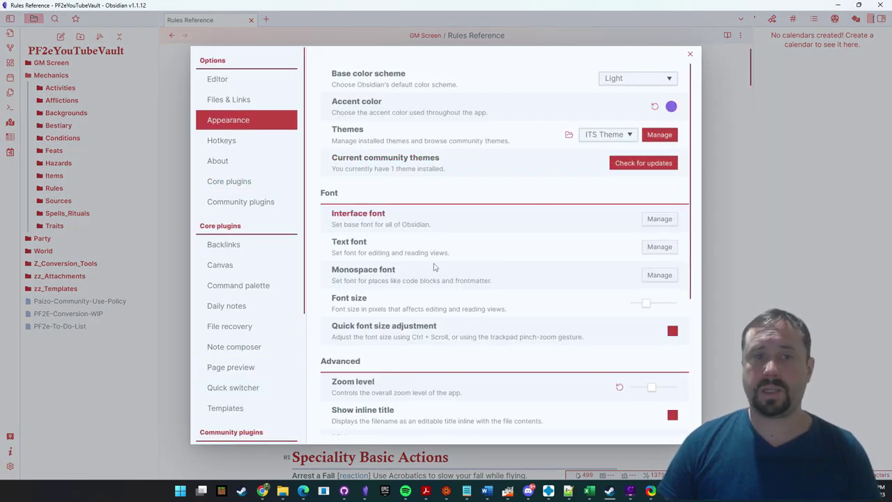
{"action": "left_click", "coordinate": [237, 204]}
{"action": "left_click", "coordinate": [659, 106]}
{"action": "type", "text": "Style"}
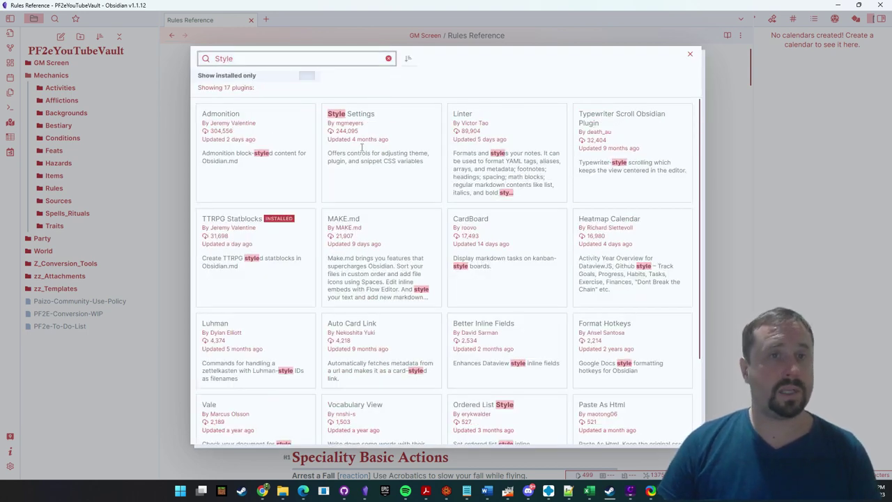
{"action": "left_click", "coordinate": [356, 143]}
{"action": "left_click", "coordinate": [367, 184]}
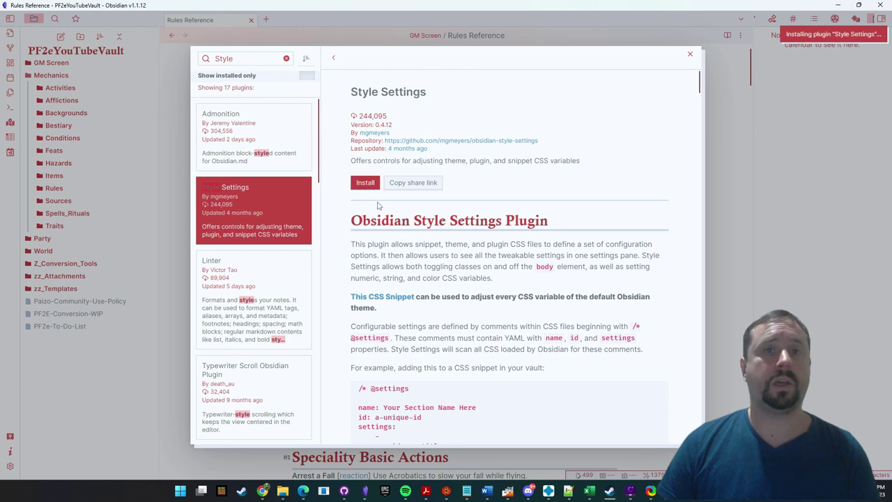
{"action": "left_click", "coordinate": [375, 185]}
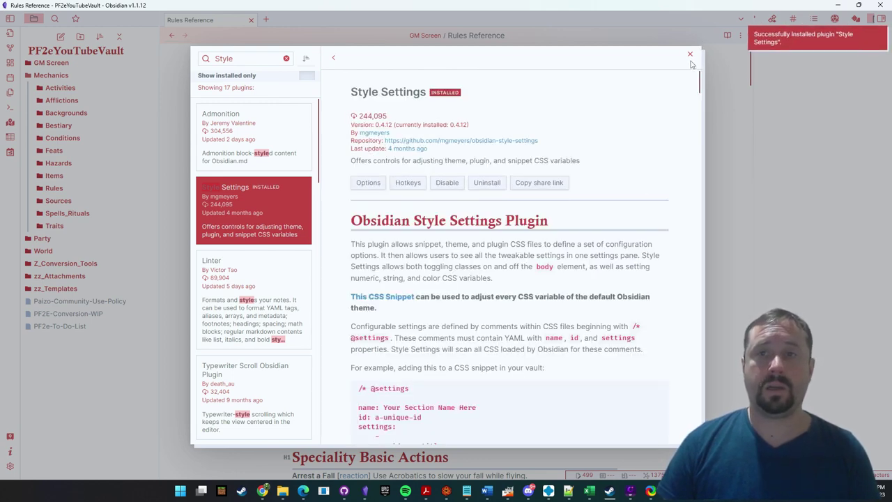
In Style Settings, expand ITS Alternate Themes and try SIRvb Blue, SIRvb Gray and School Days in turn.
{"action": "left_click", "coordinate": [368, 183]}
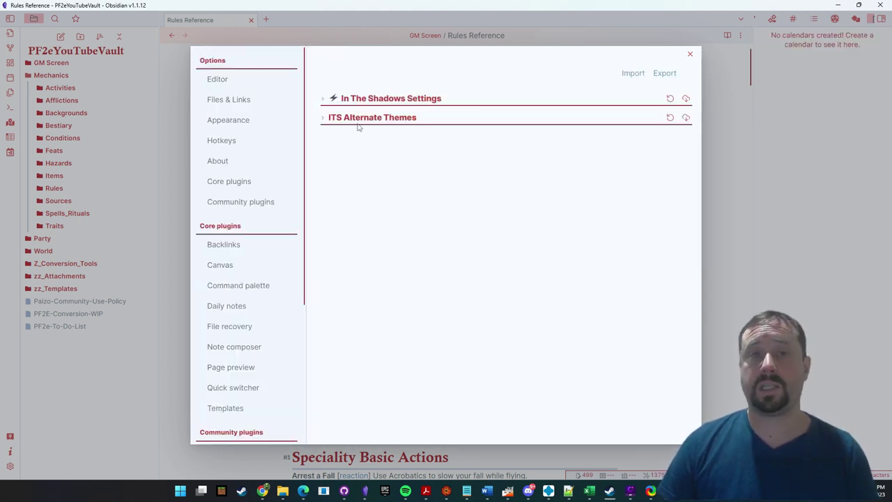
{"action": "left_click", "coordinate": [324, 119]}
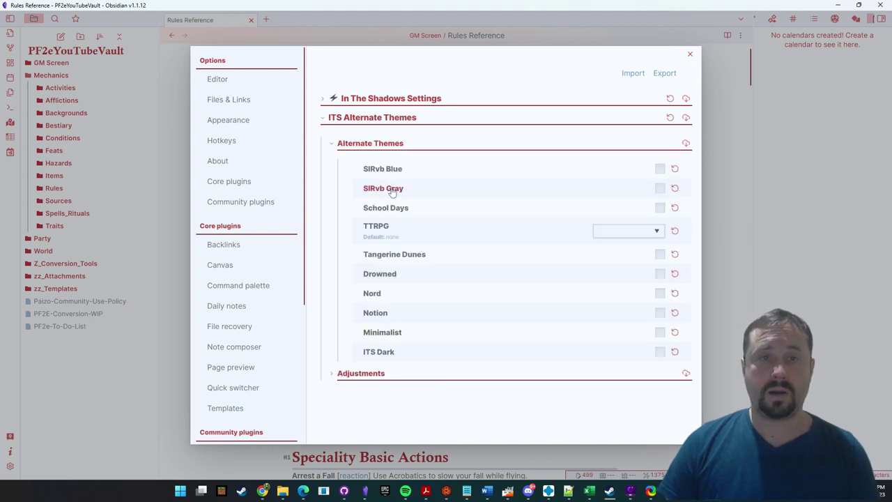
{"action": "left_click", "coordinate": [659, 169]}
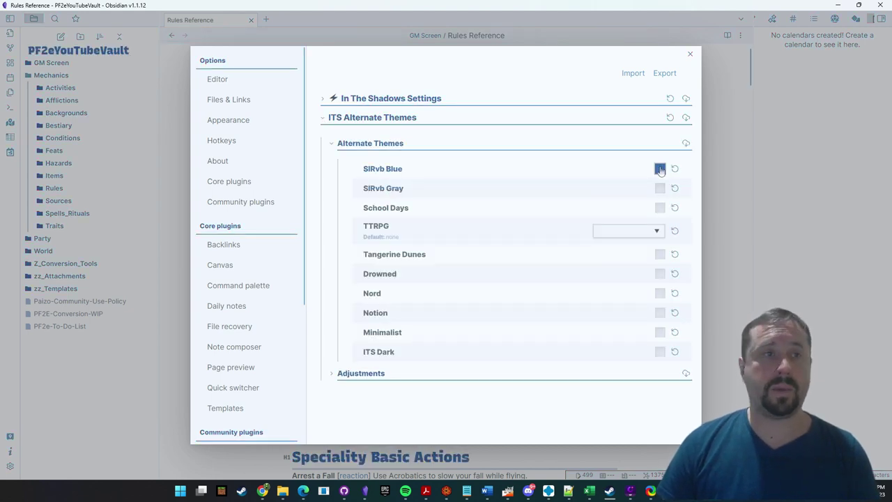
{"action": "left_click", "coordinate": [659, 189]}
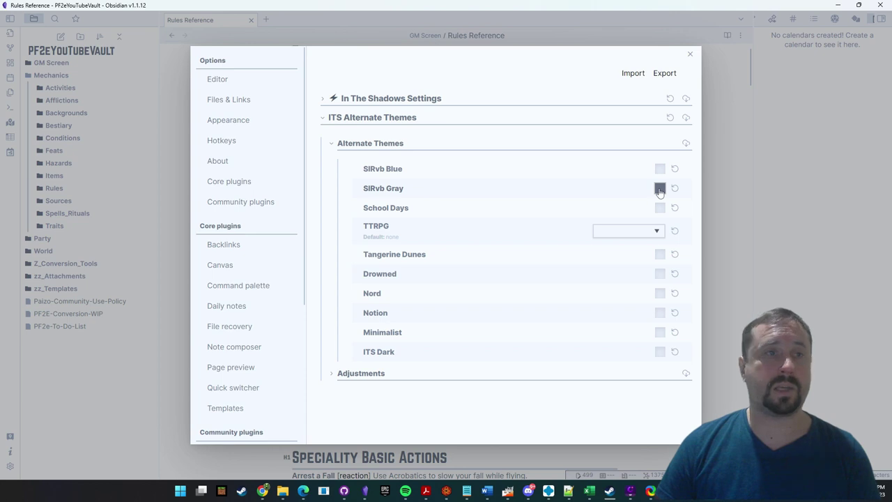
{"action": "left_click", "coordinate": [660, 208]}
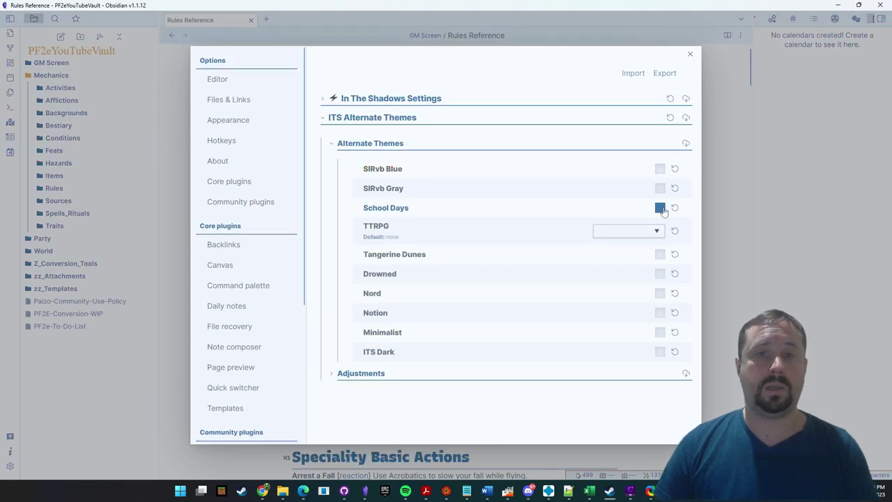
Try the WOTC/Beyond and WOTC options for the TTRPG alternate theme.
{"action": "left_click", "coordinate": [657, 231]}
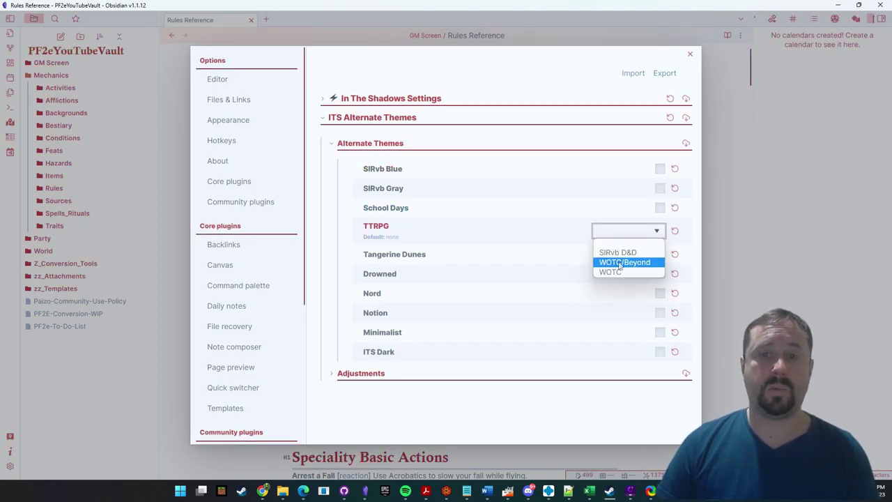
{"action": "left_click", "coordinate": [619, 261]}
{"action": "left_click", "coordinate": [656, 232]}
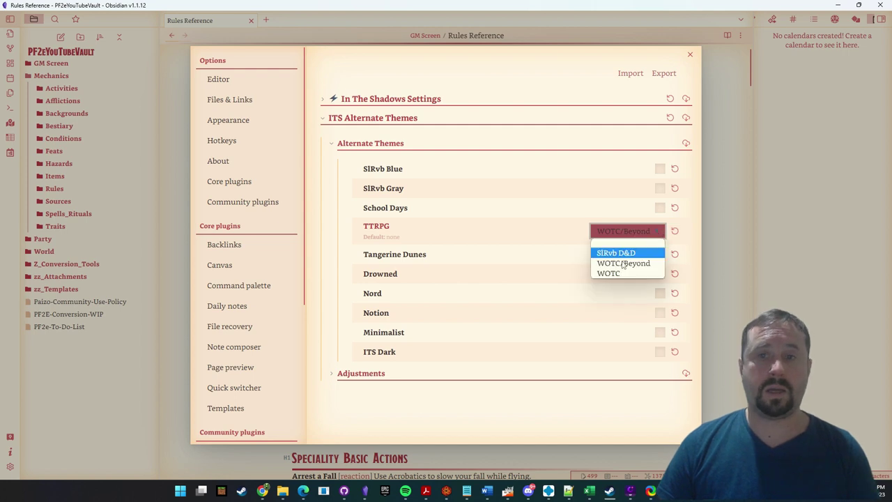
{"action": "left_click", "coordinate": [610, 277]}
Clear the TTRPG theme choice, enable the SIRvb Blue alternate theme and close the settings.
{"action": "left_click", "coordinate": [627, 232]}
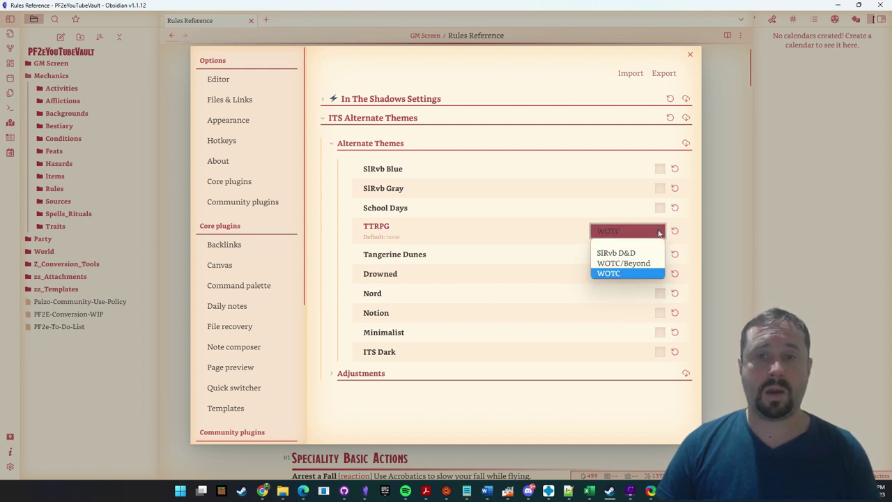
{"action": "left_click", "coordinate": [625, 245]}
{"action": "left_click", "coordinate": [661, 170]}
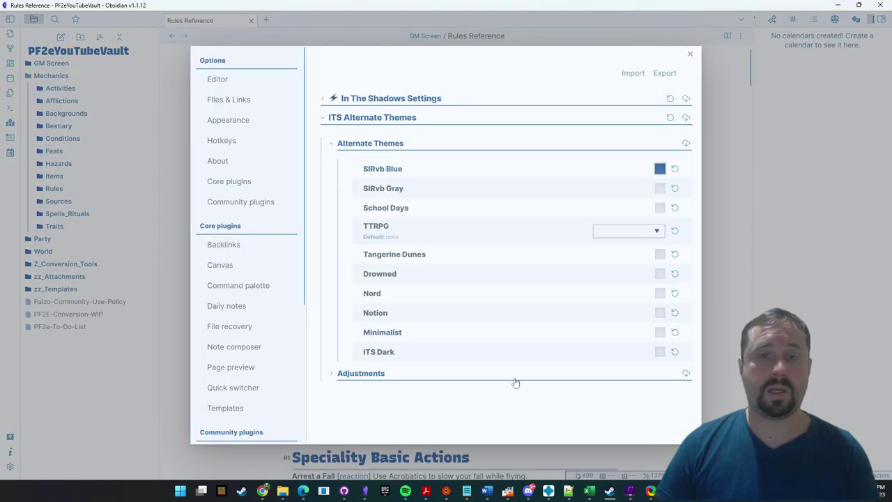
{"action": "left_click", "coordinate": [724, 165]}
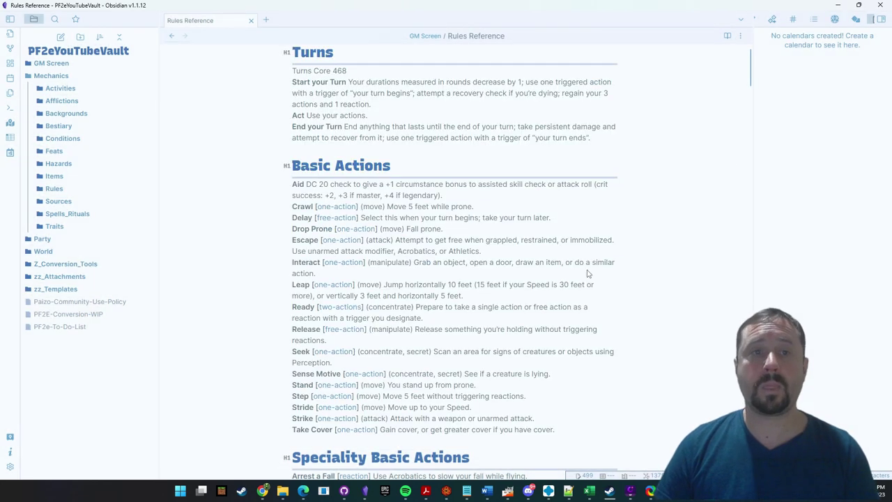
Switch the Rules Reference note to reading view and skim its formatting.
{"action": "left_click", "coordinate": [727, 36]}
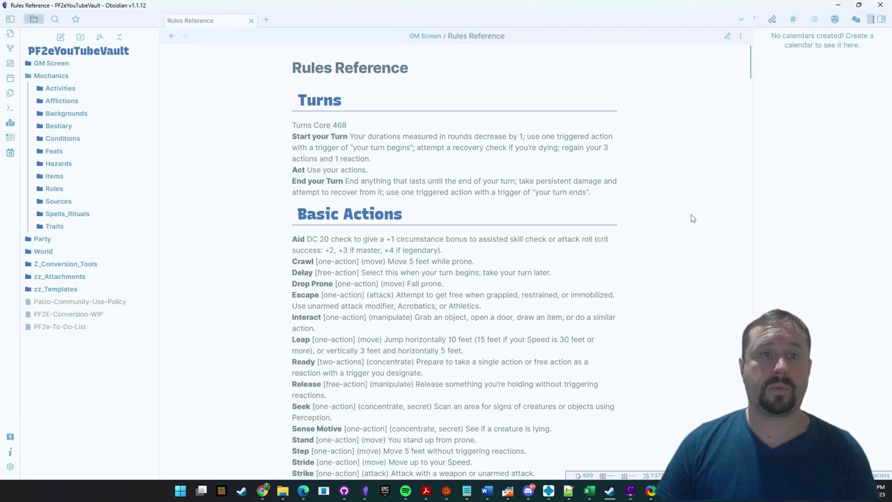
{"action": "scroll", "coordinate": [407, 124], "scroll_direction": "down", "scroll_amount": 4}
{"action": "scroll", "coordinate": [423, 149], "scroll_direction": "up", "scroll_amount": 4}
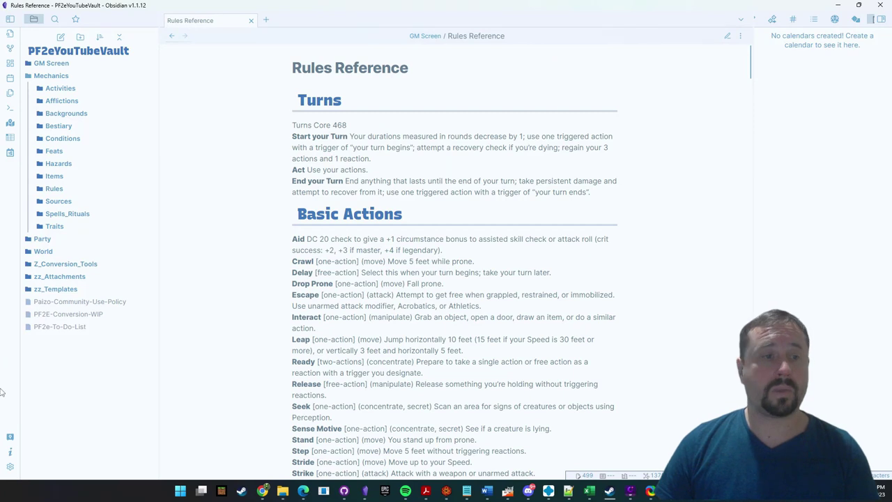
In the Editor settings, turn off Readable line length and set the default editing mode to Source mode.
{"action": "left_click", "coordinate": [10, 467]}
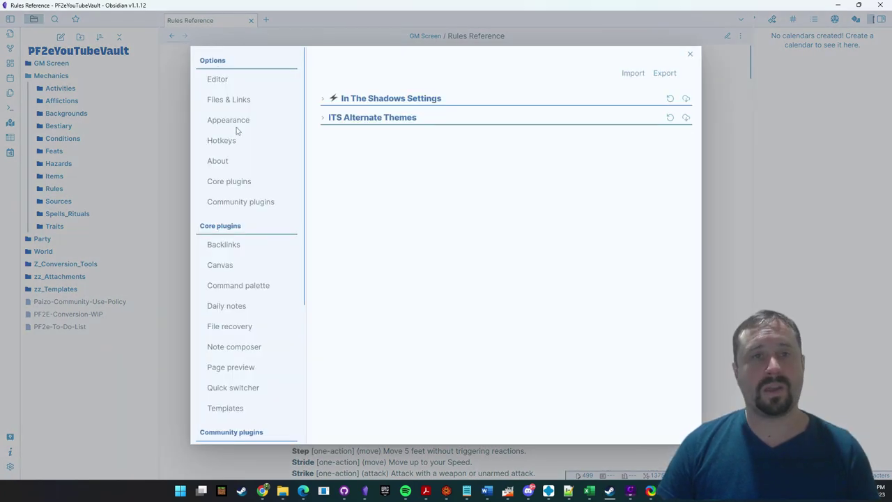
{"action": "left_click", "coordinate": [210, 80]}
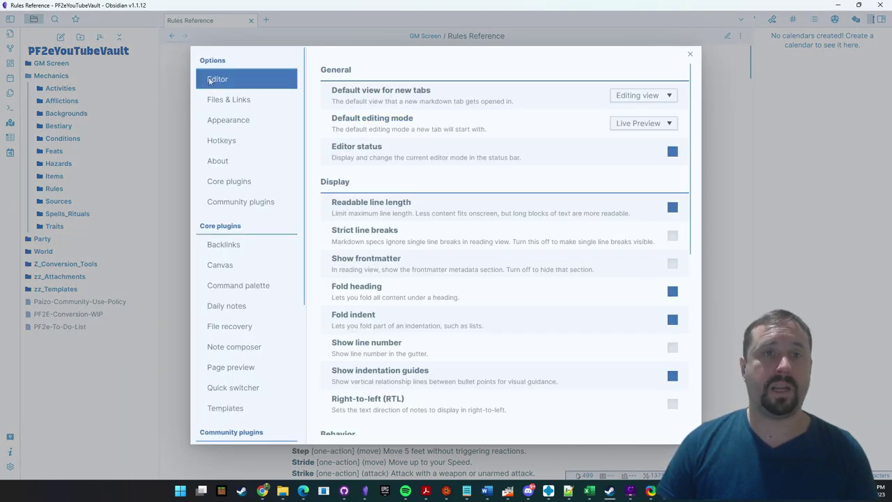
{"action": "left_click", "coordinate": [673, 207]}
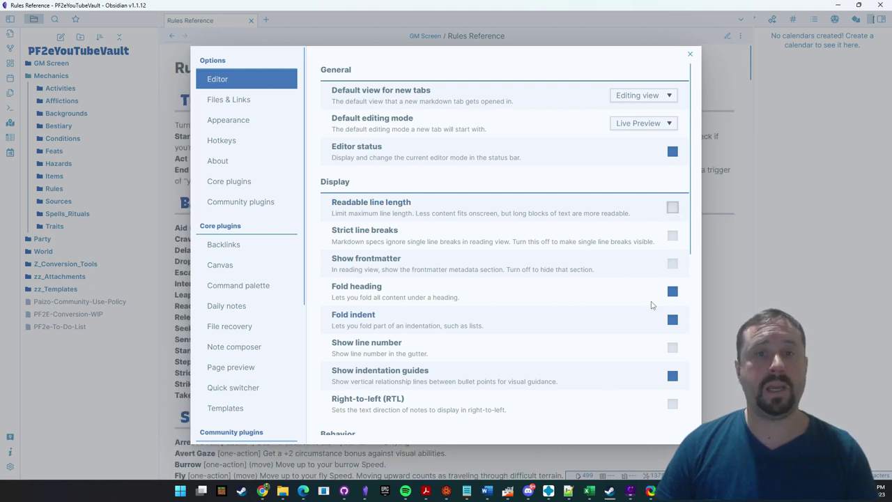
{"action": "left_click", "coordinate": [645, 124]}
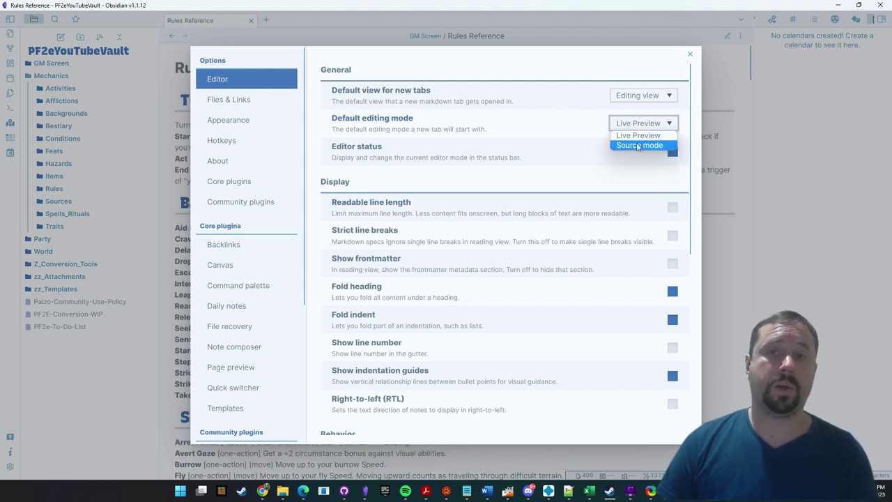
{"action": "left_click", "coordinate": [638, 146]}
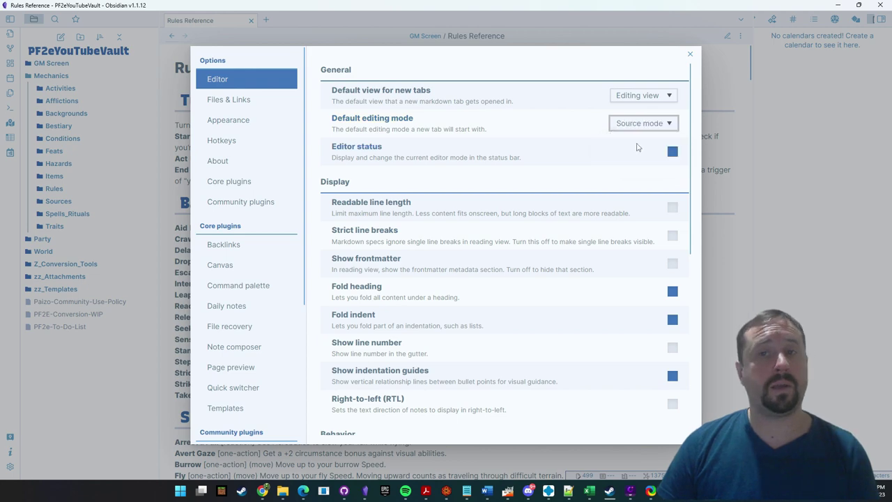
{"action": "left_click", "coordinate": [690, 55]}
Compare the Turns section of Rules Reference in source mode and reading view, then skim the rest of the note.
{"action": "left_click", "coordinate": [727, 35]}
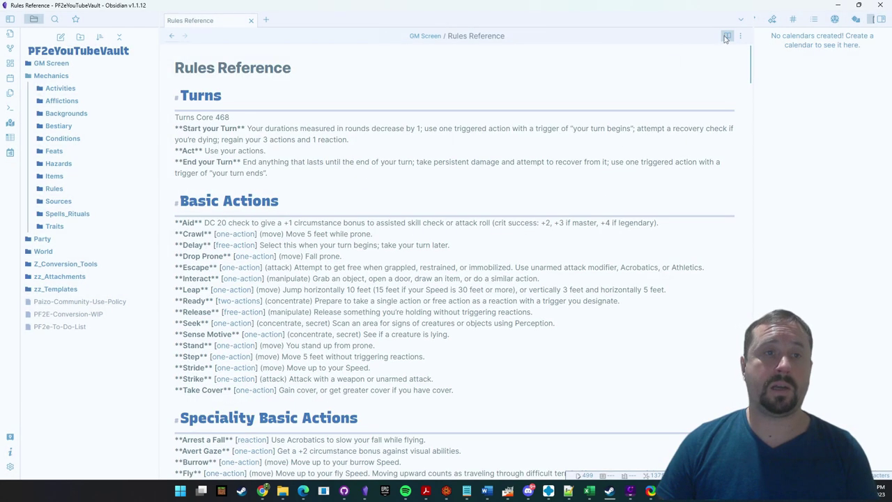
{"action": "left_click_drag", "start_coordinate": [279, 172], "coordinate": [176, 104]}
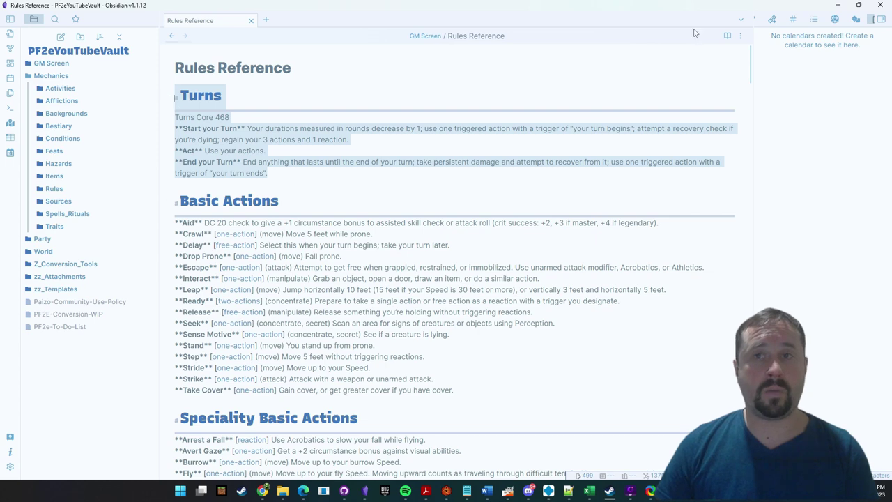
{"action": "left_click", "coordinate": [727, 35]}
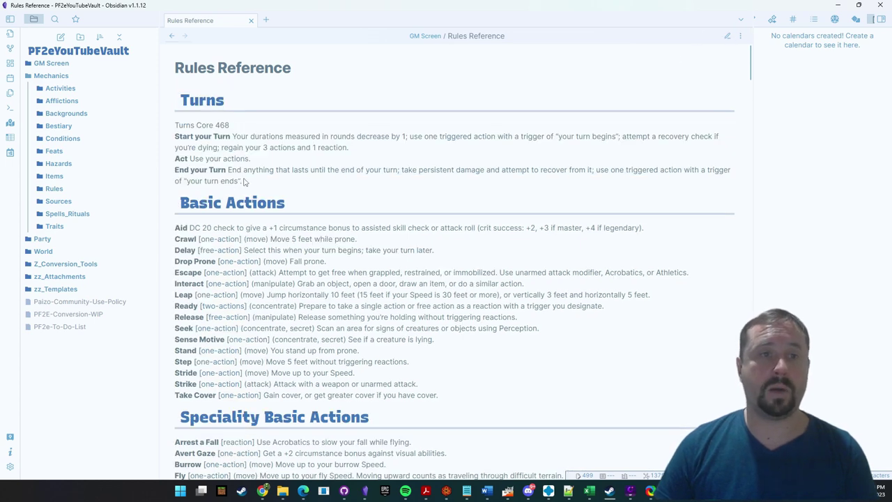
{"action": "left_click_drag", "start_coordinate": [244, 182], "coordinate": [175, 124]}
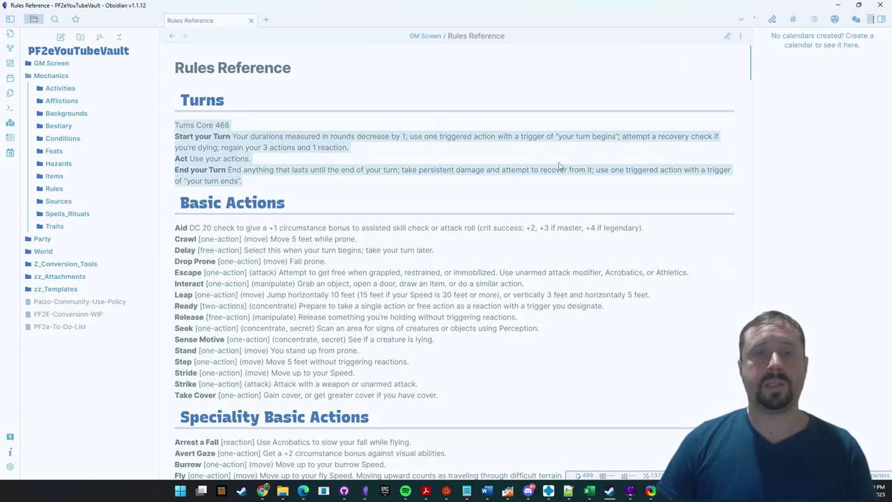
{"action": "scroll", "coordinate": [559, 165], "scroll_direction": "down", "scroll_amount": 5}
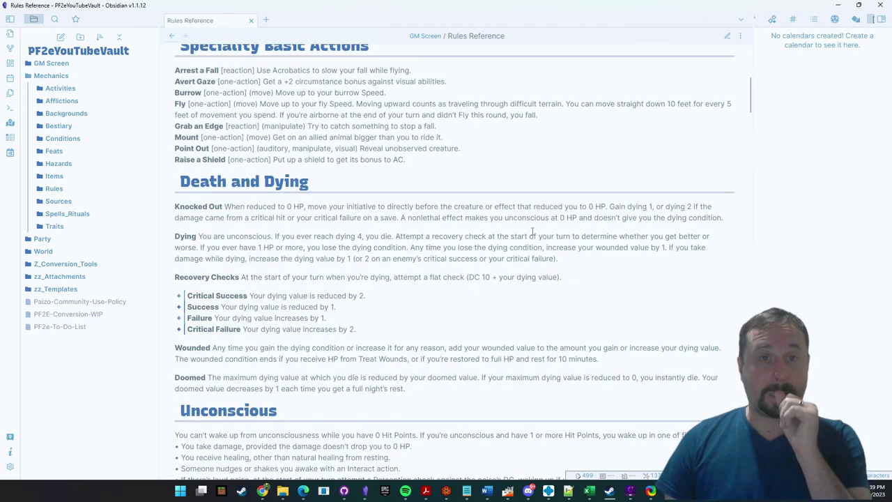
{"action": "scroll", "coordinate": [531, 228], "scroll_direction": "up", "scroll_amount": 5}
{"action": "left_click", "coordinate": [373, 212]}
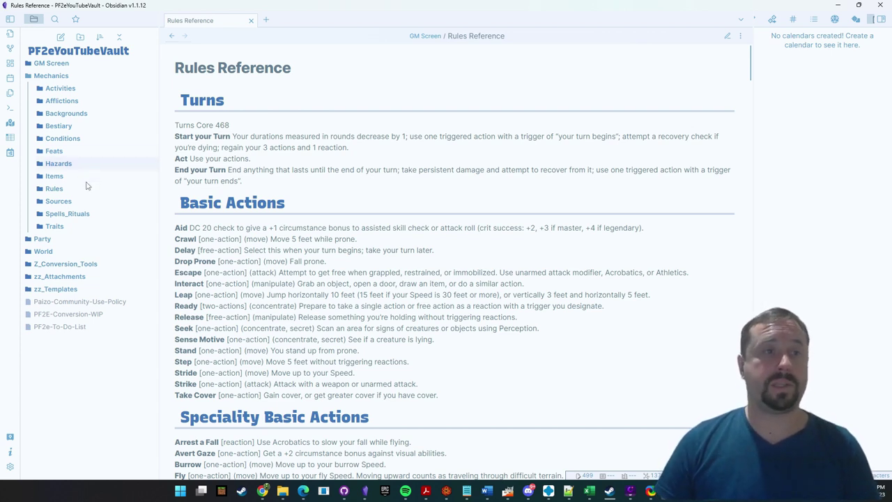
Look inside the Bestiary folder, then open the Level 2 ritual Consecrate from Spells_Rituals.
{"action": "left_click", "coordinate": [59, 125]}
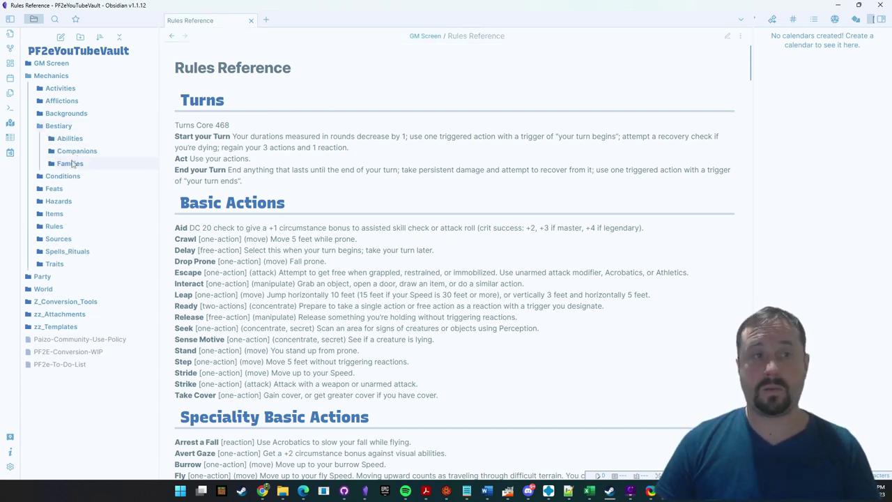
{"action": "left_click", "coordinate": [59, 127]}
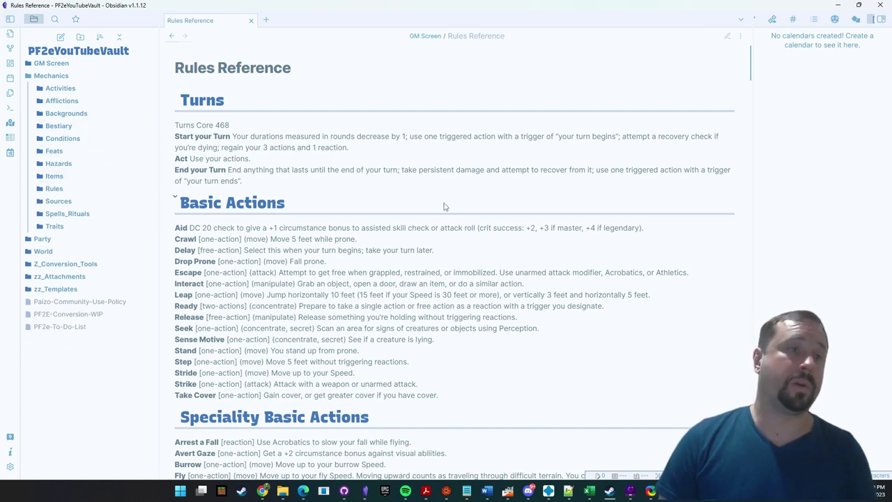
{"action": "left_click", "coordinate": [70, 214]}
{"action": "left_click", "coordinate": [76, 252]}
{"action": "left_click", "coordinate": [80, 276]}
{"action": "left_click", "coordinate": [99, 301]}
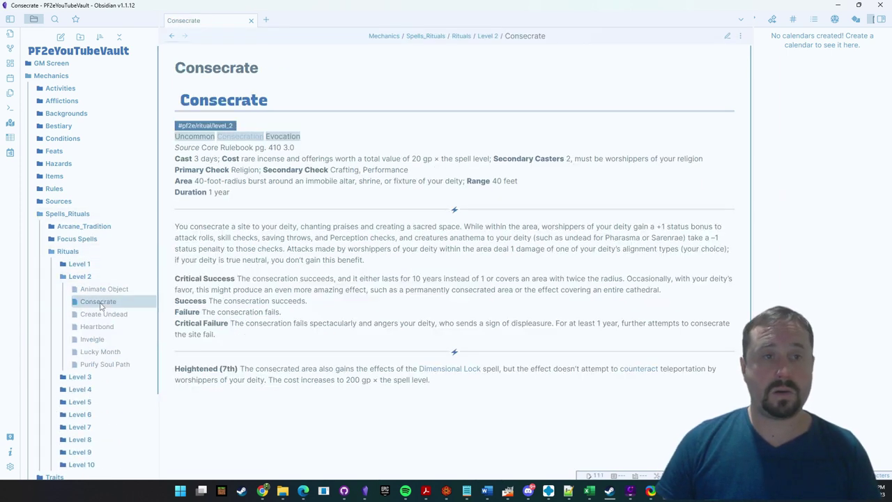
View the Level 2 focus spell Hunter's Luck, then collapse the Spells_Rituals folder.
{"action": "left_click", "coordinate": [76, 239]}
{"action": "left_click", "coordinate": [80, 276]}
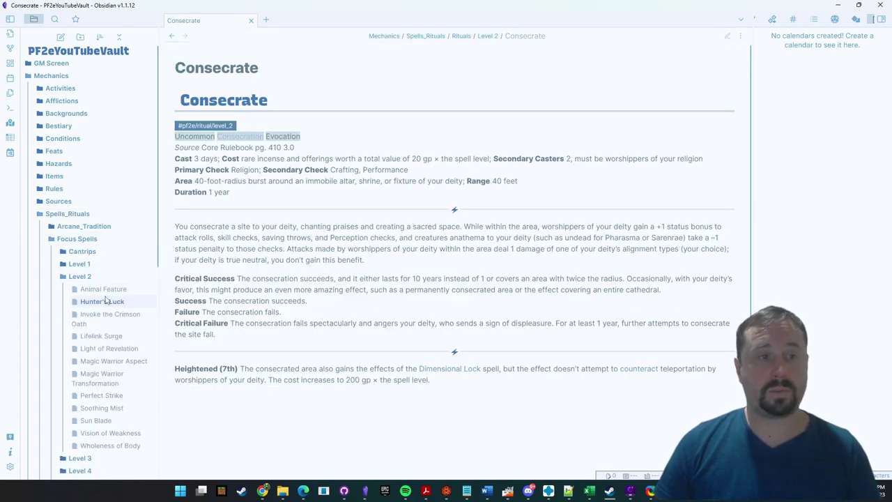
{"action": "left_click", "coordinate": [101, 301]}
{"action": "left_click", "coordinate": [67, 213]}
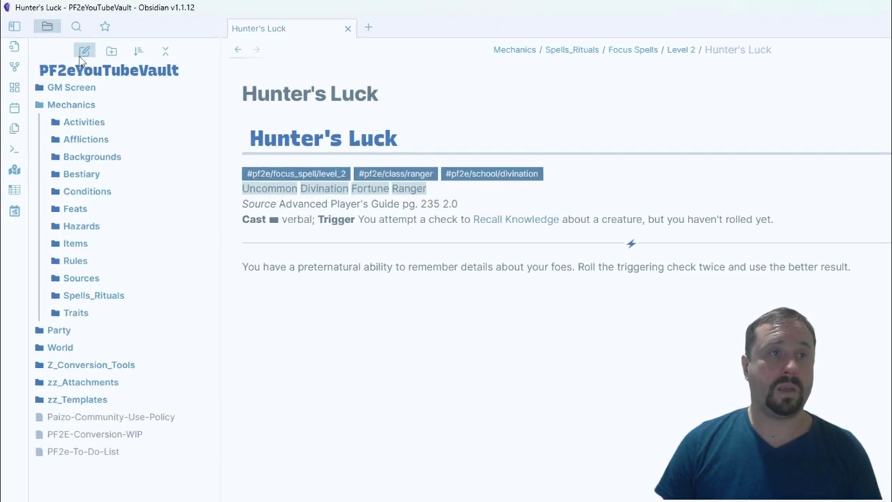
Create a new note and write "[[Fireball]] is the spell i cast.", inserting the Fireball link from the suggestions.
{"action": "left_click", "coordinate": [84, 52]}
{"action": "left_click", "coordinate": [347, 130]}
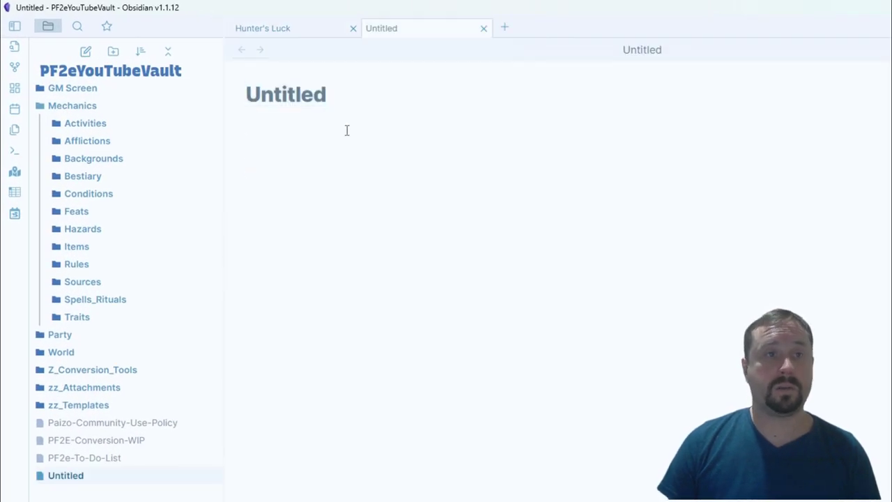
{"action": "type", "text": "Fire"}
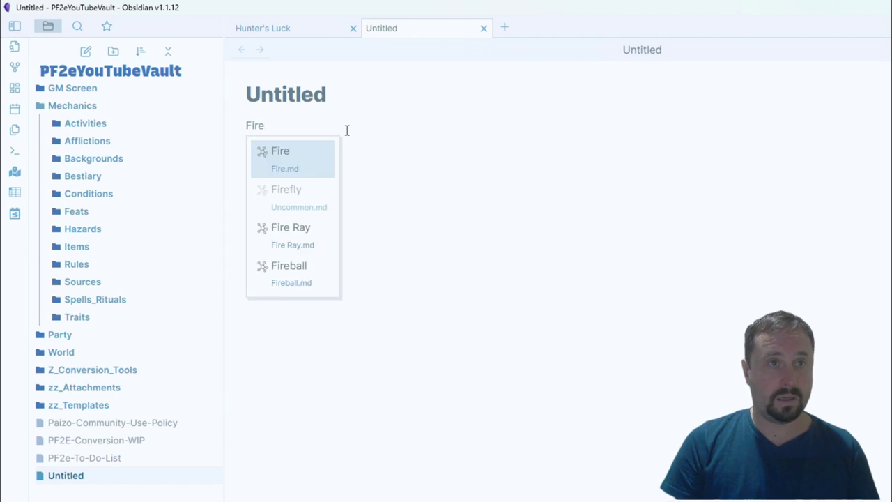
{"action": "key", "text": "Down"}
{"action": "key", "text": "Down"}
{"action": "key", "text": "Down"}
{"action": "key", "text": "Return"}
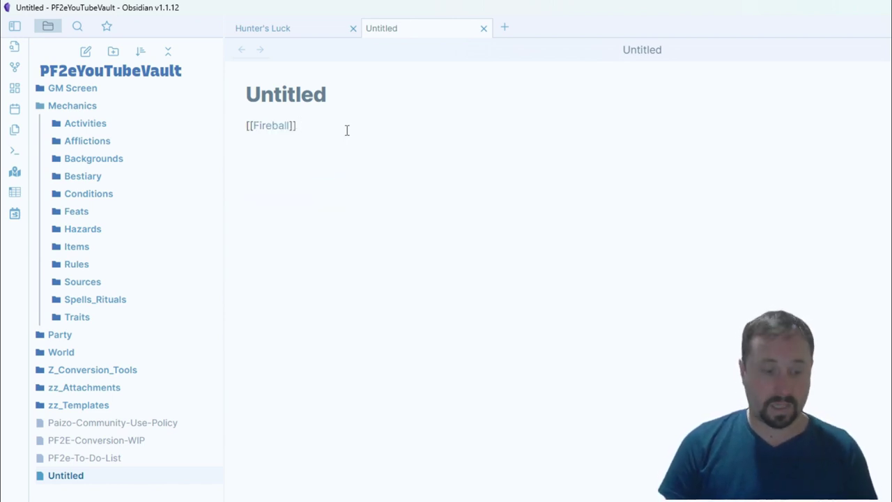
{"action": "type", "text": "is the spell i cast."}
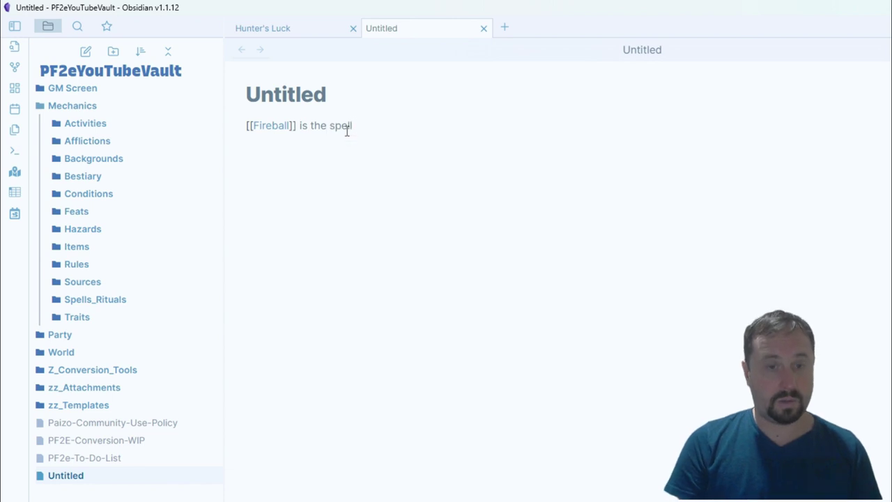
Start a new paragraph in the note with "If you" and insert the Dying link from the suggestions.
{"action": "key", "text": "Return"}
{"action": "key", "text": "Return"}
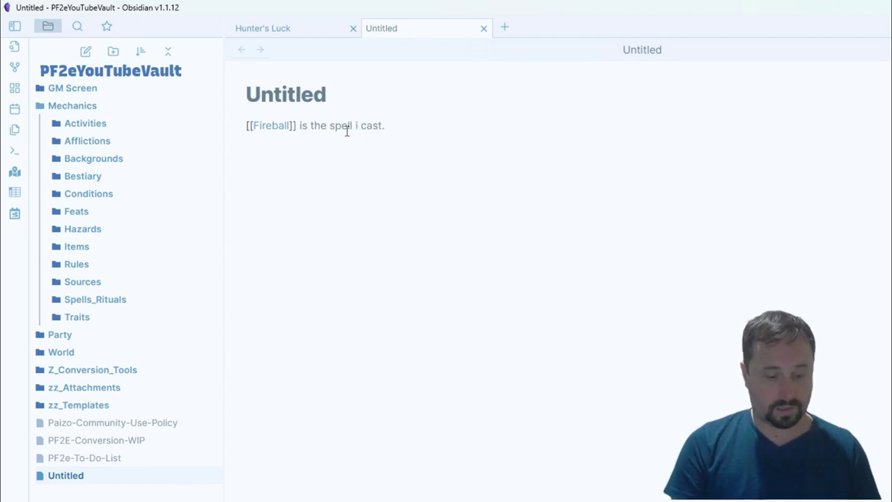
{"action": "type", "text": "If you die"}
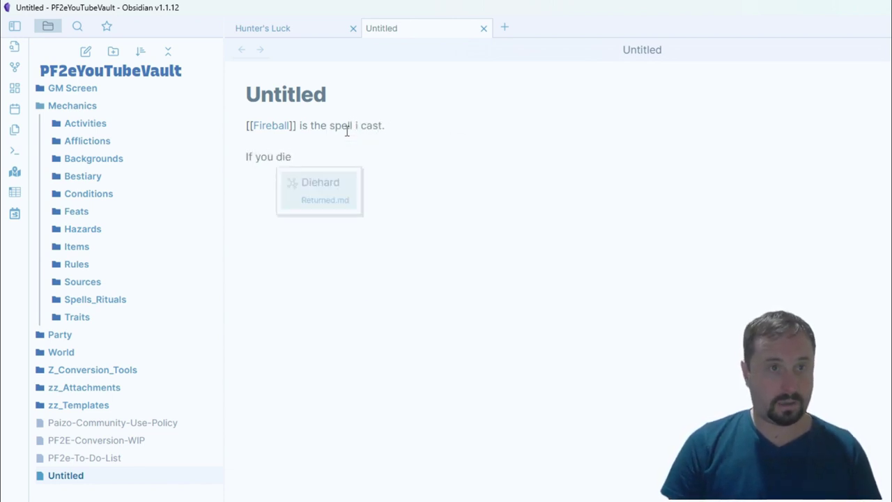
{"action": "key", "text": "BackSpace"}
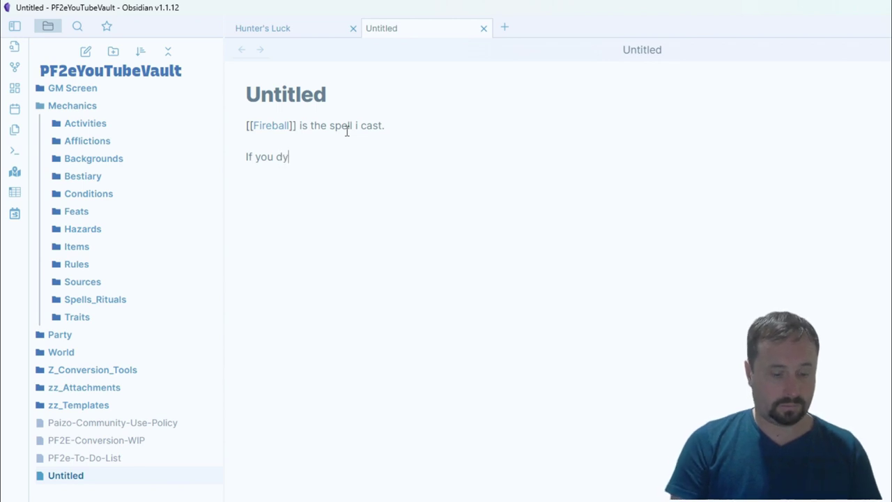
{"action": "type", "text": "ing"}
{"action": "key", "text": "Return"}
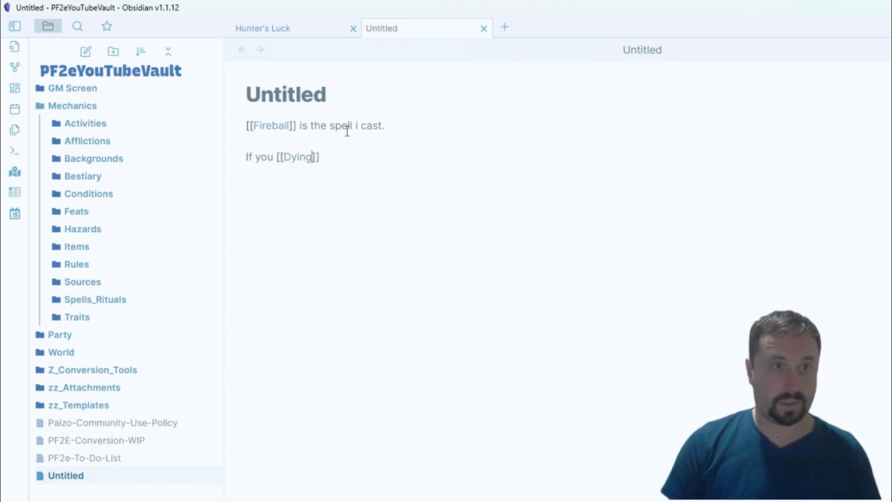
Give the Dying link the display text "die" and finish the sentence with "read these rules.".
{"action": "type", "text": "|d"}
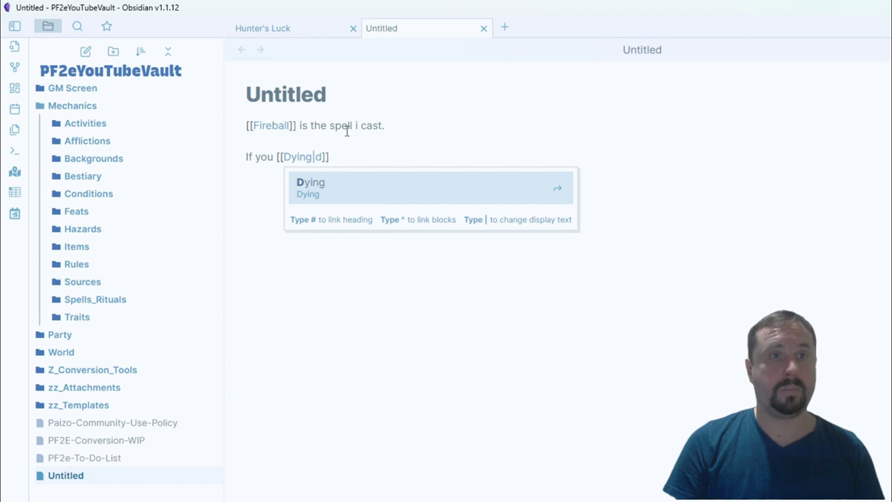
{"action": "type", "text": "ie"}
{"action": "key", "text": "End"}
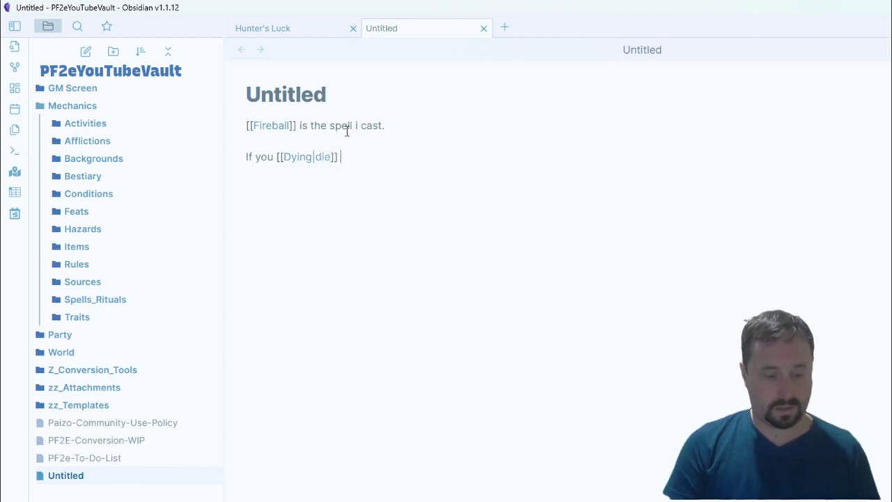
{"action": "type", "text": "read these rules."}
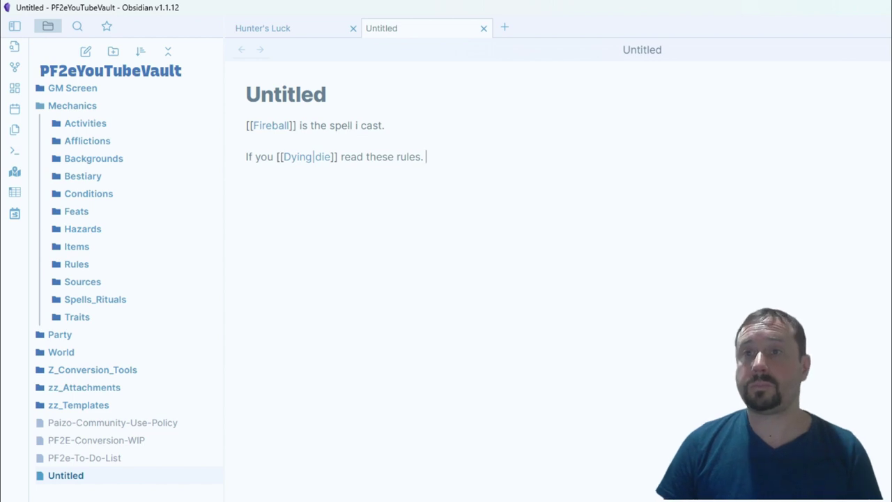
Switch the note to reading view and preview the linked Fireball and Dying pages.
{"action": "key", "text": "ctrl+e"}
{"action": "mouse_move", "coordinate": [255, 136]}
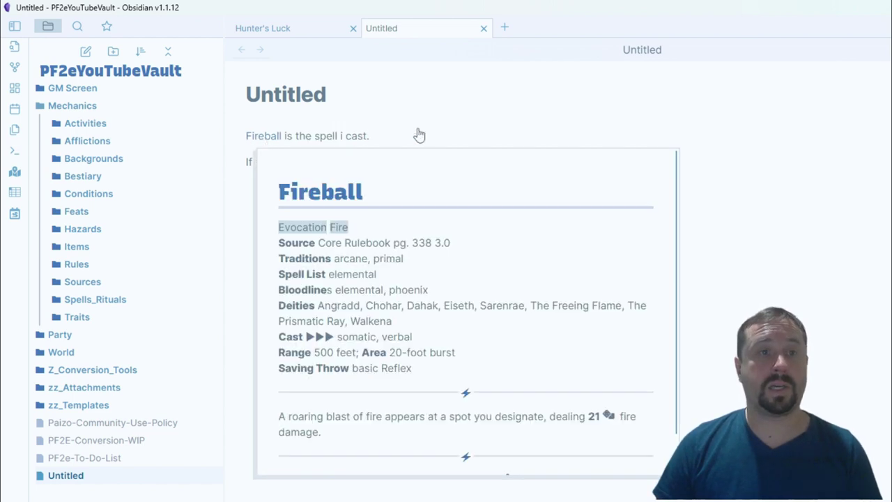
{"action": "mouse_move", "coordinate": [285, 169]}
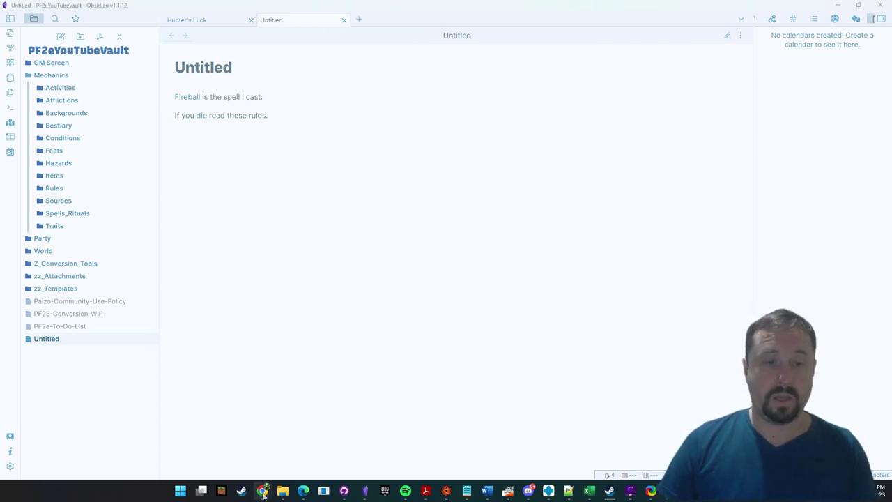
Switch to Chrome and open the Pathfinder/Second_Edition folder of the ObsidianTTRPGShare repository on GitHub.
{"action": "left_click", "coordinate": [371, 436]}
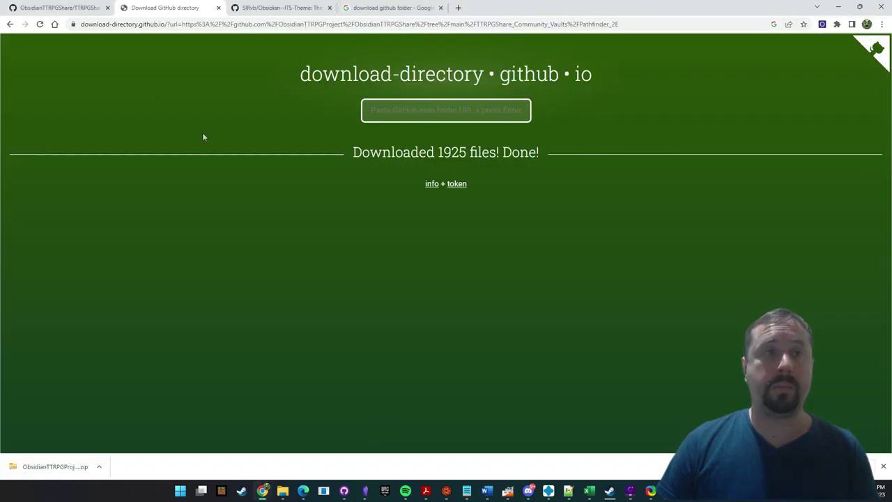
{"action": "left_click", "coordinate": [59, 8]}
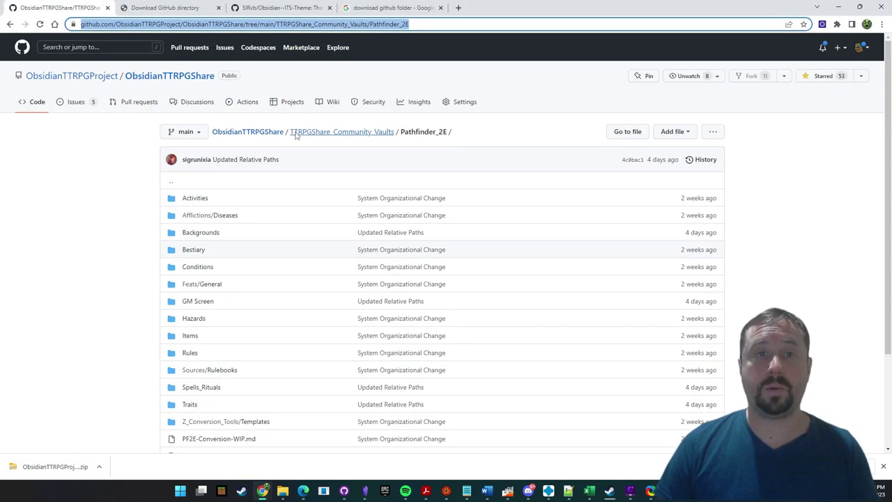
{"action": "left_click", "coordinate": [233, 132]}
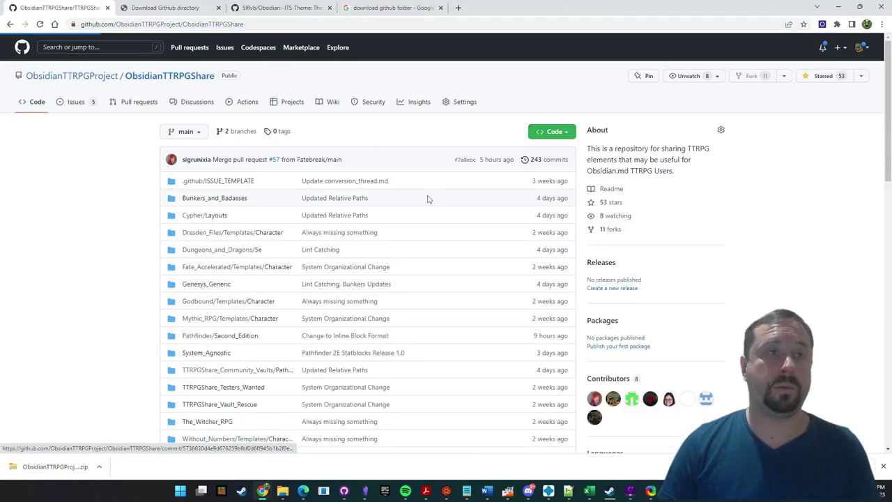
{"action": "scroll", "coordinate": [369, 214], "scroll_direction": "down", "scroll_amount": 1}
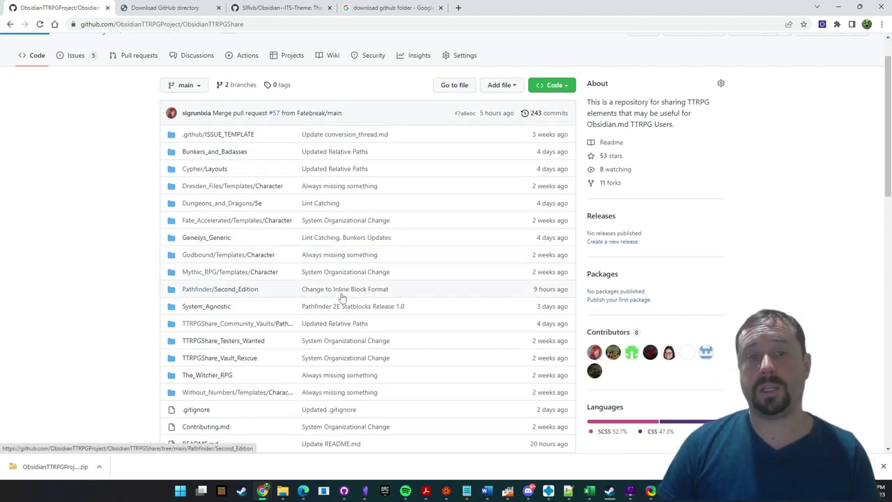
{"action": "left_click", "coordinate": [255, 290]}
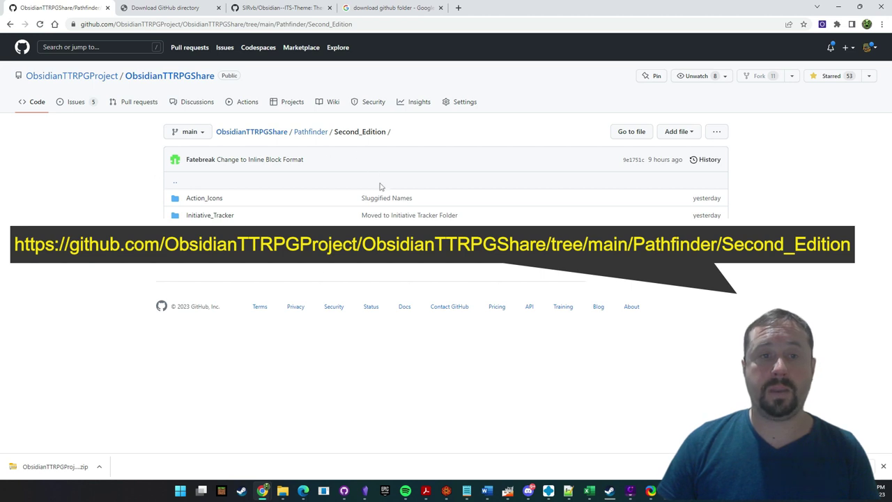
Copy the Second_Edition folder's URL and download the folder as a zip through download-directory.github.io.
{"action": "left_click", "coordinate": [339, 24]}
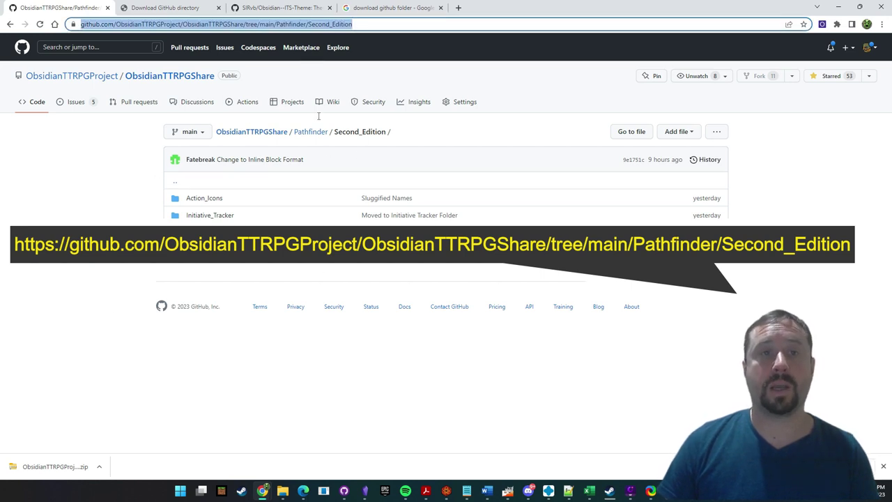
{"action": "key", "text": "ctrl+c"}
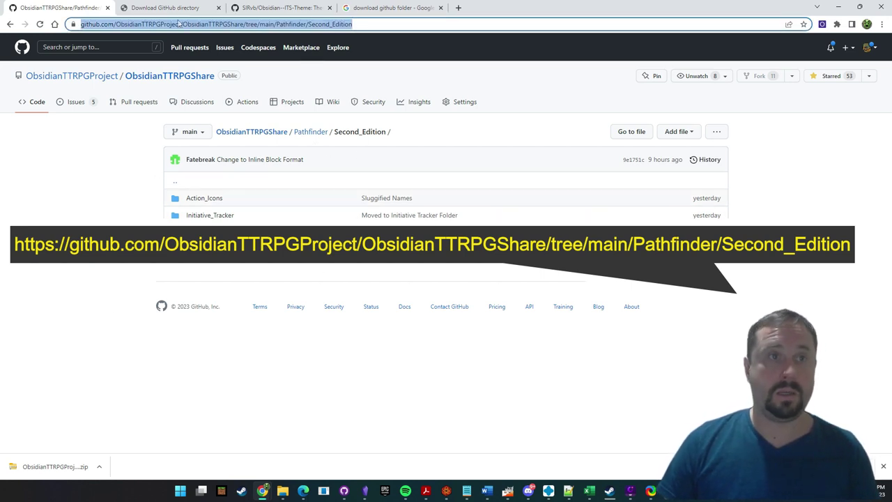
{"action": "left_click", "coordinate": [165, 7]}
{"action": "left_click", "coordinate": [421, 115]}
{"action": "key", "text": "ctrl+v"}
{"action": "key", "text": "Return"}
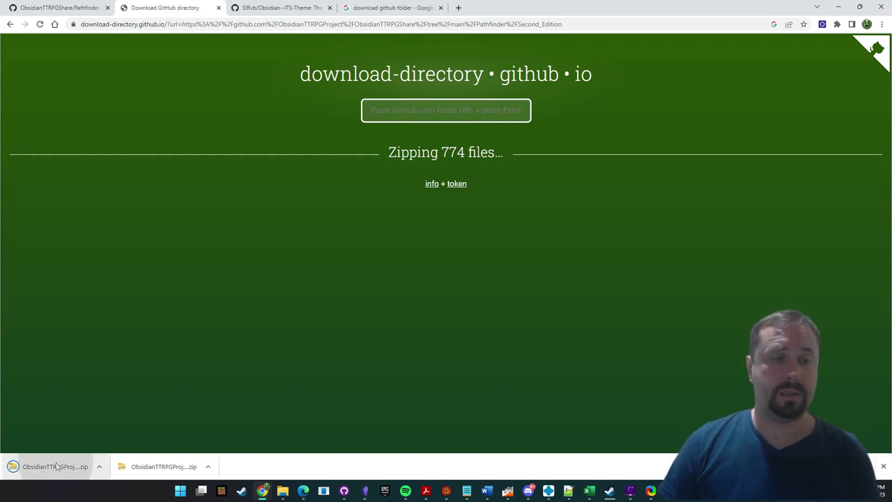
Switch to File Explorer, put the Bestiary 2 window away and view the top level of the Pathfinder-Second_Edition_TTRPG_Statblocks (2) zip.
{"action": "left_click", "coordinate": [279, 494]}
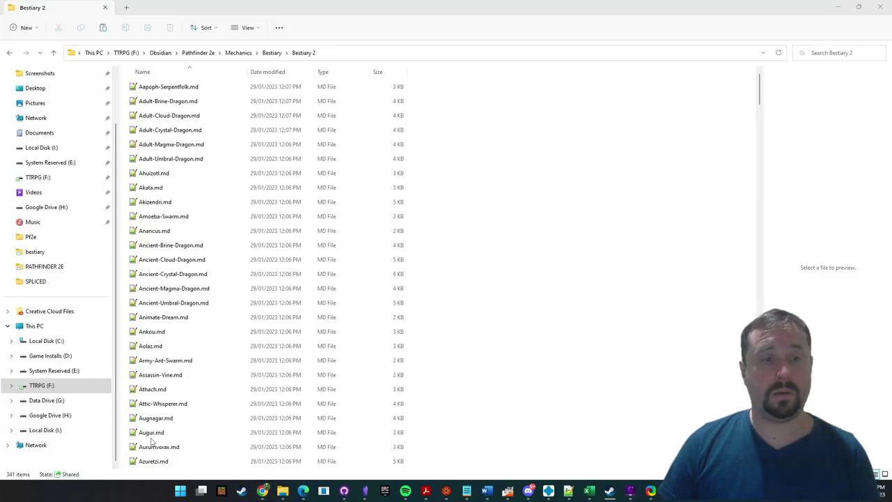
{"action": "left_click", "coordinate": [153, 443]}
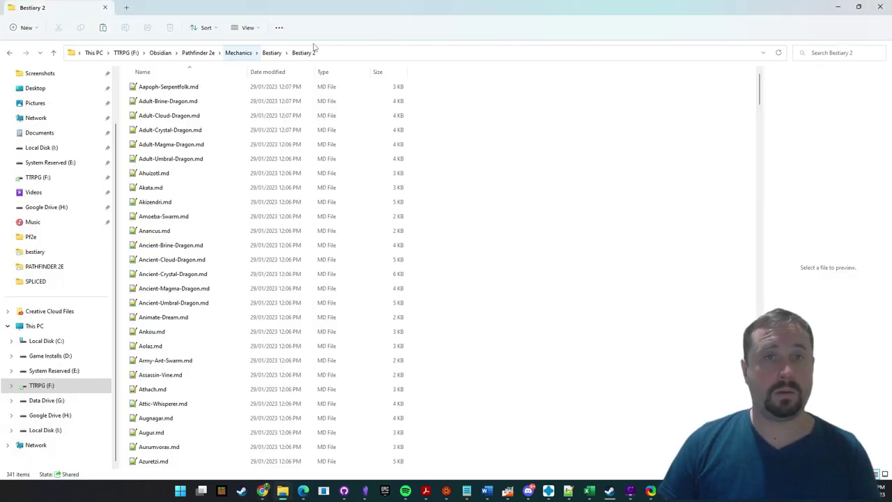
{"action": "left_click", "coordinate": [838, 6]}
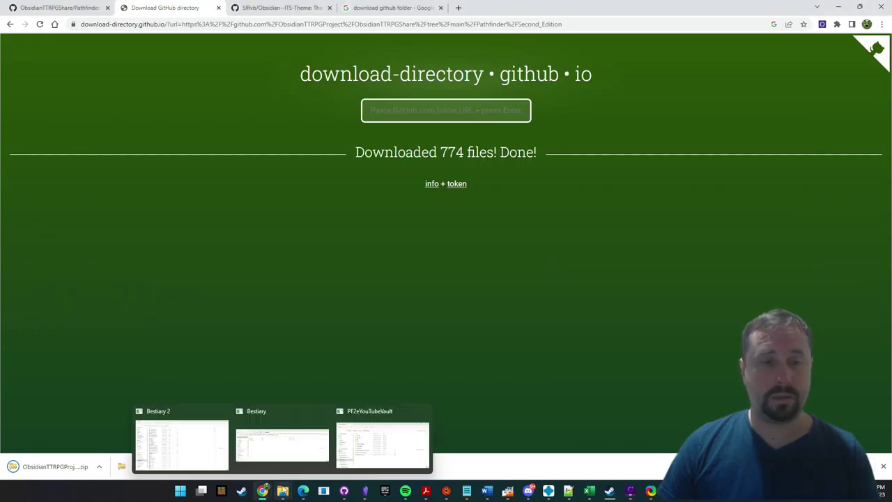
{"action": "left_click", "coordinate": [282, 439]}
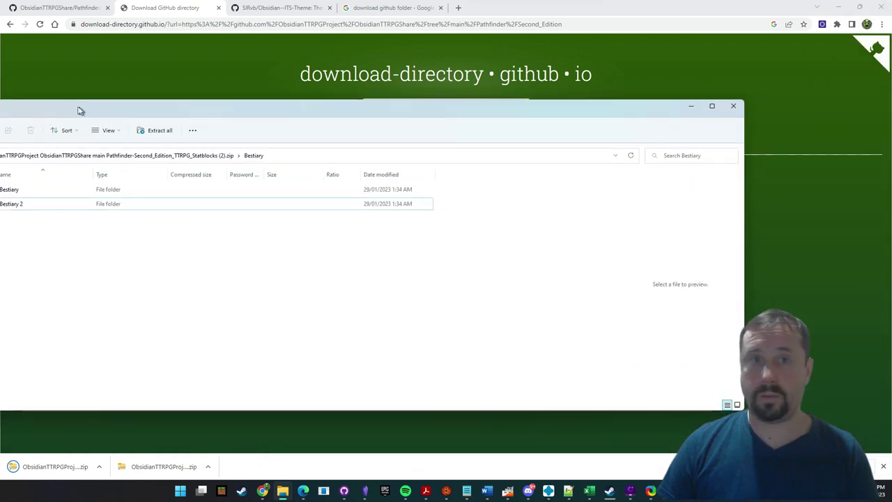
{"action": "left_click_drag", "start_coordinate": [78, 103], "coordinate": [253, 82]}
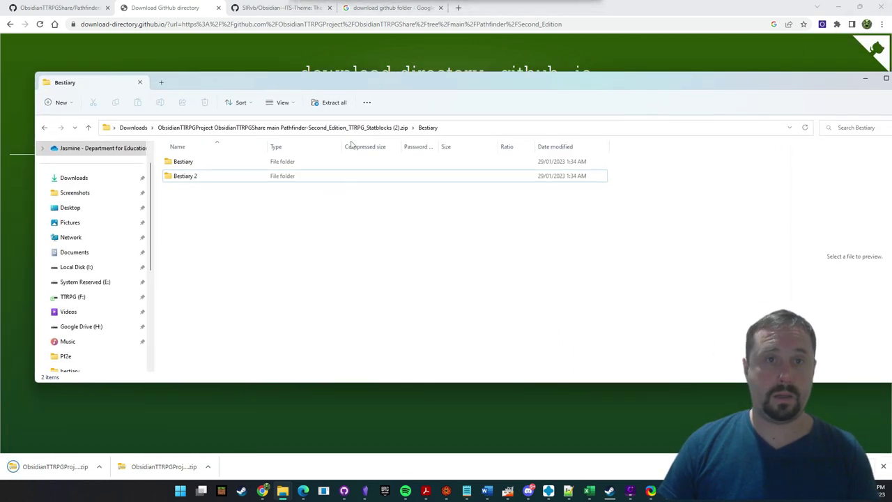
{"action": "left_click", "coordinate": [367, 128]}
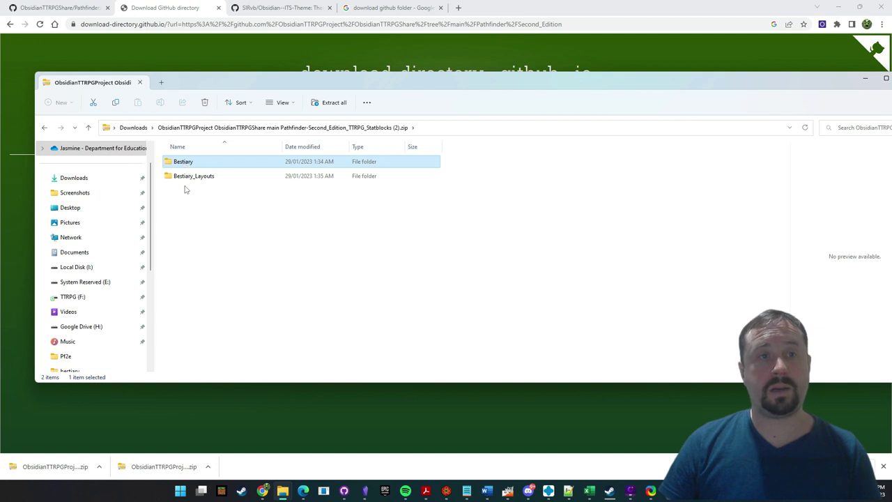
{"action": "left_click", "coordinate": [886, 77]}
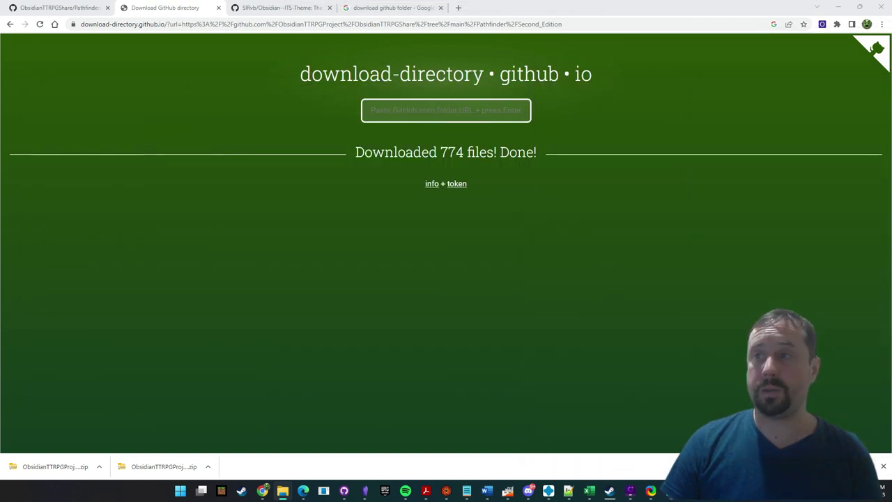
Switch to the PF2eYouTubeVault in Obsidian, reveal its Mechanics/Bestiary folder in File Explorer and open that folder.
{"action": "left_click", "coordinate": [839, 7]}
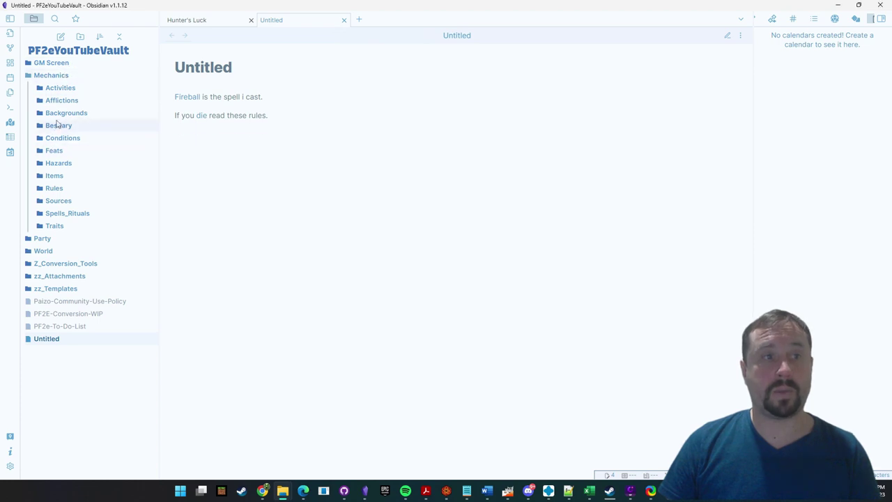
{"action": "right_click", "coordinate": [56, 124]}
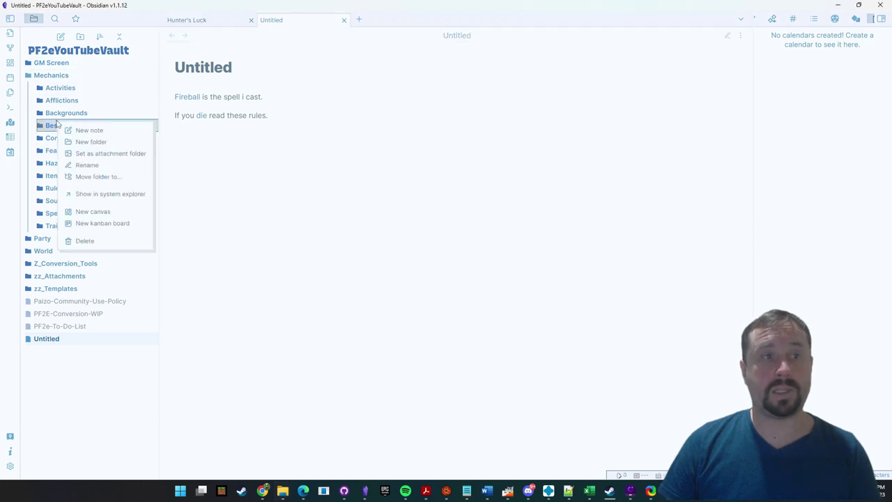
{"action": "left_click", "coordinate": [103, 194]}
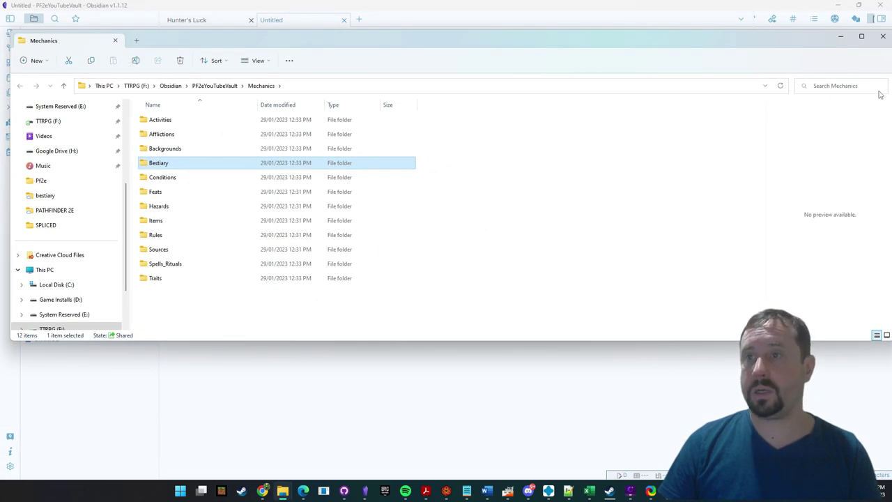
{"action": "left_click_drag", "start_coordinate": [808, 31], "coordinate": [727, 37]}
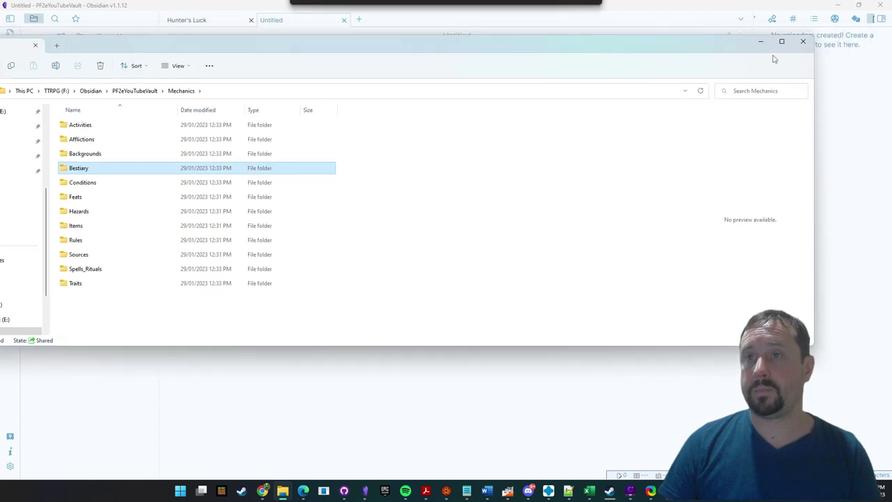
{"action": "left_click_drag", "start_coordinate": [814, 68], "coordinate": [474, 95]}
{"action": "left_click_drag", "start_coordinate": [308, 60], "coordinate": [570, 106]}
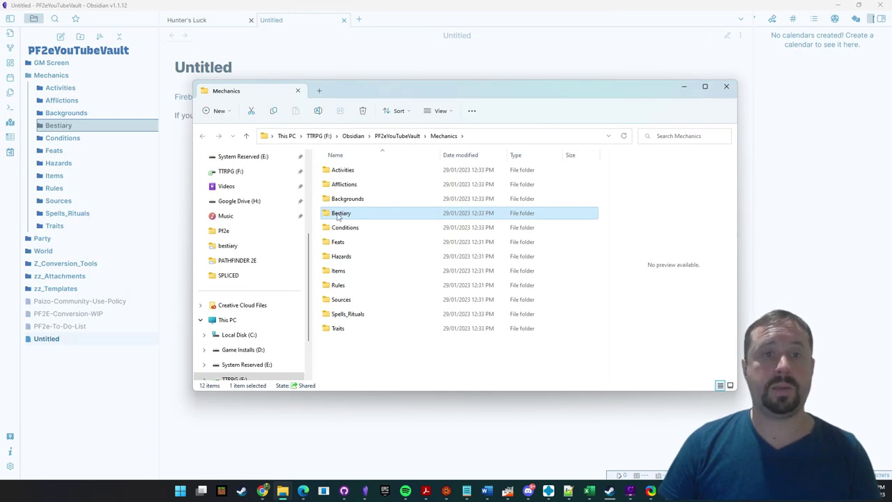
{"action": "double_click", "coordinate": [340, 213]}
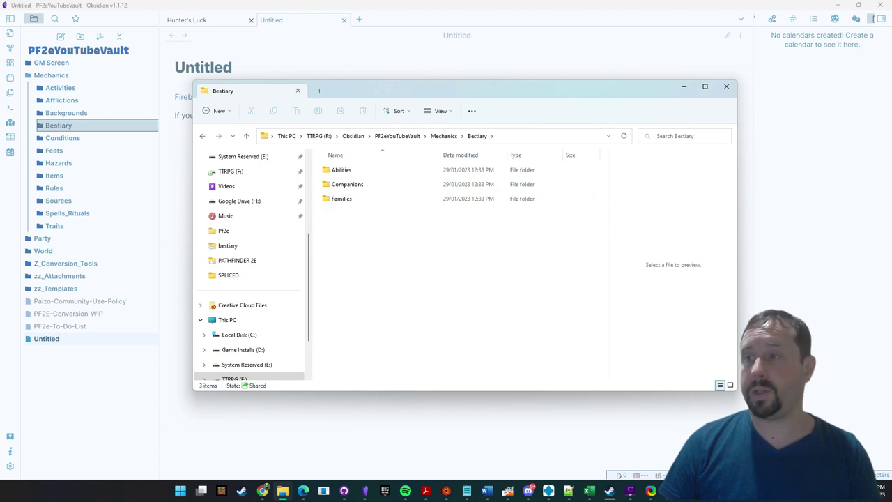
Copy the Bestiary and Bestiary 2 folders from the downloaded statblocks zip into the vault's Mechanics/Bestiary folder.
{"action": "left_click_drag", "start_coordinate": [891, 133], "coordinate": [671, 145]}
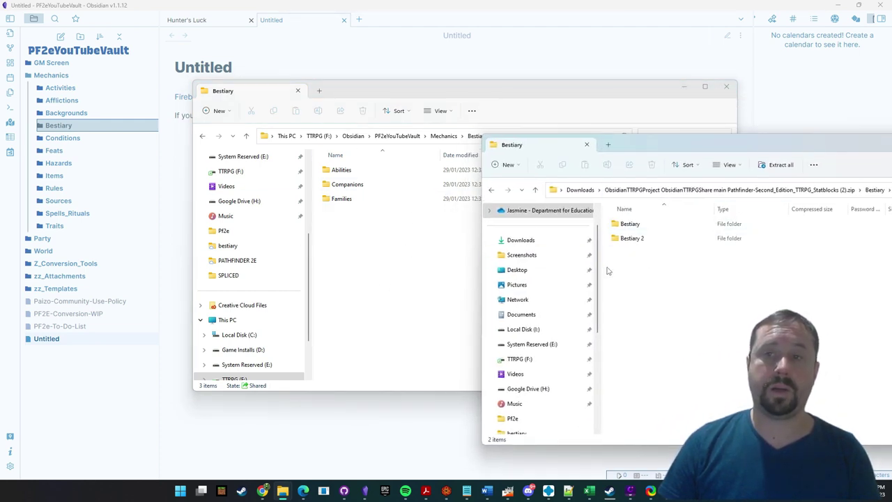
{"action": "left_click_drag", "start_coordinate": [638, 261], "coordinate": [538, 319]}
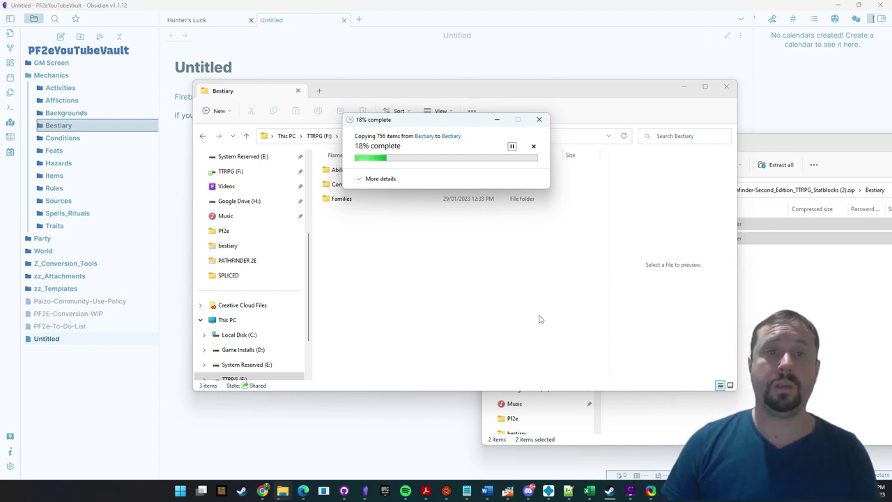
{"action": "left_click", "coordinate": [795, 301]}
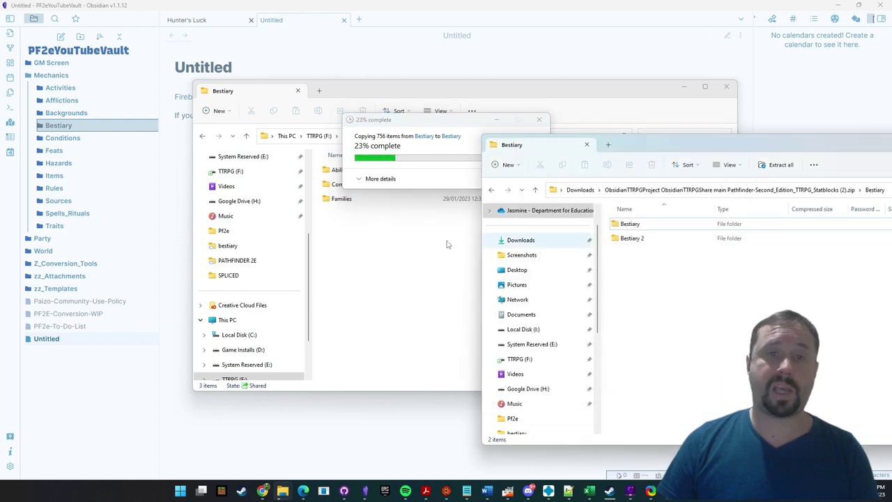
{"action": "left_click_drag", "start_coordinate": [761, 144], "coordinate": [704, 150]}
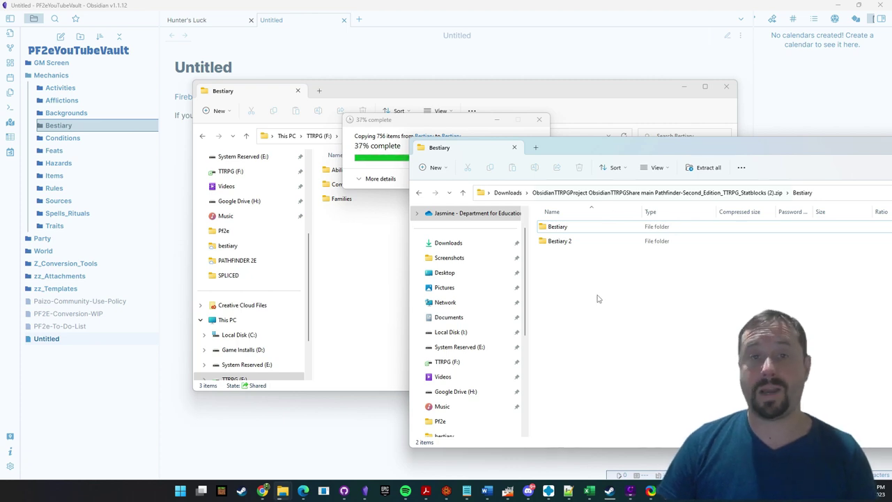
{"action": "left_click_drag", "start_coordinate": [562, 151], "coordinate": [622, 156]}
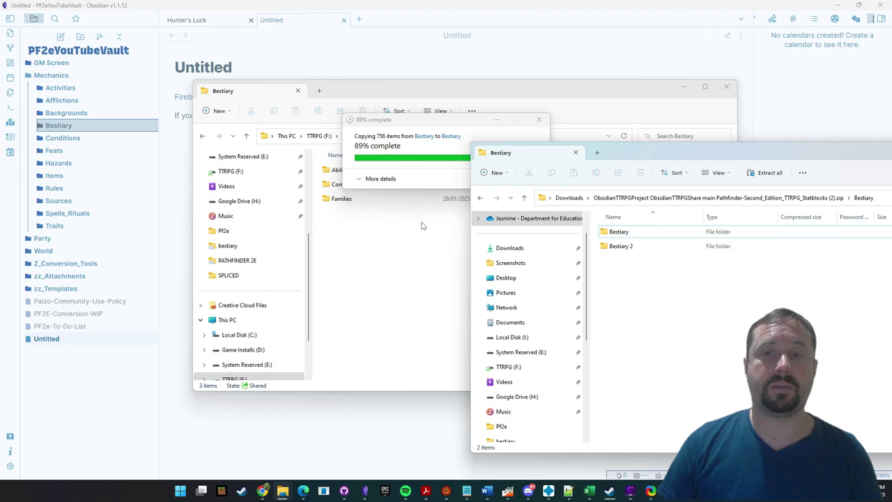
{"action": "left_click_drag", "start_coordinate": [675, 151], "coordinate": [891, 154]}
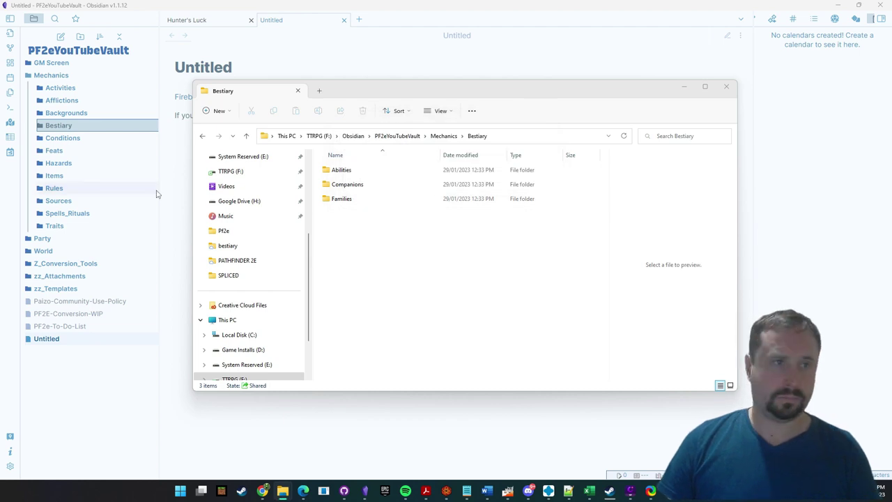
Return to Obsidian, expand the copied Bestiary folder inside Mechanics/Bestiary, and open the Adamantine-Golem note.
{"action": "left_click", "coordinate": [756, 206]}
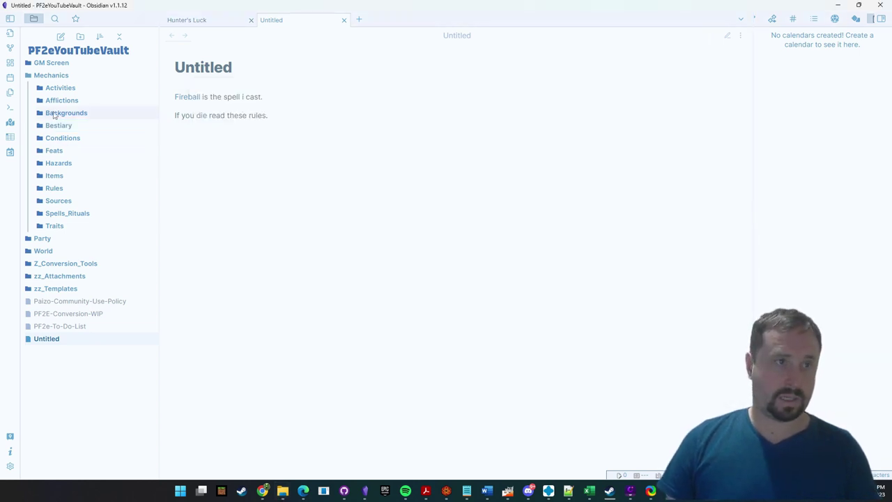
{"action": "left_click", "coordinate": [64, 128]}
{"action": "left_click", "coordinate": [73, 150]}
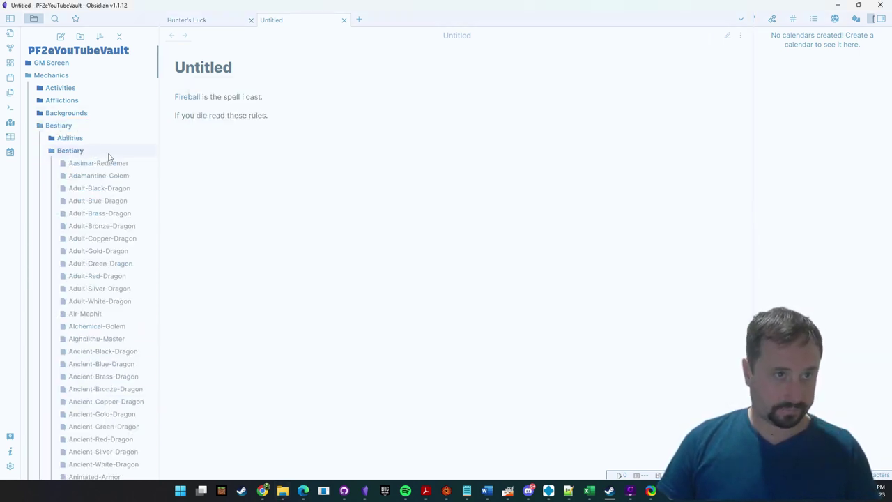
{"action": "scroll", "coordinate": [117, 221], "scroll_direction": "down", "scroll_amount": 4}
{"action": "scroll", "coordinate": [117, 221], "scroll_direction": "up", "scroll_amount": 5}
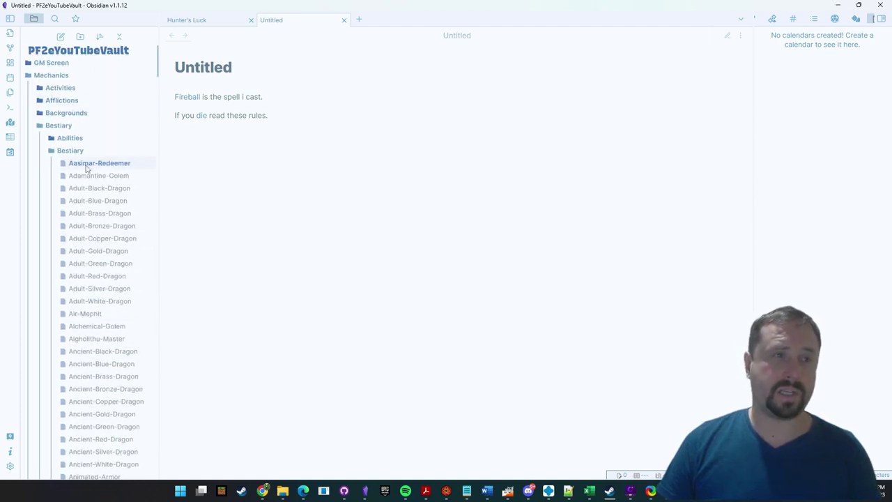
{"action": "left_click", "coordinate": [94, 175]}
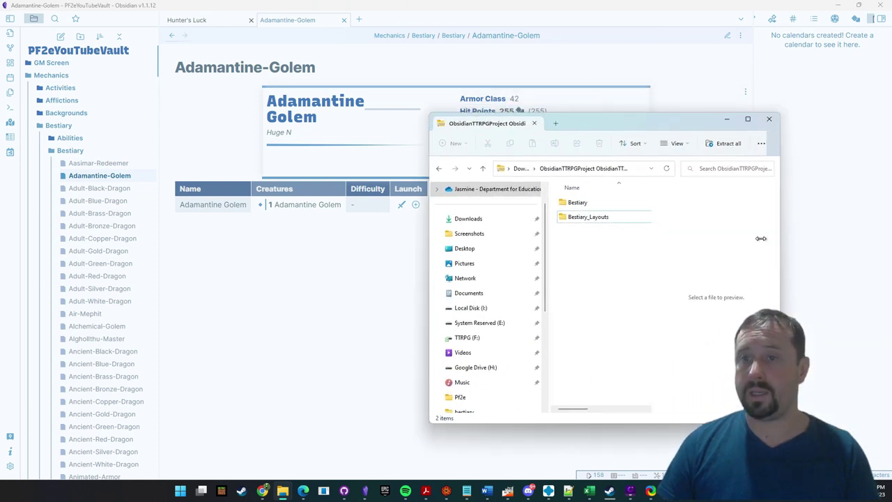
Open the Bestiary_Layouts folder in the downloaded zip and copy the Template-2ETools-Monster-Handlebar.md file.
{"action": "left_click_drag", "start_coordinate": [662, 127], "coordinate": [497, 74]}
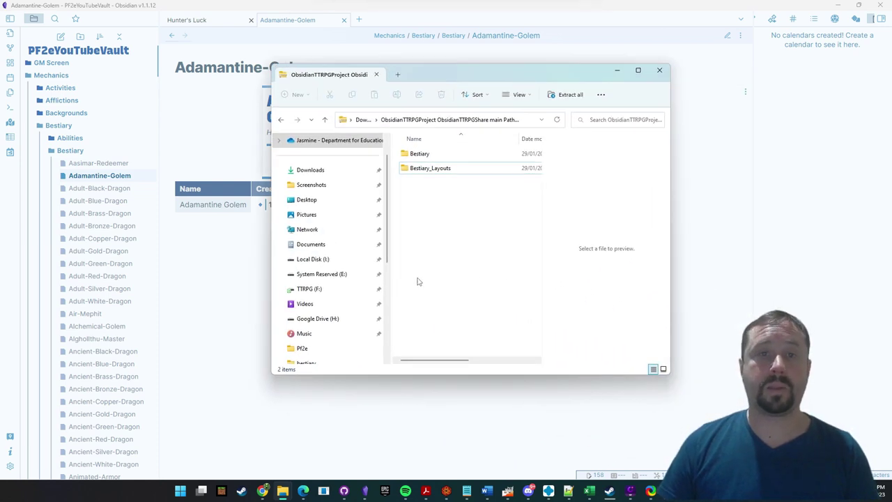
{"action": "left_click", "coordinate": [423, 164]}
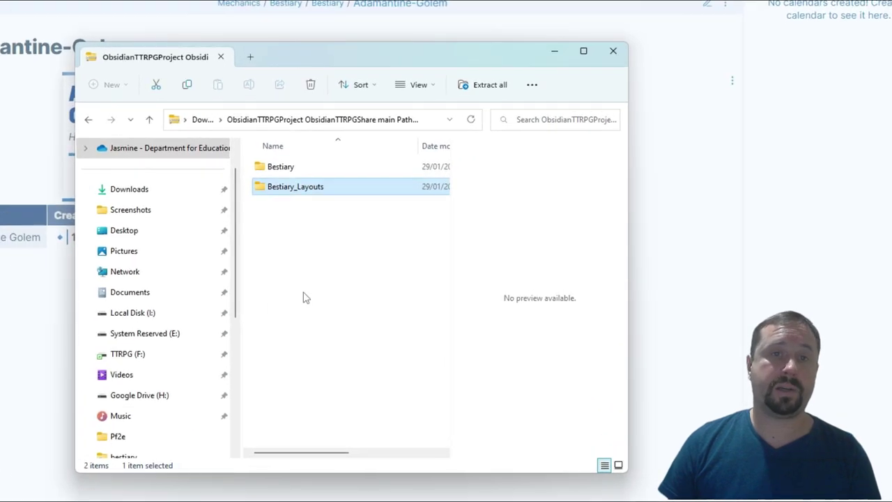
{"action": "key", "text": "Return"}
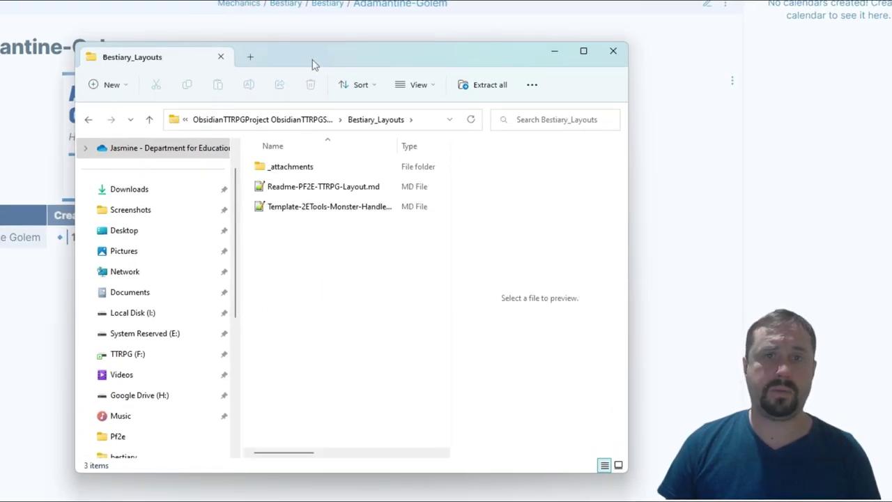
{"action": "left_click_drag", "start_coordinate": [313, 64], "coordinate": [382, 46]}
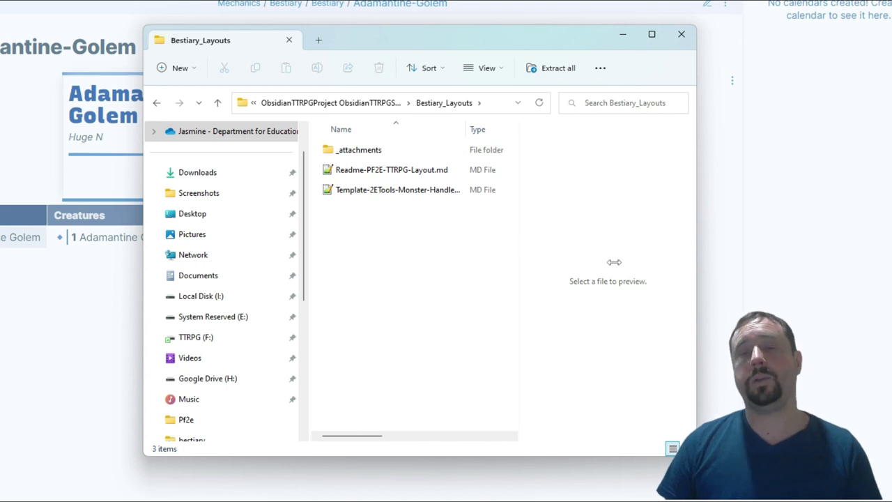
{"action": "left_click_drag", "start_coordinate": [459, 44], "coordinate": [393, 46]}
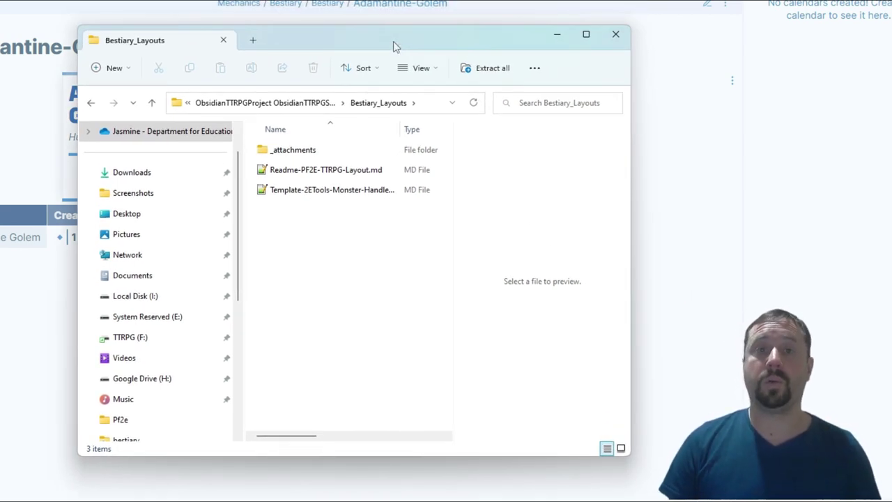
{"action": "left_click", "coordinate": [305, 190]}
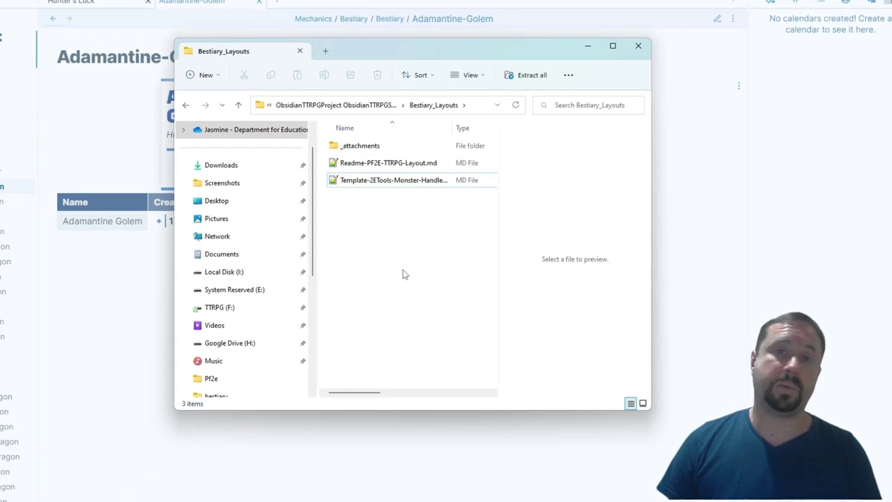
{"action": "left_click", "coordinate": [340, 301]}
{"action": "left_click_drag", "start_coordinate": [454, 60], "coordinate": [891, 129]}
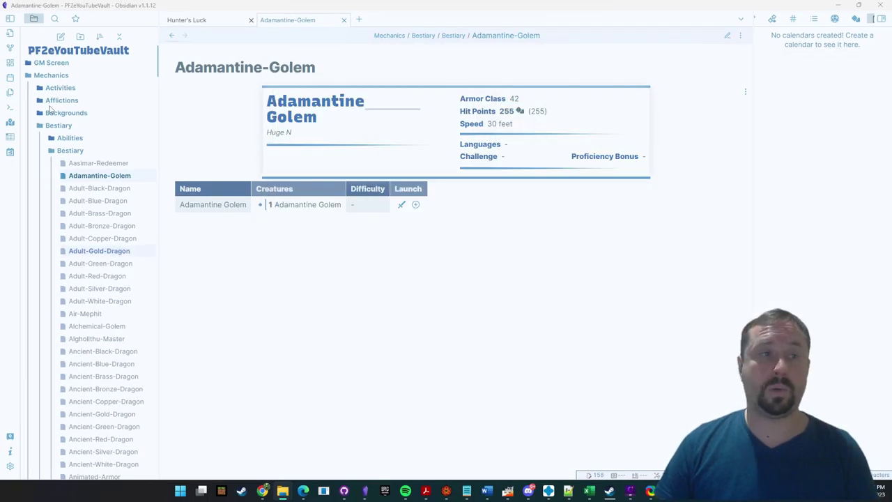
Open the vault's zz_Templates folder in File Explorer and create a subfolder named Handlebar Templates.
{"action": "left_click", "coordinate": [120, 36]}
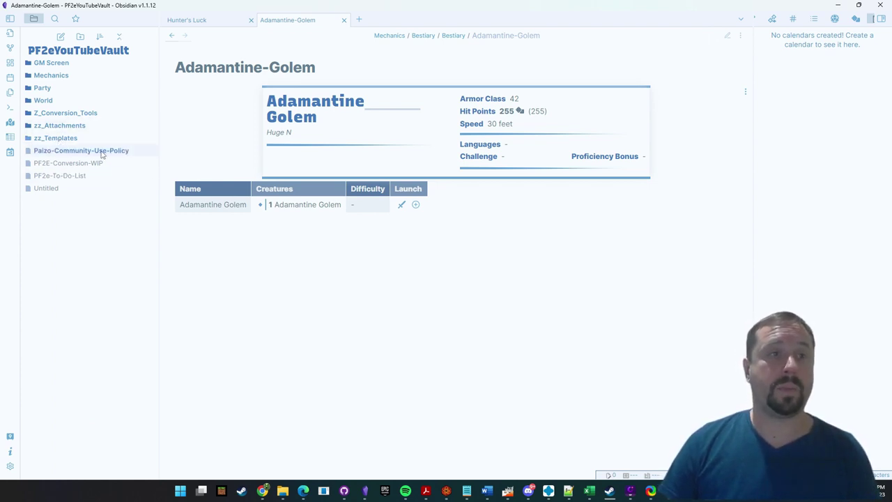
{"action": "right_click", "coordinate": [50, 137]}
{"action": "left_click", "coordinate": [91, 209]}
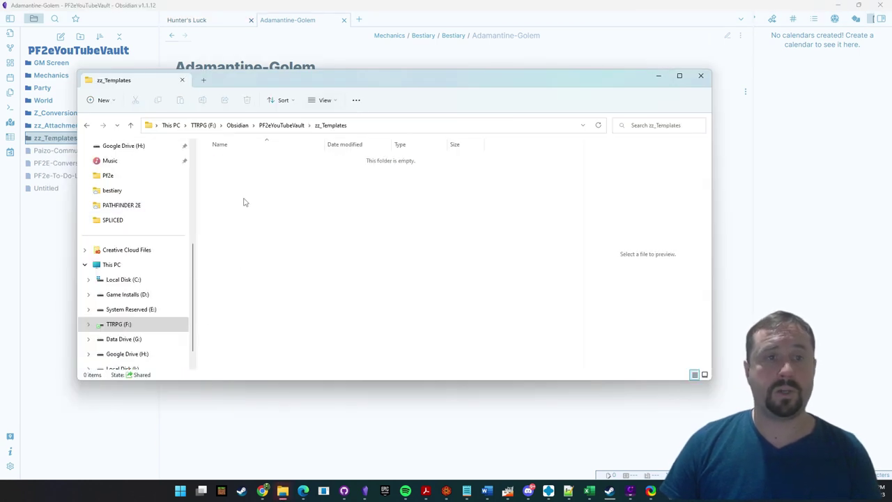
{"action": "right_click", "coordinate": [246, 202]}
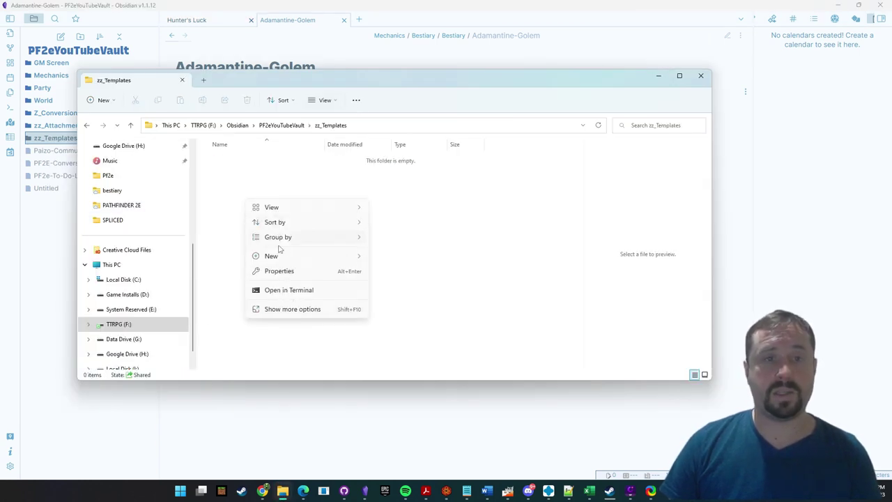
{"action": "mouse_move", "coordinate": [270, 259]}
{"action": "left_click", "coordinate": [386, 28]}
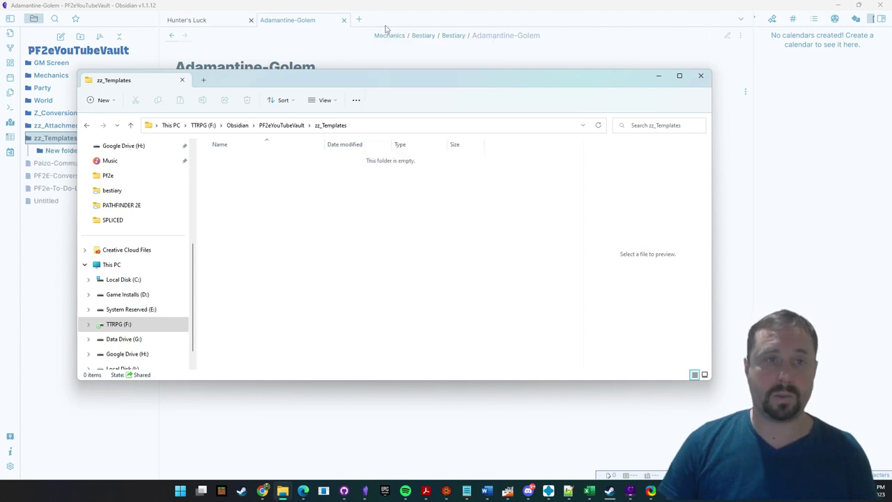
{"action": "type", "text": "H"}
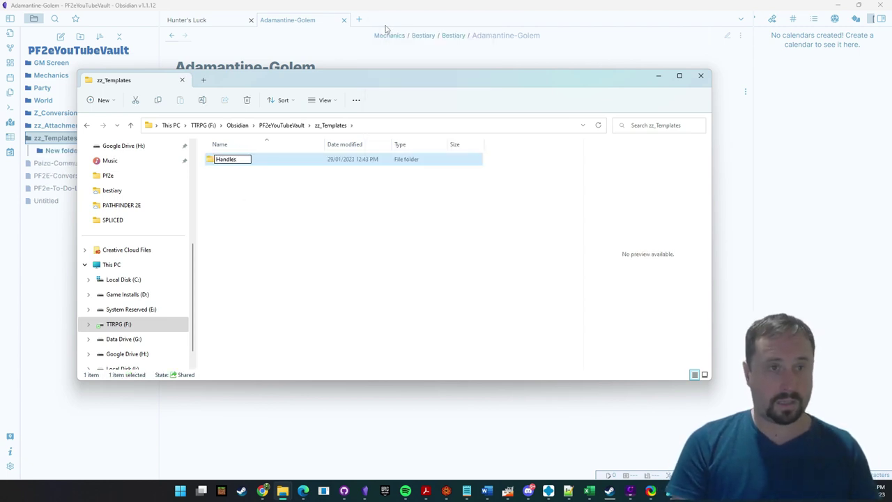
{"action": "type", "text": "andlebar Templates"}
{"action": "key", "text": "Return"}
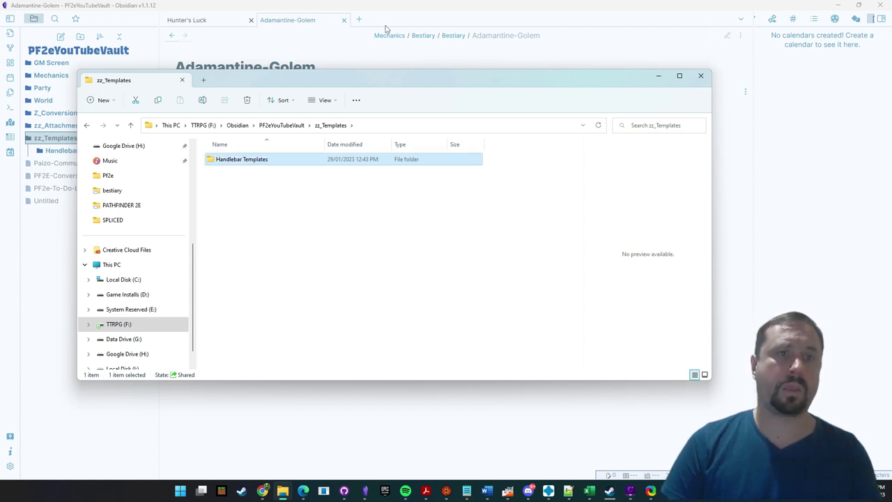
Paste the copied Template-2ETools-Monster-Handlebar.md file into the Handlebar Templates folder.
{"action": "key", "text": "Return"}
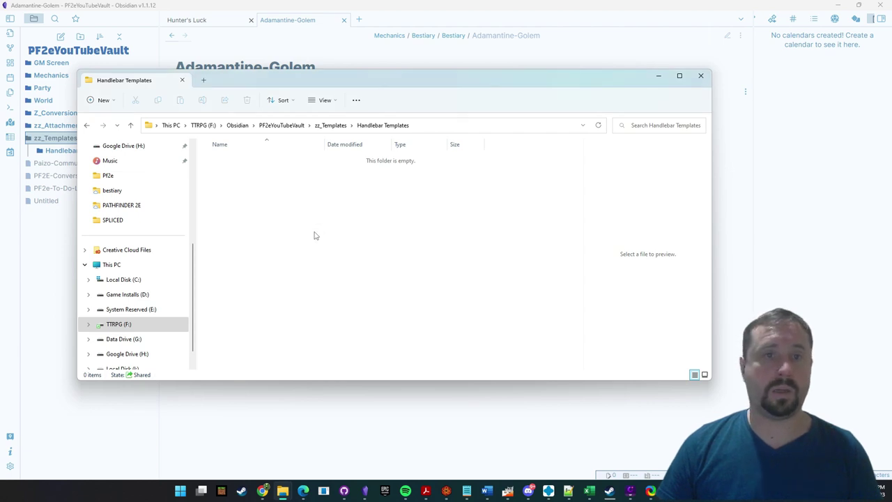
{"action": "key", "text": "ctrl+v"}
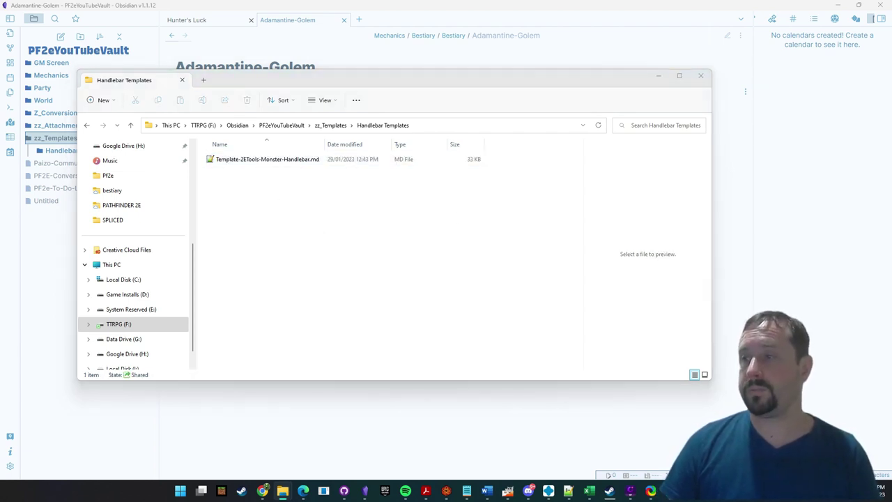
{"action": "left_click", "coordinate": [432, 267]}
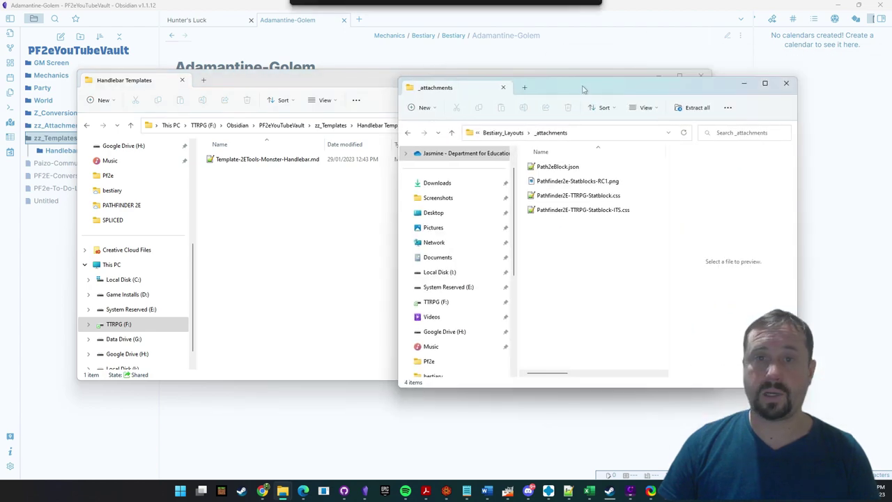
Reopen the _attachments folder inside the zip's Bestiary_Layouts folder and copy the Pathfinder2E-TTRPG-Statblock.css file.
{"action": "left_click", "coordinate": [621, 134]}
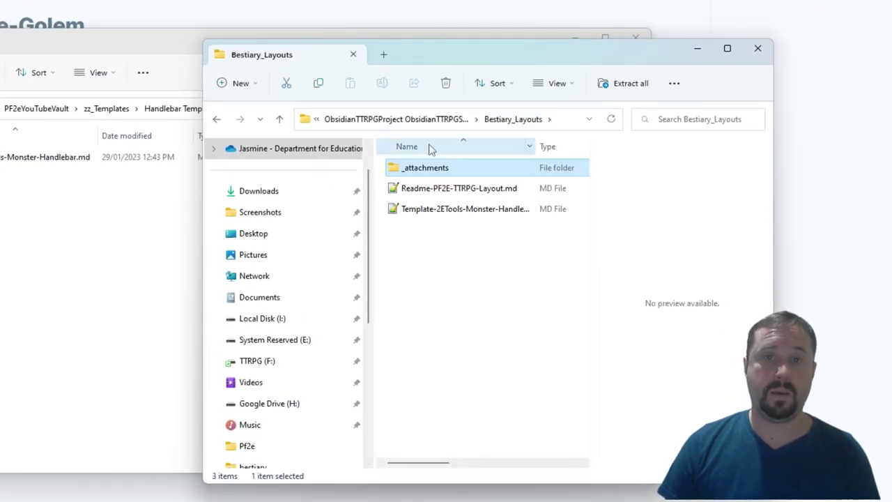
{"action": "left_click", "coordinate": [419, 119]}
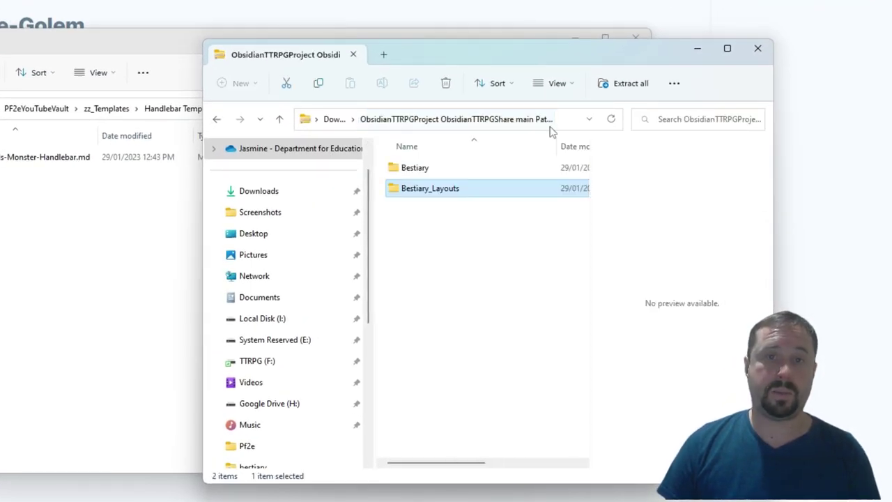
{"action": "double_click", "coordinate": [427, 190]}
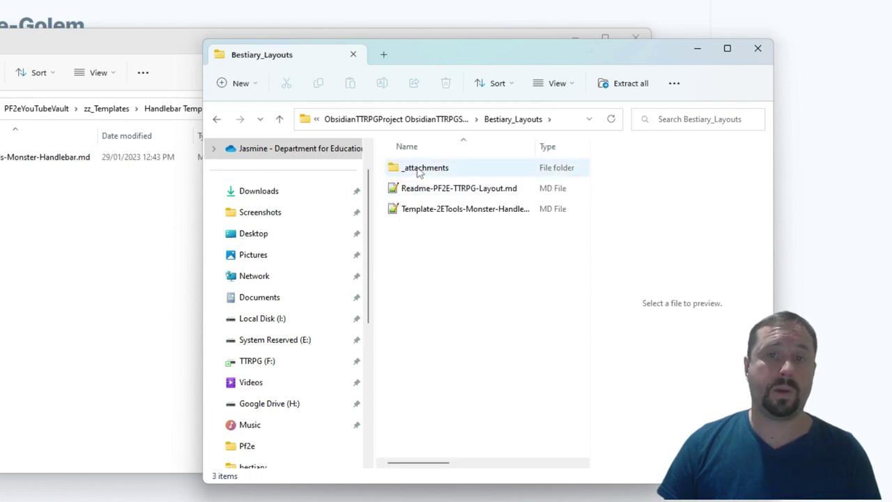
{"action": "double_click", "coordinate": [419, 172]}
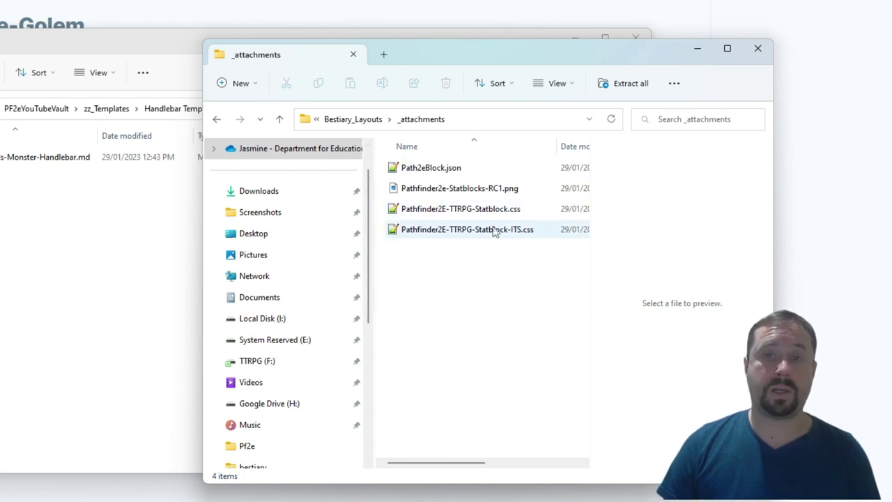
{"action": "left_click", "coordinate": [459, 211]}
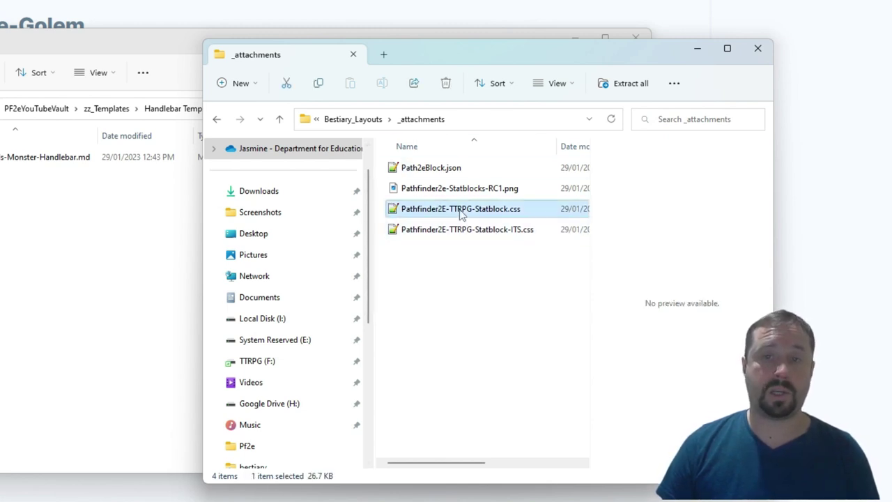
{"action": "left_click", "coordinate": [496, 285]}
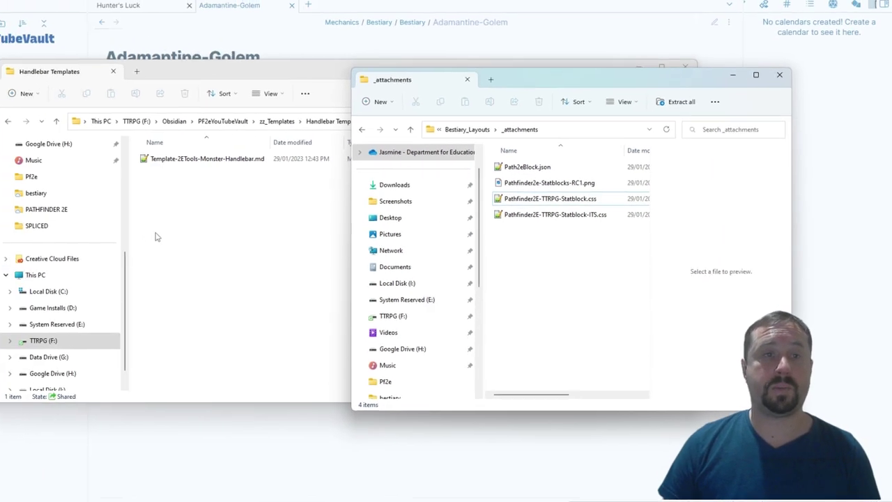
Open the snippets folder inside PF2eYouTubeVault's .obsidian folder and paste the copied Pathfinder2E-TTRPG-Statblock.css file there.
{"action": "left_click", "coordinate": [157, 237]}
{"action": "left_click", "coordinate": [174, 121]}
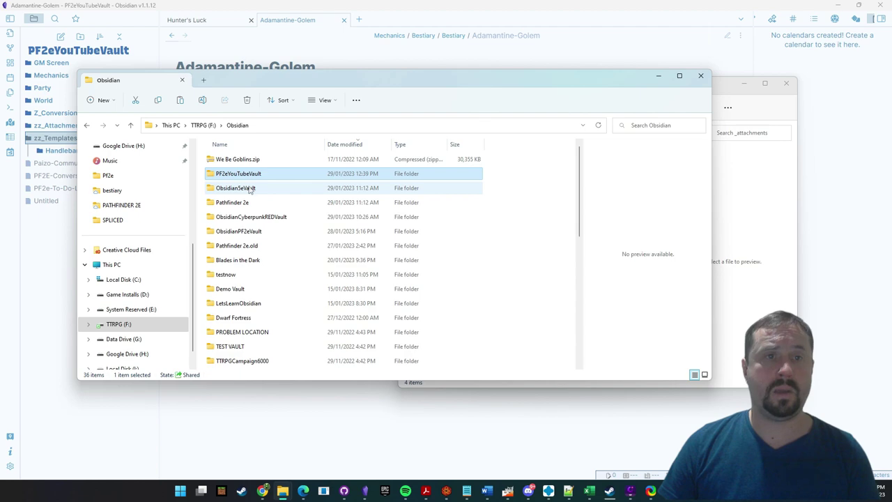
{"action": "double_click", "coordinate": [244, 177]}
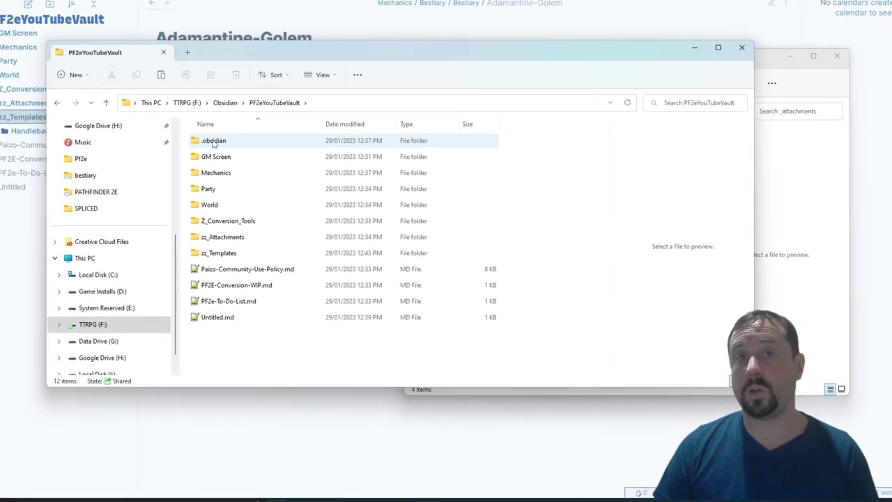
{"action": "double_click", "coordinate": [214, 141]}
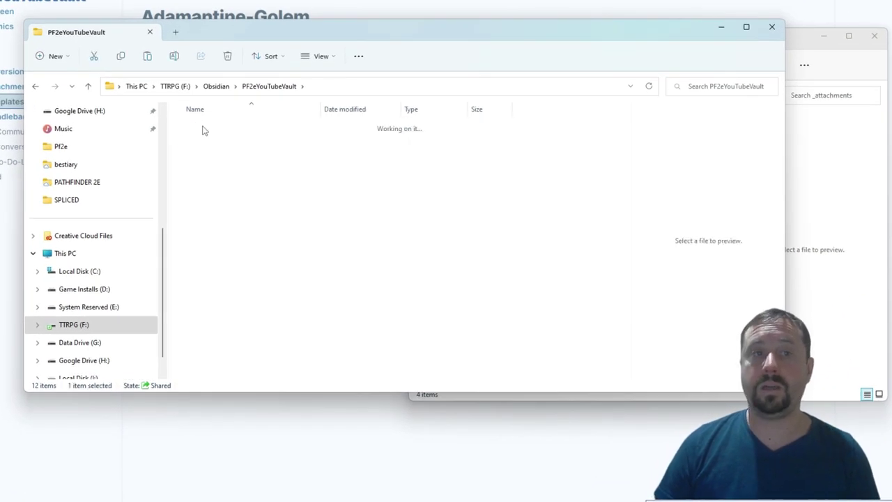
{"action": "double_click", "coordinate": [209, 144]}
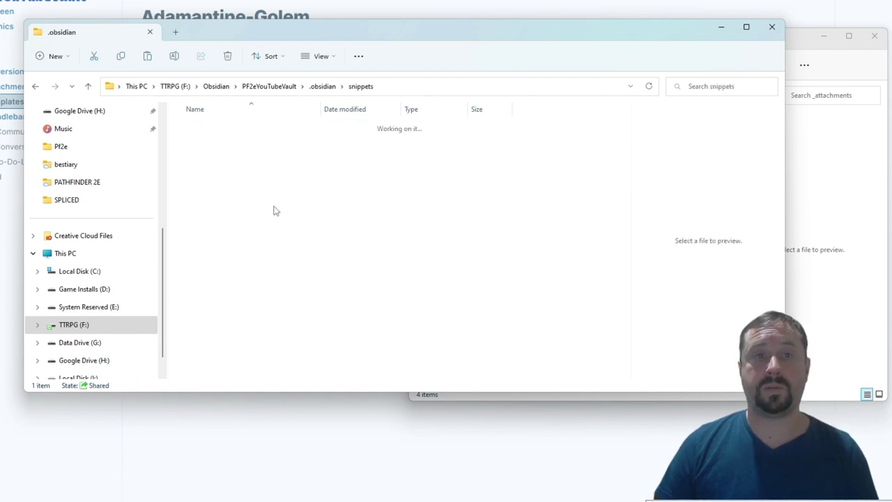
{"action": "key", "text": "ctrl+v"}
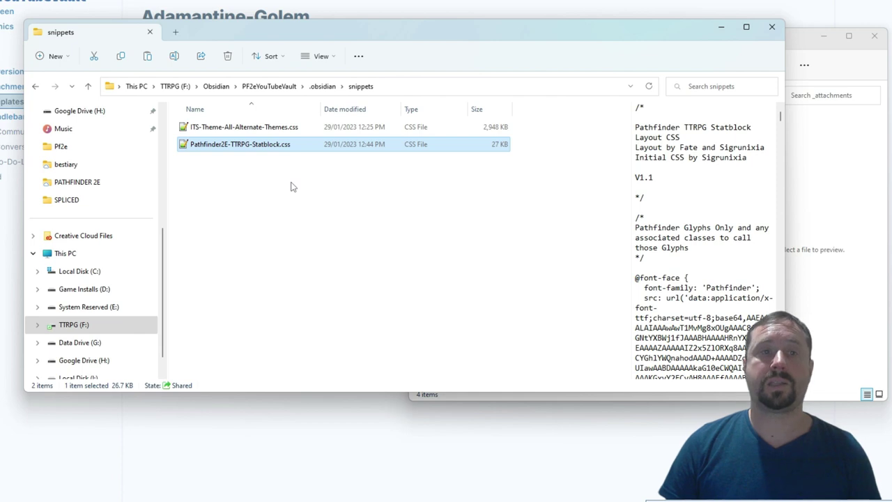
{"action": "left_click", "coordinate": [233, 206]}
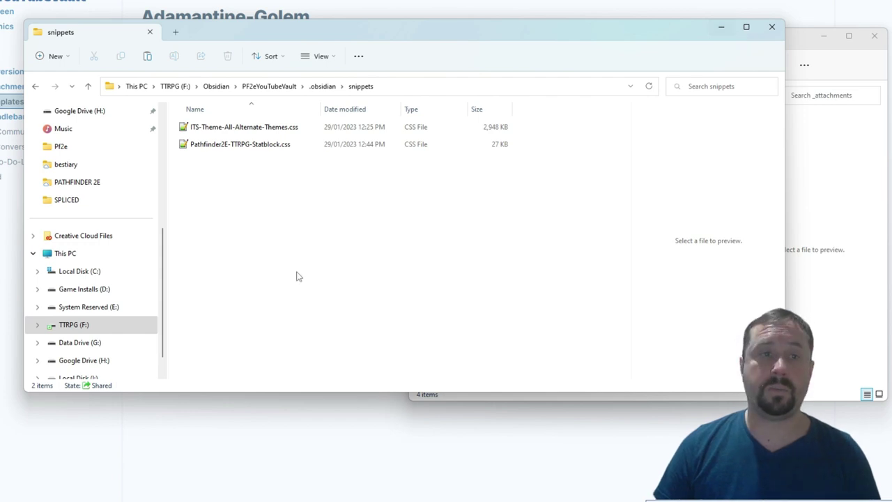
Return to Obsidian, enable the Pathfinder2E-TTRPG-Statblock CSS snippet in the Appearance settings, and close the settings.
{"action": "left_click", "coordinate": [258, 454]}
{"action": "left_click", "coordinate": [10, 465]}
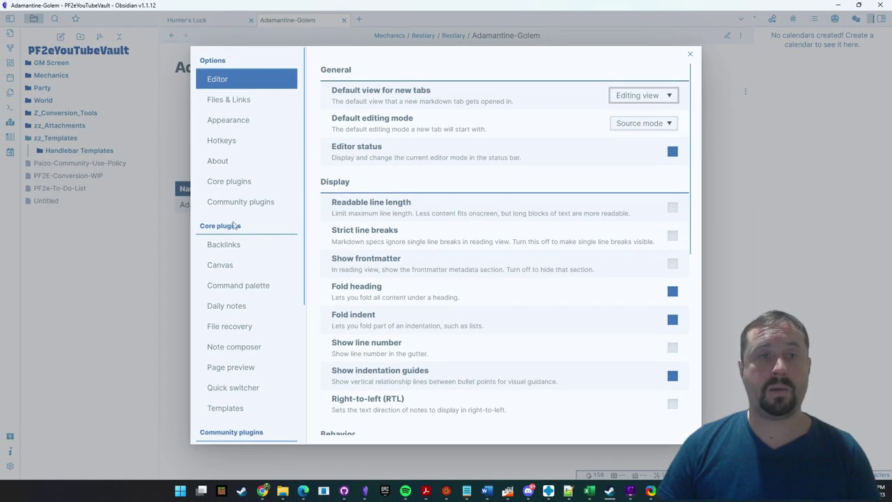
{"action": "left_click", "coordinate": [253, 120]}
{"action": "scroll", "coordinate": [550, 196], "scroll_direction": "down", "scroll_amount": 5}
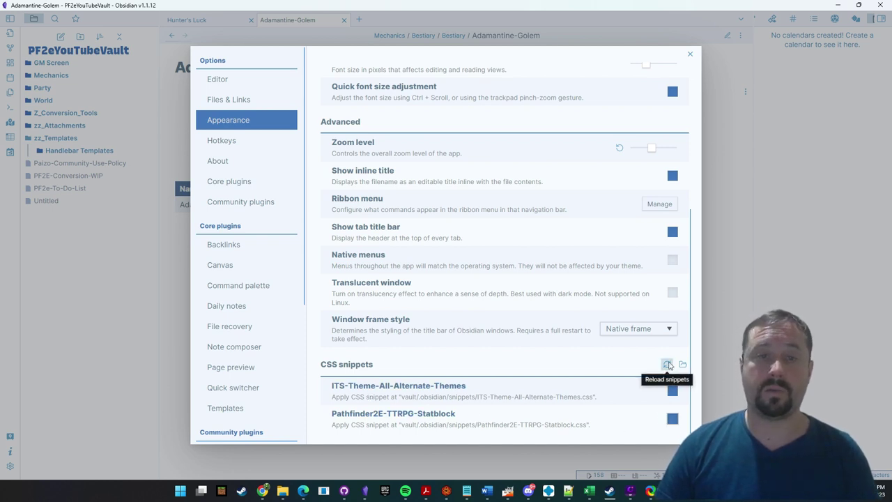
{"action": "scroll", "coordinate": [488, 279], "scroll_direction": "up", "scroll_amount": 1}
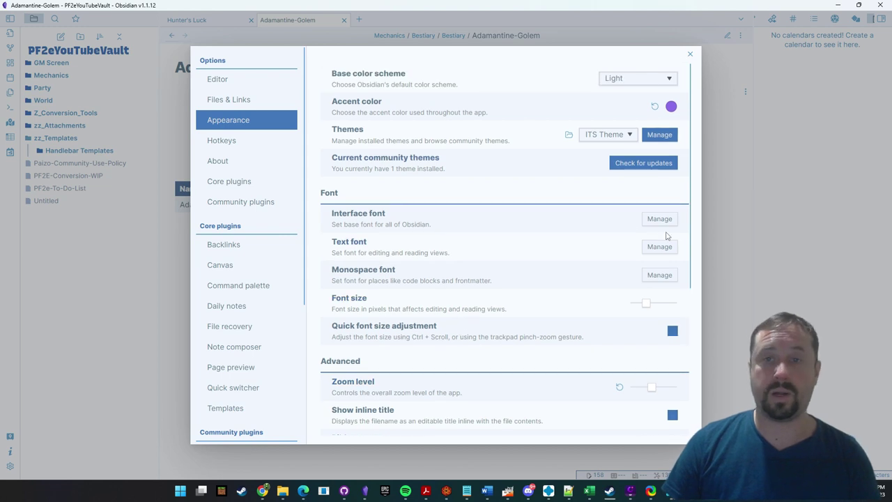
{"action": "left_click", "coordinate": [721, 110]}
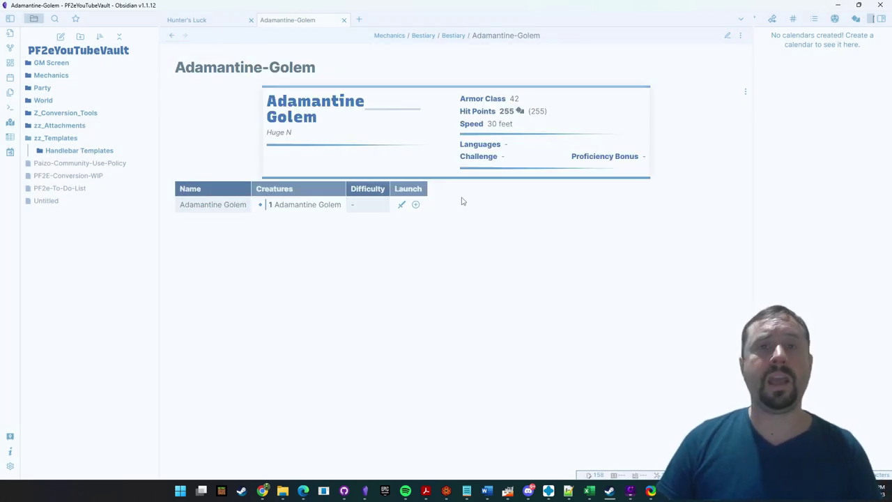
{"action": "mouse_move", "coordinate": [283, 497]}
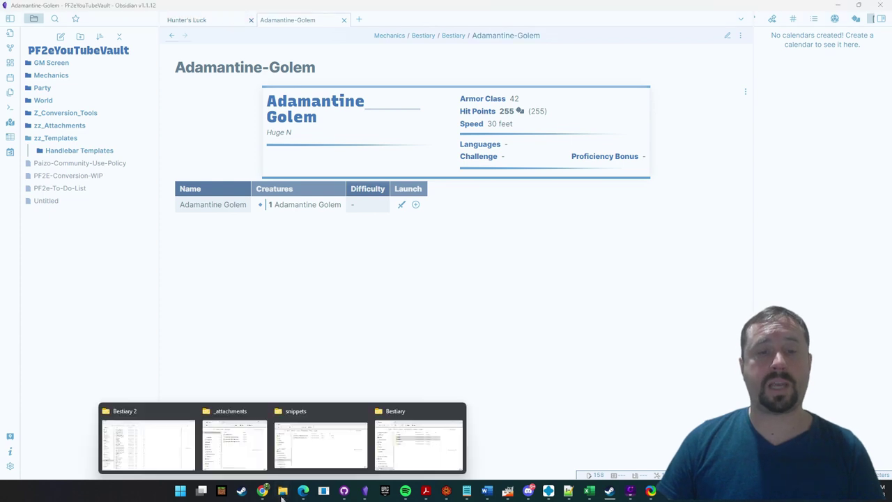
{"action": "left_click", "coordinate": [429, 435]}
{"action": "left_click", "coordinate": [367, 248]}
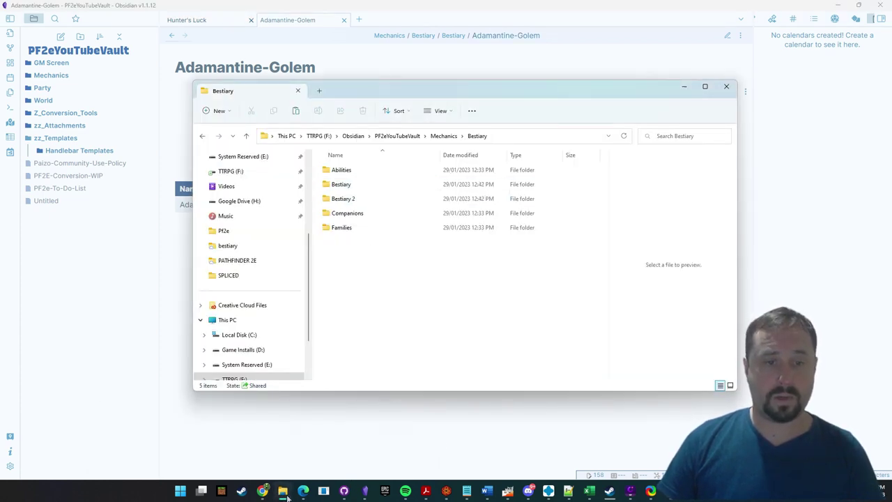
{"action": "mouse_move", "coordinate": [286, 494]}
{"action": "left_click", "coordinate": [302, 445]}
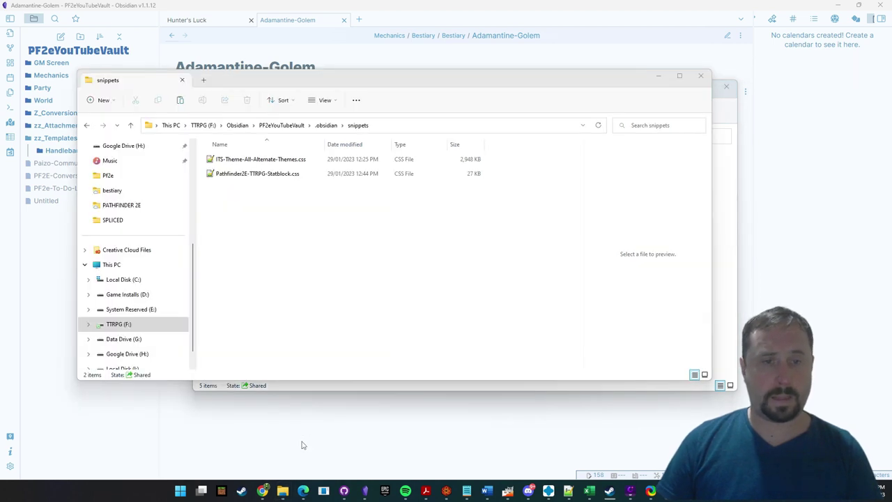
Copy Path2eBlock.json from the zip's _attachments folder into the Downloads folder, replacing the existing file.
{"action": "mouse_move", "coordinate": [283, 494]}
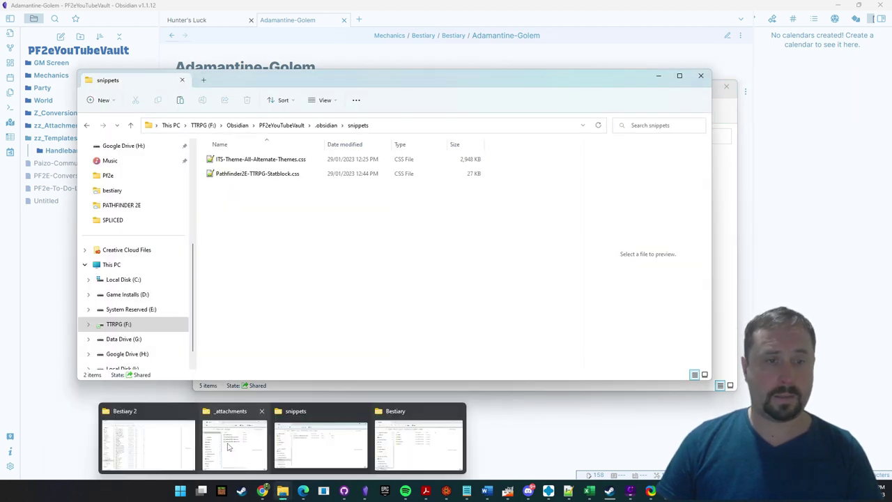
{"action": "left_click", "coordinate": [235, 454]}
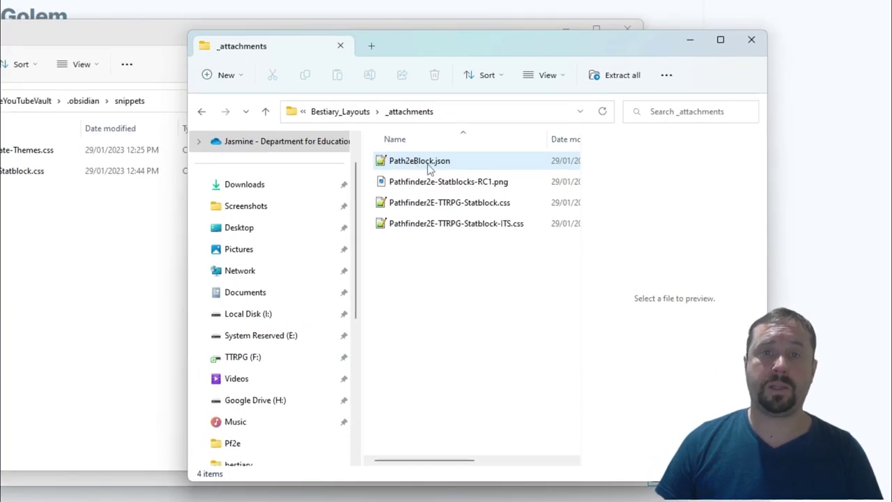
{"action": "left_click", "coordinate": [409, 158]}
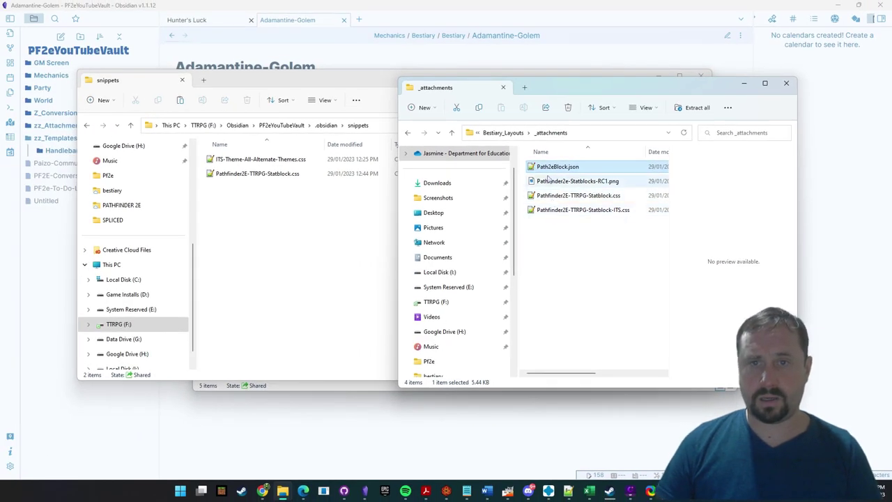
{"action": "scroll", "coordinate": [422, 221], "scroll_direction": "up", "scroll_amount": 1}
{"action": "left_click", "coordinate": [432, 213]}
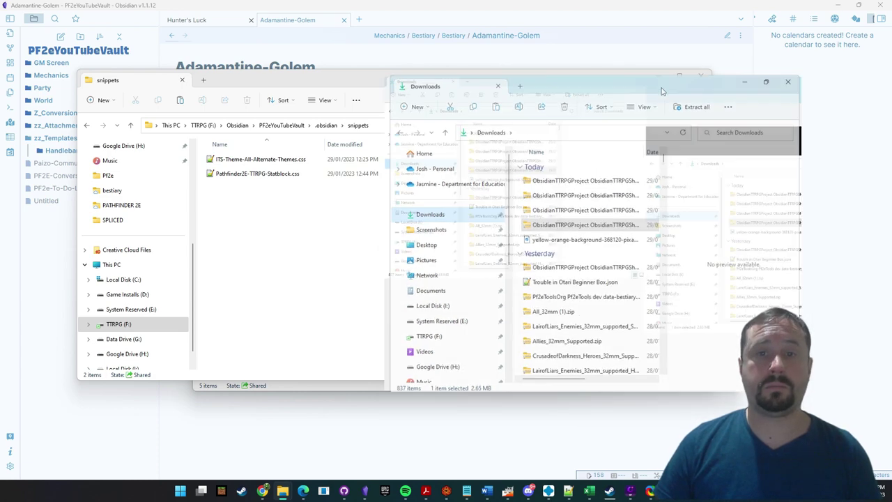
{"action": "double_click", "coordinate": [675, 93]}
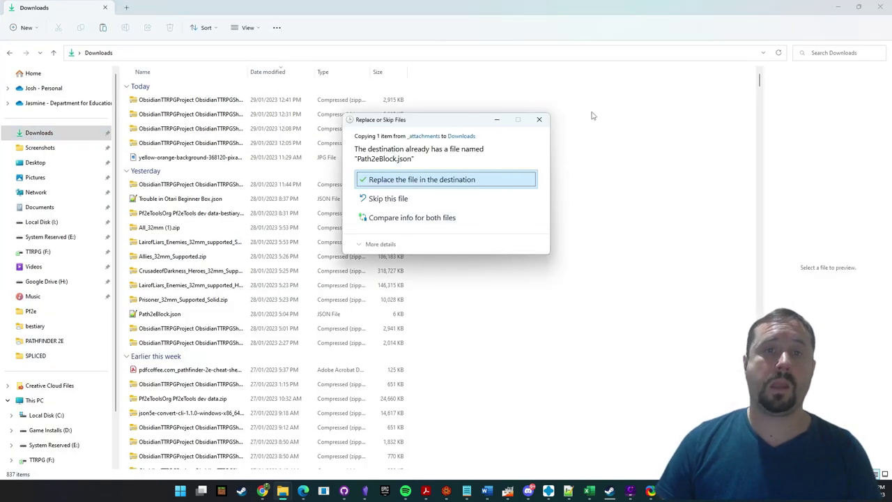
{"action": "left_click", "coordinate": [418, 178]}
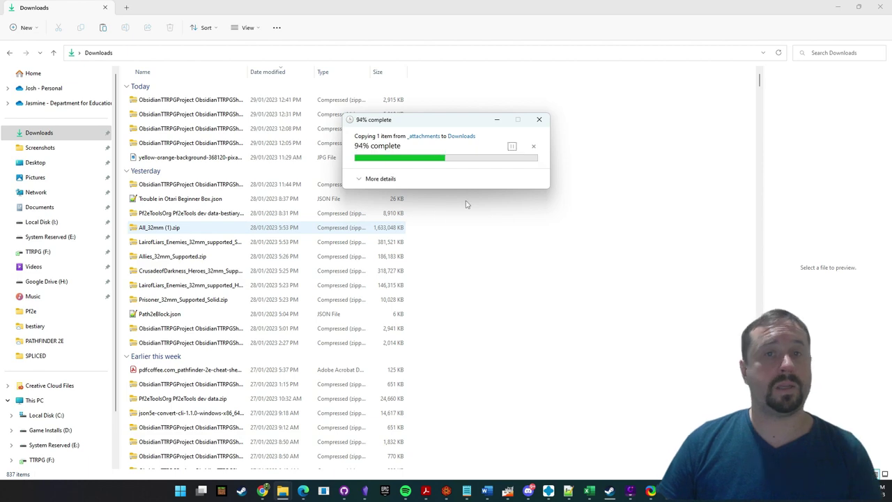
Minimize the File Explorer windows to return to Obsidian, and open the Layouts section of the TTRPG Statblocks plugin settings.
{"action": "left_click", "coordinate": [840, 6]}
{"action": "left_click", "coordinate": [728, 161]}
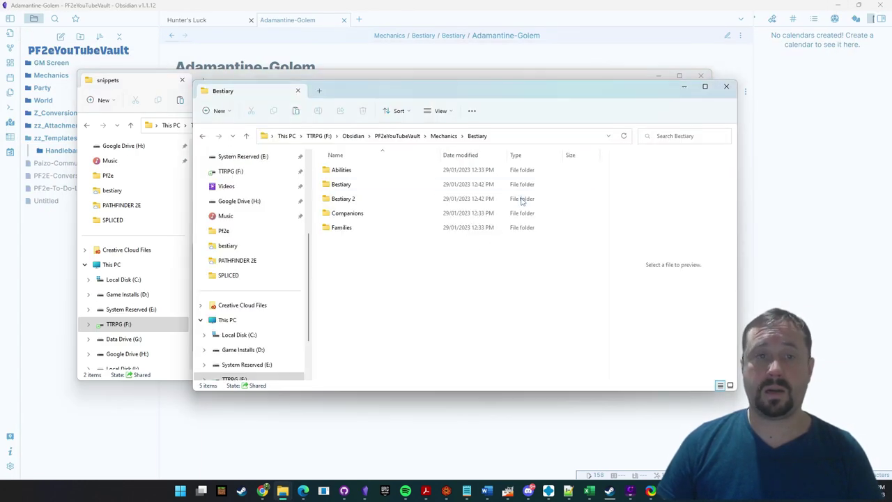
{"action": "left_click", "coordinate": [684, 87]}
{"action": "left_click", "coordinate": [659, 75]}
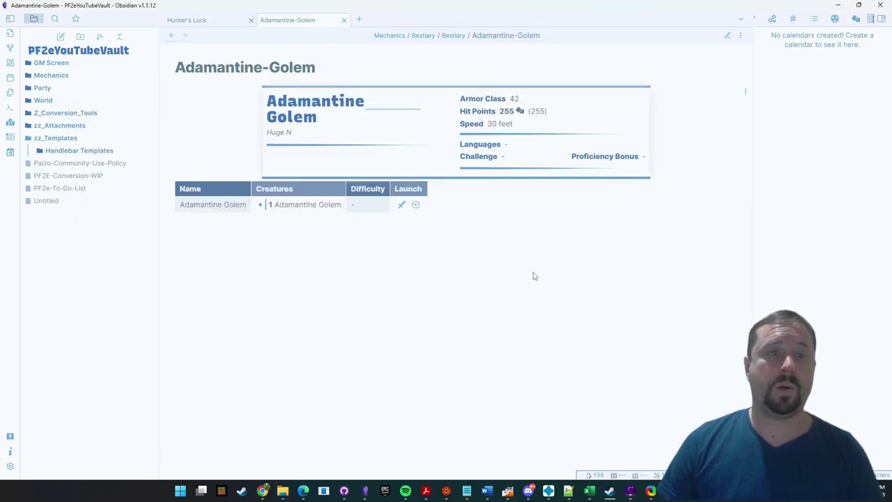
{"action": "left_click", "coordinate": [10, 466]}
{"action": "scroll", "coordinate": [216, 233], "scroll_direction": "down", "scroll_amount": 4}
{"action": "left_click", "coordinate": [239, 403]}
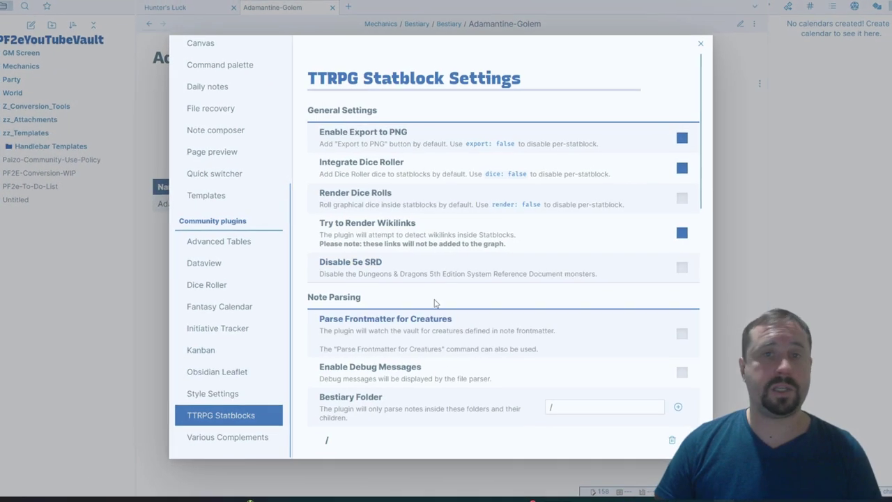
{"action": "scroll", "coordinate": [641, 154], "scroll_direction": "down", "scroll_amount": 5}
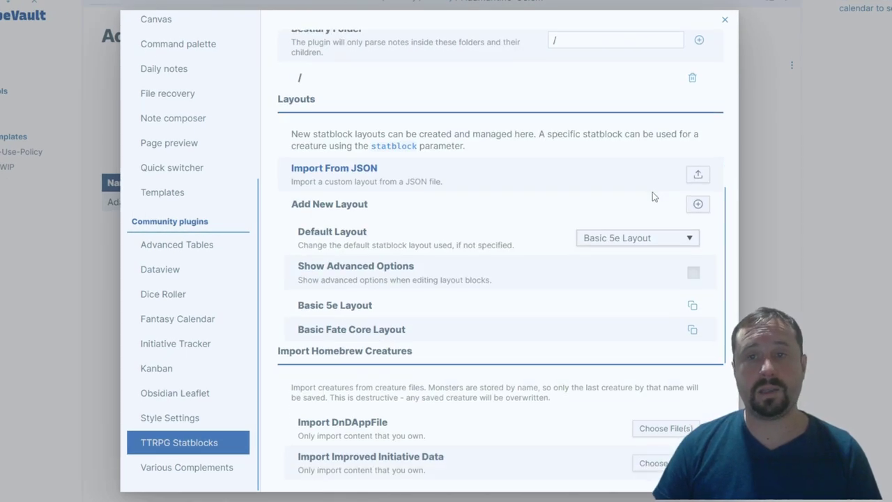
Import the Path2eBlock.json statblock layout from the Downloads folder and check the choices offered for the default layout.
{"action": "scroll", "coordinate": [458, 168], "scroll_direction": "up", "scroll_amount": 1}
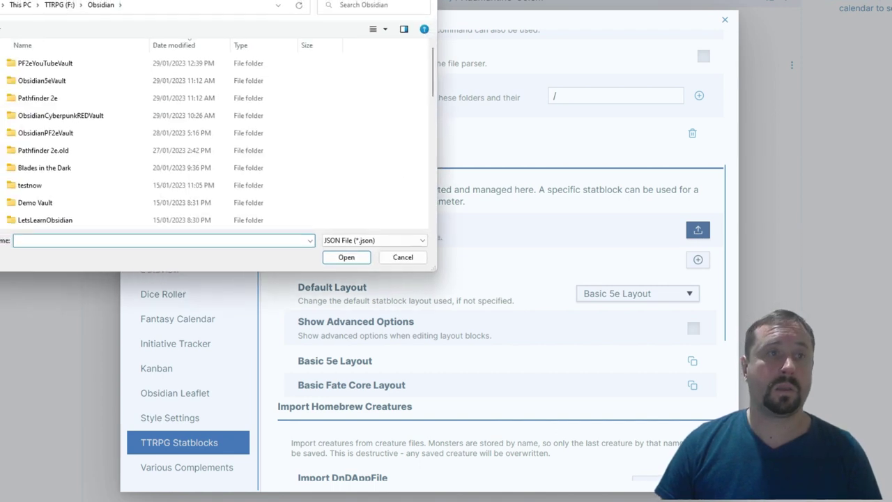
{"action": "scroll", "coordinate": [111, 188], "scroll_direction": "up", "scroll_amount": 10}
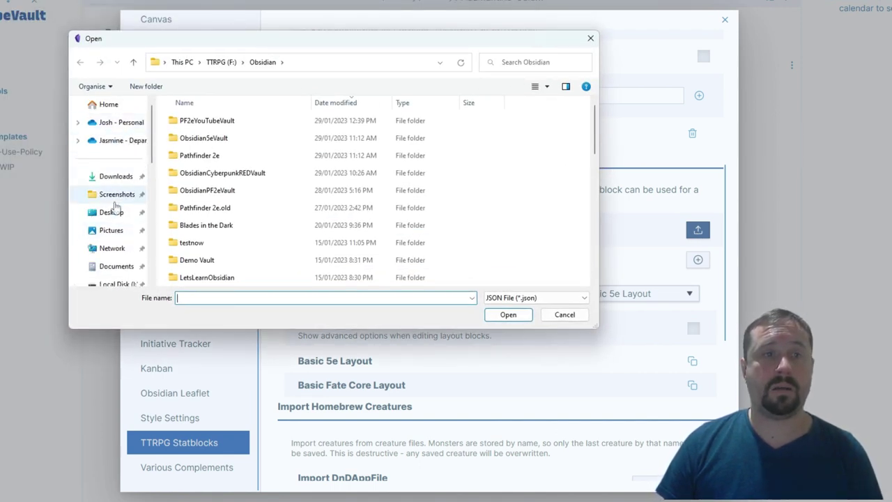
{"action": "left_click", "coordinate": [112, 176]}
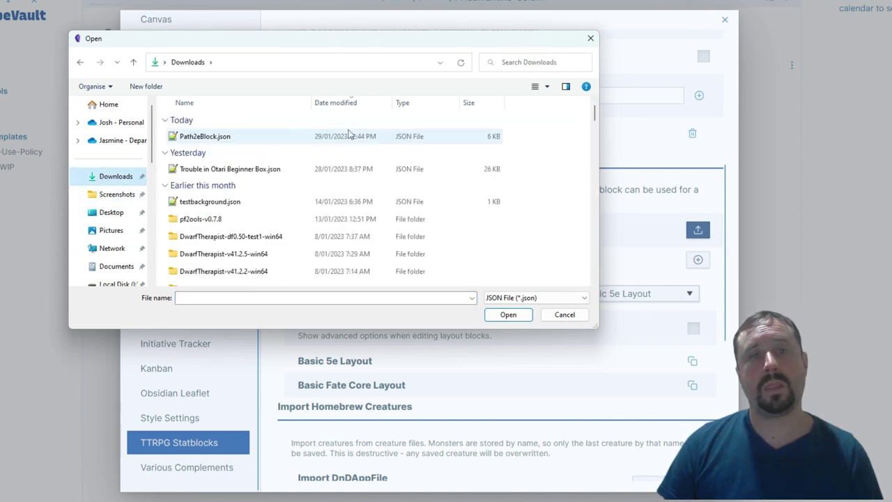
{"action": "double_click", "coordinate": [187, 138]}
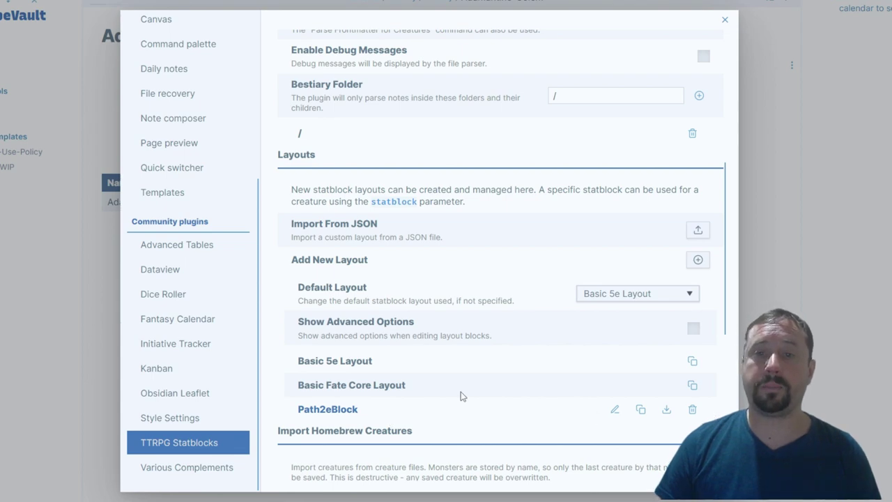
{"action": "left_click", "coordinate": [649, 294]}
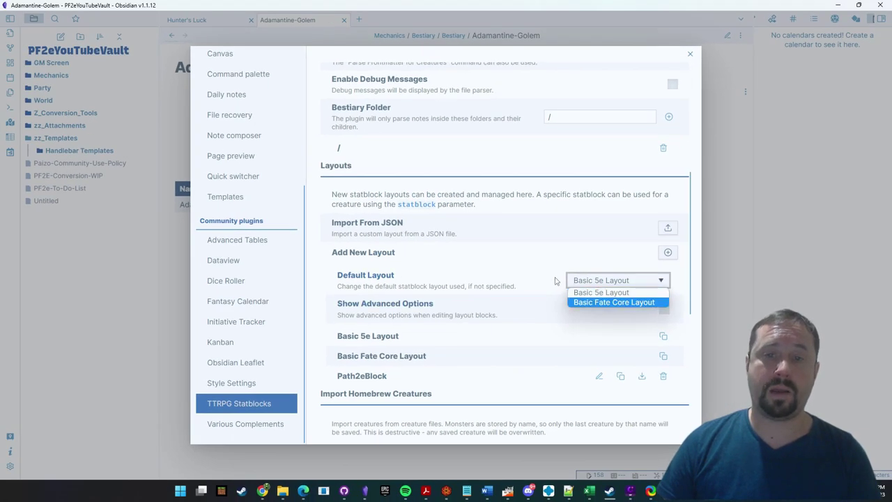
{"action": "left_click", "coordinate": [556, 281]}
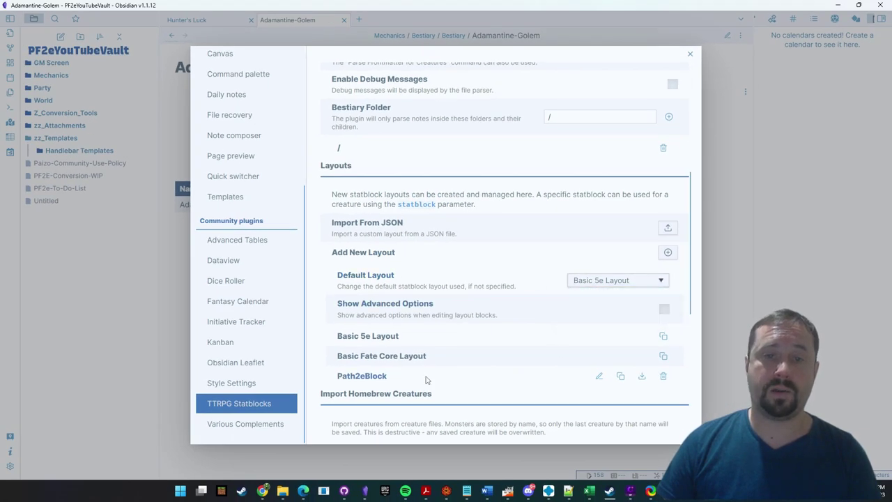
Close the settings and reload the app without saving so the Adamantine-Golem note renders again.
{"action": "left_click", "coordinate": [690, 55]}
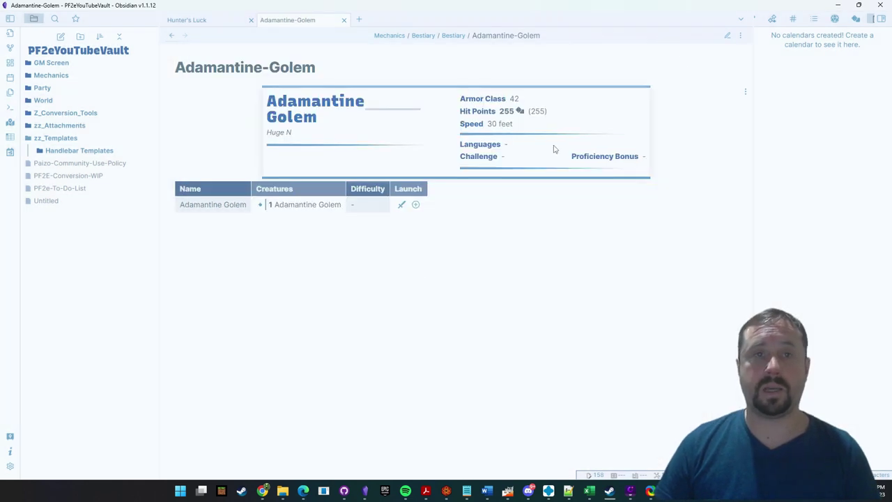
{"action": "left_click", "coordinate": [11, 107]}
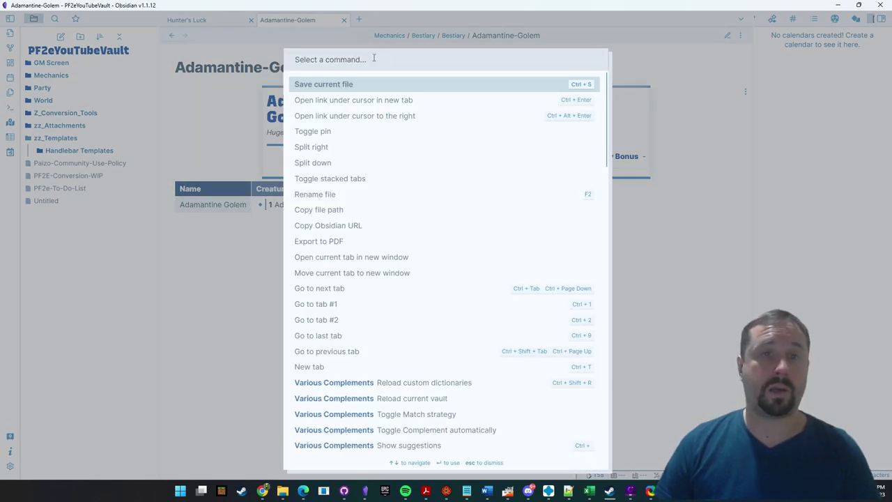
{"action": "type", "text": "reload"}
{"action": "key", "text": "Return"}
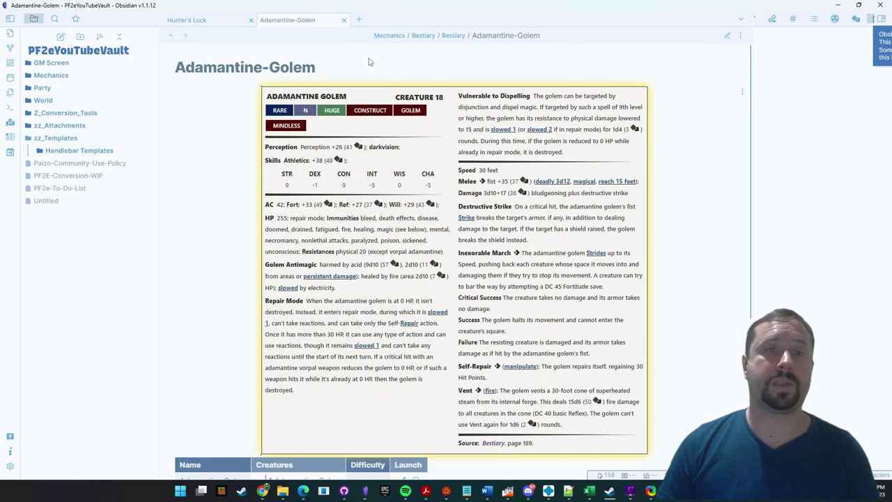
Set Path2eBlock as the default layout in the TTRPG Statblocks plugin settings and close the settings.
{"action": "left_click", "coordinate": [10, 465]}
{"action": "scroll", "coordinate": [264, 322], "scroll_direction": "down", "scroll_amount": 1}
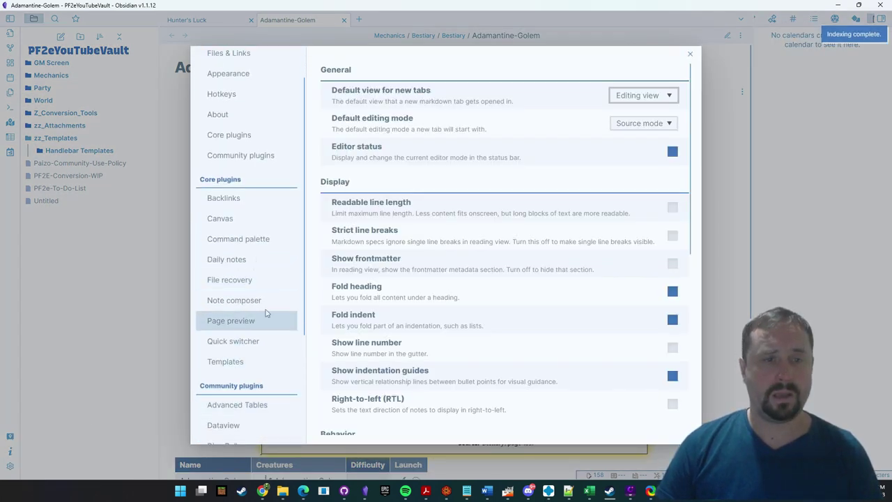
{"action": "scroll", "coordinate": [240, 345], "scroll_direction": "down", "scroll_amount": 4}
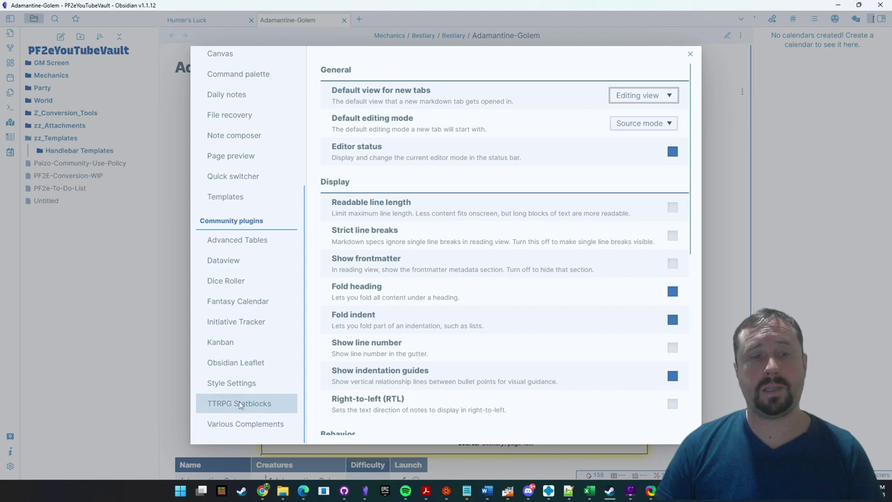
{"action": "left_click", "coordinate": [249, 408]}
{"action": "scroll", "coordinate": [587, 150], "scroll_direction": "down", "scroll_amount": 5}
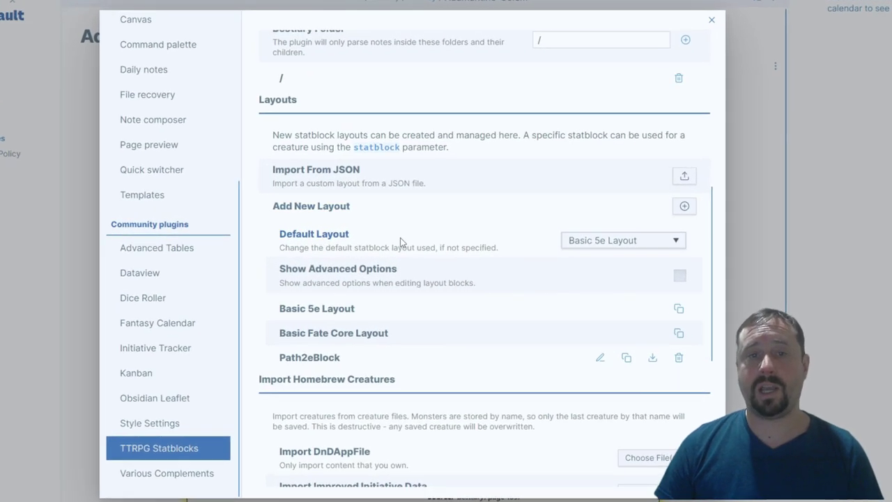
{"action": "left_click", "coordinate": [627, 241]}
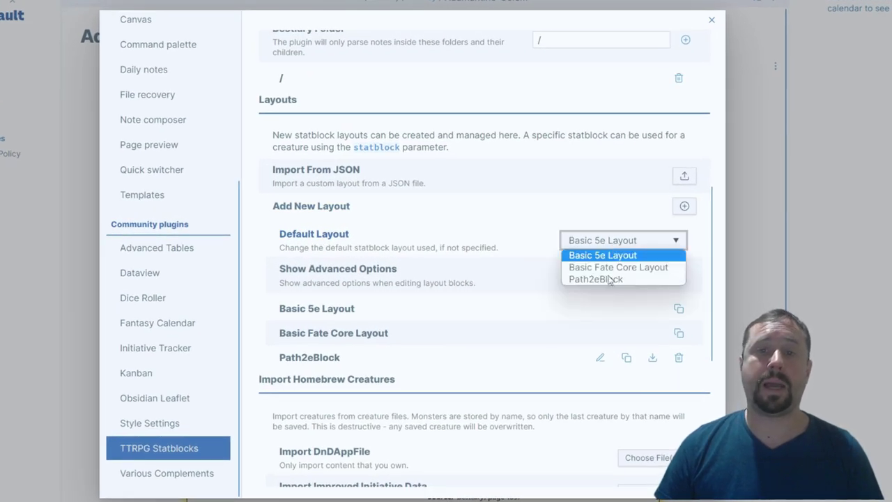
{"action": "left_click", "coordinate": [586, 280]}
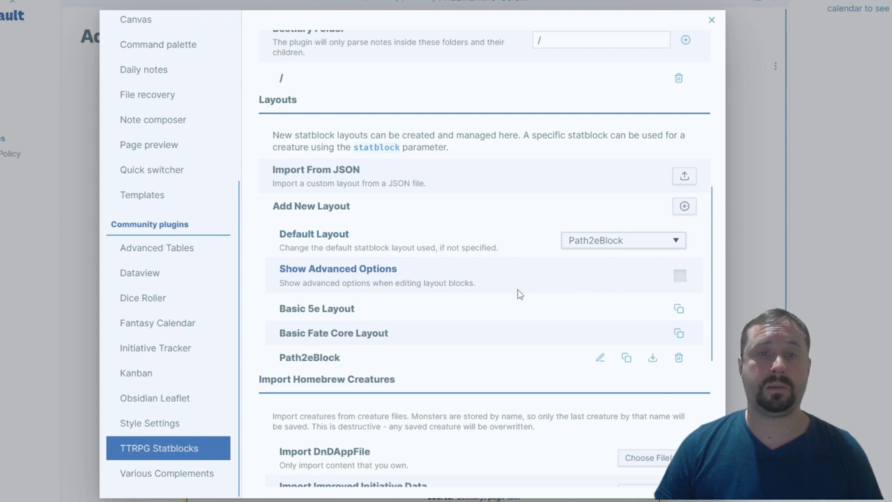
{"action": "left_click", "coordinate": [712, 19]}
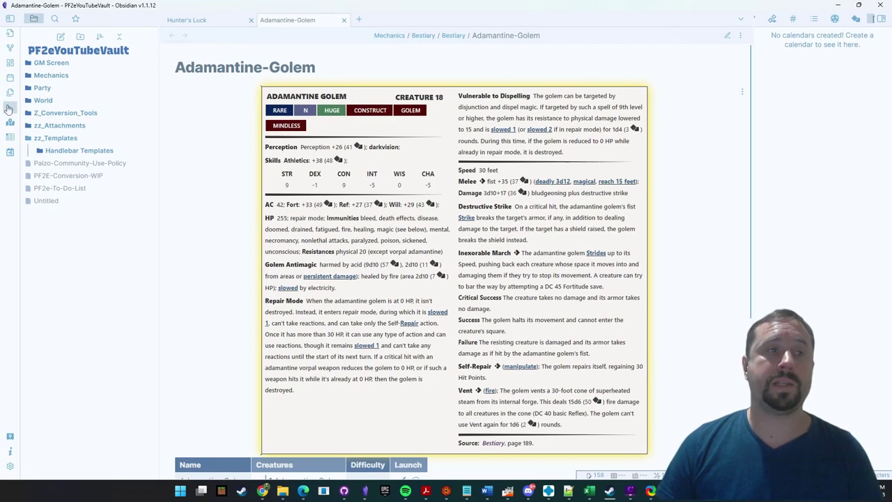
Reload the app without saving to apply the new default statblock layout.
{"action": "left_click", "coordinate": [9, 108]}
{"action": "type", "text": "relo"}
{"action": "key", "text": "Return"}
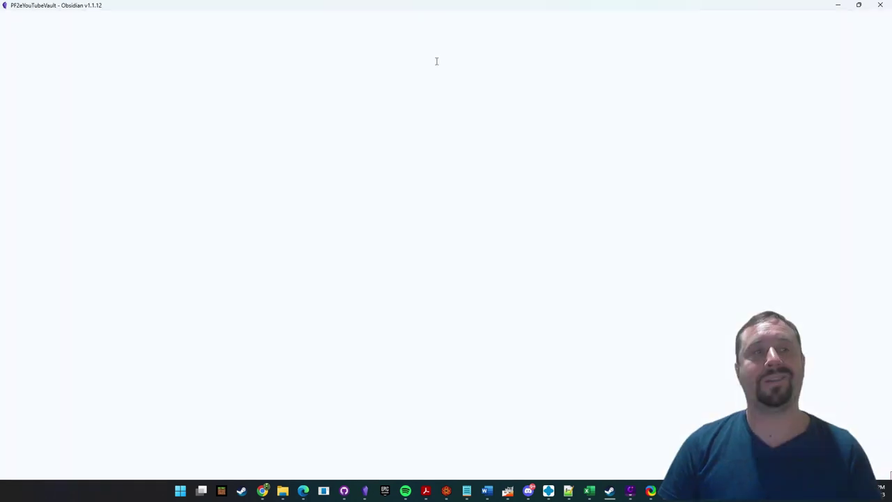
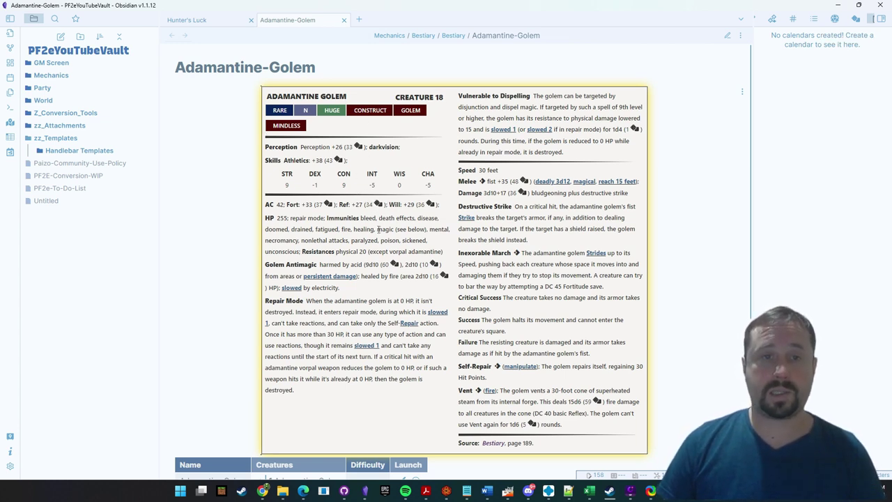
Enable Render Dice Rolls and Parse Frontmatter for Creatures in the TTRPG Statblocks plugin settings, and close the settings.
{"action": "left_click", "coordinate": [9, 467]}
{"action": "scroll", "coordinate": [251, 282], "scroll_direction": "down", "scroll_amount": 5}
{"action": "scroll", "coordinate": [255, 293], "scroll_direction": "down", "scroll_amount": 1}
{"action": "left_click", "coordinate": [239, 404]}
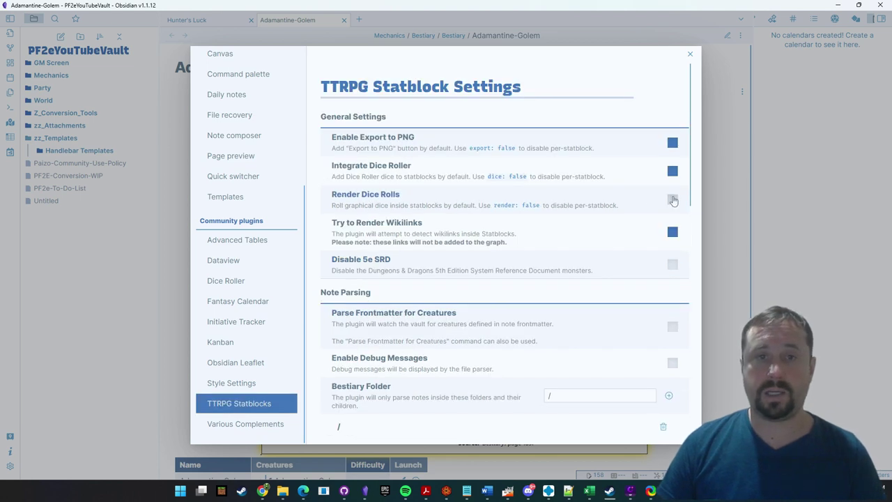
{"action": "scroll", "coordinate": [592, 209], "scroll_direction": "down", "scroll_amount": 3}
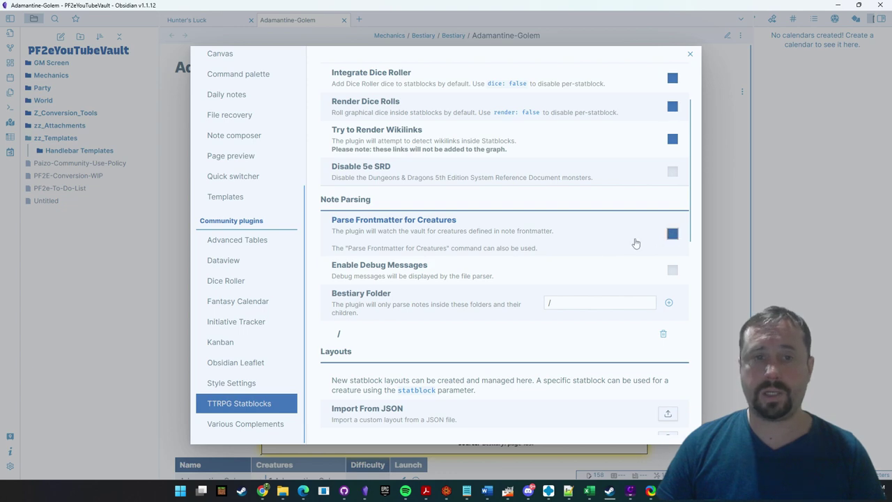
{"action": "left_click", "coordinate": [715, 160]}
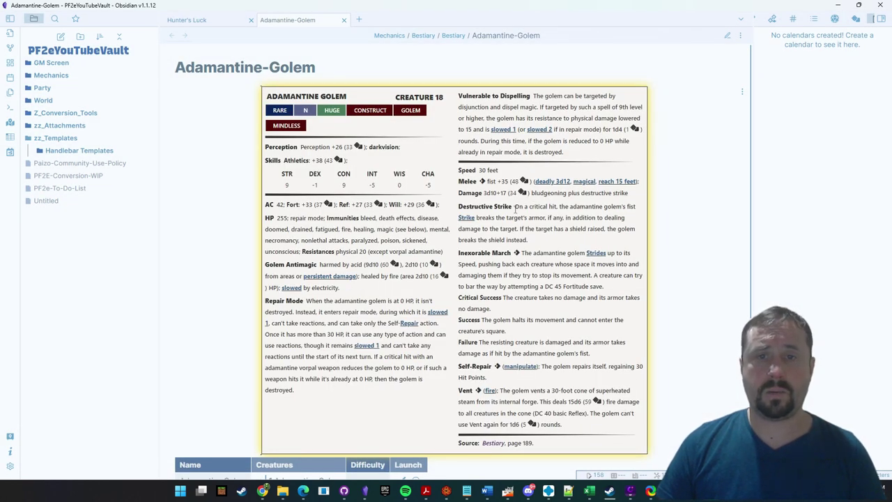
Reload the app without saving to apply the changed TTRPG Statblocks settings.
{"action": "left_click", "coordinate": [10, 111]}
{"action": "type", "text": "reload"}
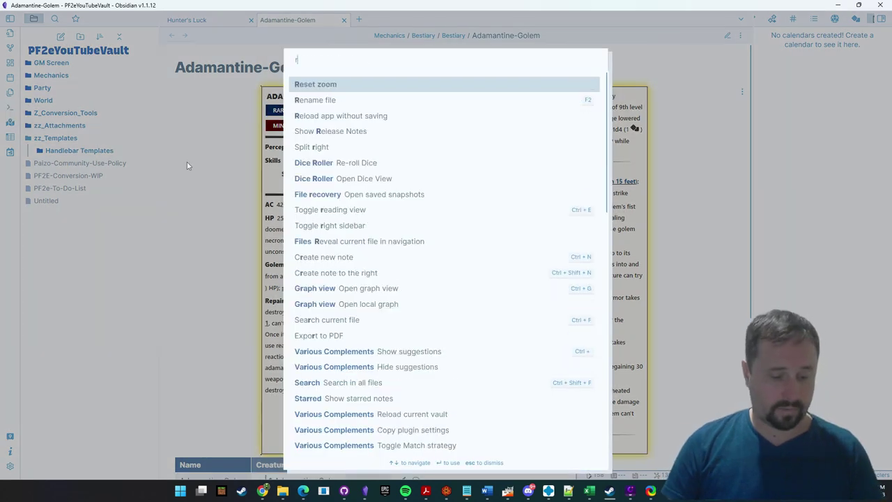
{"action": "key", "text": "Return"}
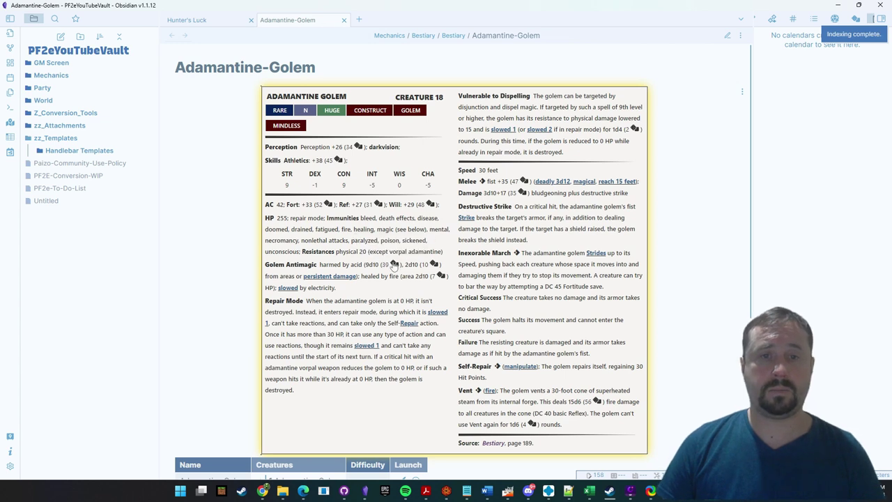
Test the 9d10 acid roll under Golem Antimagic in the statblock, and roll 1d20 in the dice view.
{"action": "left_click", "coordinate": [394, 265]}
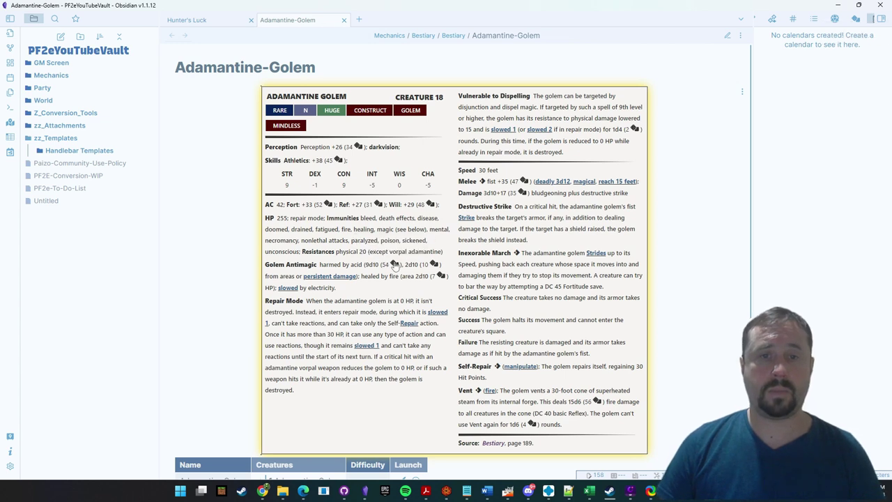
{"action": "left_click", "coordinate": [853, 18]}
{"action": "left_click", "coordinate": [778, 119]}
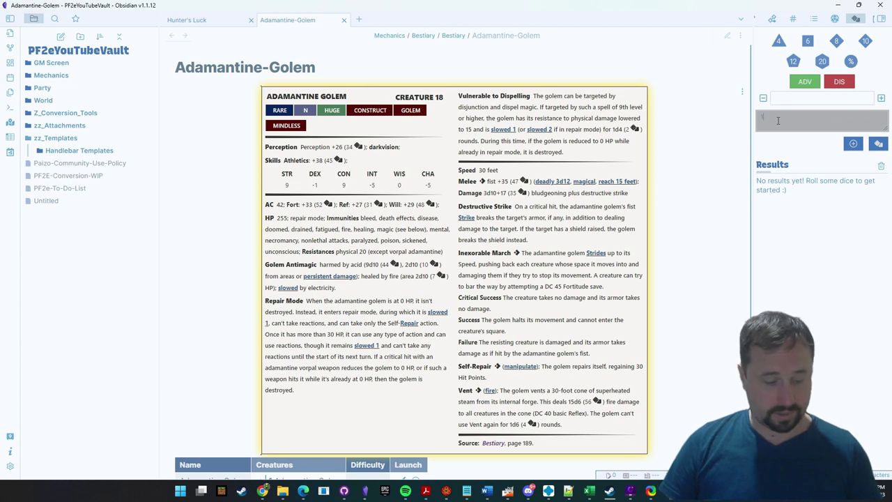
{"action": "left_click", "coordinate": [879, 144]}
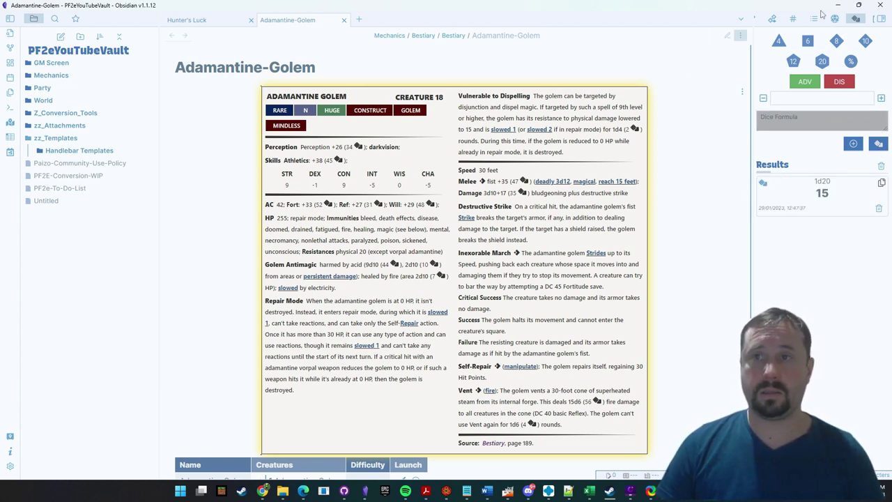
Enable Always Render Dice in the Dice Roller plugin settings, close the settings, and re-roll the 1d20 result in the dice view.
{"action": "left_click", "coordinate": [9, 466]}
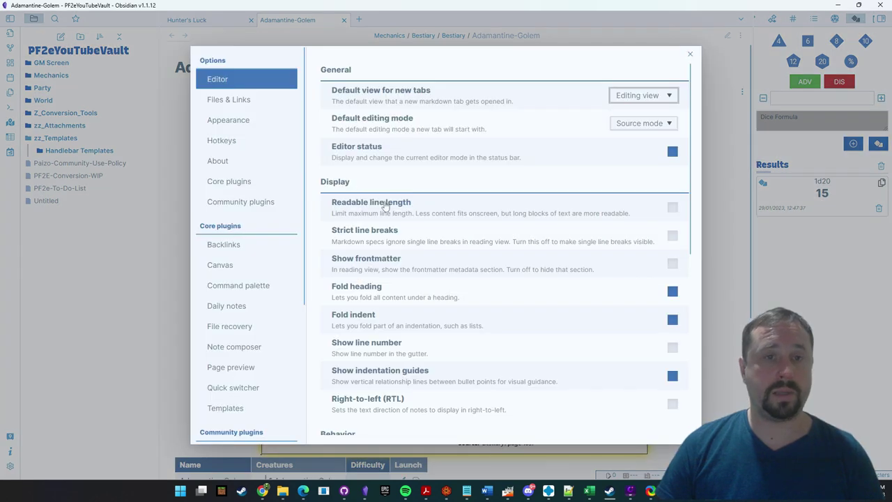
{"action": "scroll", "coordinate": [367, 197], "scroll_direction": "down", "scroll_amount": 1}
{"action": "scroll", "coordinate": [237, 253], "scroll_direction": "down", "scroll_amount": 1}
{"action": "scroll", "coordinate": [221, 244], "scroll_direction": "down", "scroll_amount": 2}
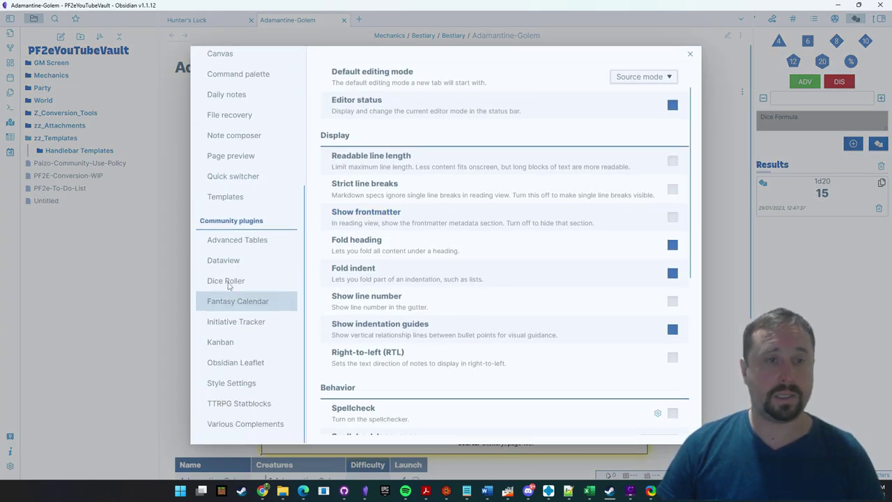
{"action": "left_click", "coordinate": [228, 283]}
{"action": "scroll", "coordinate": [552, 142], "scroll_direction": "down", "scroll_amount": 1}
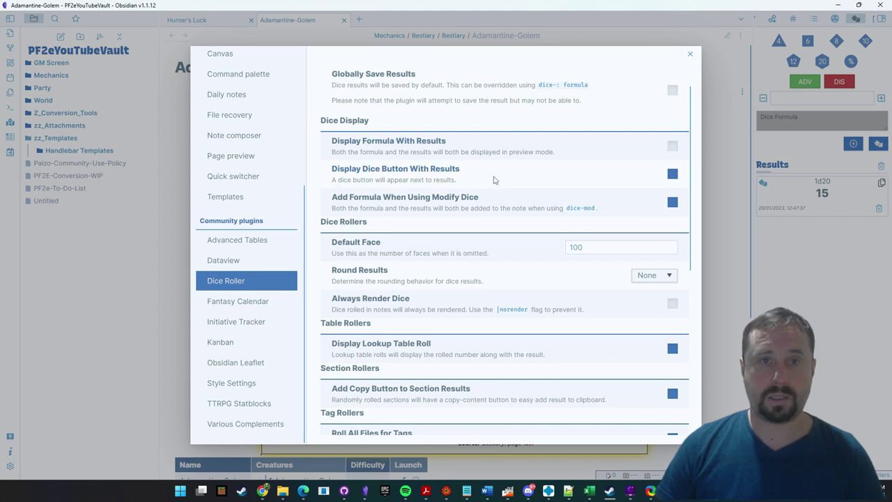
{"action": "scroll", "coordinate": [493, 180], "scroll_direction": "down", "scroll_amount": 2}
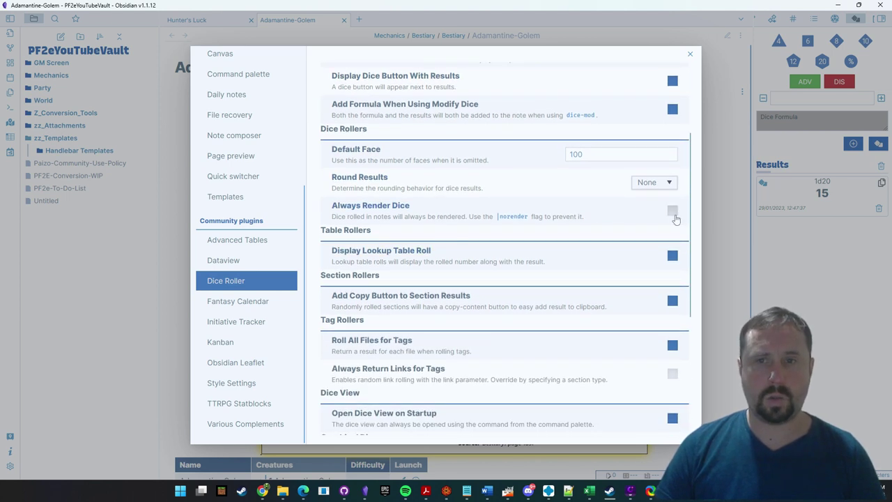
{"action": "left_click", "coordinate": [735, 197]}
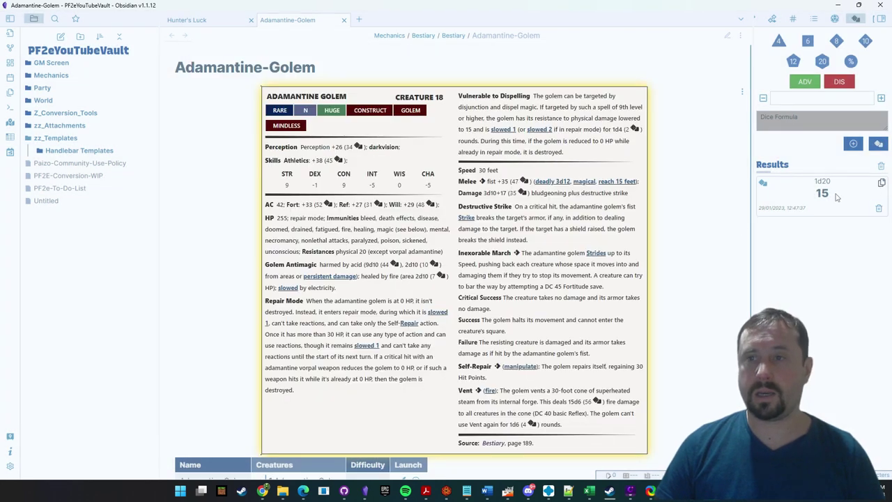
{"action": "left_click", "coordinate": [763, 183]}
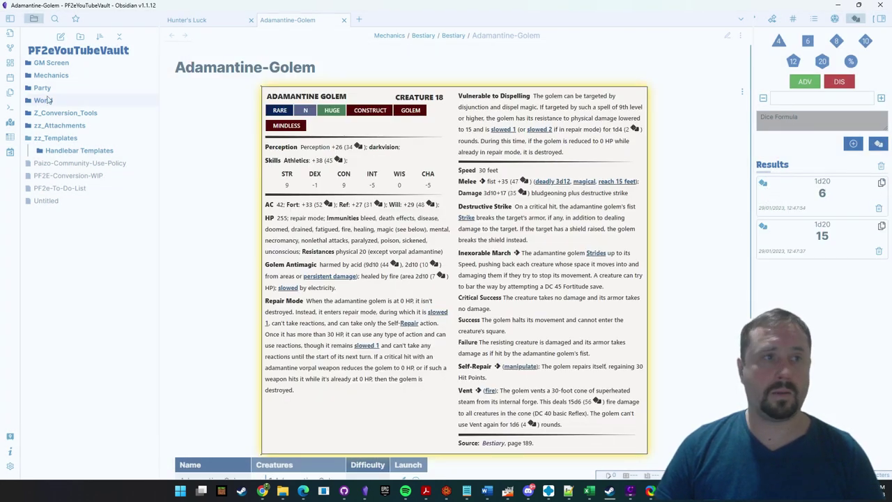
Reload the app without saving and roll 1d20 in the dice view.
{"action": "left_click", "coordinate": [11, 107]}
{"action": "type", "text": "relo"}
{"action": "key", "text": "Escape"}
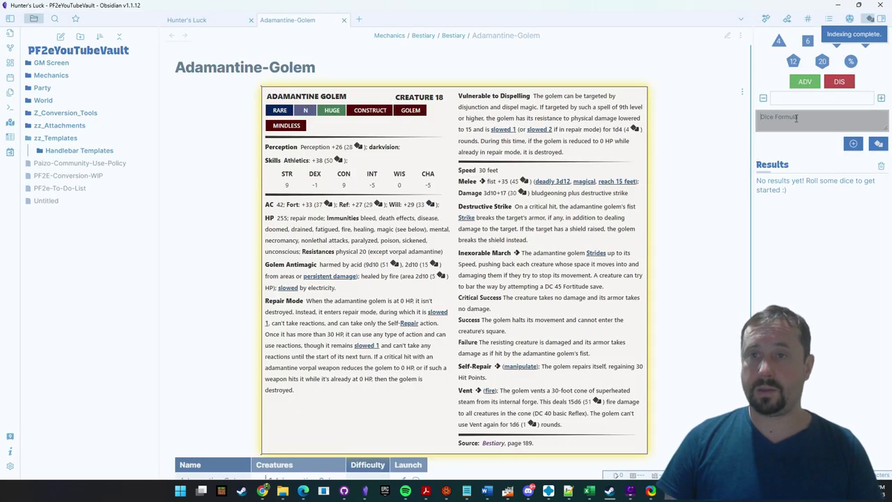
{"action": "left_click", "coordinate": [878, 144]}
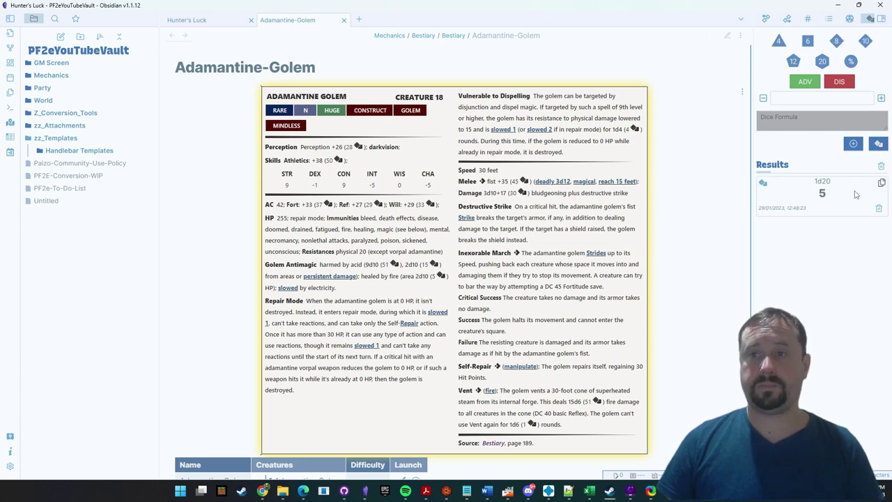
Enable Display graphics for Dice View Rolls in the Dice Roller plugin settings, and re-roll the 1d20 result to test it.
{"action": "left_click", "coordinate": [11, 469]}
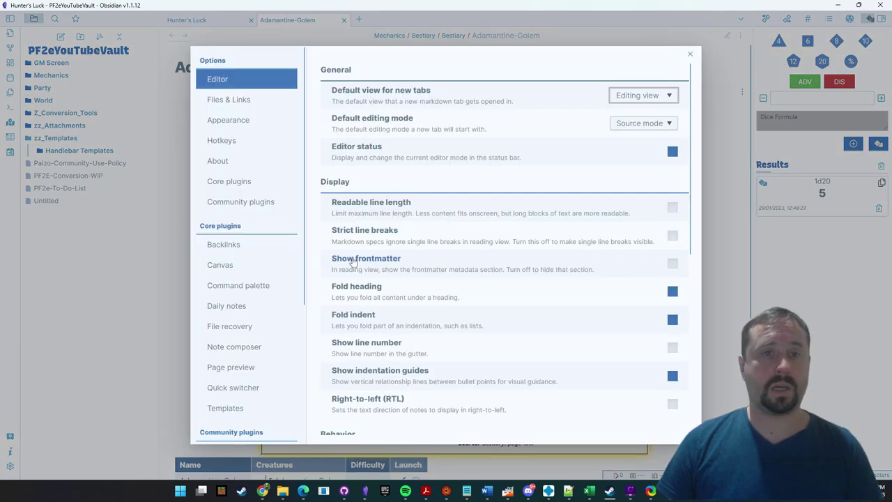
{"action": "scroll", "coordinate": [257, 300], "scroll_direction": "down", "scroll_amount": 3}
{"action": "scroll", "coordinate": [253, 324], "scroll_direction": "down", "scroll_amount": 1}
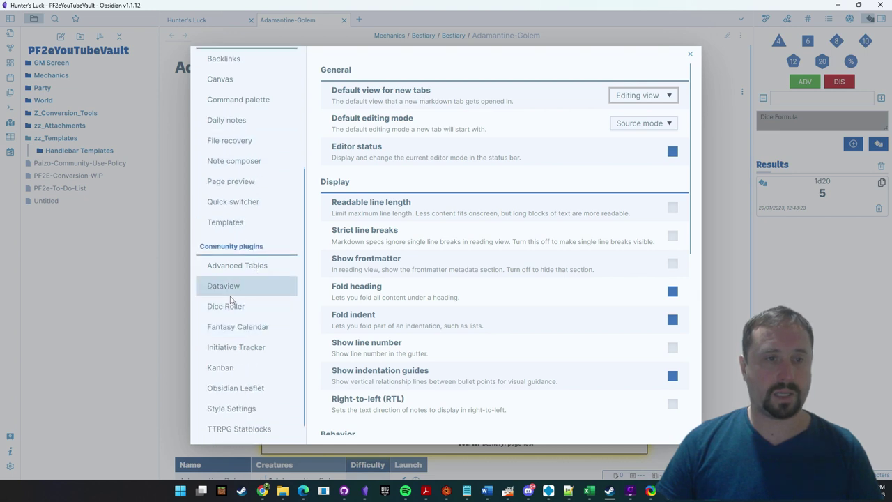
{"action": "left_click", "coordinate": [237, 306]}
{"action": "scroll", "coordinate": [603, 219], "scroll_direction": "down", "scroll_amount": 2}
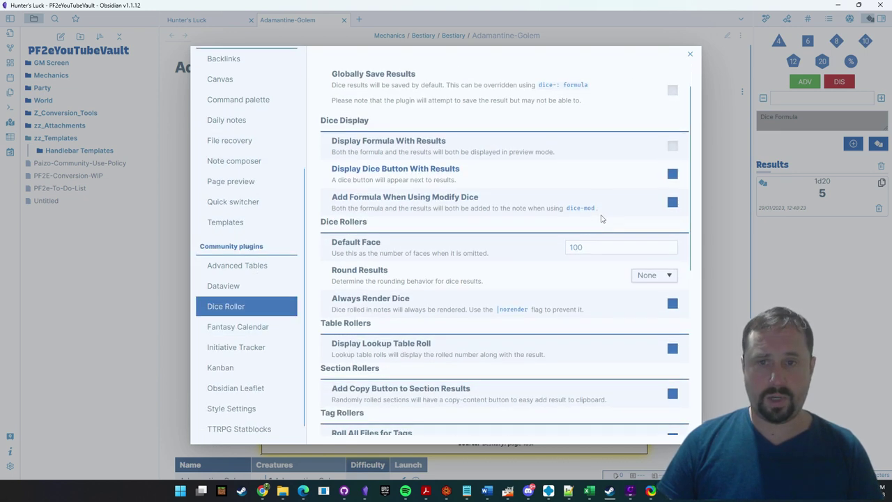
{"action": "scroll", "coordinate": [602, 219], "scroll_direction": "down", "scroll_amount": 2}
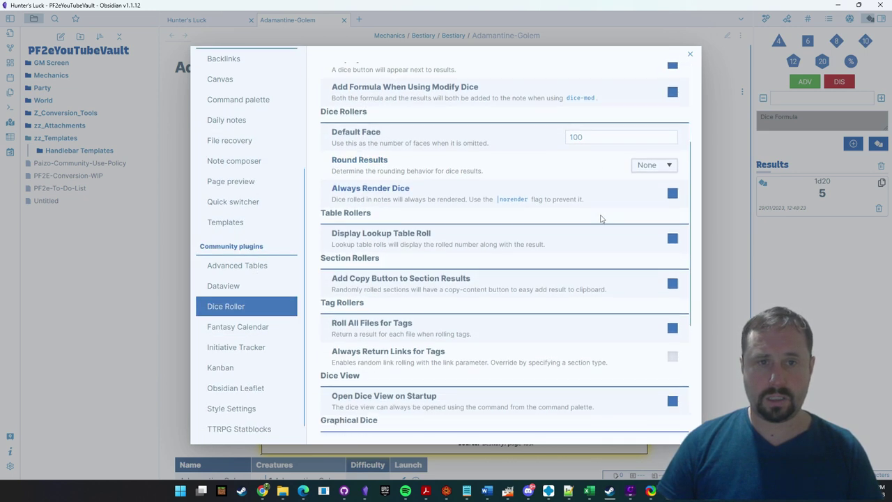
{"action": "scroll", "coordinate": [596, 227], "scroll_direction": "down", "scroll_amount": 4}
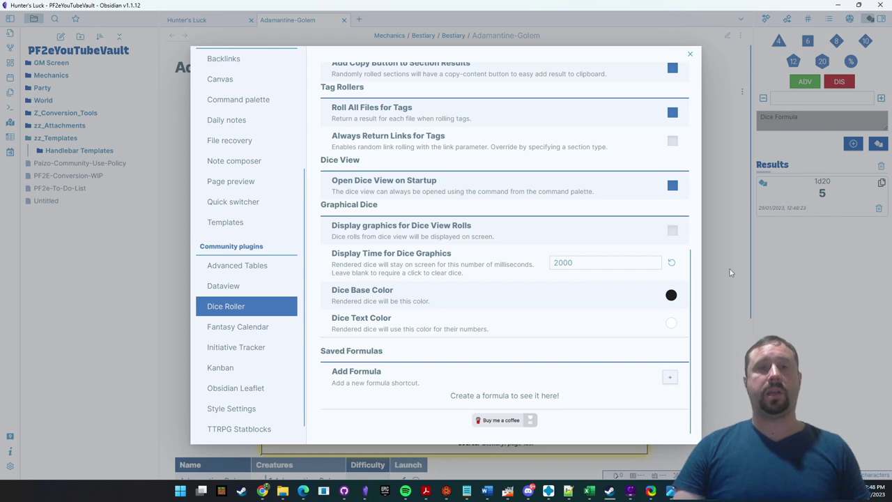
{"action": "left_click", "coordinate": [671, 231]}
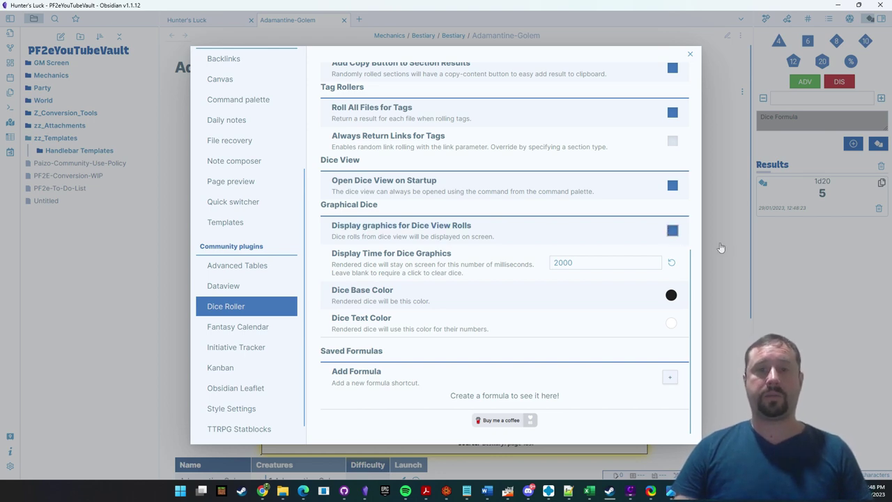
{"action": "left_click", "coordinate": [738, 222]}
{"action": "left_click", "coordinate": [798, 100]}
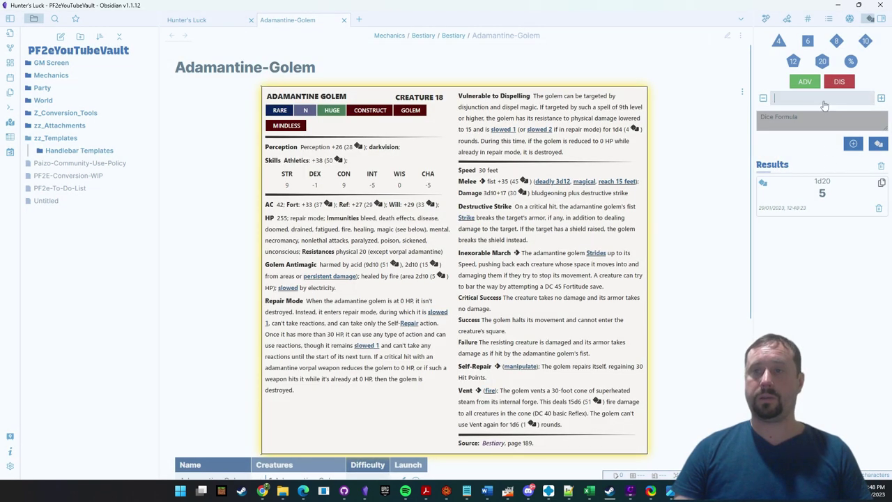
{"action": "left_click", "coordinate": [763, 183]}
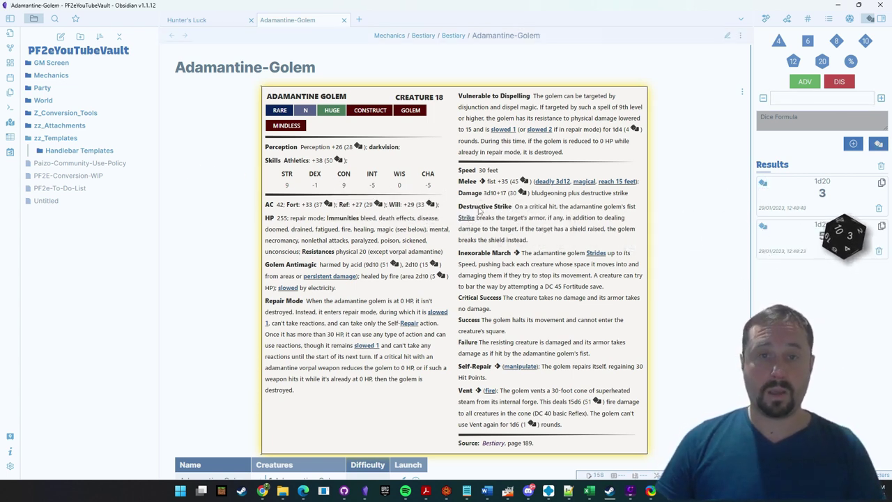
Re-roll the fist attack and the 2d10 acid damage in the Adamantine Golem statblock.
{"action": "left_click", "coordinate": [511, 183]}
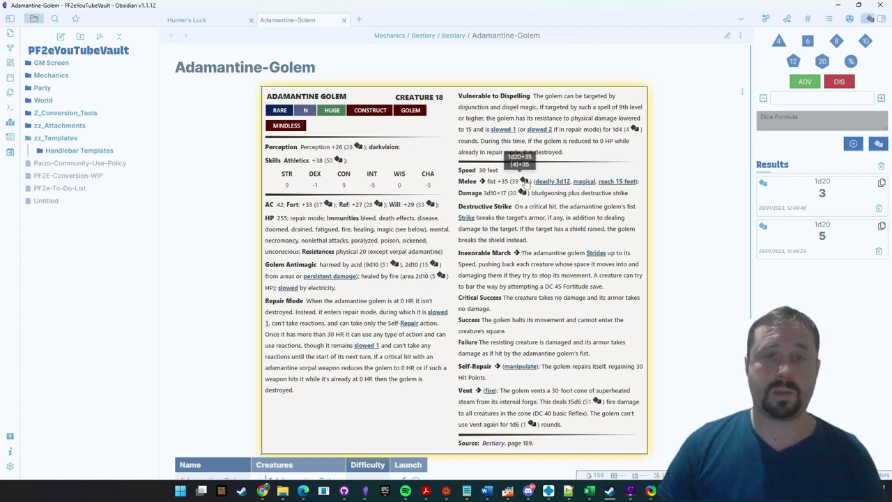
{"action": "left_click", "coordinate": [434, 264]}
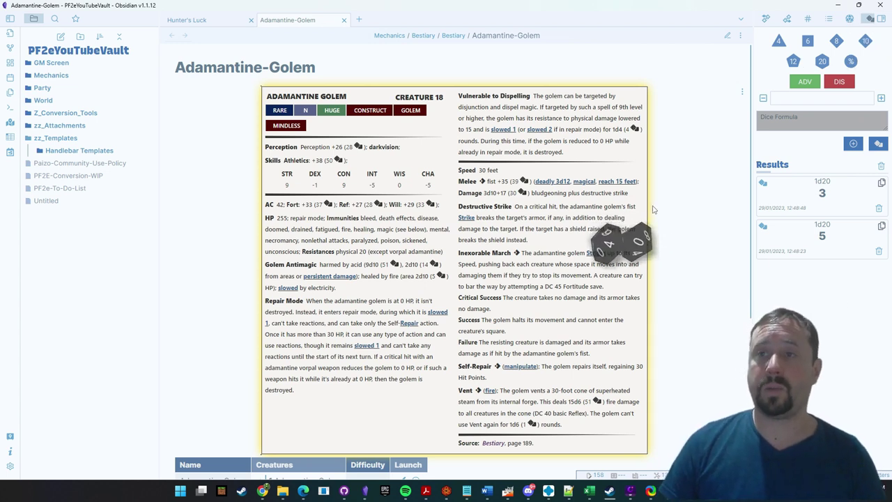
Launch the Adamantine Golem encounter from the encounter table, display the creature's statblock in the tracker, and widen the tracker sidebar.
{"action": "scroll", "coordinate": [672, 186], "scroll_direction": "down", "scroll_amount": 3}
{"action": "scroll", "coordinate": [651, 223], "scroll_direction": "up", "scroll_amount": 2}
{"action": "scroll", "coordinate": [346, 327], "scroll_direction": "down", "scroll_amount": 2}
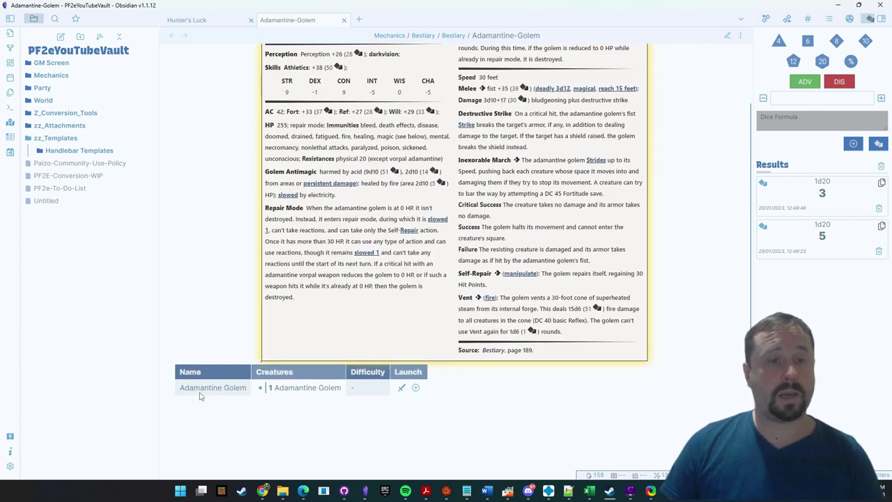
{"action": "scroll", "coordinate": [208, 385], "scroll_direction": "up", "scroll_amount": 1}
{"action": "scroll", "coordinate": [299, 389], "scroll_direction": "down", "scroll_amount": 1}
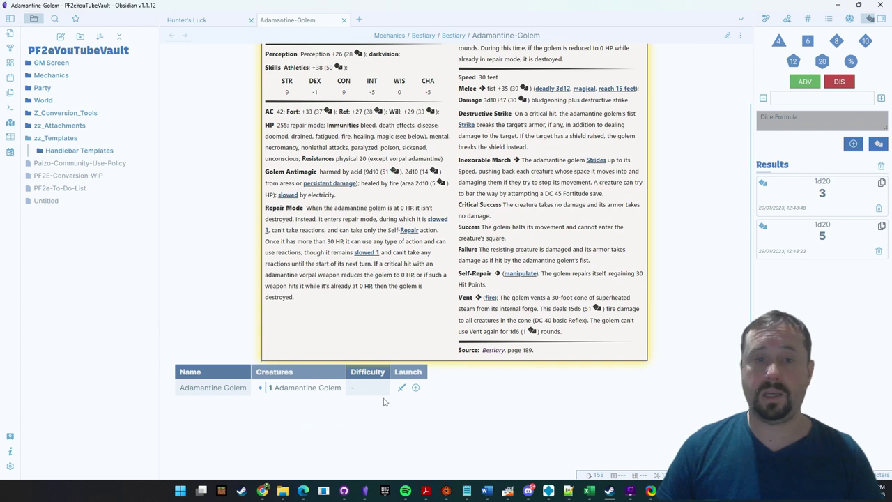
{"action": "left_click", "coordinate": [402, 388]}
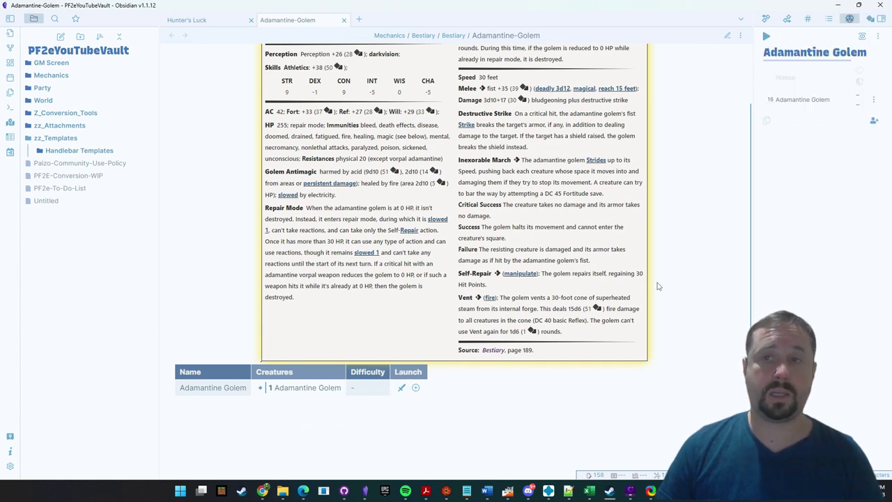
{"action": "mouse_move", "coordinate": [781, 99]}
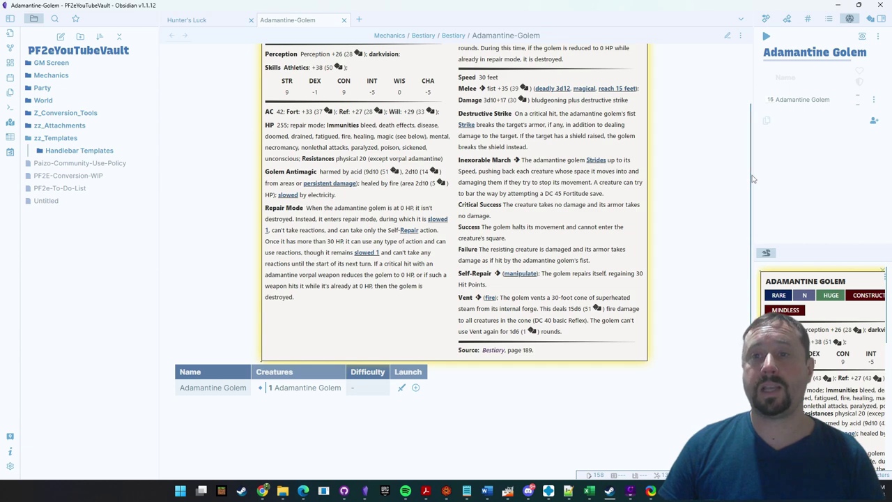
{"action": "left_click_drag", "start_coordinate": [752, 174], "coordinate": [680, 174]}
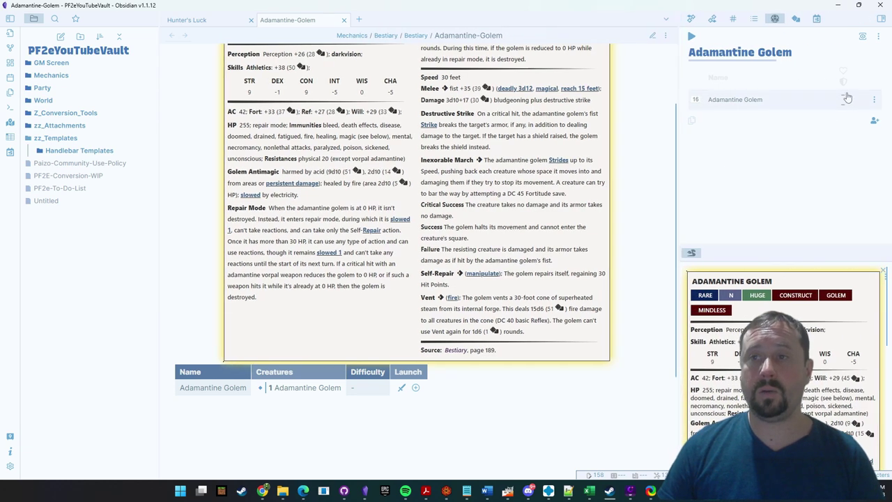
Examine the Adamantine-Golem note's source down to the attacks and encounter-table block, and return to reading view.
{"action": "scroll", "coordinate": [669, 83], "scroll_direction": "up", "scroll_amount": 3}
{"action": "left_click", "coordinate": [653, 36]}
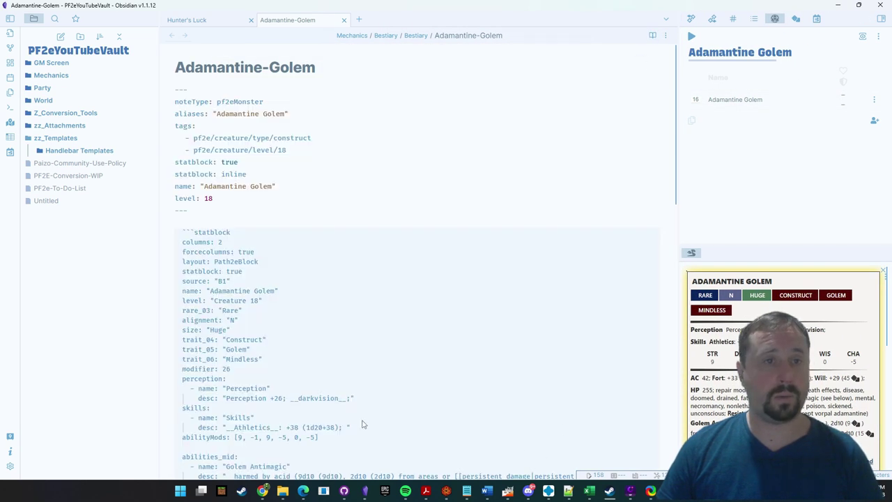
{"action": "scroll", "coordinate": [234, 368], "scroll_direction": "down", "scroll_amount": 15}
{"action": "scroll", "coordinate": [237, 368], "scroll_direction": "down", "scroll_amount": 5}
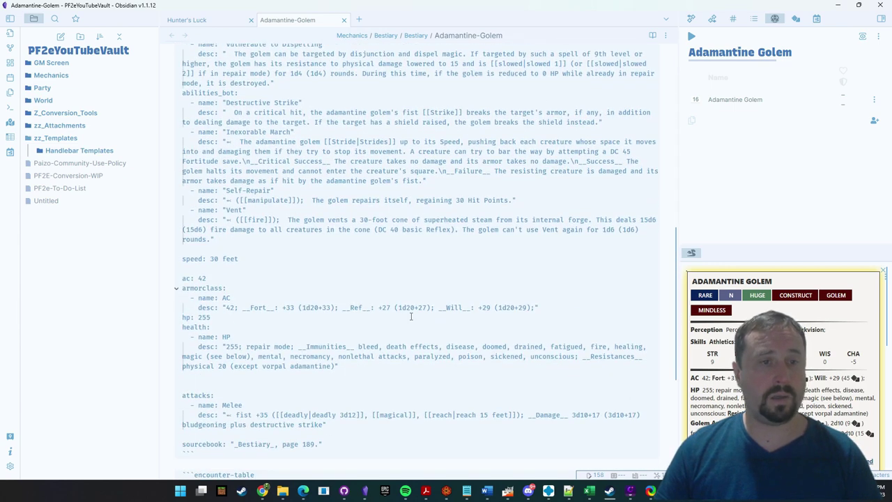
{"action": "left_click", "coordinate": [653, 36]}
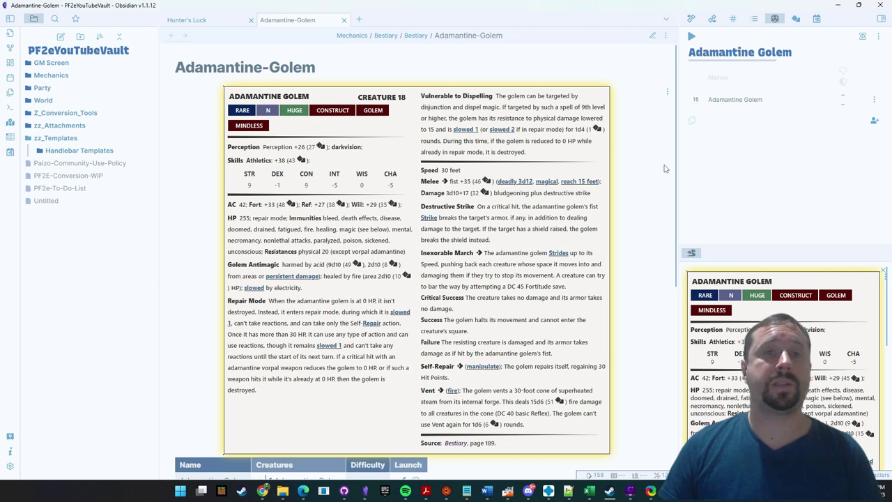
Open the root Untitled note in editing mode, and create a folder named Markdown Templates inside zz_Templates.
{"action": "left_click", "coordinate": [47, 201]}
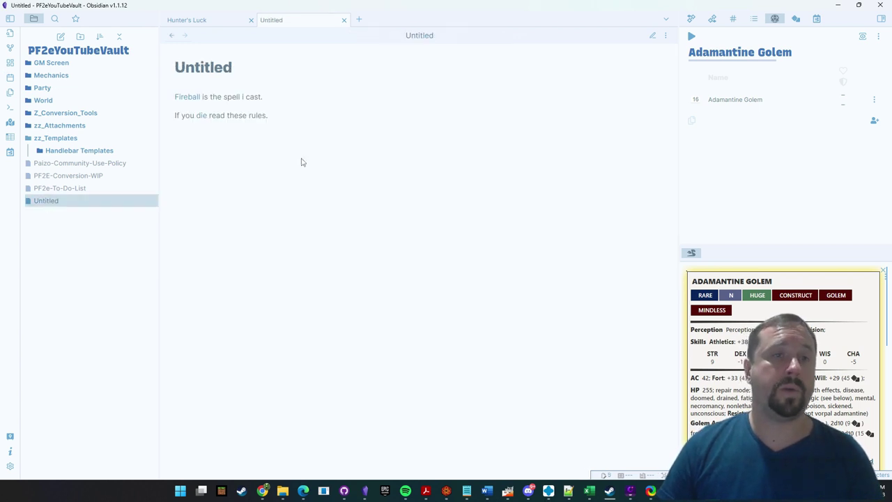
{"action": "left_click", "coordinate": [651, 38]}
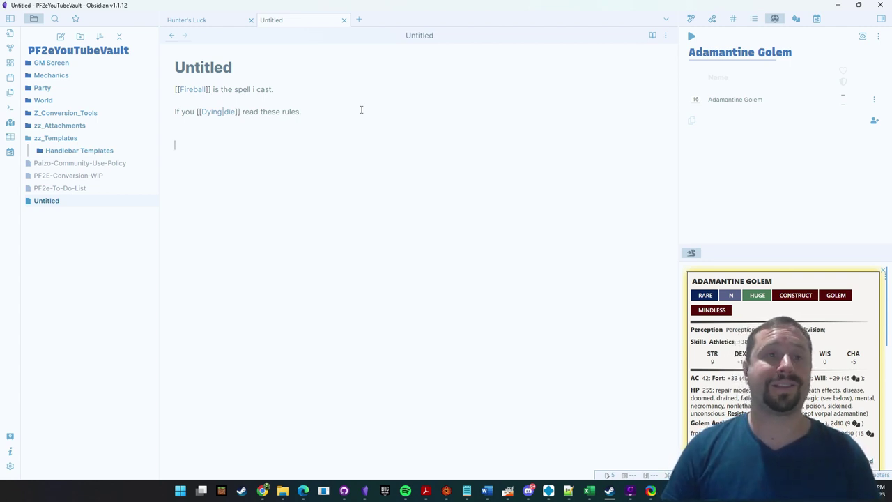
{"action": "left_click", "coordinate": [46, 139]}
{"action": "left_click", "coordinate": [46, 140]}
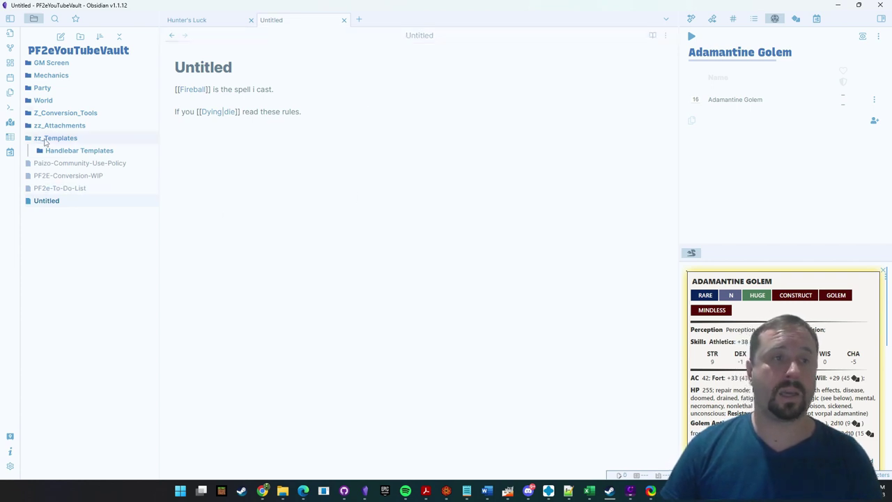
{"action": "right_click", "coordinate": [50, 159]}
{"action": "left_click", "coordinate": [85, 175]}
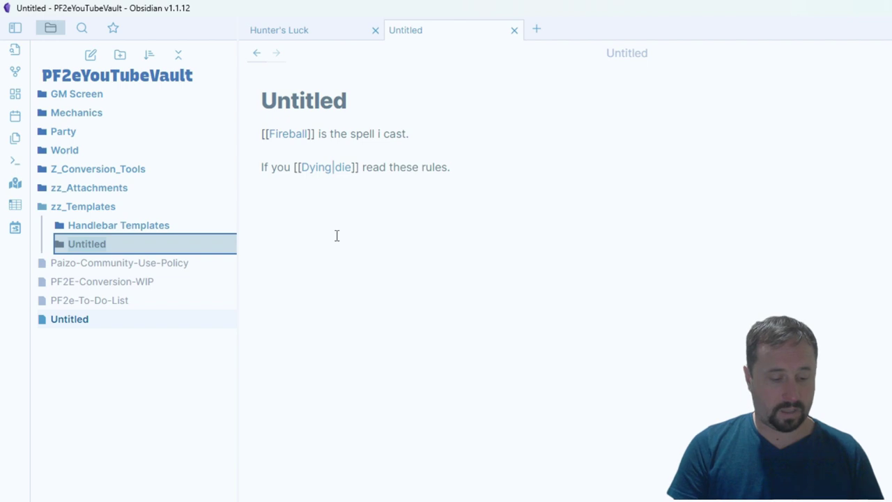
{"action": "type", "text": "Markd"}
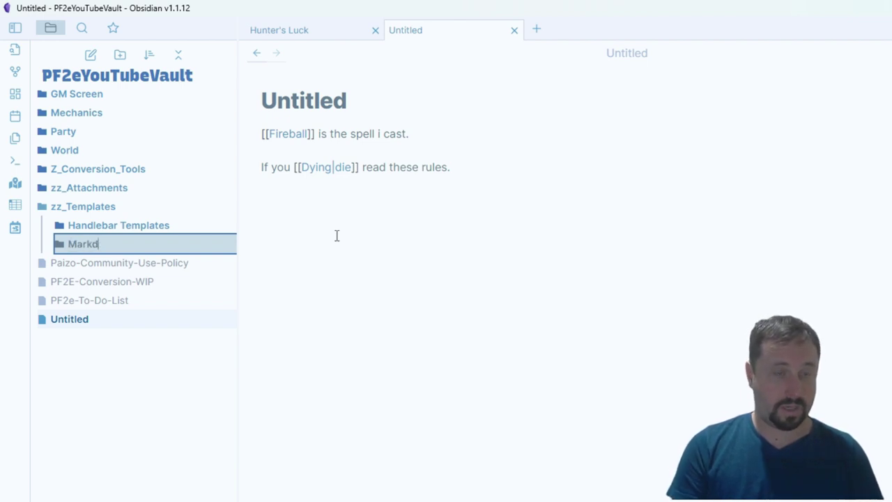
{"action": "type", "text": "own Templates"}
{"action": "key", "text": "Return"}
Create a subfolder named Combat Templates inside Markdown Templates.
{"action": "right_click", "coordinate": [103, 249]}
{"action": "left_click", "coordinate": [173, 283]}
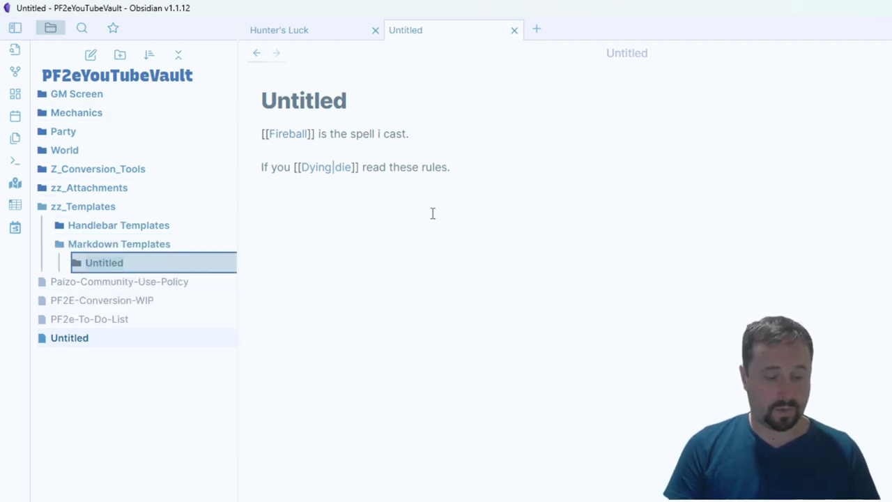
{"action": "type", "text": "Combat Templates"}
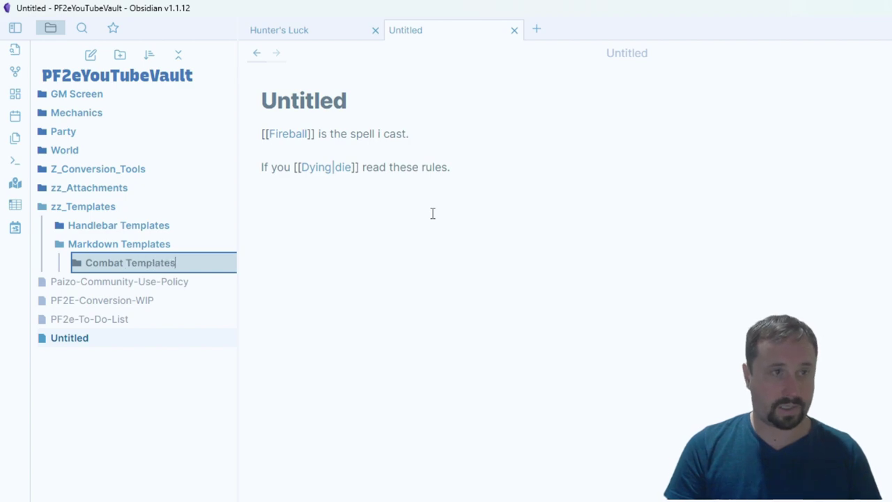
{"action": "key", "text": "Return"}
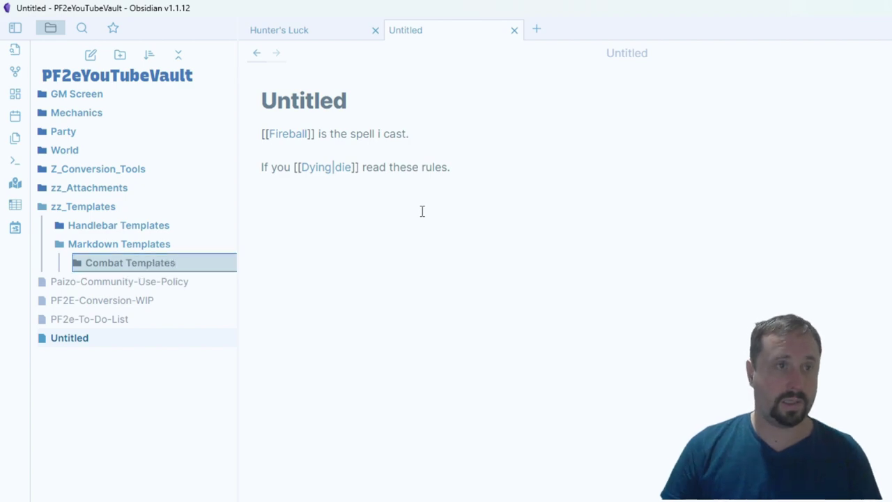
Look through the TTRPG Statblocks plugin settings, from note parsing and layouts to the homebrew creatures list.
{"action": "key", "text": "ctrl+comma"}
{"action": "scroll", "coordinate": [263, 268], "scroll_direction": "down", "scroll_amount": 4}
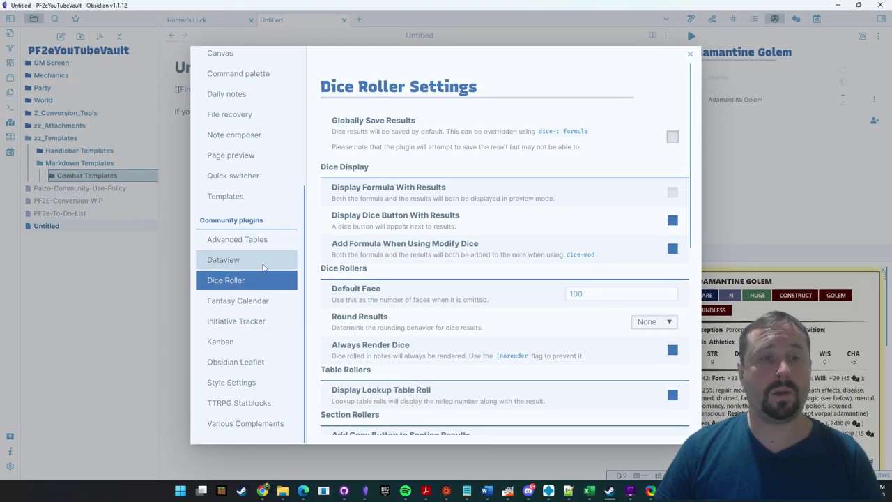
{"action": "left_click", "coordinate": [239, 403]}
{"action": "scroll", "coordinate": [501, 251], "scroll_direction": "down", "scroll_amount": 6}
{"action": "scroll", "coordinate": [509, 240], "scroll_direction": "down", "scroll_amount": 10}
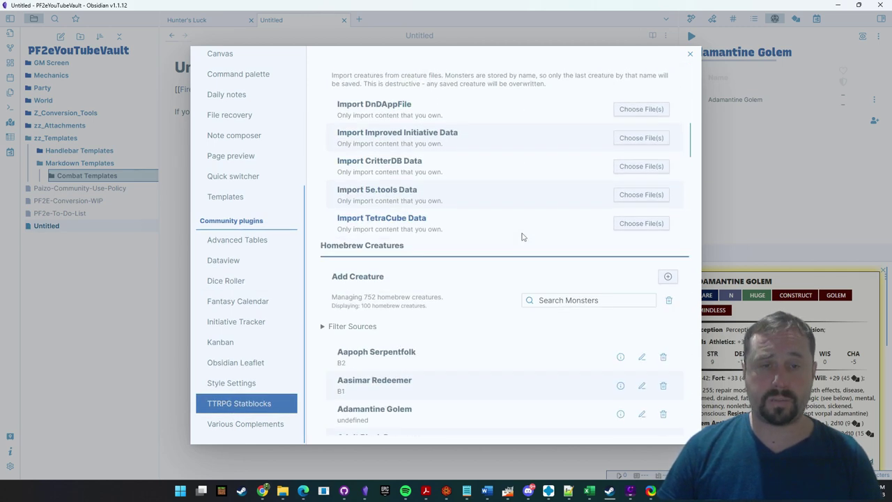
{"action": "scroll", "coordinate": [526, 238], "scroll_direction": "up", "scroll_amount": 10}
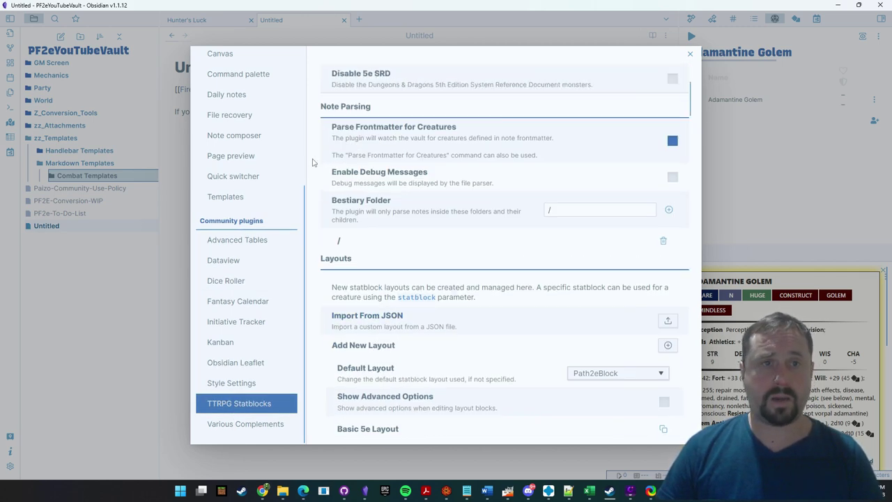
{"action": "scroll", "coordinate": [236, 210], "scroll_direction": "up", "scroll_amount": 6}
Copy the short statblock example with the monster field from the TTRPG Statblocks community plugin page, and close the settings.
{"action": "left_click", "coordinate": [236, 208]}
{"action": "scroll", "coordinate": [499, 205], "scroll_direction": "down", "scroll_amount": 6}
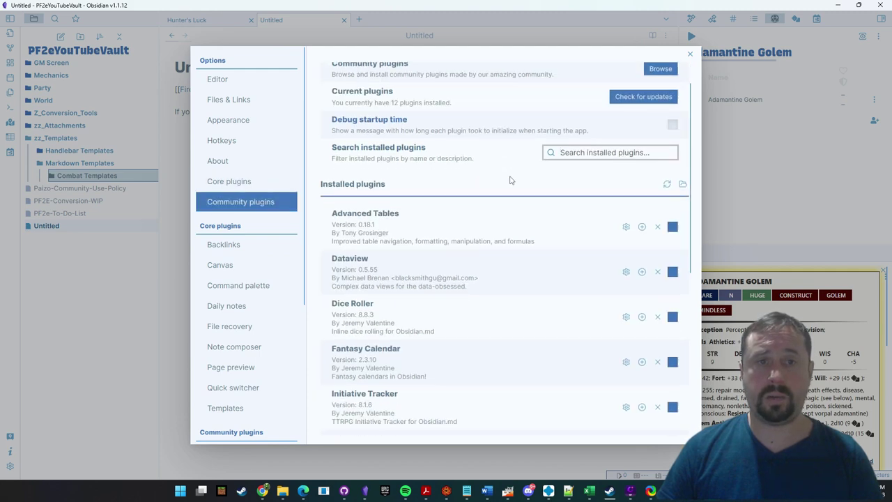
{"action": "left_click", "coordinate": [368, 352]}
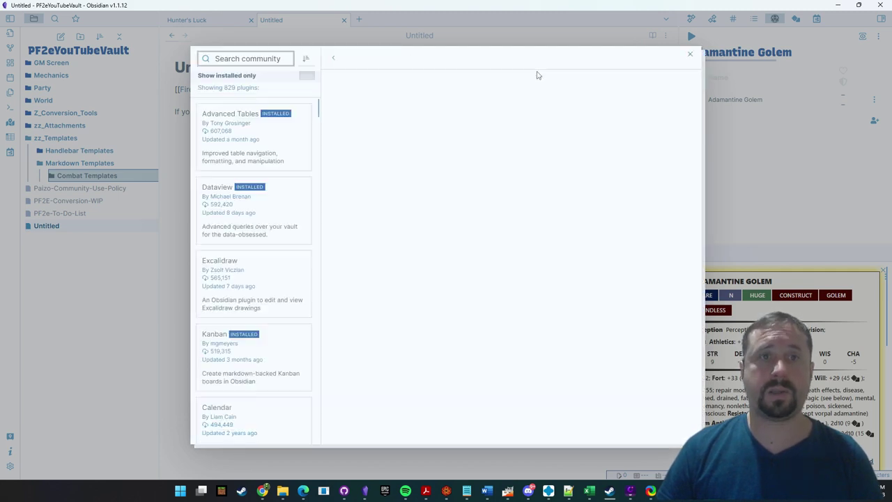
{"action": "scroll", "coordinate": [555, 216], "scroll_direction": "down", "scroll_amount": 2}
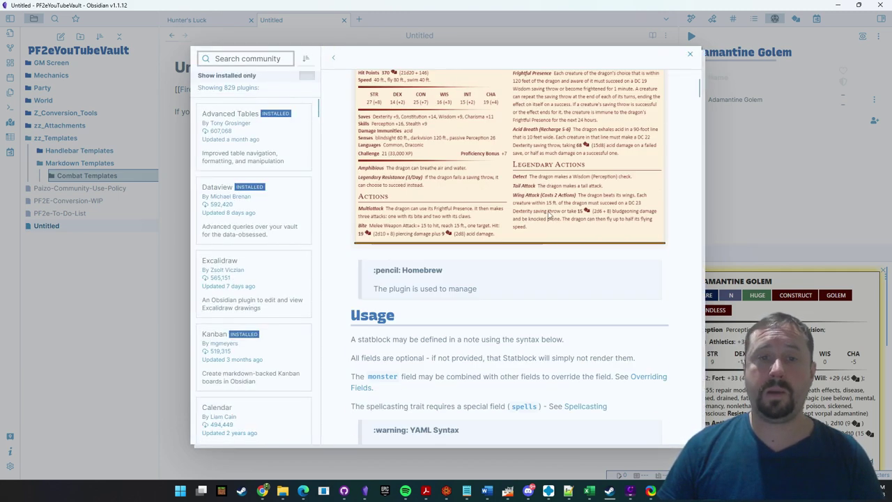
{"action": "scroll", "coordinate": [551, 217], "scroll_direction": "down", "scroll_amount": 2}
{"action": "scroll", "coordinate": [533, 213], "scroll_direction": "down", "scroll_amount": 2}
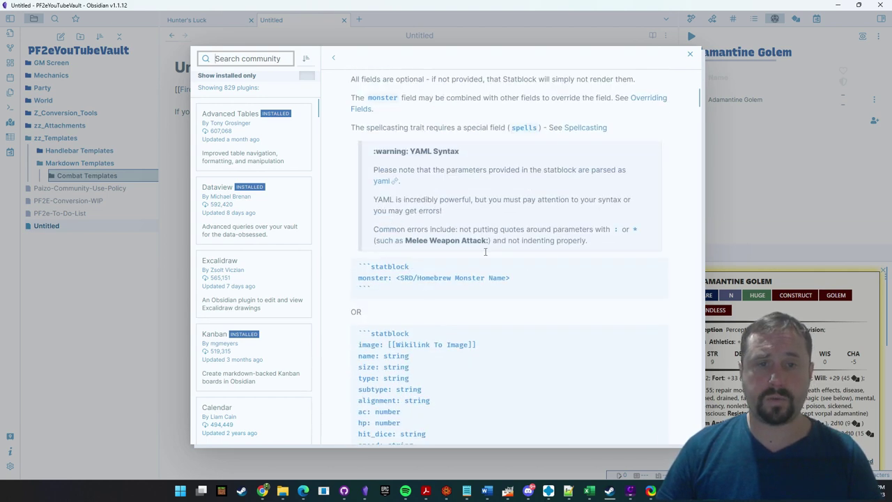
{"action": "left_click_drag", "start_coordinate": [375, 293], "coordinate": [353, 270]}
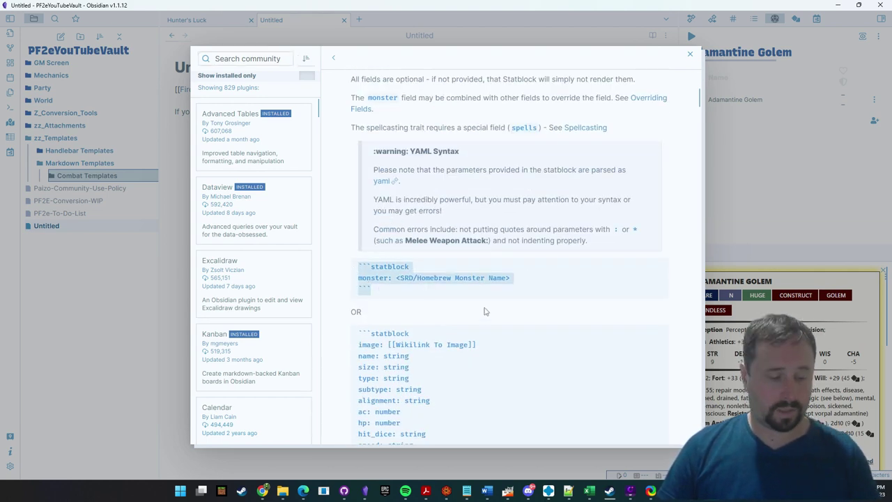
{"action": "left_click", "coordinate": [690, 55]}
{"action": "key", "text": "Escape"}
Create a note titled "Insert Monster (TTRPG Statblocks)" in the Combat Templates folder.
{"action": "right_click", "coordinate": [101, 179]}
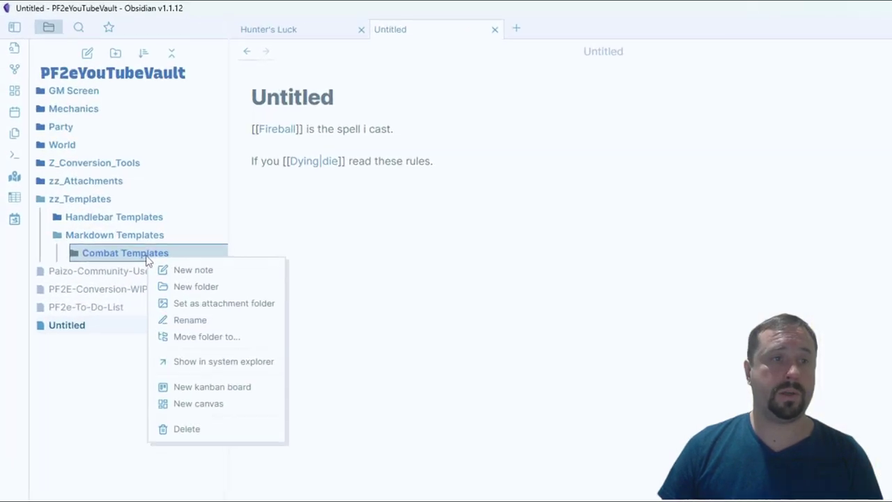
{"action": "left_click", "coordinate": [187, 265]}
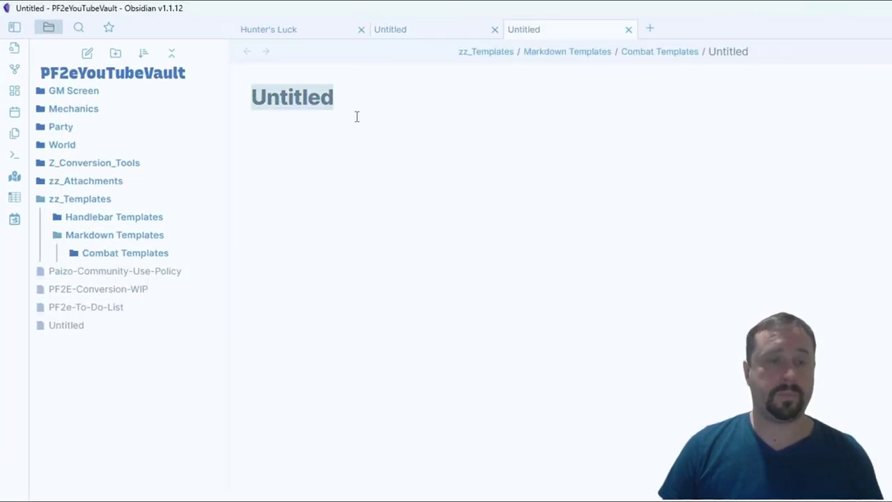
{"action": "type", "text": "Insert Monst"}
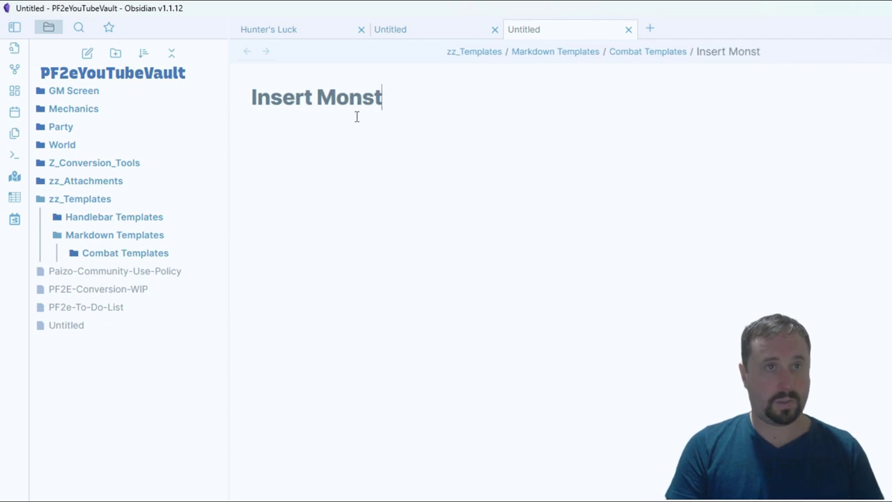
{"action": "type", "text": "er (TTRPG St"}
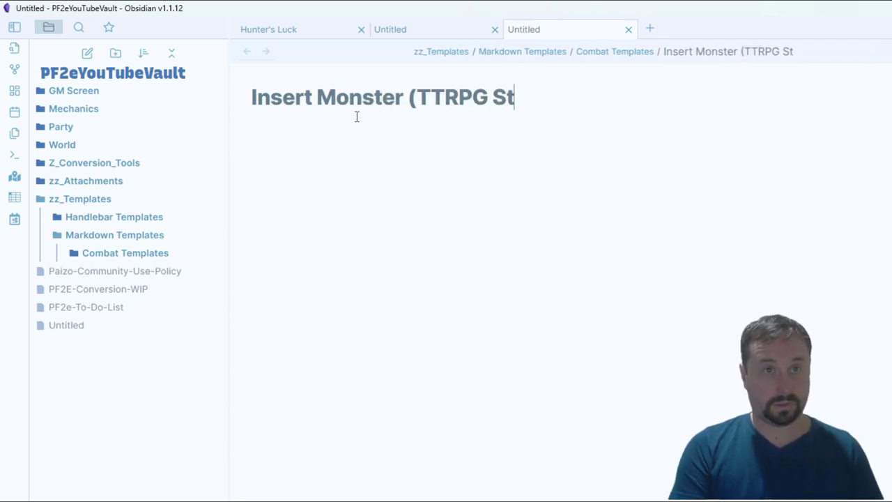
{"action": "type", "text": "atblocks)"}
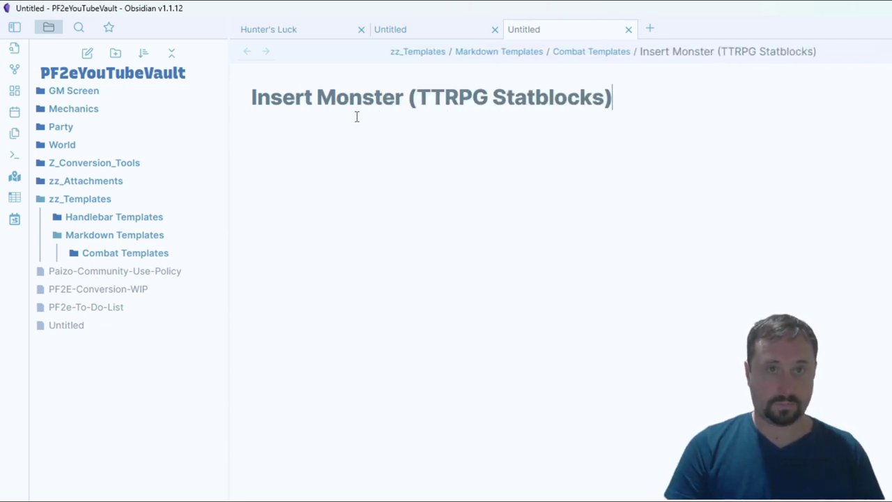
{"action": "key", "text": "Return"}
Paste the copied statblock code into the note, and remove the outer four-backtick fences around it.
{"action": "type", "text": "```` ```statblock monster: <SRD/Homebrew Monster Name> ``` ````"}
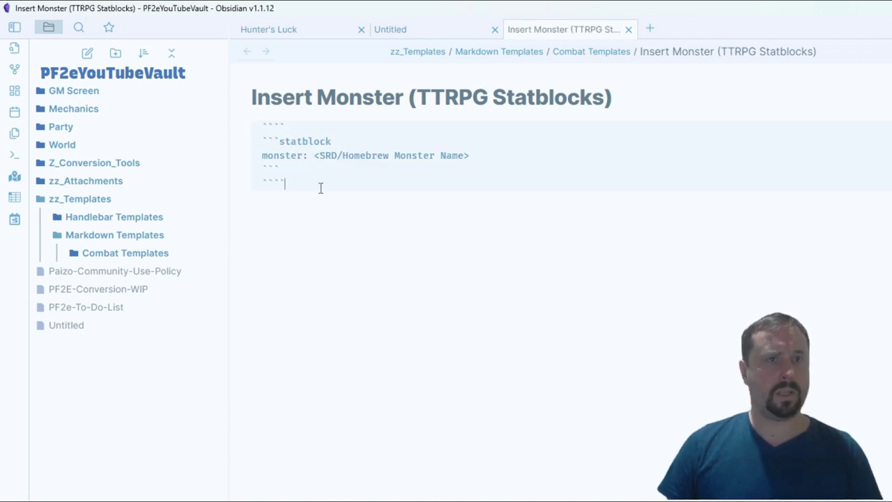
{"action": "key", "text": "shift+Home"}
{"action": "key", "text": "BackSpace"}
{"action": "key", "text": "shift+Up"}
{"action": "key", "text": "BackSpace"}
Replace the <SRD/Homebrew Monster Name> placeholder in the statblock code with Orc.
{"action": "key", "text": "ctrl+shift+Left"}
{"action": "key", "text": "ctrl+shift+Left"}
{"action": "key", "text": "ctrl+shift+Left"}
{"action": "key", "text": "ctrl+shift+Left"}
{"action": "key", "text": "ctrl+shift+Left"}
{"action": "key", "text": "ctrl+shift+Left"}
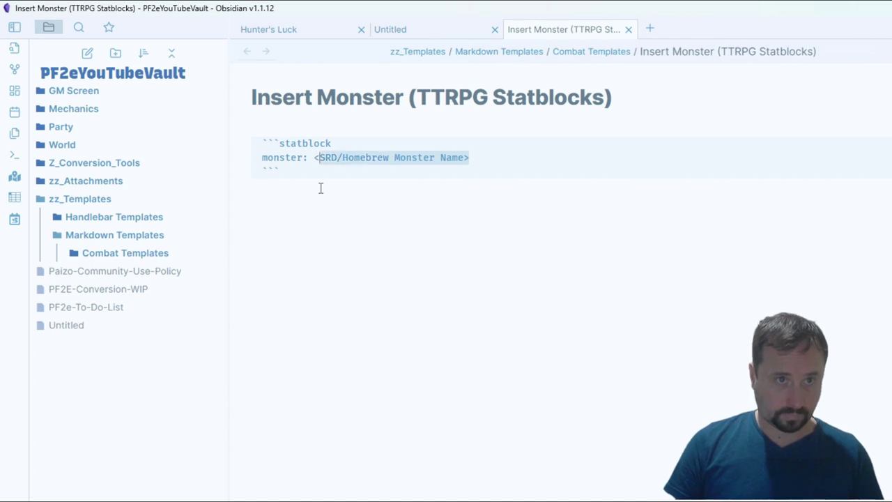
{"action": "type", "text": "Orc"}
{"action": "left_click", "coordinate": [616, 286]}
Set the statblock's monster to Goblin, and leave the code block.
{"action": "key", "text": "Up"}
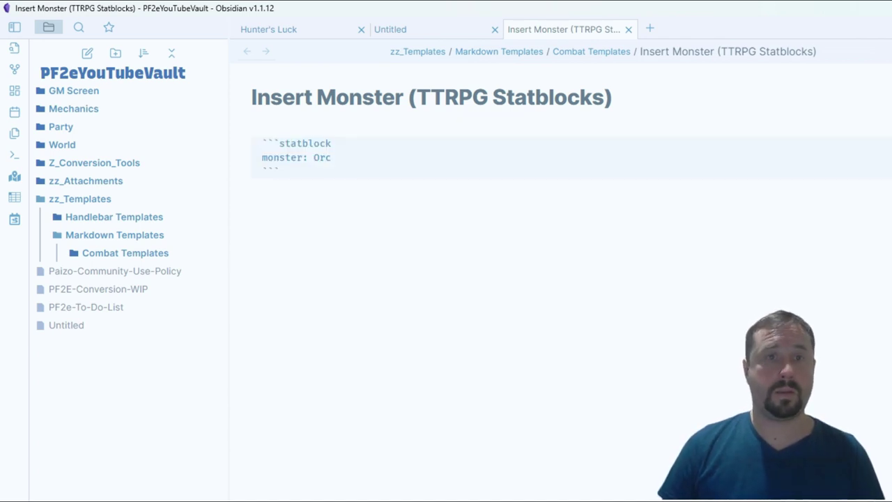
{"action": "type", "text": "Goblin"}
{"action": "key", "text": "Escape"}
{"action": "key", "text": "Down"}
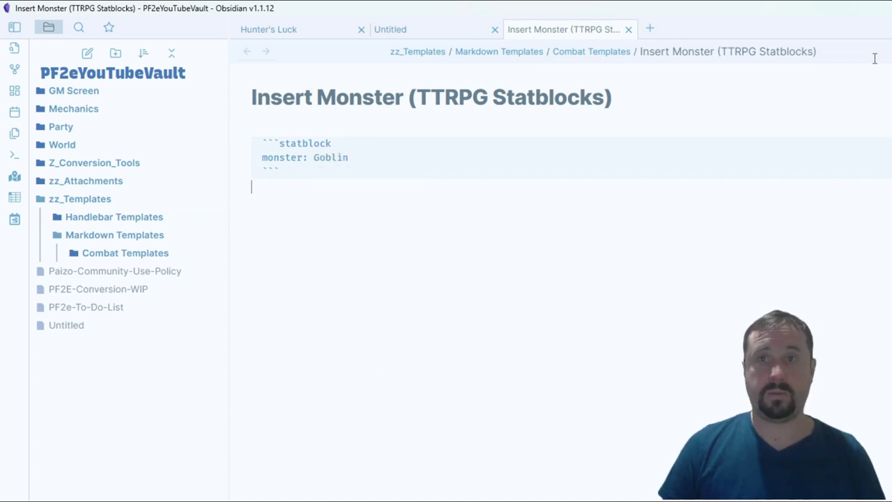
Copy the creature name Air Mephit from the statblock of the Air-Mephit note in the Bestiary folder.
{"action": "key", "text": "Up"}
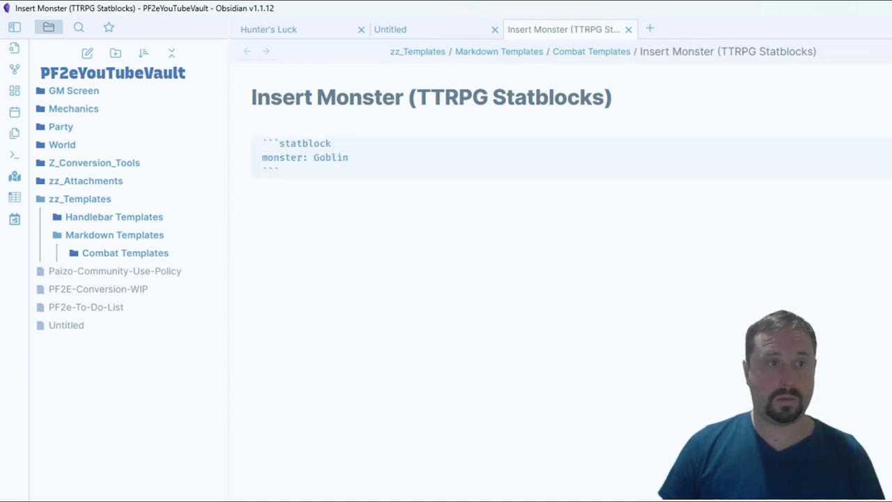
{"action": "left_click", "coordinate": [51, 112]}
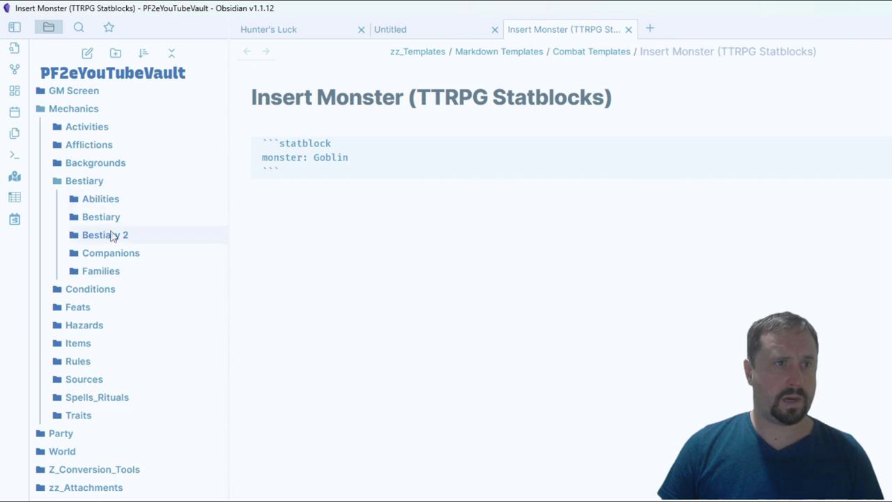
{"action": "left_click", "coordinate": [108, 218]}
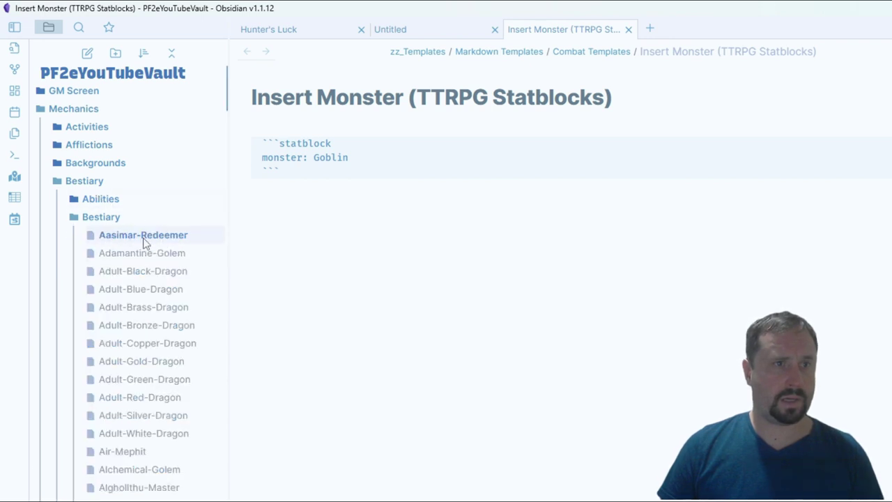
{"action": "left_click", "coordinate": [123, 451]}
{"action": "left_click_drag", "start_coordinate": [381, 97], "coordinate": [255, 96]}
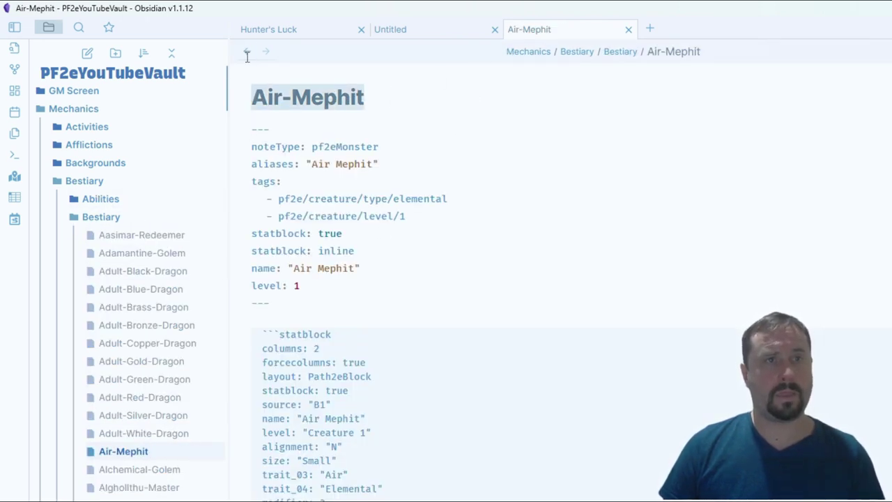
{"action": "left_click_drag", "start_coordinate": [361, 419], "coordinate": [307, 416]}
{"action": "key", "text": "shift+Left"}
{"action": "key", "text": "ctrl+c"}
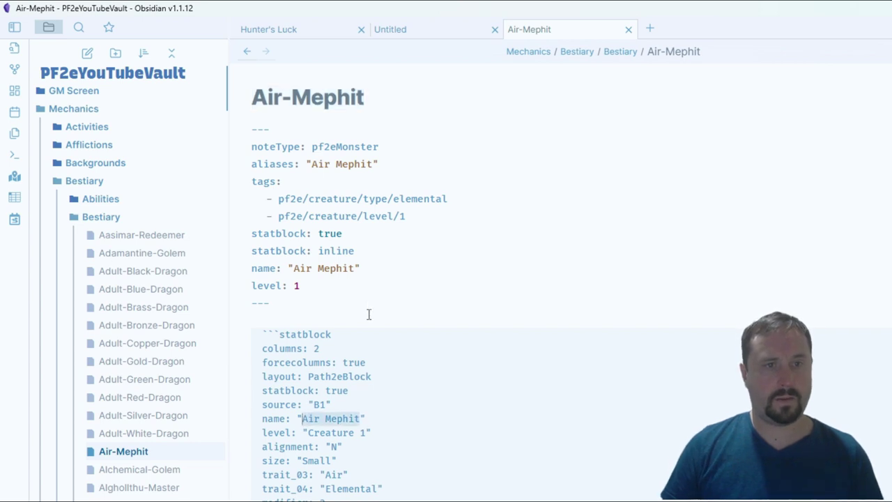
Replace Goblin with the copied name Air Mephit in the Insert Monster template's statblock, render it, and collapse the vault's folders.
{"action": "left_click", "coordinate": [247, 52]}
{"action": "left_click_drag", "start_coordinate": [349, 157], "coordinate": [312, 158]}
{"action": "key", "text": "ctrl+v"}
{"action": "key", "text": "Escape"}
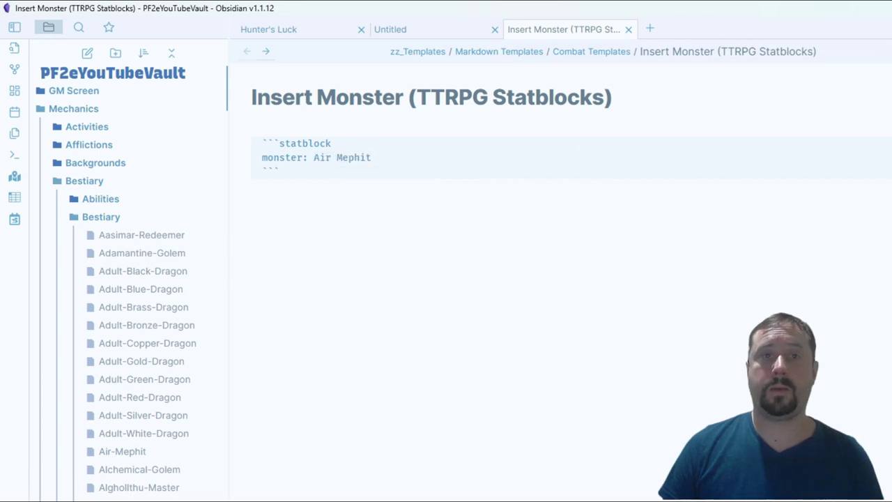
{"action": "left_click", "coordinate": [653, 372]}
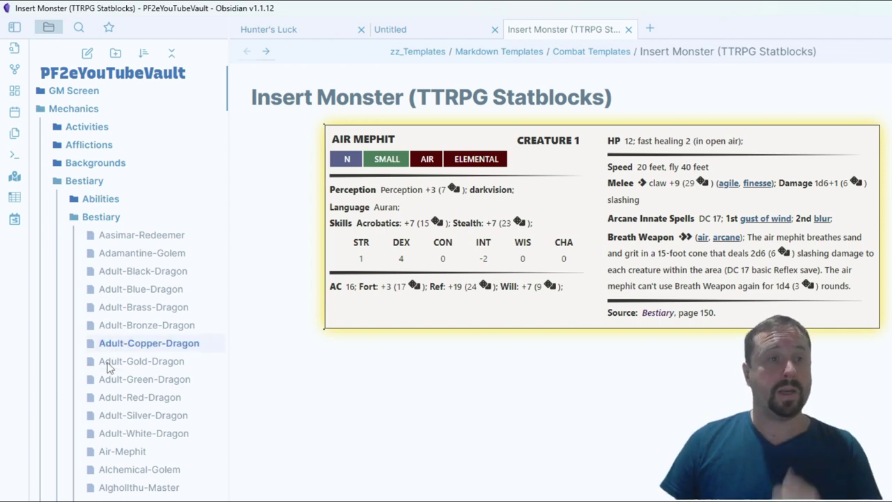
{"action": "left_click", "coordinate": [171, 53]}
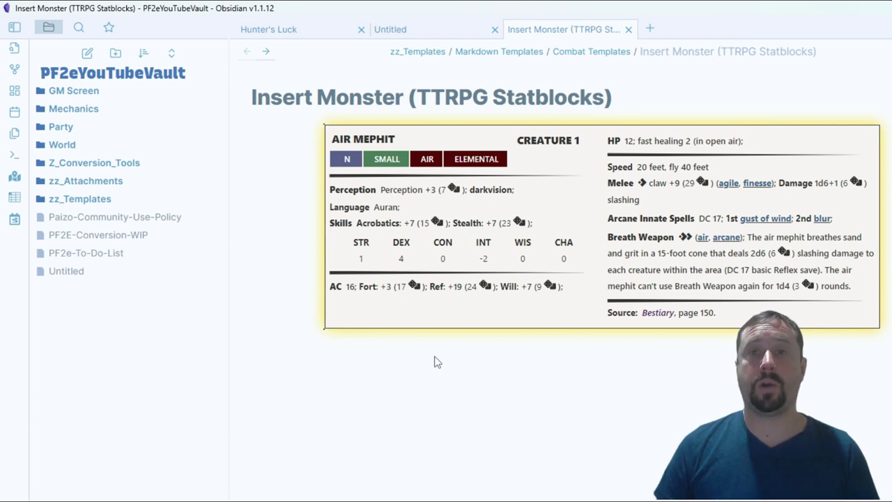
Open the root Untitled note in editing mode and place the cursor below its existing text.
{"action": "left_click", "coordinate": [63, 271]}
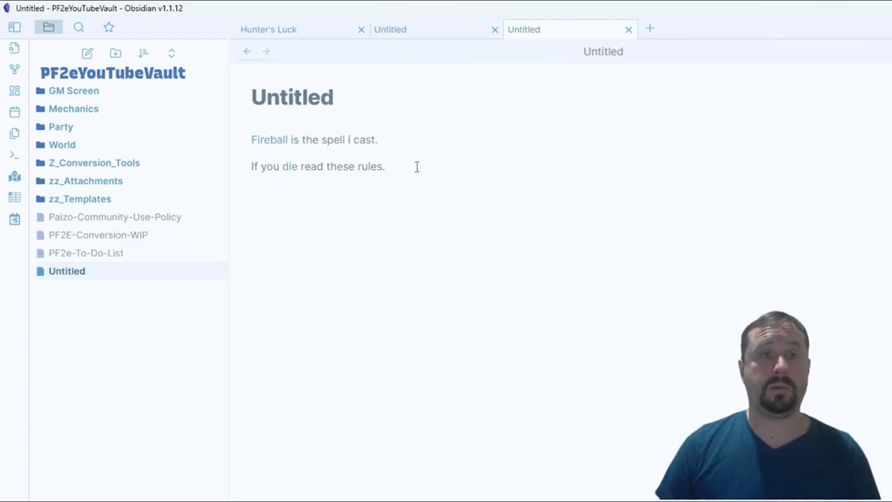
{"action": "key", "text": "ctrl+e"}
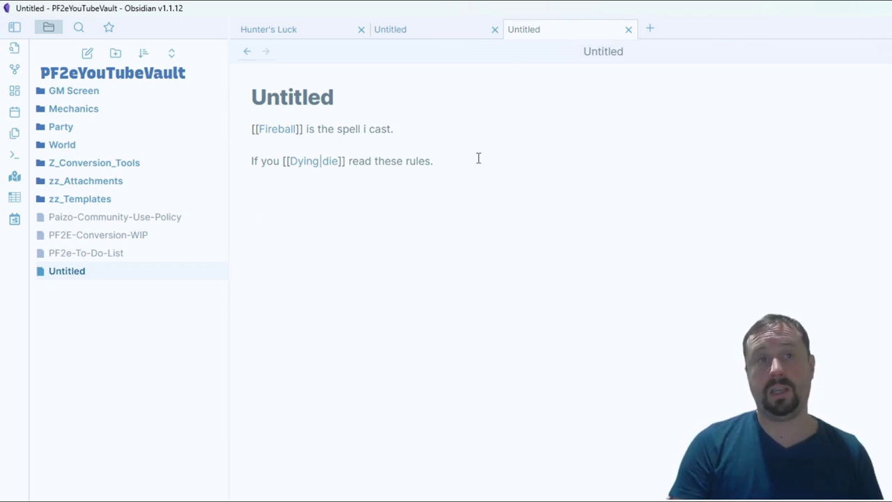
{"action": "left_click", "coordinate": [274, 227]}
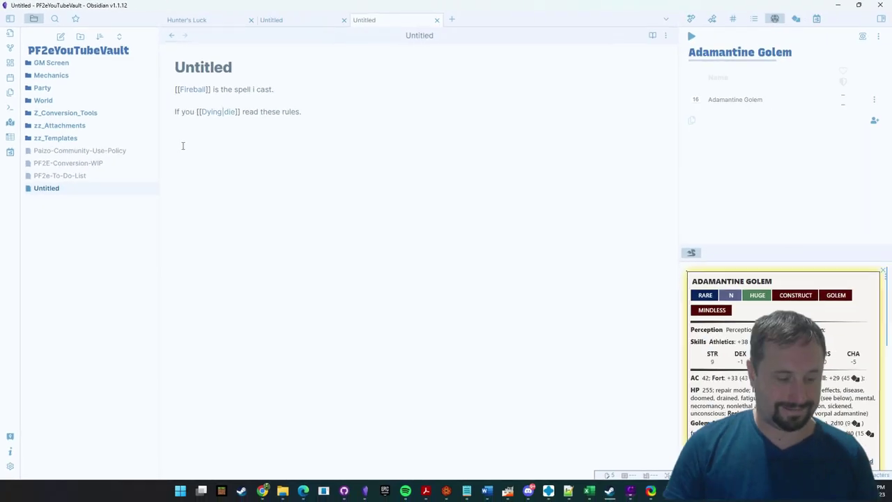
Filter the hotkey settings by "templ" to look up the shortcut for inserting a template.
{"action": "left_click", "coordinate": [10, 465]}
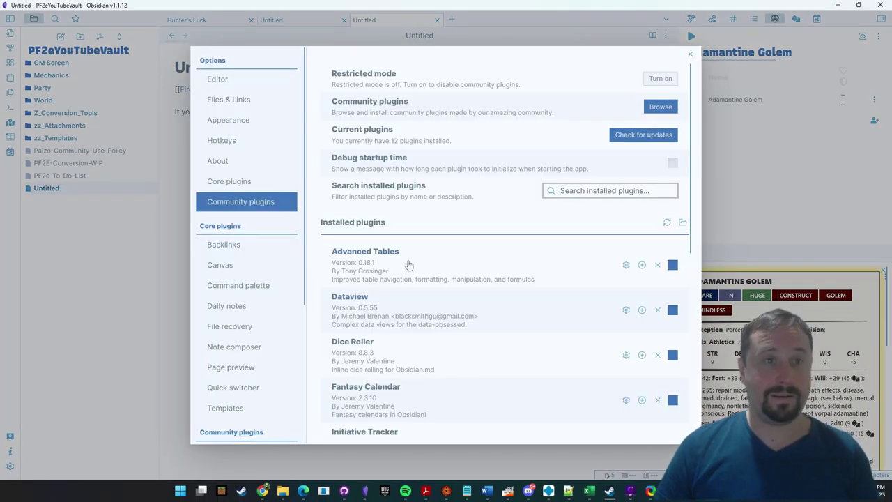
{"action": "left_click", "coordinate": [221, 140]}
{"action": "left_click", "coordinate": [369, 72]}
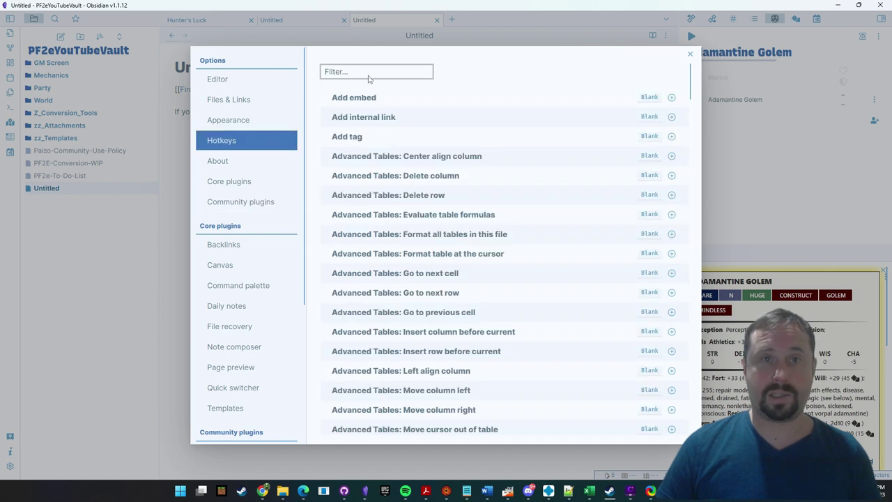
{"action": "type", "text": "templ"}
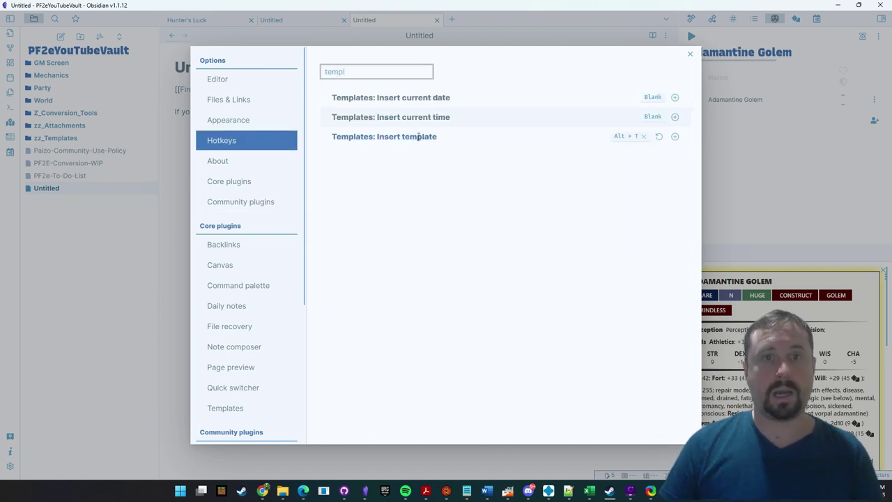
{"action": "left_click", "coordinate": [388, 225]}
Set the core Templates plugin's template folder location to zz_Templates, and close the settings.
{"action": "scroll", "coordinate": [223, 219], "scroll_direction": "down", "scroll_amount": 4}
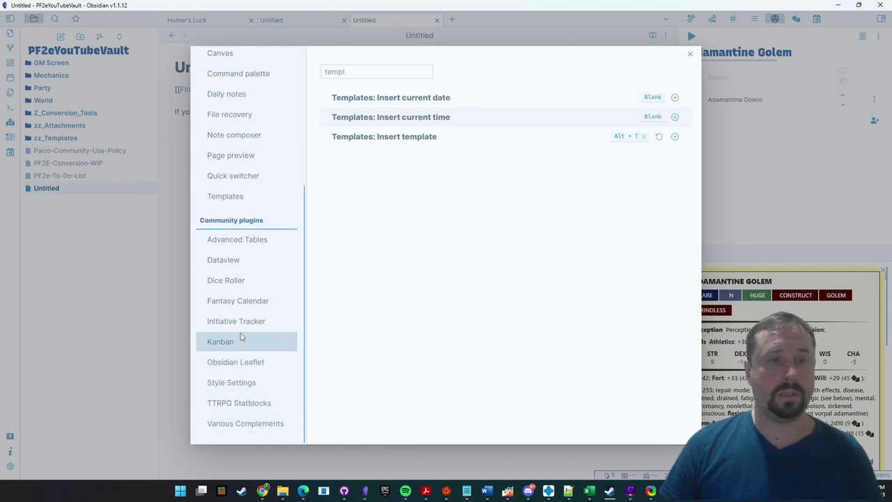
{"action": "scroll", "coordinate": [263, 195], "scroll_direction": "up", "scroll_amount": 4}
{"action": "left_click", "coordinate": [230, 183]}
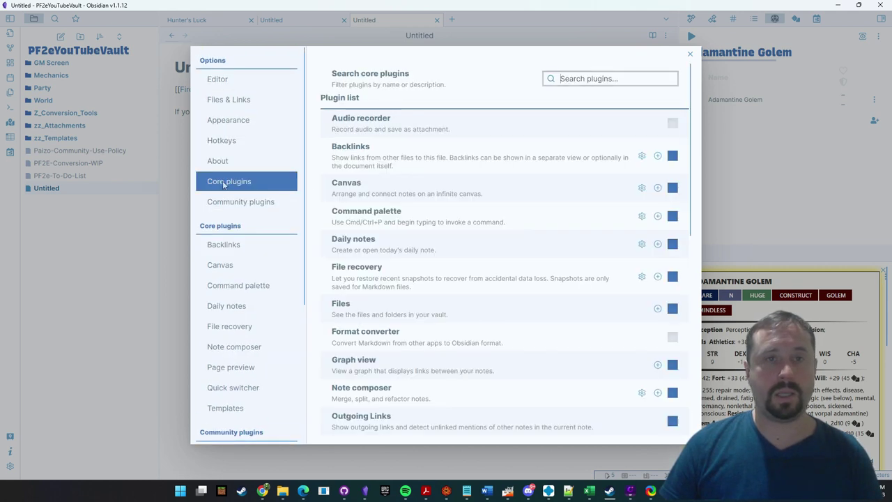
{"action": "scroll", "coordinate": [488, 306], "scroll_direction": "down", "scroll_amount": 6}
{"action": "scroll", "coordinate": [423, 342], "scroll_direction": "down", "scroll_amount": 2}
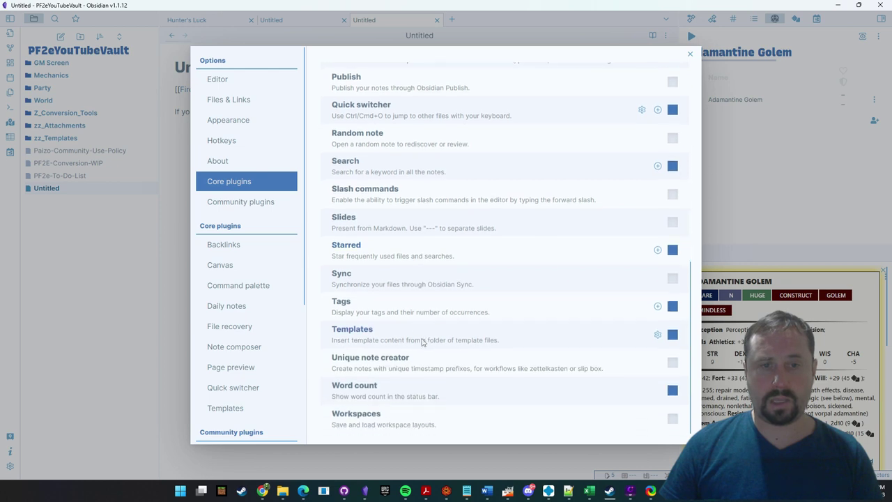
{"action": "left_click", "coordinate": [657, 334]}
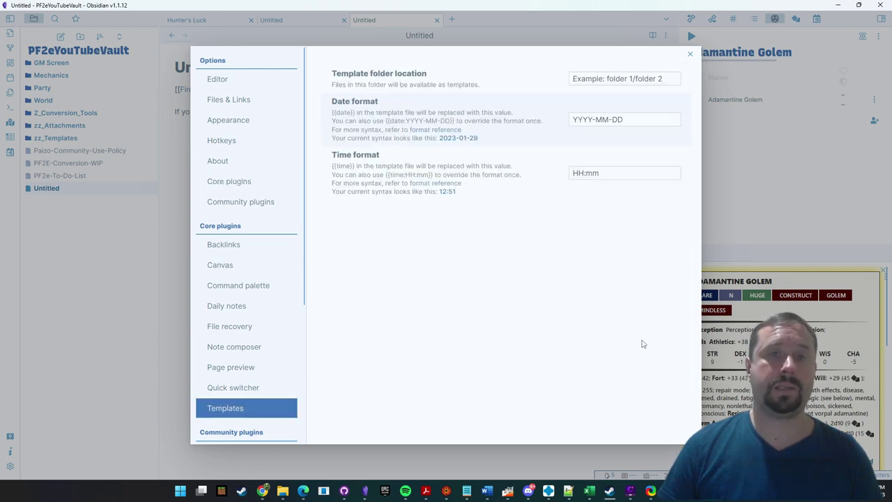
{"action": "left_click", "coordinate": [593, 79]}
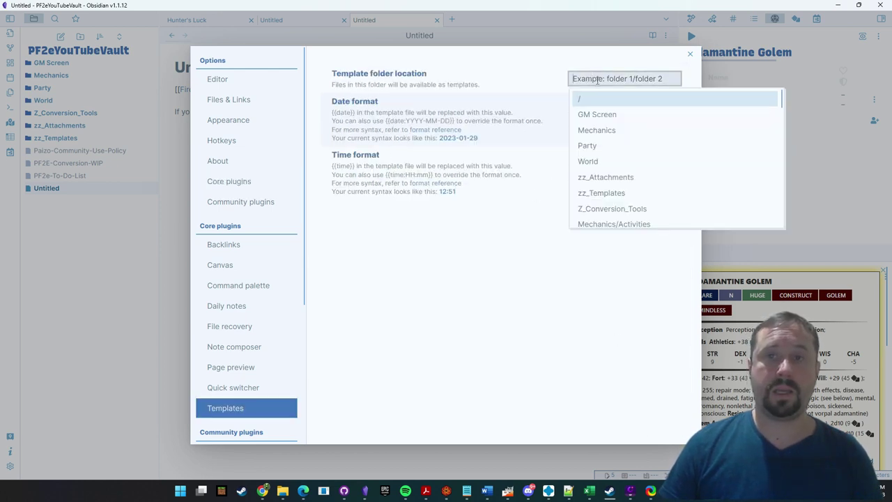
{"action": "type", "text": "zz_"}
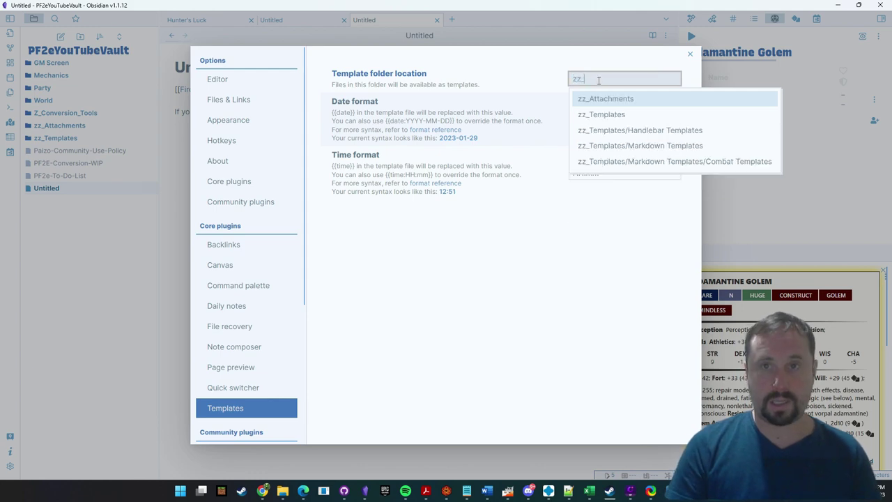
{"action": "left_click", "coordinate": [598, 117]}
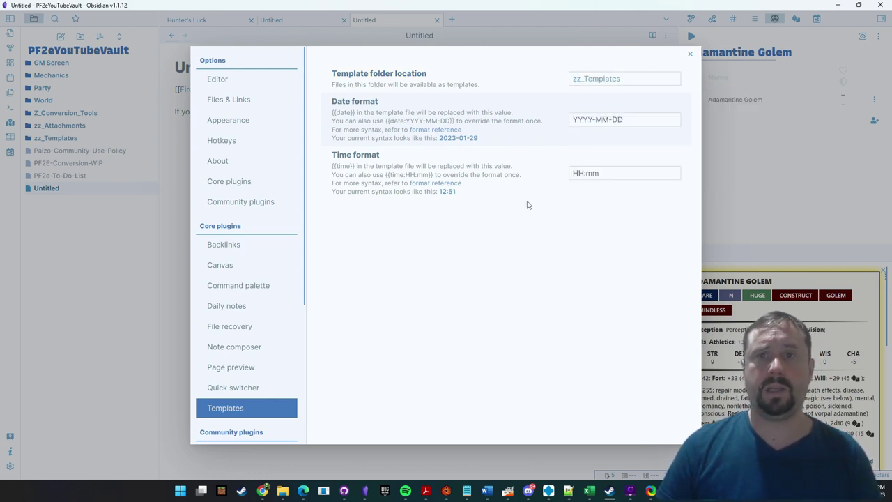
{"action": "key", "text": "Escape"}
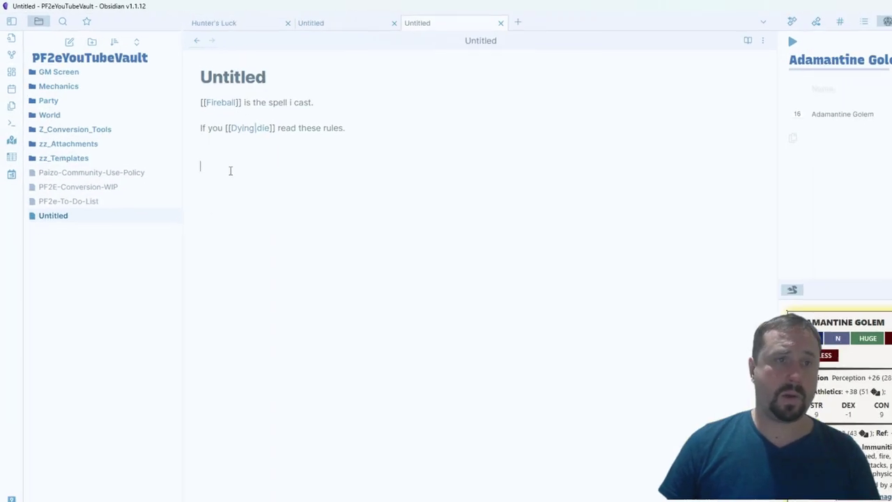
Insert the Insert Monster (TTRPG Statblocks) template below the Untitled note's text, and preview the rendered statblock.
{"action": "key", "text": "alt+e"}
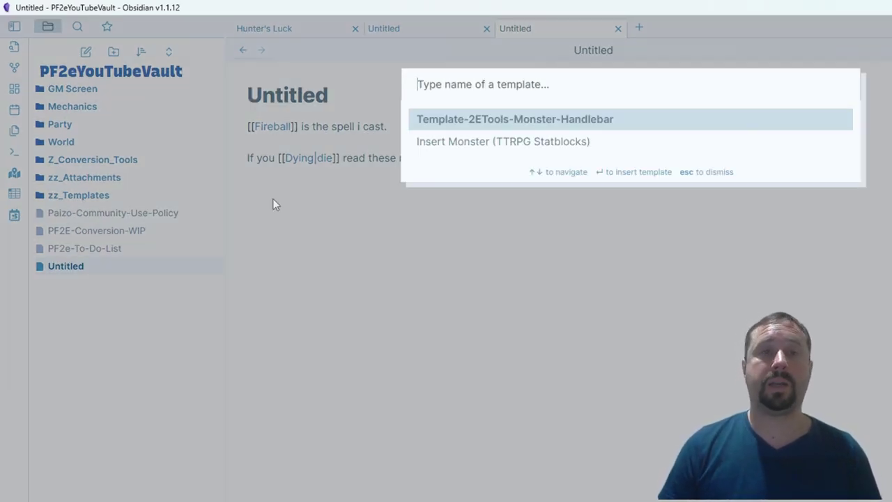
{"action": "key", "text": "Down"}
{"action": "key", "text": "Return"}
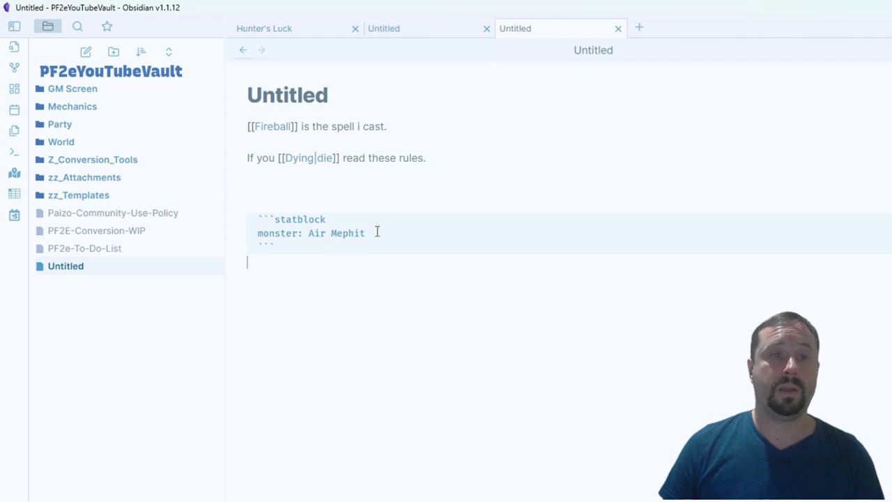
{"action": "left_click_drag", "start_coordinate": [367, 233], "coordinate": [306, 233]}
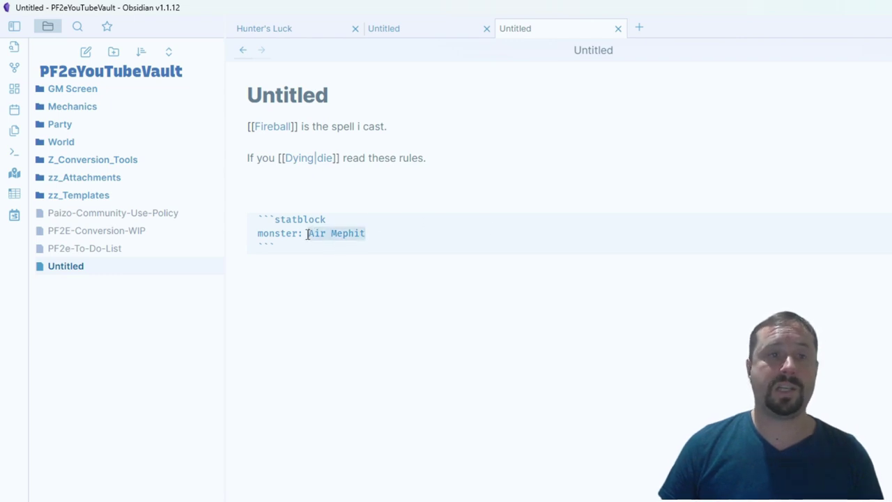
{"action": "left_click", "coordinate": [416, 417]}
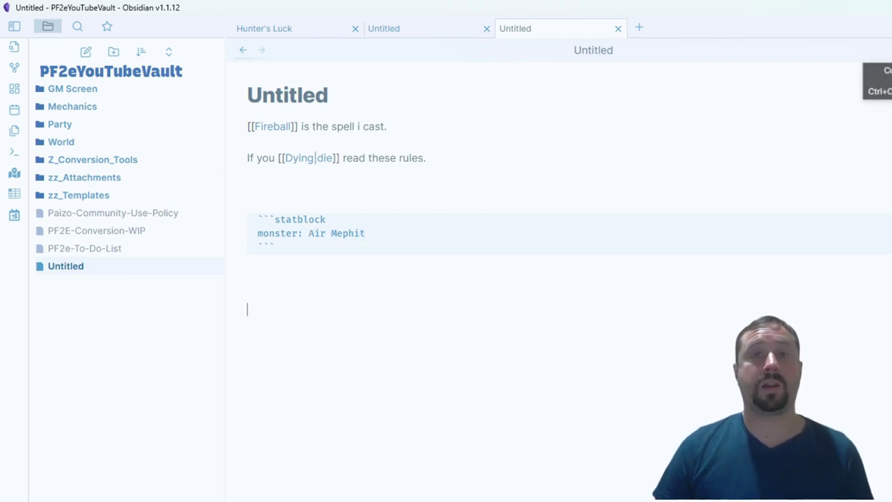
{"action": "key", "text": "ctrl+e"}
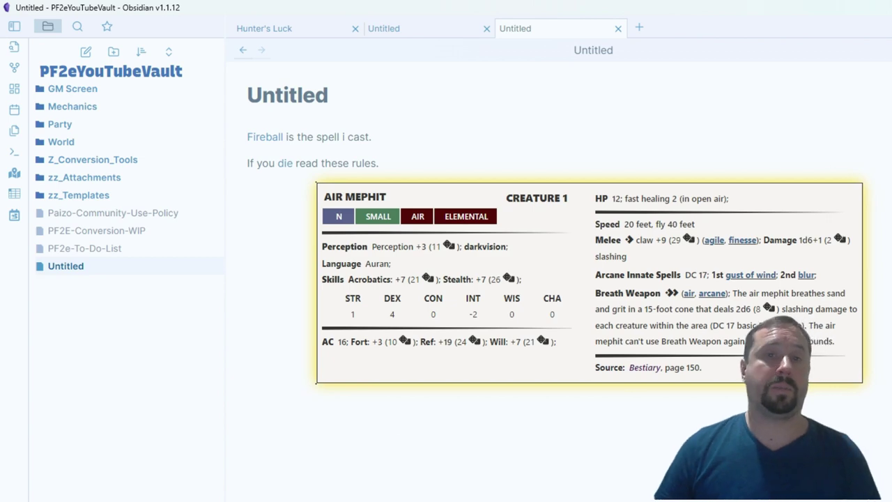
{"action": "key", "text": "ctrl+e"}
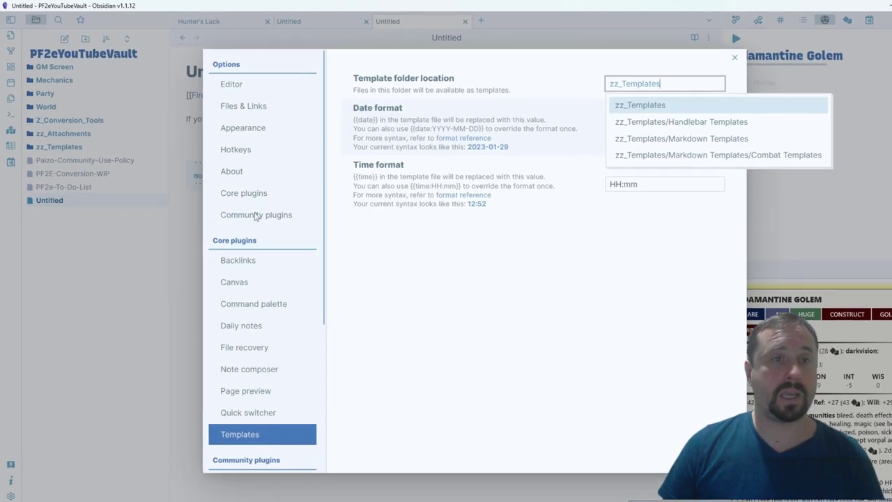
Copy the example encounter code block from the Initiative Tracker plugin's description, and close the settings.
{"action": "scroll", "coordinate": [226, 207], "scroll_direction": "down", "scroll_amount": 3}
{"action": "scroll", "coordinate": [226, 207], "scroll_direction": "up", "scroll_amount": 3}
{"action": "left_click", "coordinate": [226, 207]}
{"action": "left_click", "coordinate": [226, 207]}
{"action": "scroll", "coordinate": [457, 222], "scroll_direction": "down", "scroll_amount": 4}
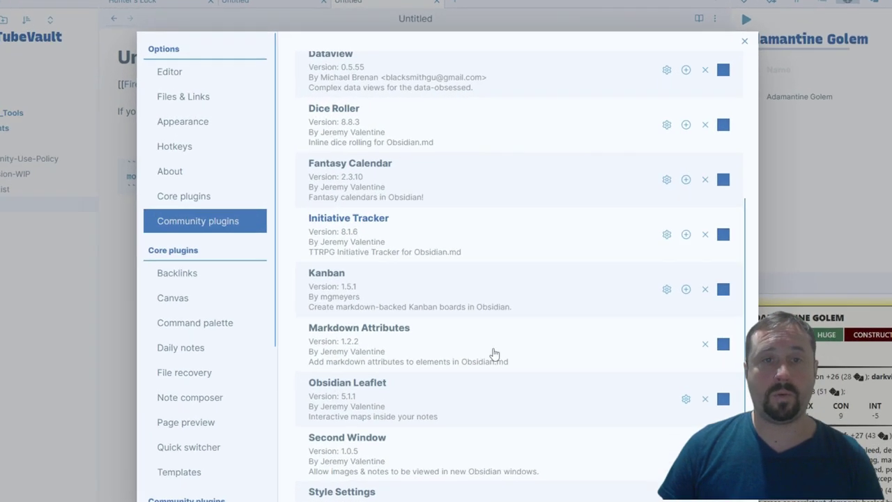
{"action": "left_click", "coordinate": [427, 225]}
{"action": "scroll", "coordinate": [573, 387], "scroll_direction": "down", "scroll_amount": 5}
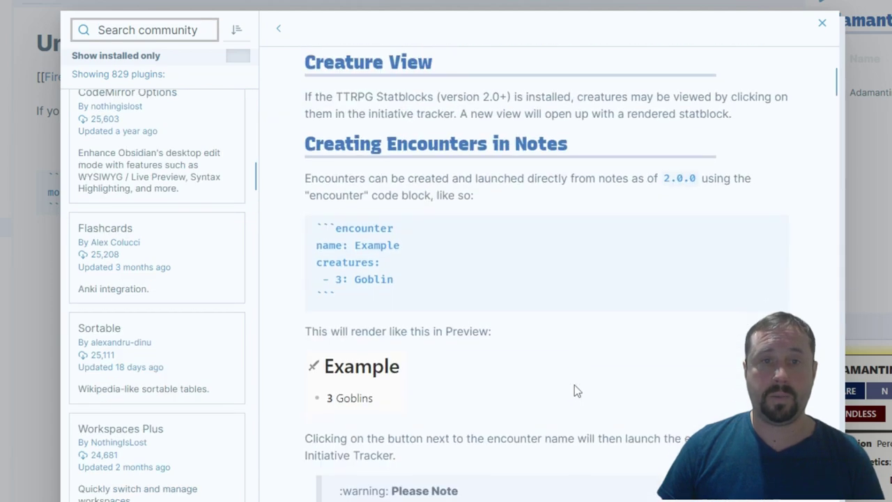
{"action": "left_click_drag", "start_coordinate": [347, 295], "coordinate": [315, 229]}
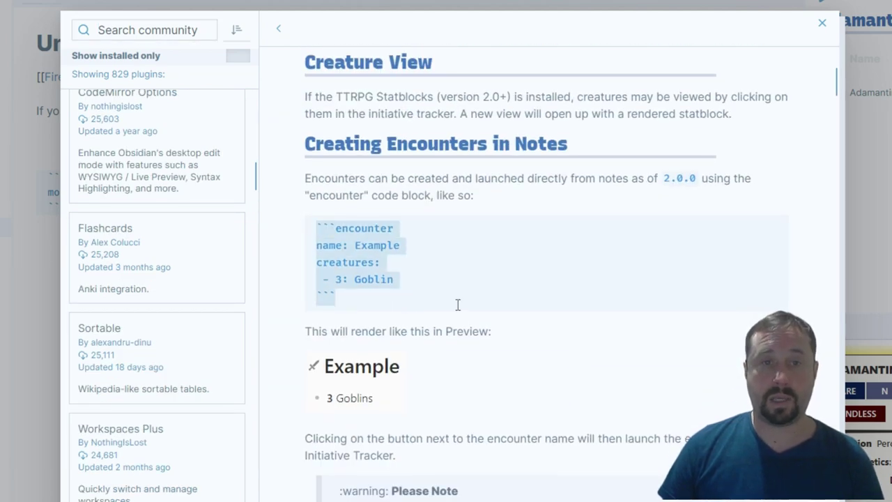
{"action": "left_click", "coordinate": [822, 23]}
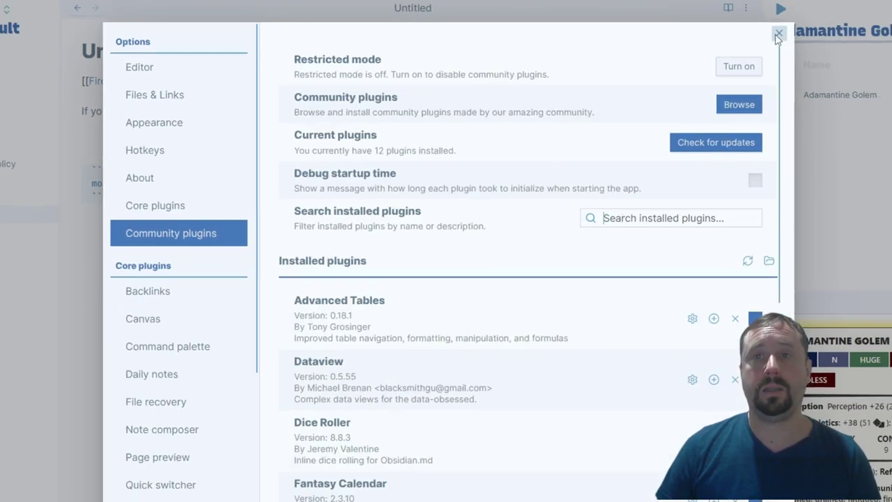
{"action": "left_click", "coordinate": [783, 34]}
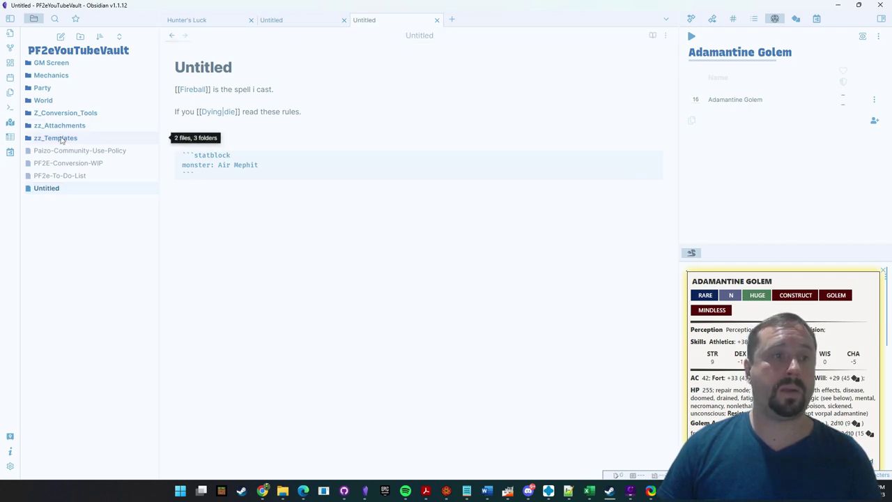
Create a note titled "Insert Encounter (Initiative Tracker)" in the Combat Templates folder under zz_Templates/Markdown Templates.
{"action": "left_click", "coordinate": [61, 140]}
{"action": "left_click", "coordinate": [91, 163]}
{"action": "left_click", "coordinate": [89, 151]}
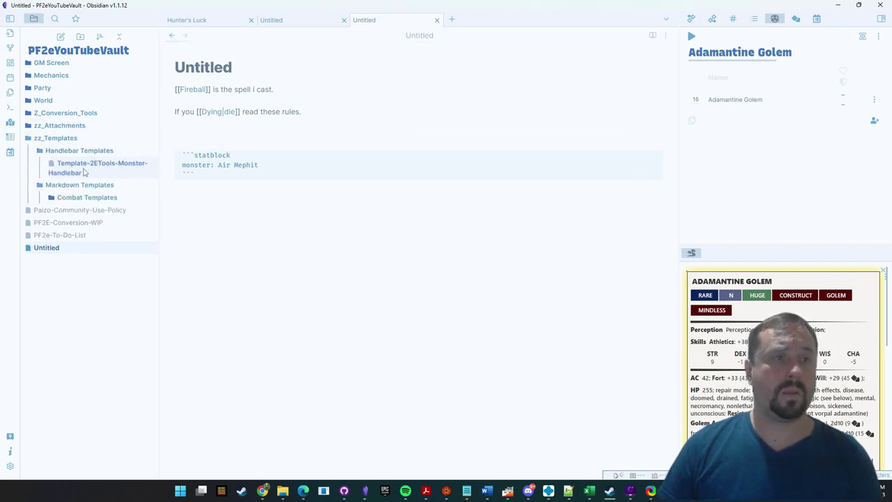
{"action": "right_click", "coordinate": [88, 197]}
{"action": "left_click", "coordinate": [120, 209]}
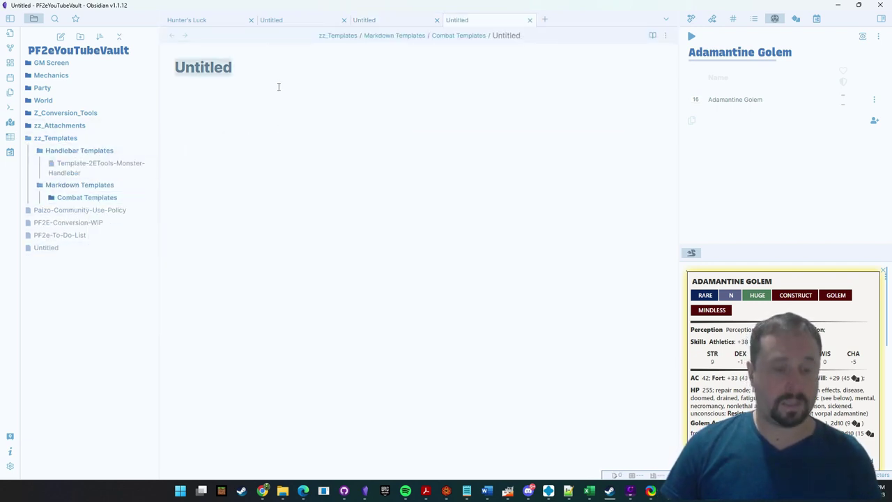
{"action": "type", "text": "I"}
{"action": "key", "text": "BackSpace"}
{"action": "type", "text": "Insert"}
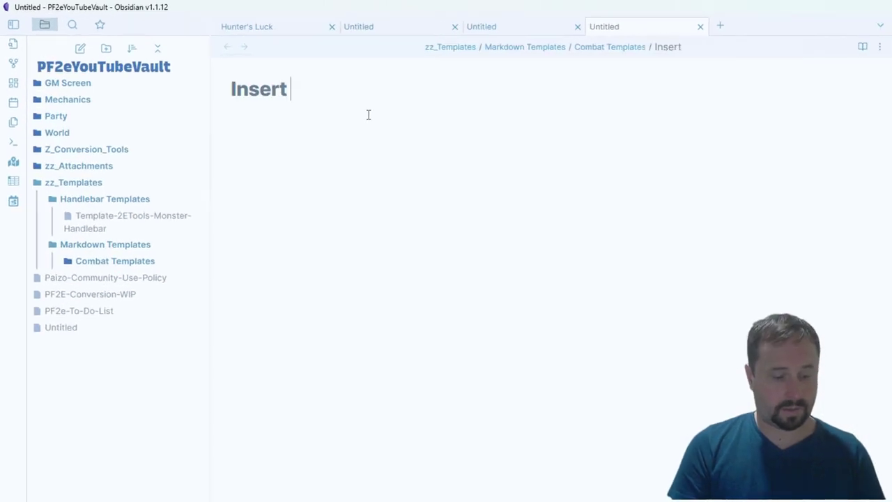
{"action": "type", "text": " Encounter (Initiative T"}
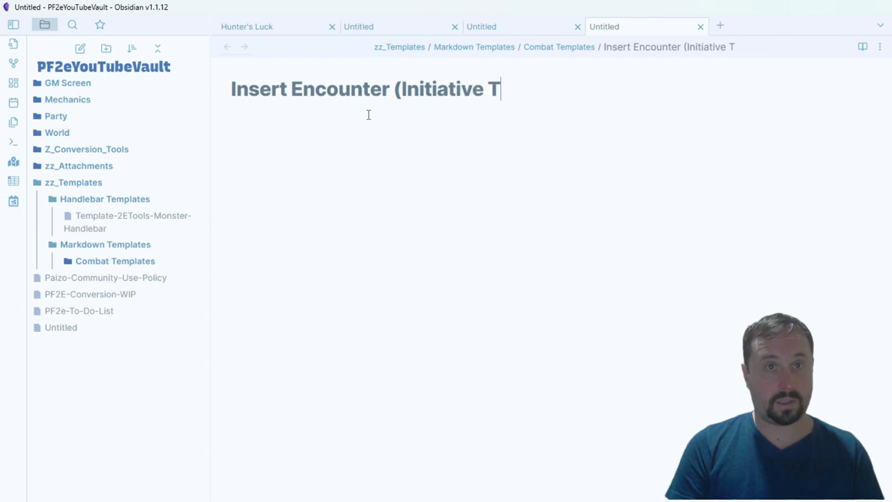
{"action": "type", "text": "racker)"}
{"action": "key", "text": "Return"}
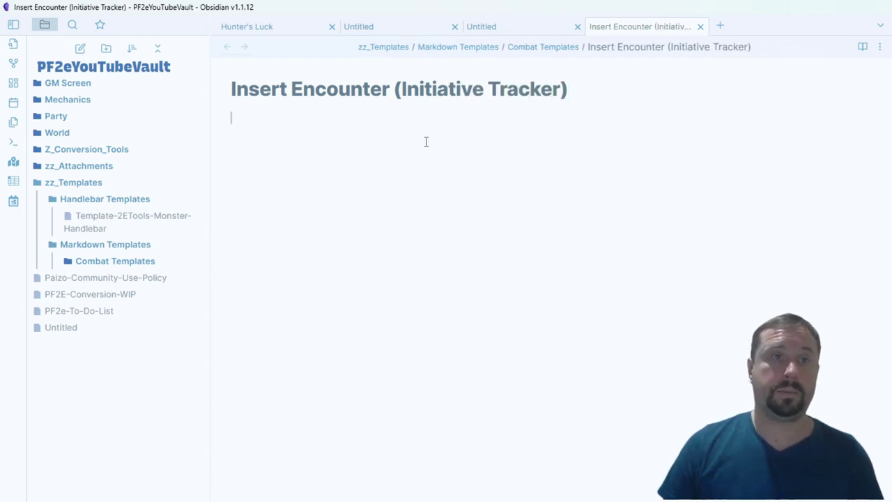
Paste the copied example encounter code block into the template note, and remove its extra outer backtick fence.
{"action": "type", "text": "```` ```encounter name: Example creatures:  - 3: Goblin ``` ````"}
{"action": "double_click", "coordinate": [275, 116]}
{"action": "key", "text": "BackSpace"}
{"action": "key", "text": "Down"}
{"action": "key", "text": "shift+End"}
{"action": "key", "text": "BackSpace"}
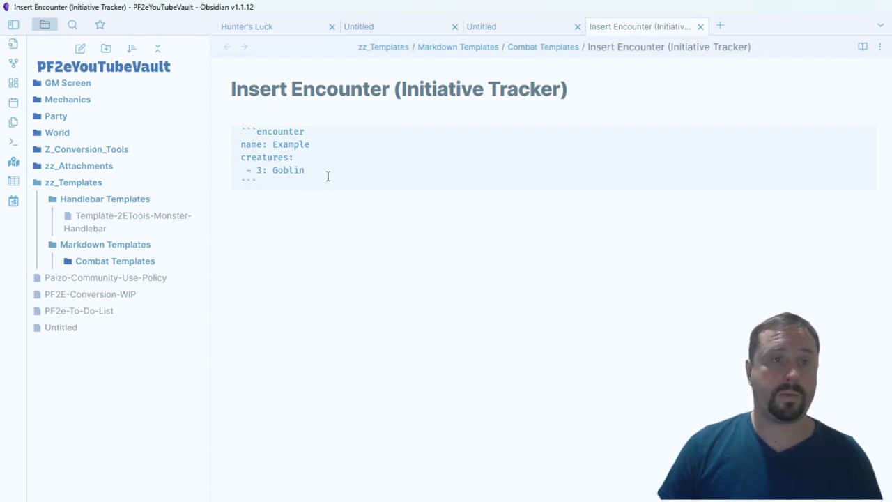
Change the encounter template's creature entry to "1: Air Mephit" and preview the rendered encounter.
{"action": "key", "text": "ctrl+shift+Left"}
{"action": "type", "text": "Airt"}
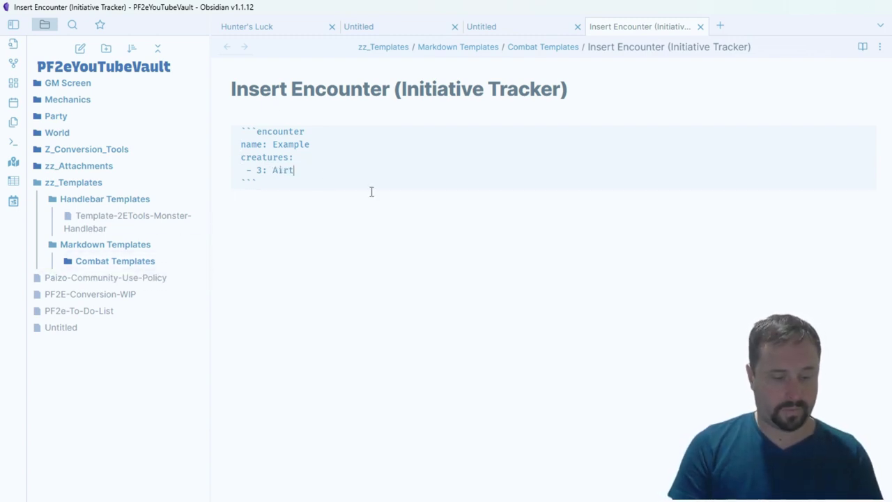
{"action": "key", "text": "BackSpace"}
{"action": "type", "text": "Mephi"}
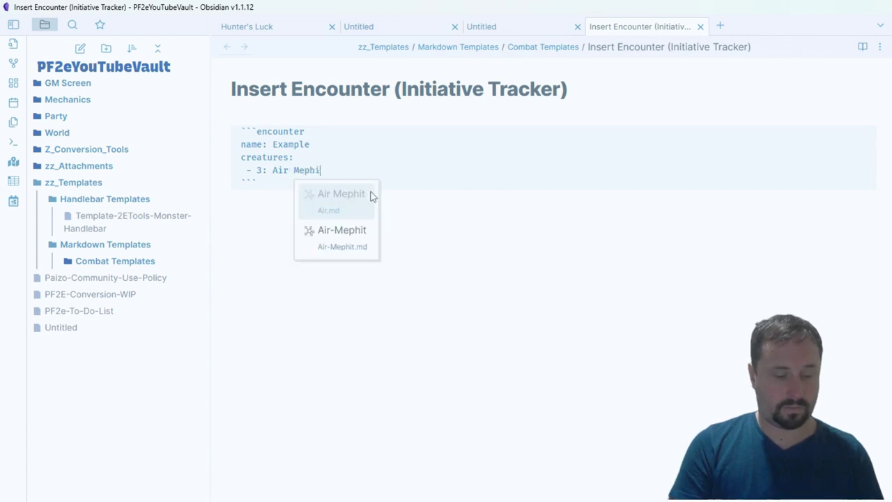
{"action": "type", "text": "t"}
{"action": "key", "text": "Escape"}
{"action": "double_click", "coordinate": [259, 171]}
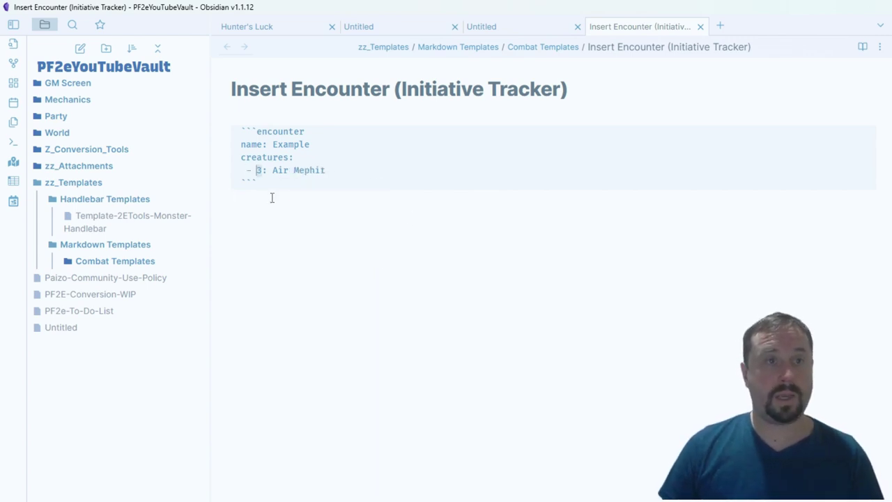
{"action": "type", "text": "1"}
{"action": "left_click", "coordinate": [272, 198]}
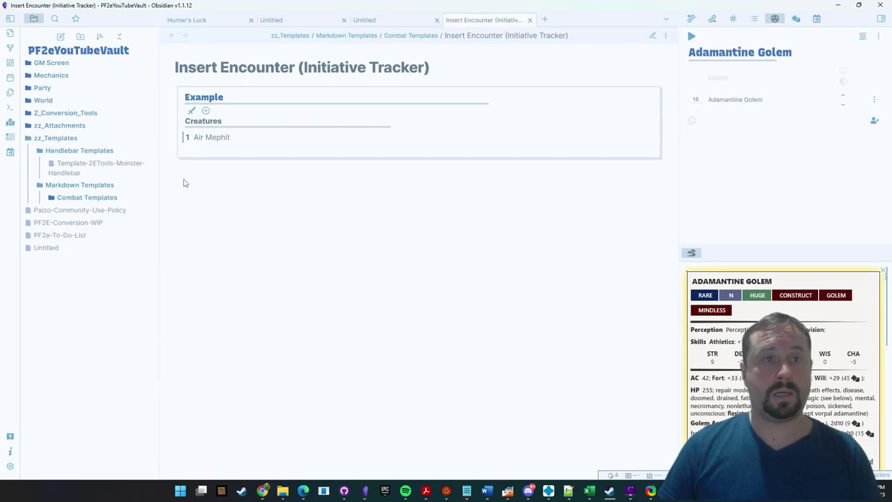
Load the Example encounter into the initiative tracker and open the Air Mephit's damage and status entry fields.
{"action": "left_click", "coordinate": [191, 111]}
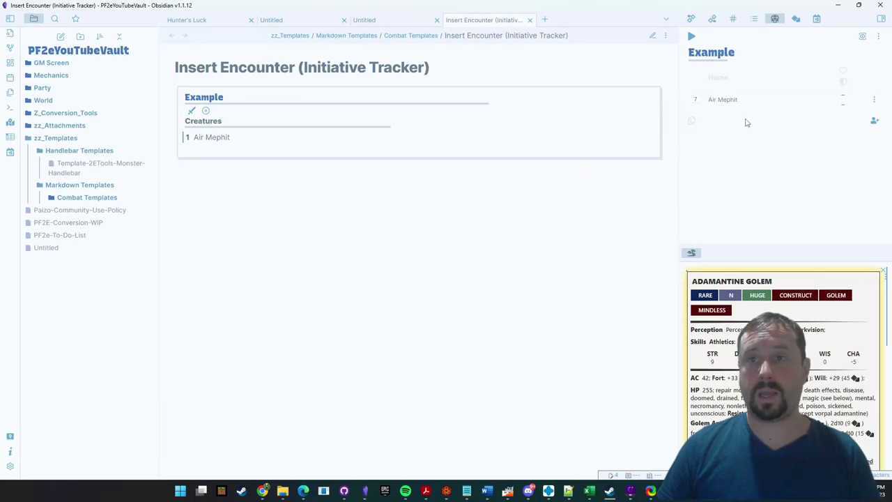
{"action": "left_click", "coordinate": [728, 100]}
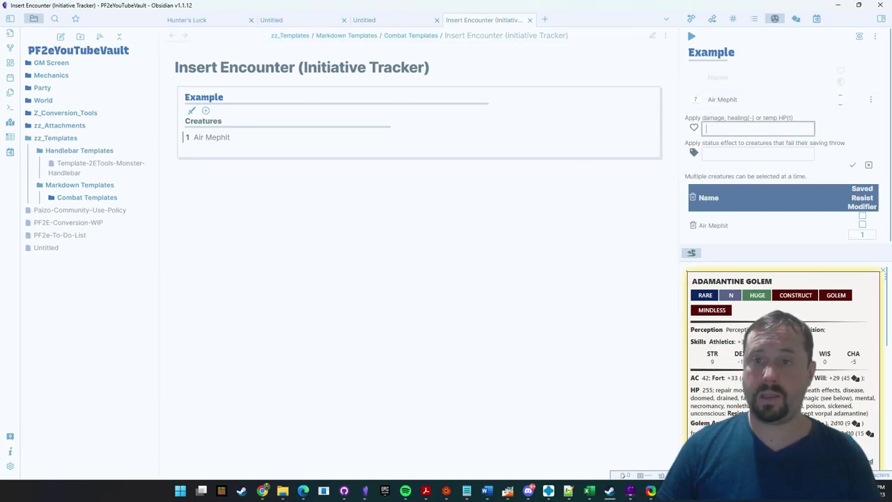
{"action": "left_click", "coordinate": [201, 85]}
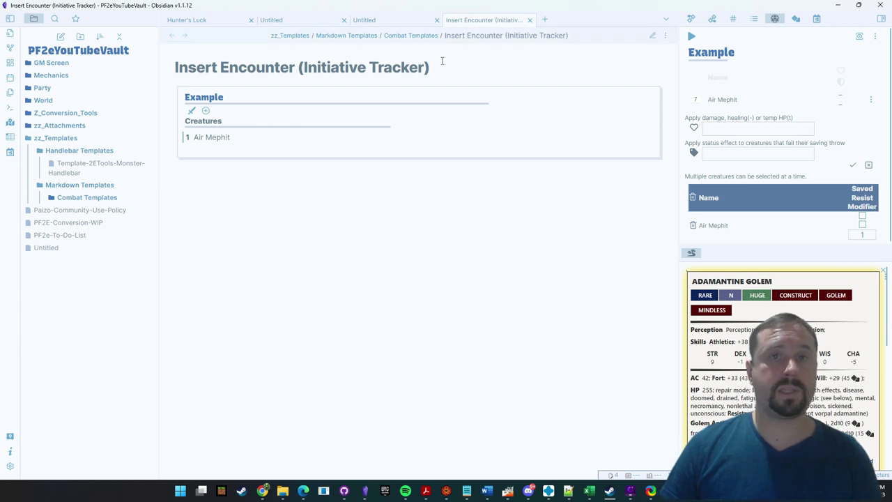
Insert the Insert Encounter (Initiative Tracker) template below the statblock code in the Untitled note.
{"action": "left_click", "coordinate": [376, 20]}
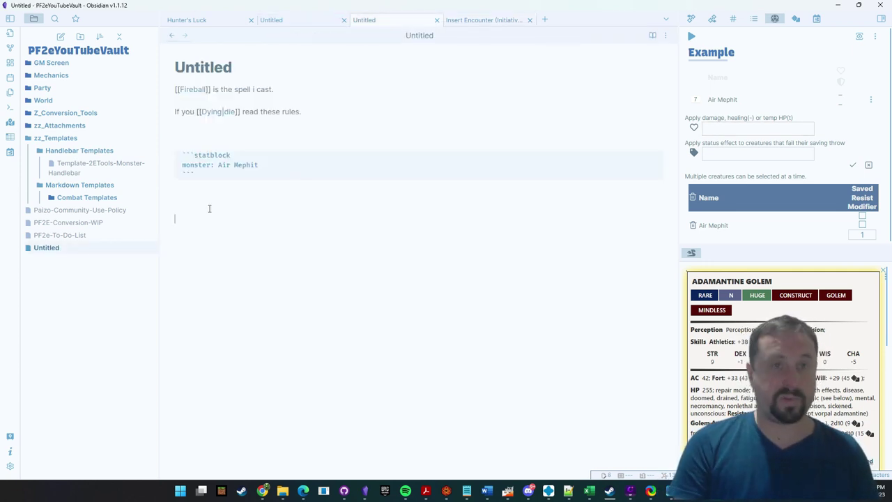
{"action": "key", "text": "alt+e"}
{"action": "key", "text": "Down"}
{"action": "key", "text": "Down"}
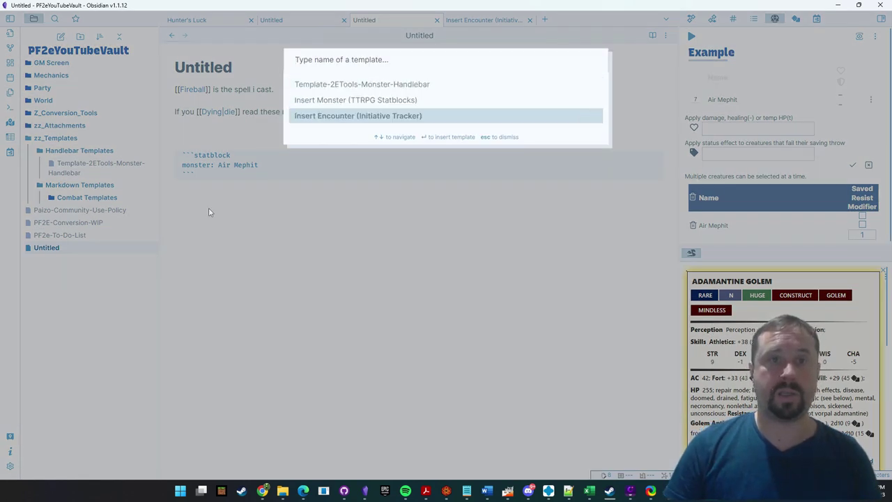
{"action": "key", "text": "Return"}
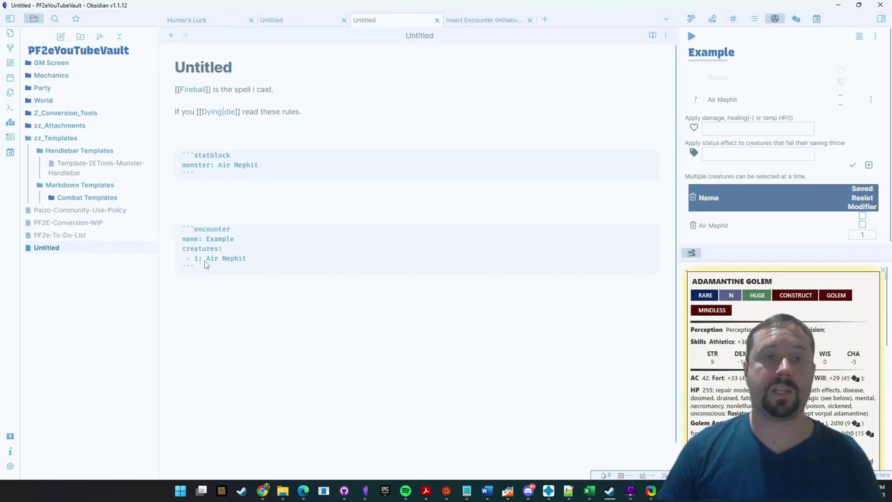
Set the inserted encounter's Air Mephit count to 5, and load the previewed encounter into the initiative tracker.
{"action": "key", "text": "ctrl+shift+Left"}
{"action": "key", "text": "ctrl+shift+Left"}
{"action": "left_click_drag", "start_coordinate": [196, 258], "coordinate": [202, 258]}
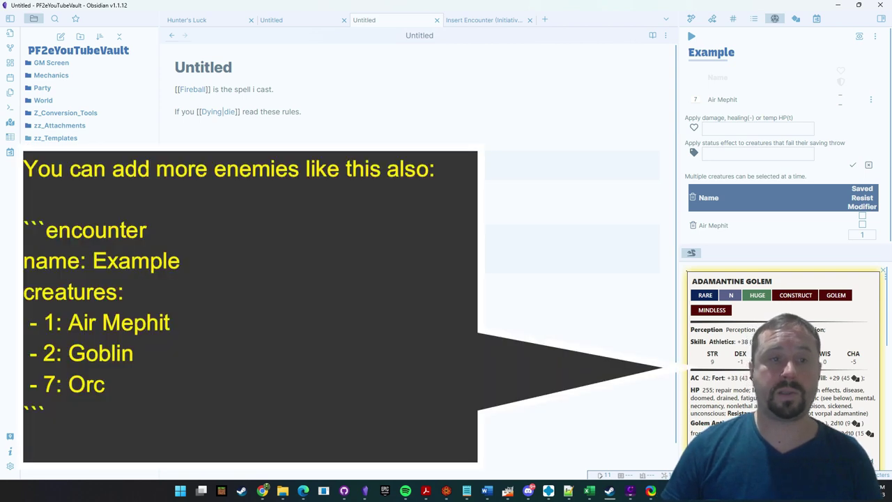
{"action": "left_click", "coordinate": [652, 35]}
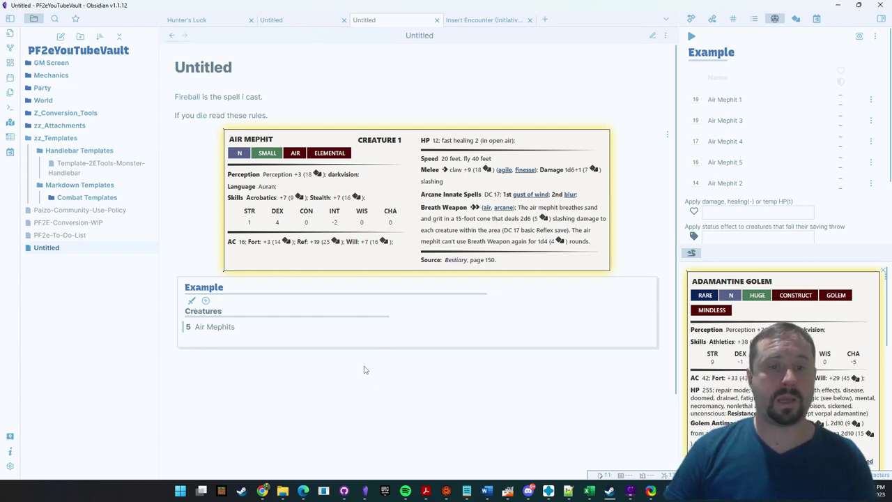
Switch to File Explorer and open Initiative_Tracker/_attachments inside the newest downloaded ObsidianTTRPGShare Pathfinder-Second_Edition zip.
{"action": "left_click", "coordinate": [283, 490]}
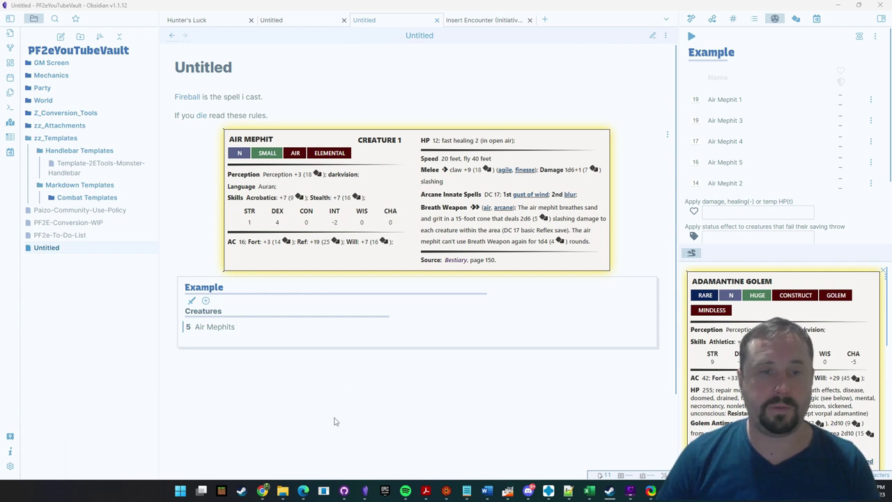
{"action": "left_click", "coordinate": [335, 422]}
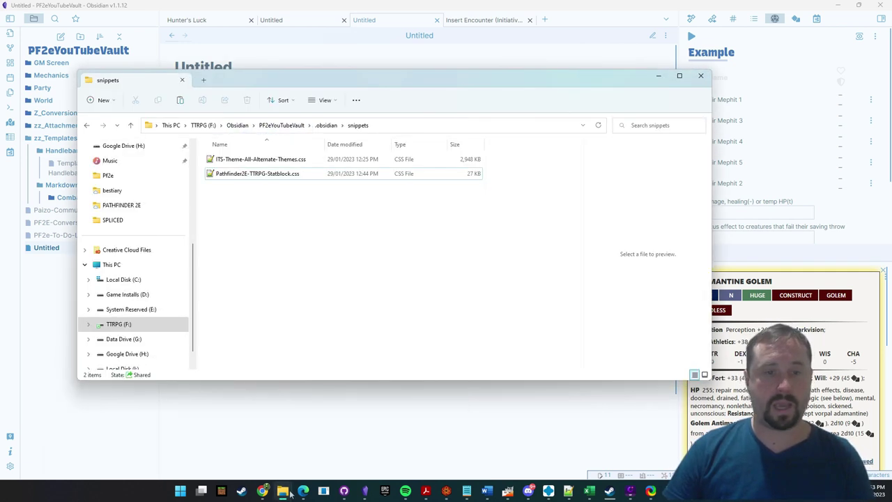
{"action": "mouse_move", "coordinate": [289, 494]}
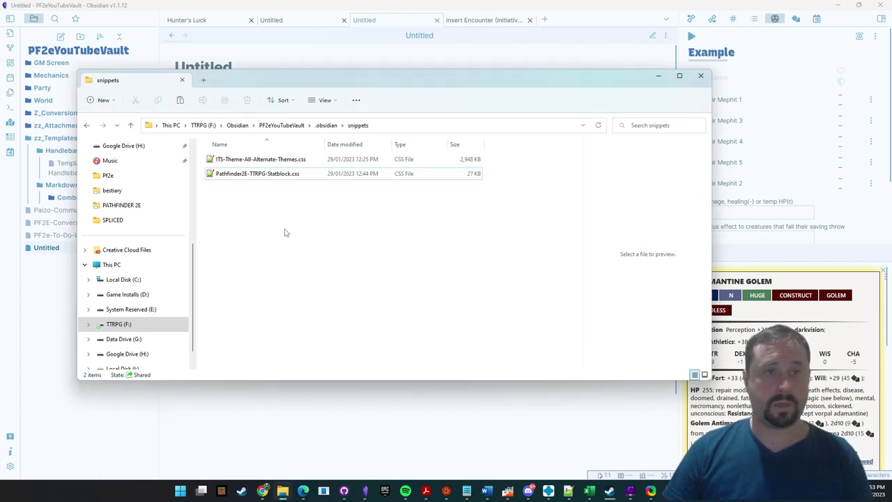
{"action": "scroll", "coordinate": [131, 150], "scroll_direction": "up", "scroll_amount": 5}
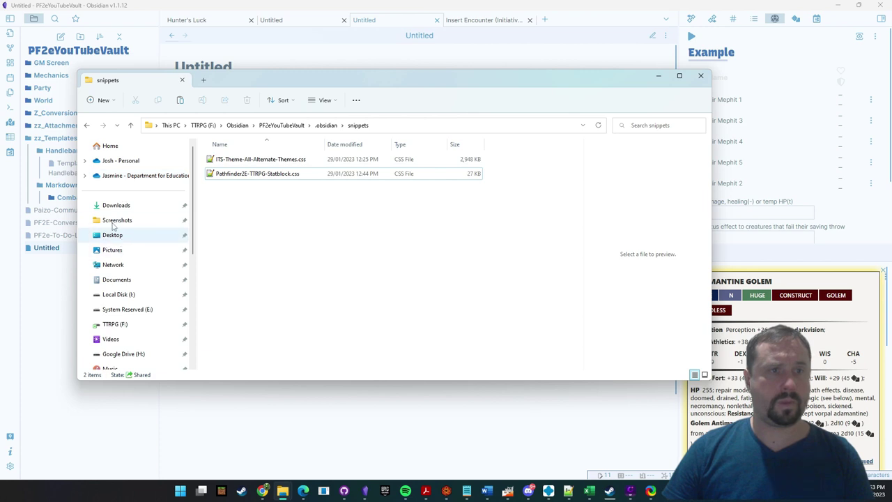
{"action": "left_click", "coordinate": [116, 204]}
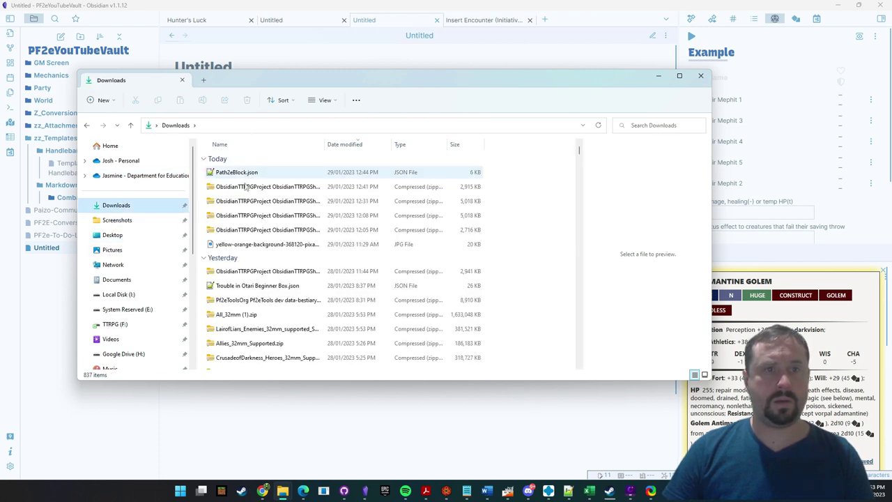
{"action": "double_click", "coordinate": [242, 188]}
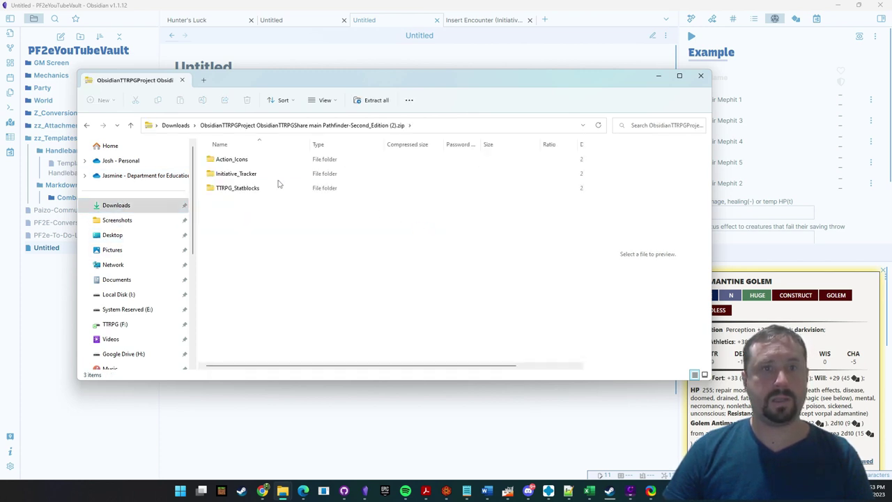
{"action": "double_click", "coordinate": [239, 176]}
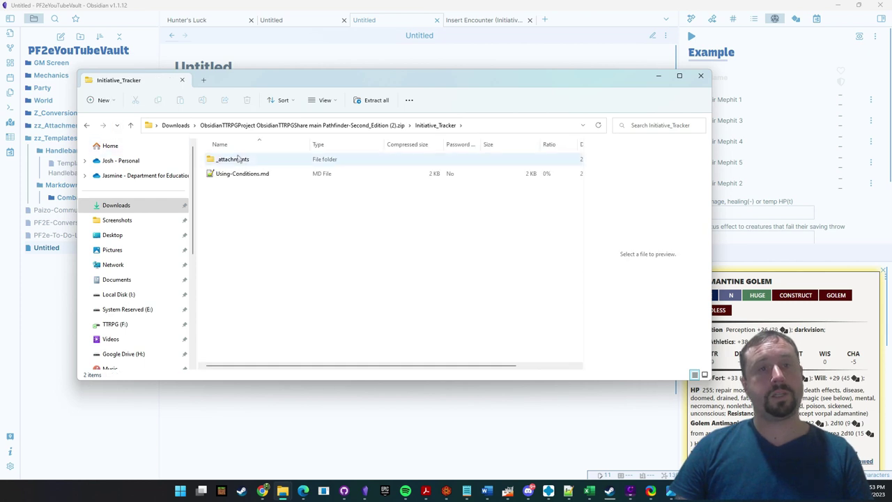
{"action": "double_click", "coordinate": [238, 162]}
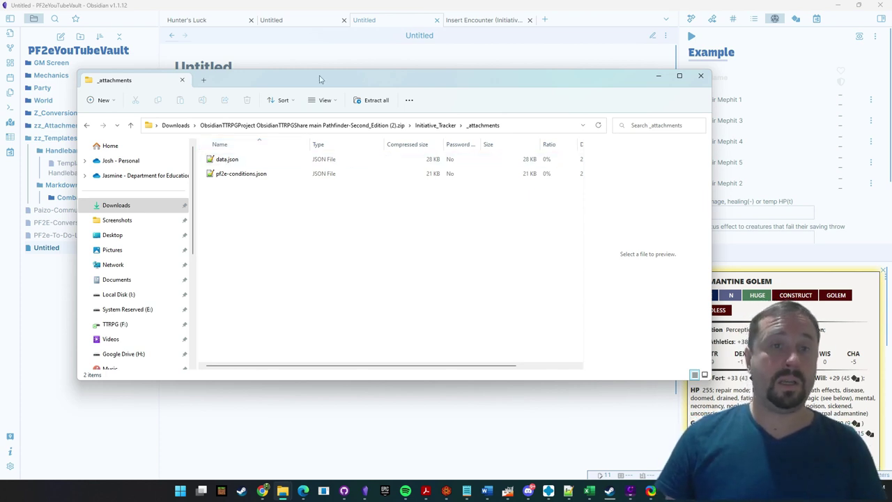
{"action": "left_click_drag", "start_coordinate": [322, 82], "coordinate": [424, 91]}
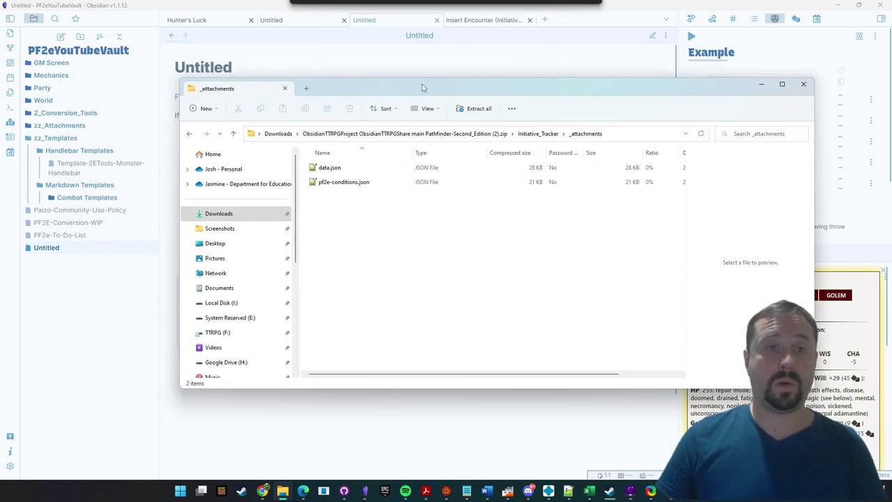
Copy data.json from the zip's _attachments folder.
{"action": "left_click", "coordinate": [329, 168]}
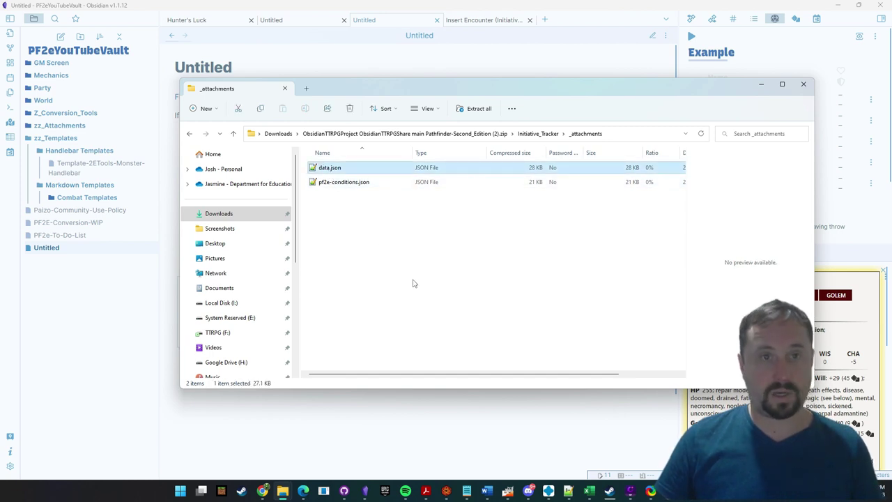
{"action": "left_click", "coordinate": [413, 283]}
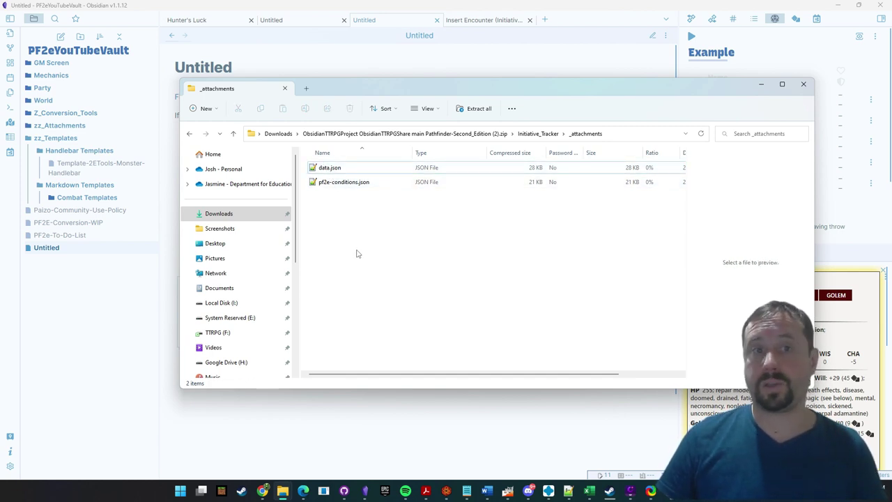
{"action": "left_click", "coordinate": [352, 182]}
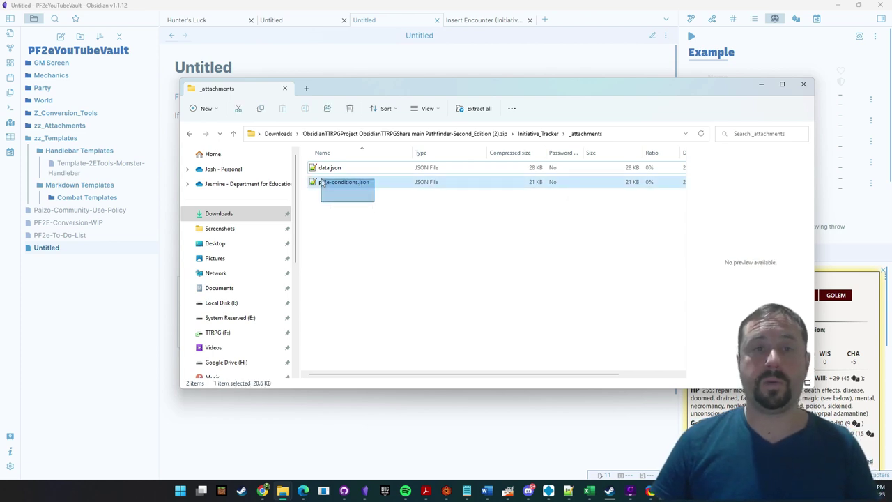
{"action": "left_click", "coordinate": [357, 230]}
{"action": "left_click", "coordinate": [391, 168]}
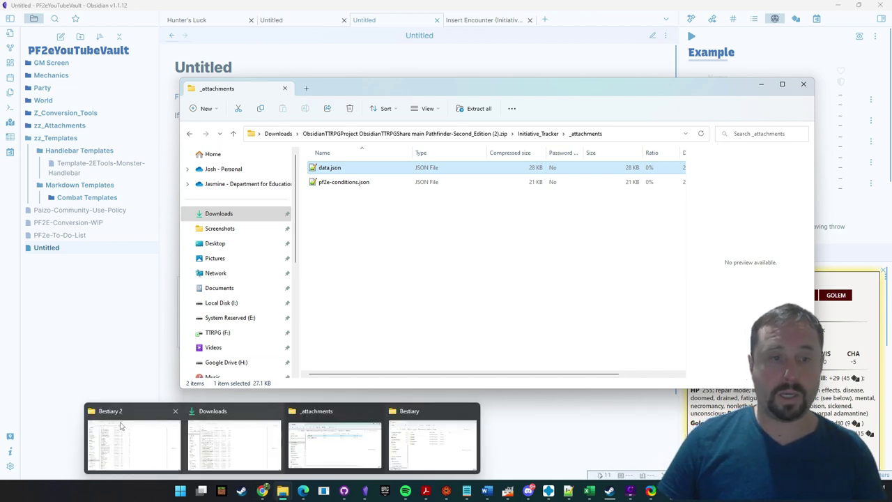
Replace data.json in PF2eYouTubeVault's .obsidian/plugins/initiative-tracker folder with the copied file.
{"action": "left_click", "coordinate": [432, 441]}
{"action": "left_click", "coordinate": [398, 136]}
{"action": "double_click", "coordinate": [344, 171]}
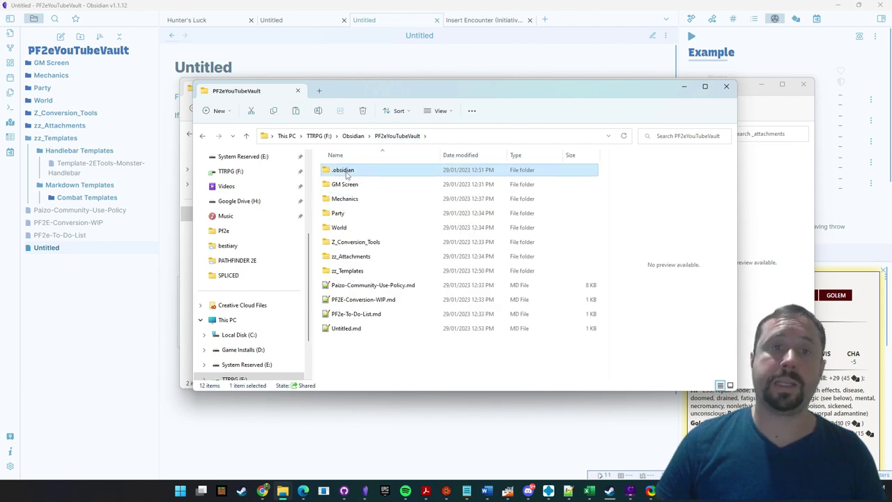
{"action": "double_click", "coordinate": [342, 170]}
{"action": "double_click", "coordinate": [352, 213]}
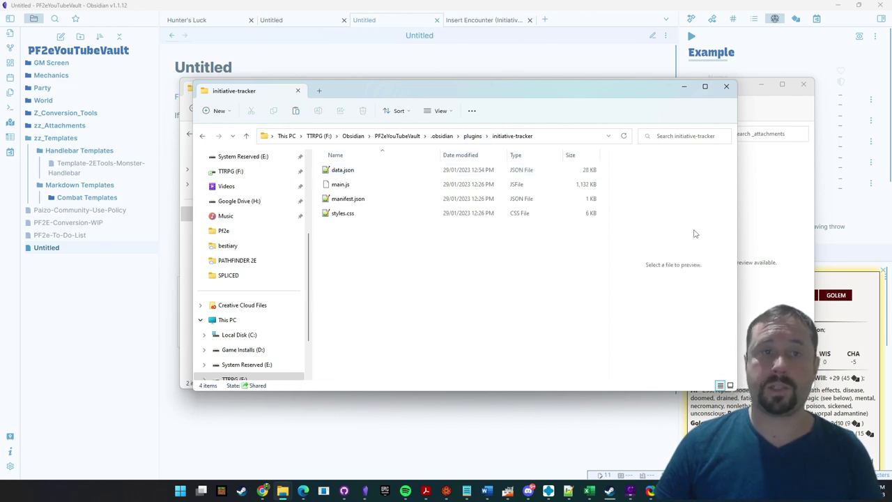
Switch back to Obsidian and run its reload command to load the replaced plugin data.
{"action": "left_click", "coordinate": [173, 305]}
{"action": "left_click", "coordinate": [13, 110]}
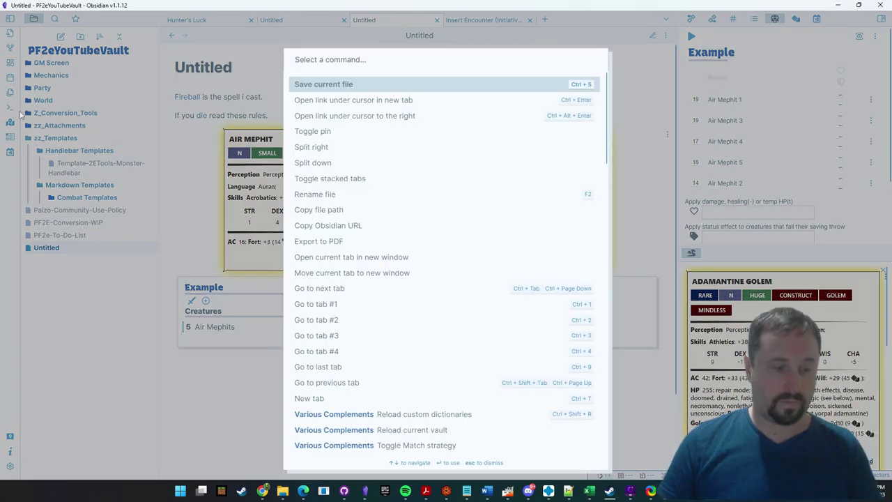
{"action": "type", "text": "reload"}
{"action": "key", "text": "Return"}
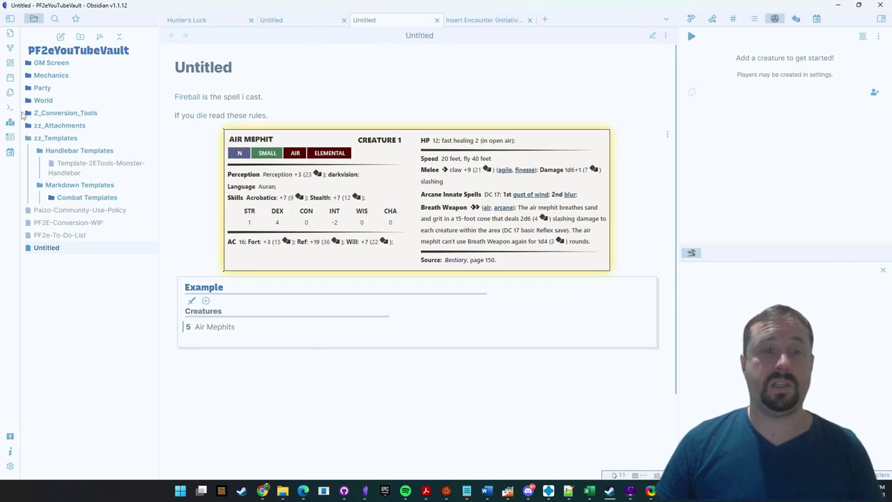
Load the Example encounter into the initiative tracker and show the statblock for Air Mephit 5.
{"action": "left_click", "coordinate": [191, 301]}
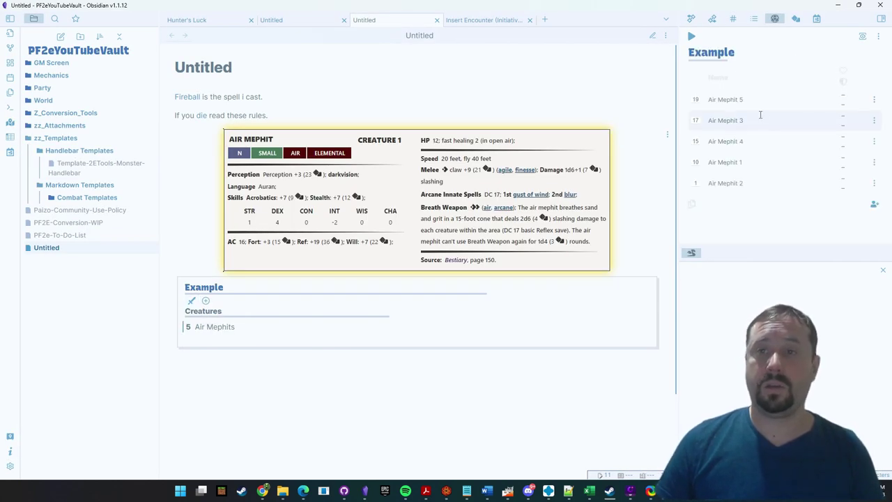
{"action": "left_click", "coordinate": [739, 100]}
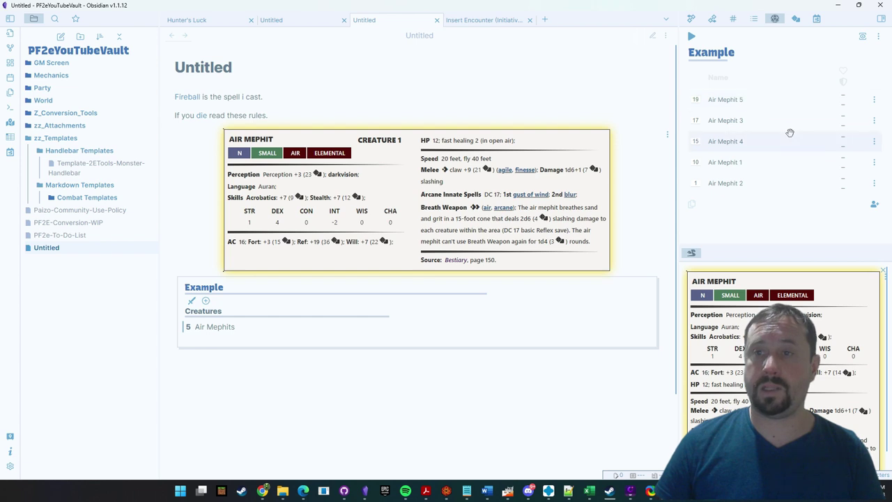
Apply the PF-Clumsy status to Air Mephit 5 in the initiative tracker.
{"action": "left_click", "coordinate": [842, 99]}
{"action": "scroll", "coordinate": [805, 185], "scroll_direction": "down", "scroll_amount": 2}
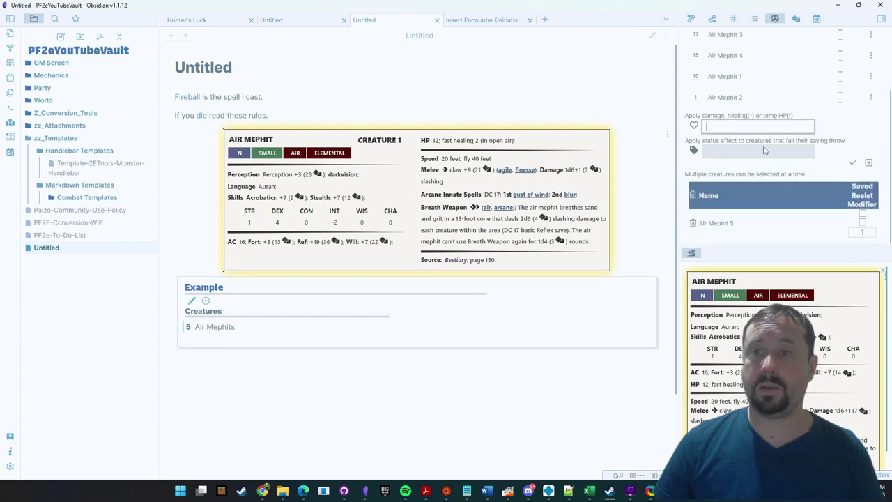
{"action": "left_click", "coordinate": [764, 149]}
{"action": "scroll", "coordinate": [749, 258], "scroll_direction": "down", "scroll_amount": 10}
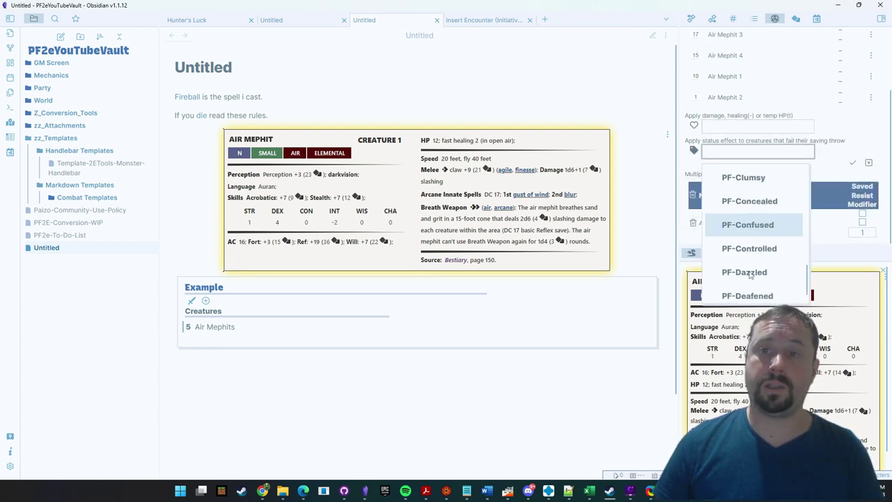
{"action": "scroll", "coordinate": [748, 230], "scroll_direction": "up", "scroll_amount": 3}
{"action": "left_click", "coordinate": [744, 195]}
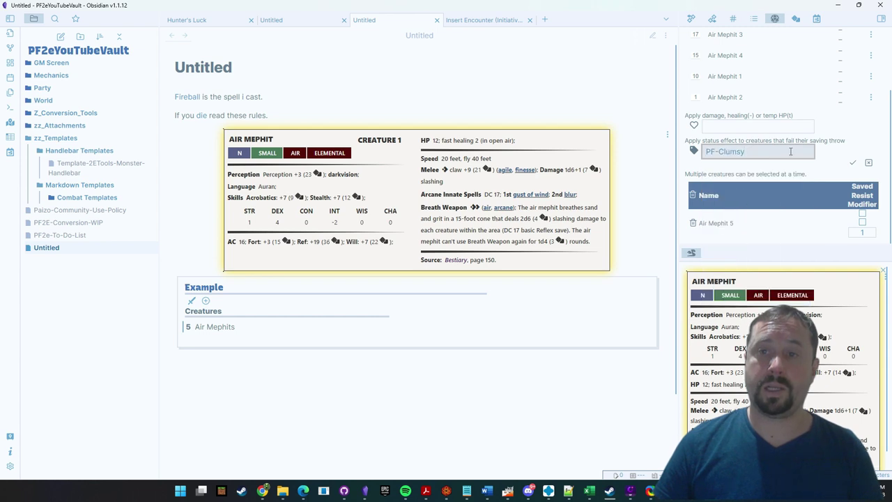
{"action": "left_click", "coordinate": [826, 164]}
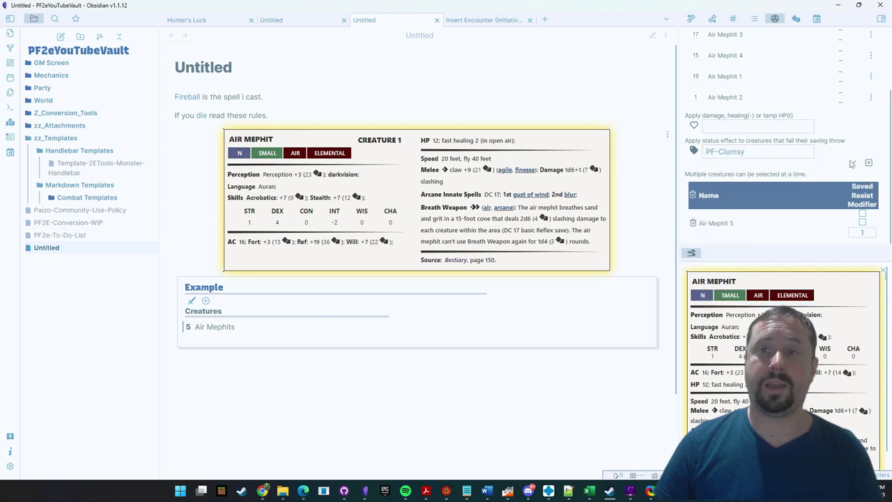
{"action": "left_click", "coordinate": [850, 164]}
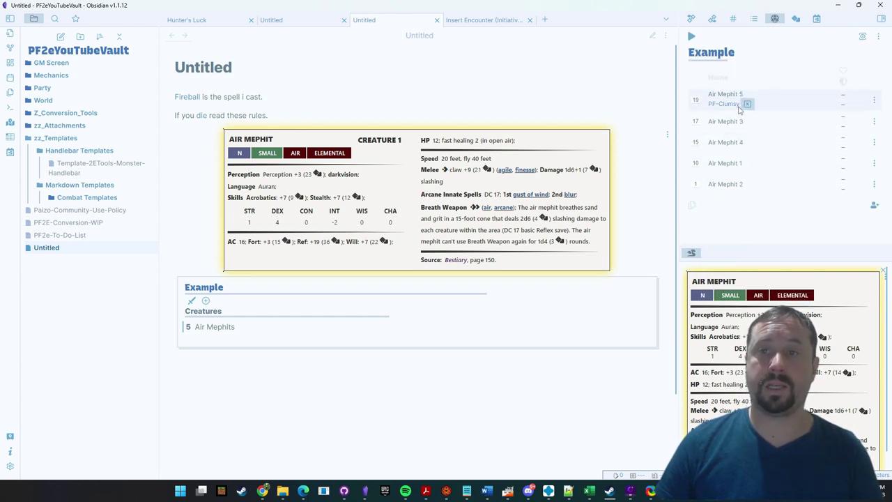
Check the PF-Clumsy status on Air Mephit 5 and open the damage and status form for Air Mephit 3.
{"action": "mouse_move", "coordinate": [725, 103]}
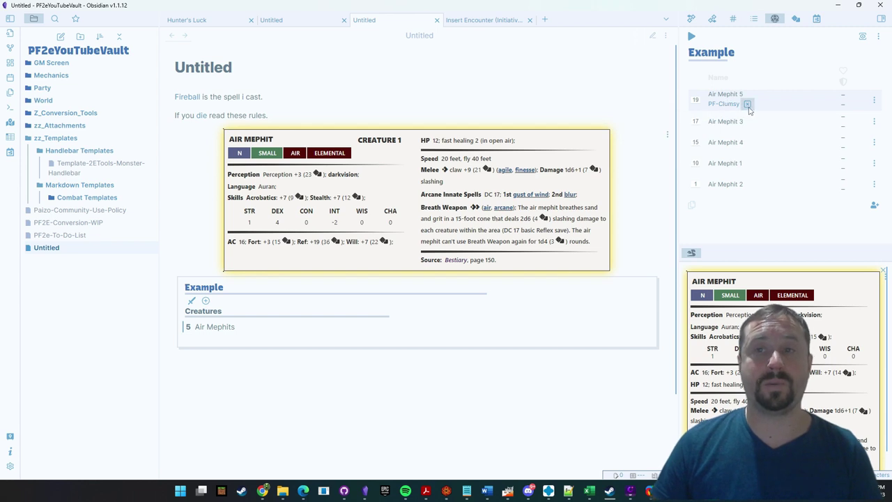
{"action": "left_click", "coordinate": [737, 125]}
{"action": "scroll", "coordinate": [739, 140], "scroll_direction": "down", "scroll_amount": 2}
{"action": "left_click", "coordinate": [539, 421]}
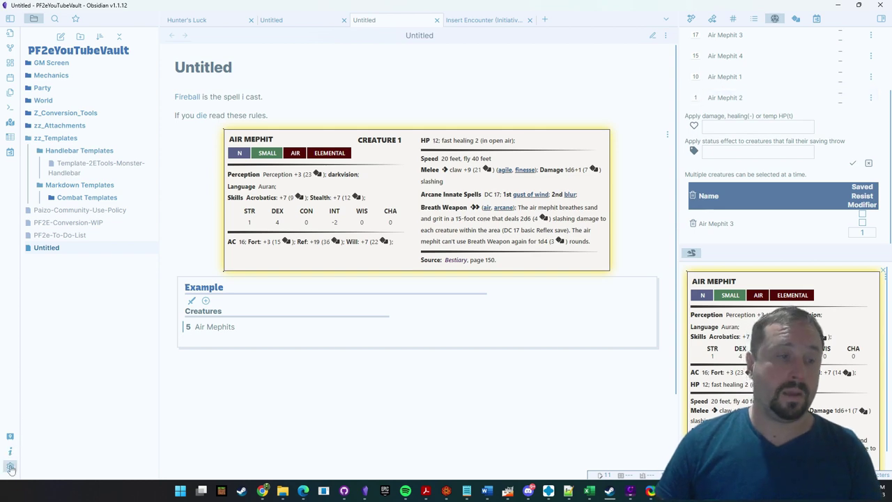
Open the Initiative Tracker plugin's settings and go to its Statuses list.
{"action": "left_click", "coordinate": [10, 465]}
{"action": "scroll", "coordinate": [488, 251], "scroll_direction": "down", "scroll_amount": 5}
{"action": "scroll", "coordinate": [265, 298], "scroll_direction": "down", "scroll_amount": 3}
{"action": "left_click", "coordinate": [264, 324]}
{"action": "scroll", "coordinate": [477, 220], "scroll_direction": "down", "scroll_amount": 3}
{"action": "scroll", "coordinate": [478, 220], "scroll_direction": "down", "scroll_amount": 10}
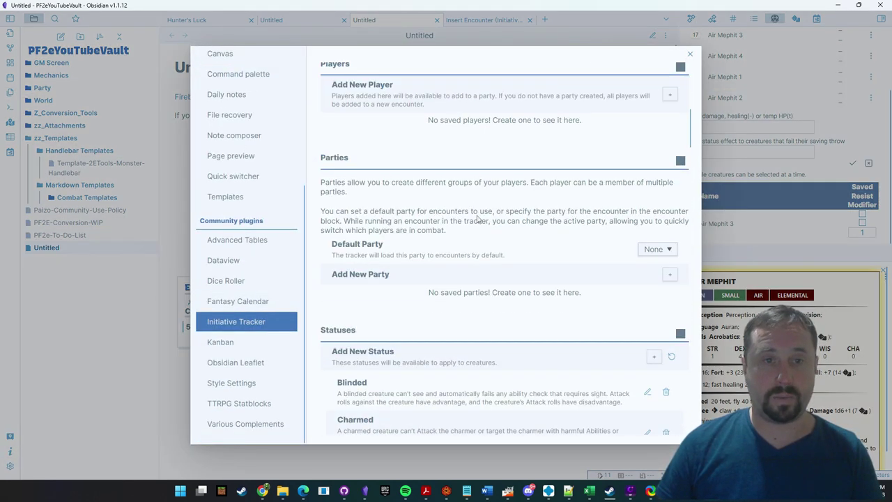
{"action": "scroll", "coordinate": [478, 220], "scroll_direction": "down", "scroll_amount": 10}
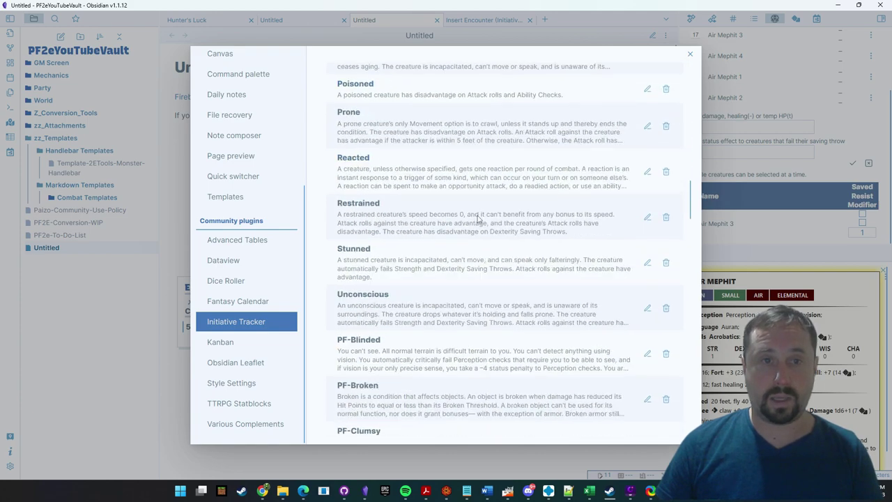
{"action": "scroll", "coordinate": [497, 226], "scroll_direction": "up", "scroll_amount": 15}
{"action": "scroll", "coordinate": [498, 232], "scroll_direction": "up", "scroll_amount": 5}
{"action": "scroll", "coordinate": [497, 232], "scroll_direction": "down", "scroll_amount": 4}
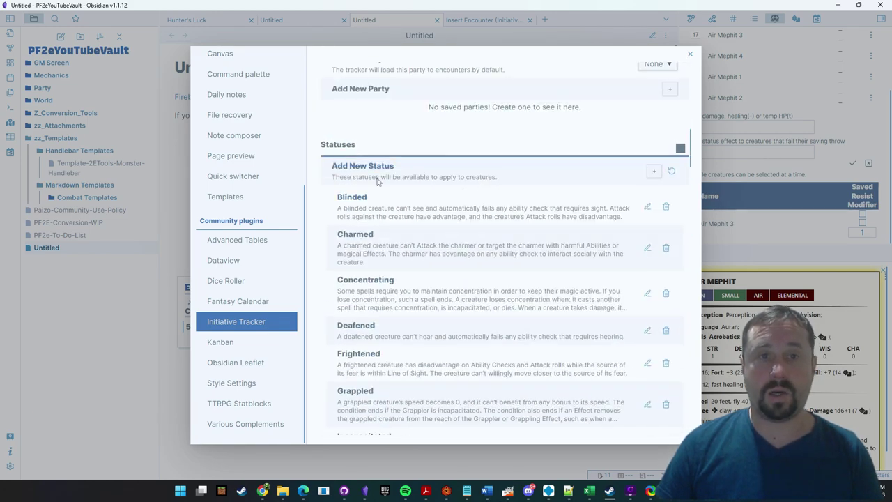
Delete every status without the PF- prefix, from Blinded through Unconscious, from the Initiative Tracker statuses.
{"action": "left_click", "coordinate": [666, 206]}
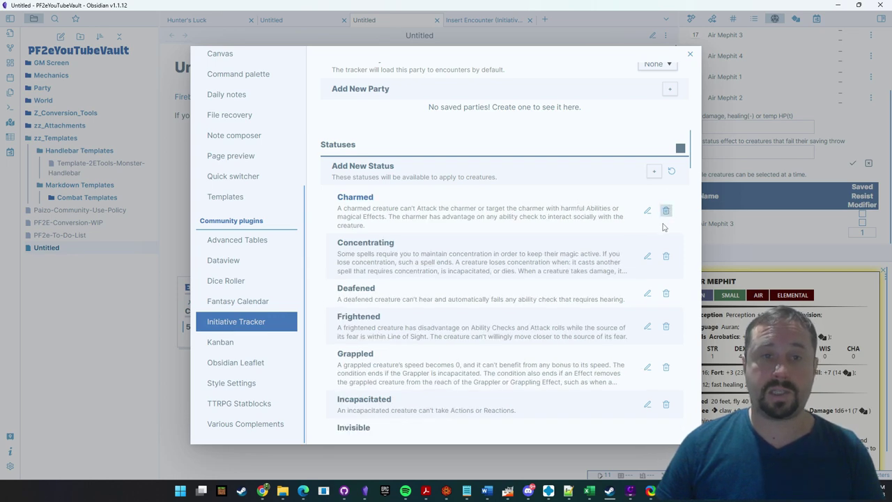
{"action": "left_click", "coordinate": [666, 211]}
{"action": "left_click", "coordinate": [665, 210]}
{"action": "left_click", "coordinate": [667, 203]}
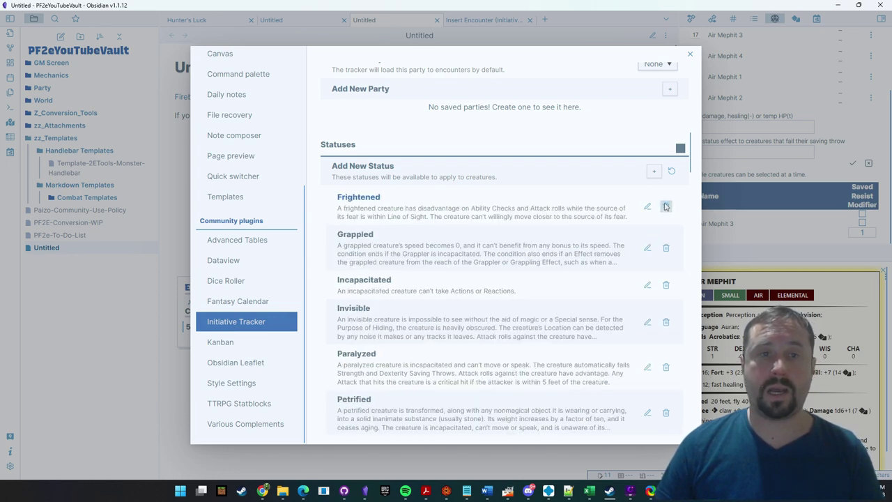
{"action": "left_click", "coordinate": [667, 207]}
{"action": "left_click", "coordinate": [666, 206]}
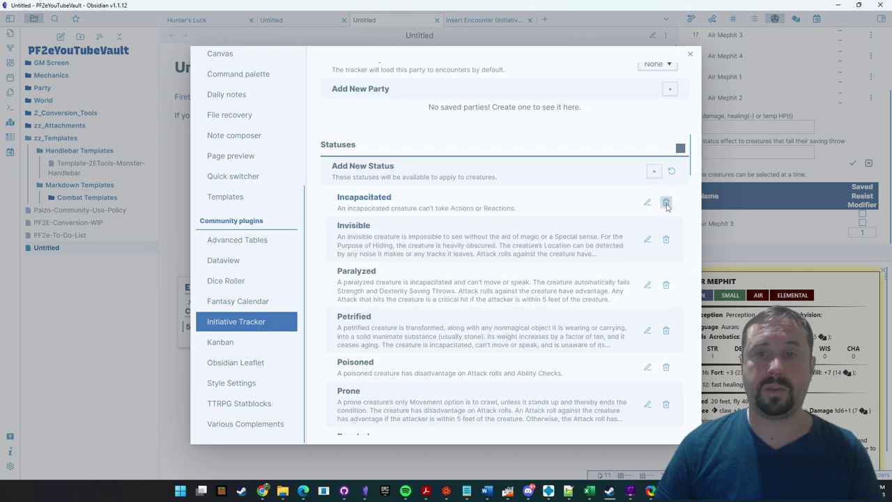
{"action": "left_click", "coordinate": [666, 204]}
{"action": "left_click", "coordinate": [666, 209]}
{"action": "left_click", "coordinate": [666, 212]}
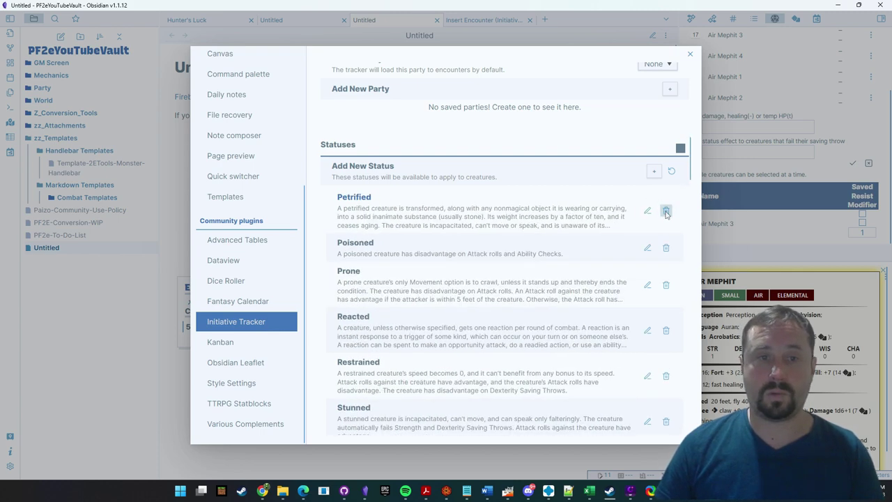
{"action": "left_click", "coordinate": [667, 203]}
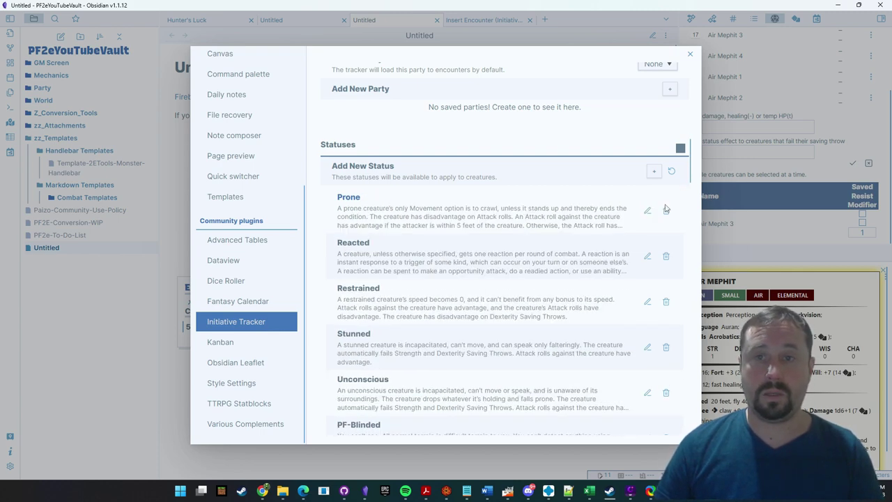
{"action": "left_click", "coordinate": [666, 212]}
{"action": "left_click", "coordinate": [666, 211]}
{"action": "left_click", "coordinate": [666, 212]}
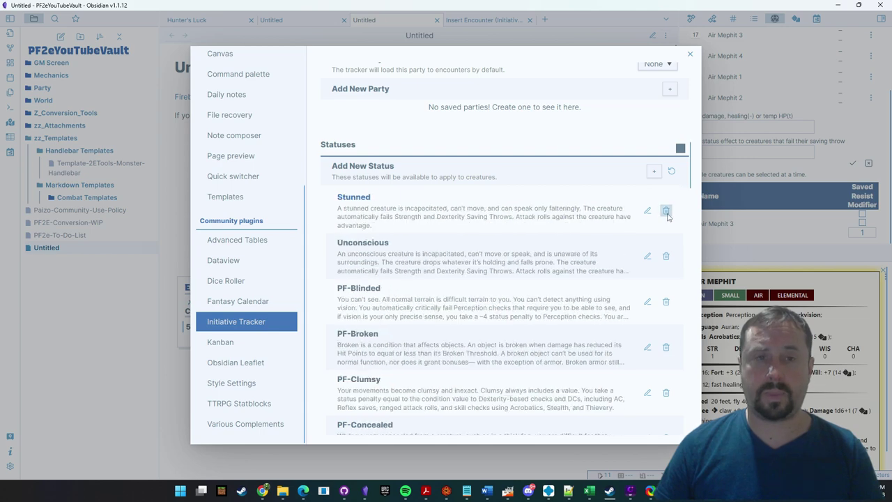
{"action": "left_click", "coordinate": [667, 212]}
{"action": "left_click", "coordinate": [666, 212]}
Review the remaining PF- statuses in the Initiative Tracker settings and close the settings.
{"action": "scroll", "coordinate": [529, 293], "scroll_direction": "down", "scroll_amount": 15}
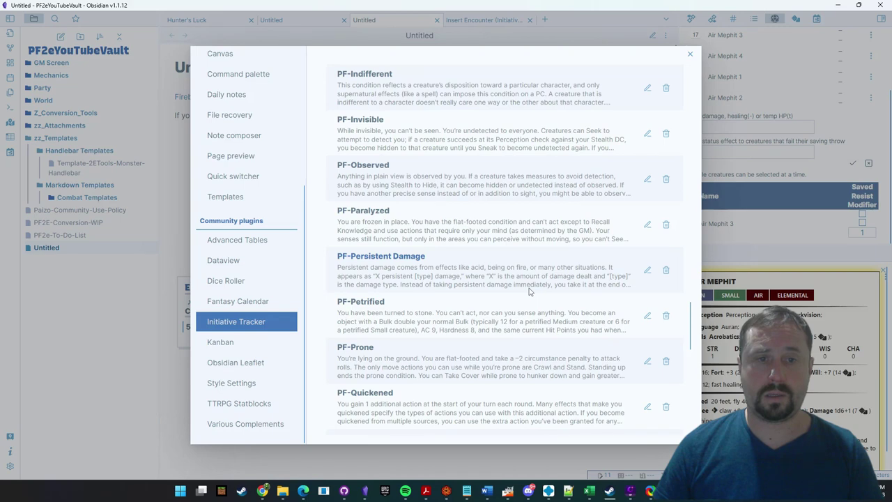
{"action": "scroll", "coordinate": [528, 292], "scroll_direction": "down", "scroll_amount": 10}
{"action": "scroll", "coordinate": [534, 293], "scroll_direction": "up", "scroll_amount": 3}
{"action": "scroll", "coordinate": [533, 292], "scroll_direction": "up", "scroll_amount": 10}
{"action": "scroll", "coordinate": [536, 293], "scroll_direction": "up", "scroll_amount": 10}
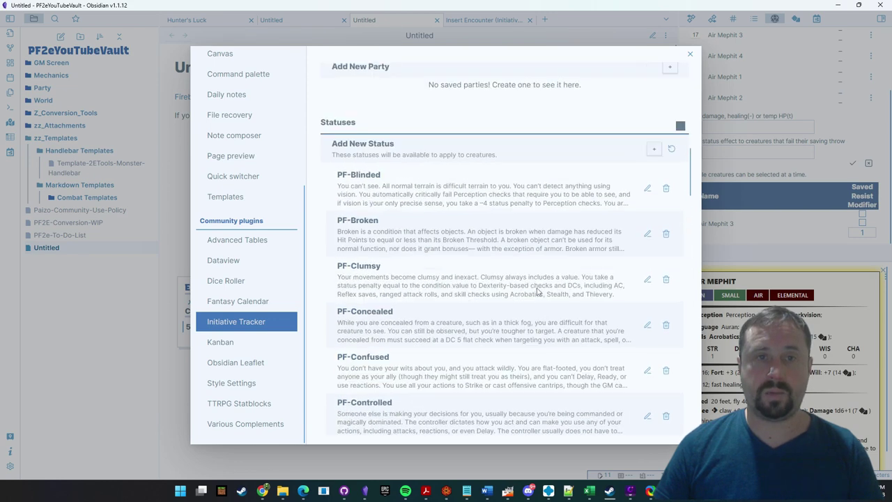
{"action": "scroll", "coordinate": [537, 292], "scroll_direction": "up", "scroll_amount": 4}
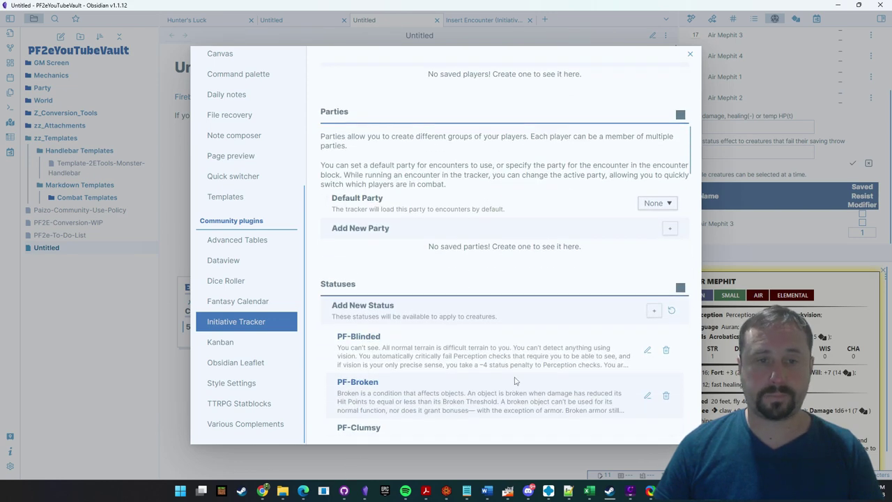
{"action": "left_click", "coordinate": [359, 452]}
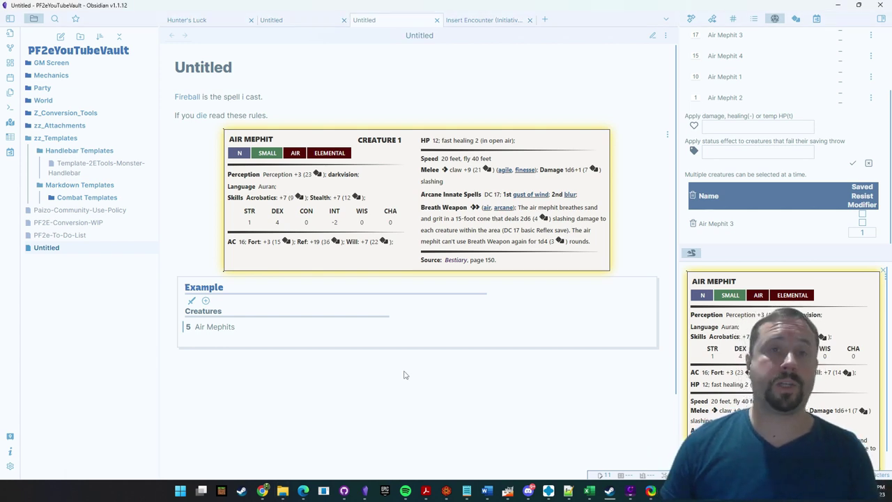
Switch to the File Explorer window showing the Pathfinder-Second_Edition (2) zip and open its Action_Icons folder.
{"action": "mouse_move", "coordinate": [282, 491]}
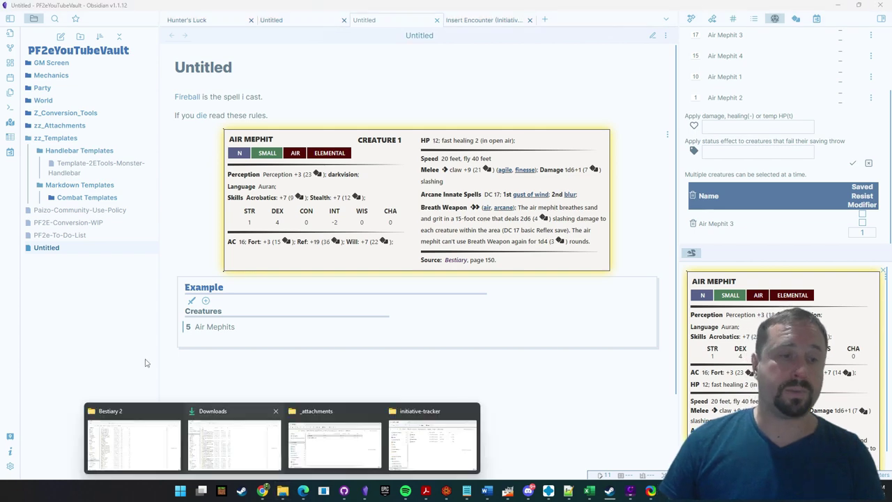
{"action": "left_click", "coordinate": [333, 441]}
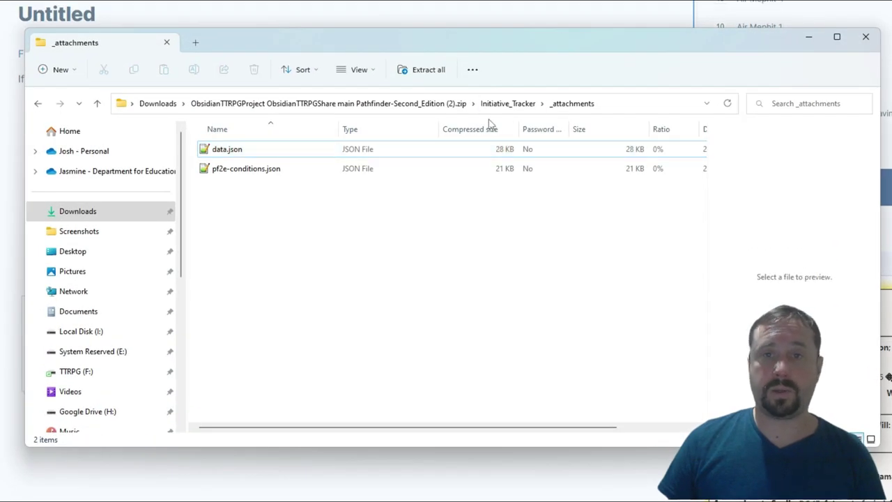
{"action": "left_click", "coordinate": [439, 103]}
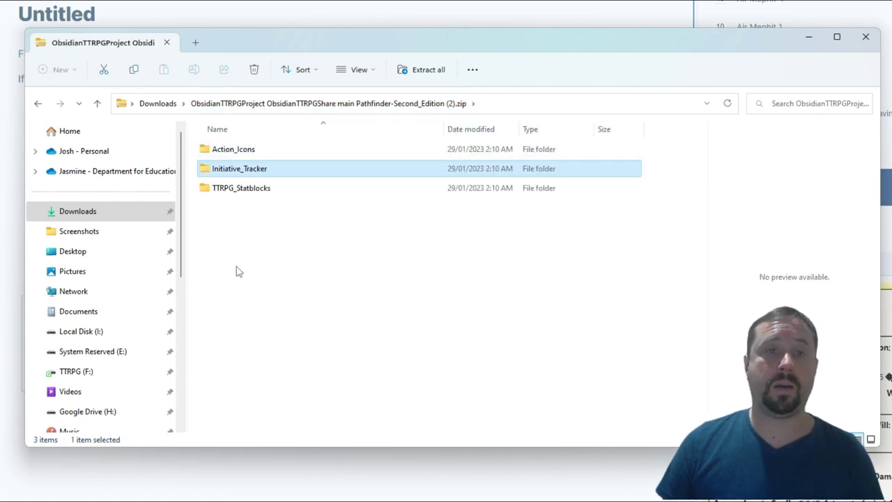
{"action": "left_click", "coordinate": [221, 154]}
{"action": "double_click", "coordinate": [222, 154]}
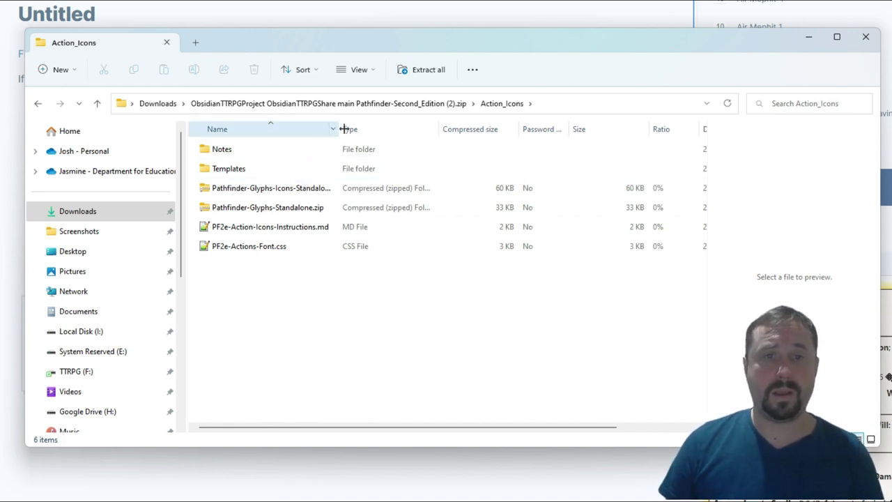
Widen the file name column and copy PF2e-Actions-Font.css from the zip's Action_Icons folder.
{"action": "left_click_drag", "start_coordinate": [339, 129], "coordinate": [401, 129]}
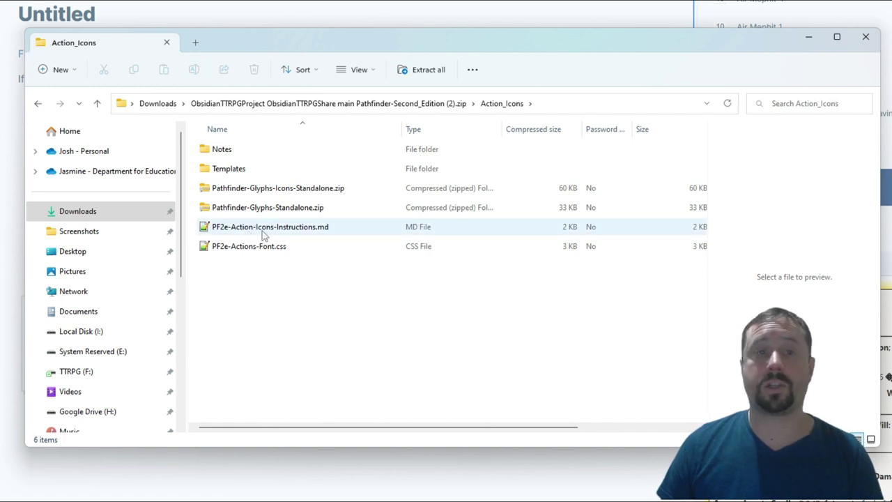
{"action": "left_click_drag", "start_coordinate": [276, 44], "coordinate": [288, 48]}
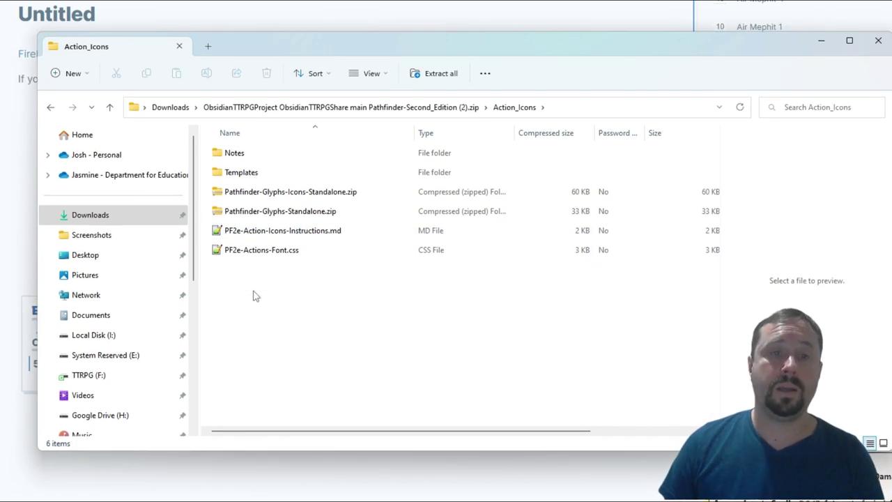
{"action": "left_click", "coordinate": [255, 249]}
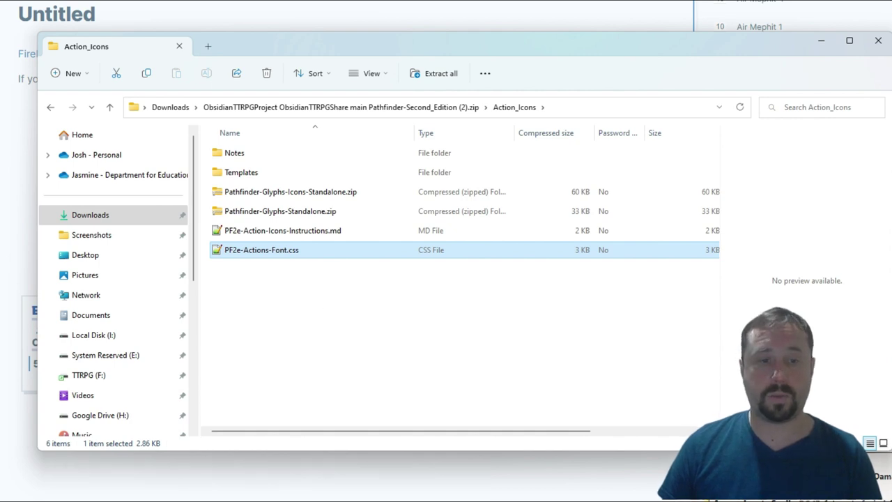
Paste PF2e-Actions-Font.css into PF2eYouTubeVault's .obsidian/snippets folder.
{"action": "mouse_move", "coordinate": [29, 493]}
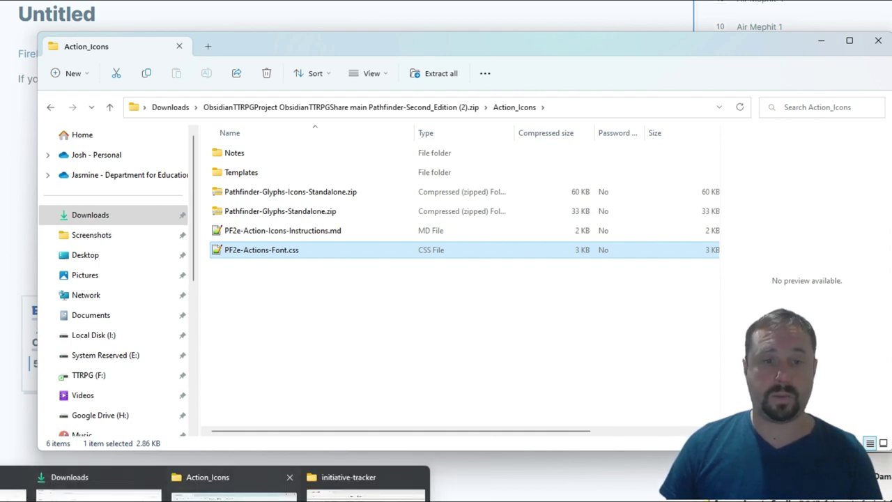
{"action": "left_click", "coordinate": [355, 484]}
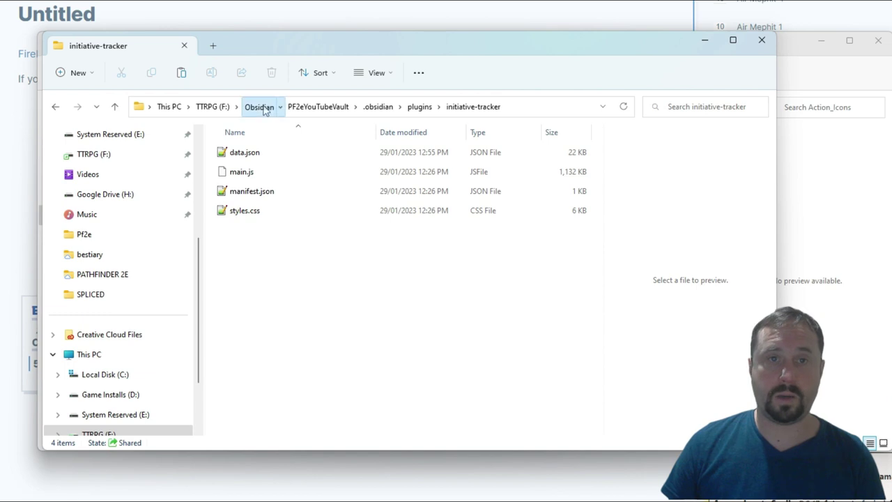
{"action": "left_click", "coordinate": [261, 107]}
{"action": "double_click", "coordinate": [249, 172]}
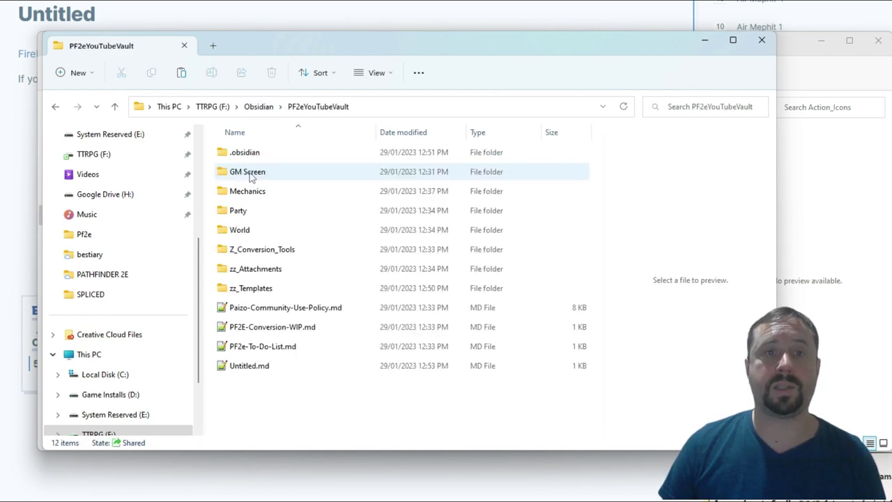
{"action": "double_click", "coordinate": [248, 154]}
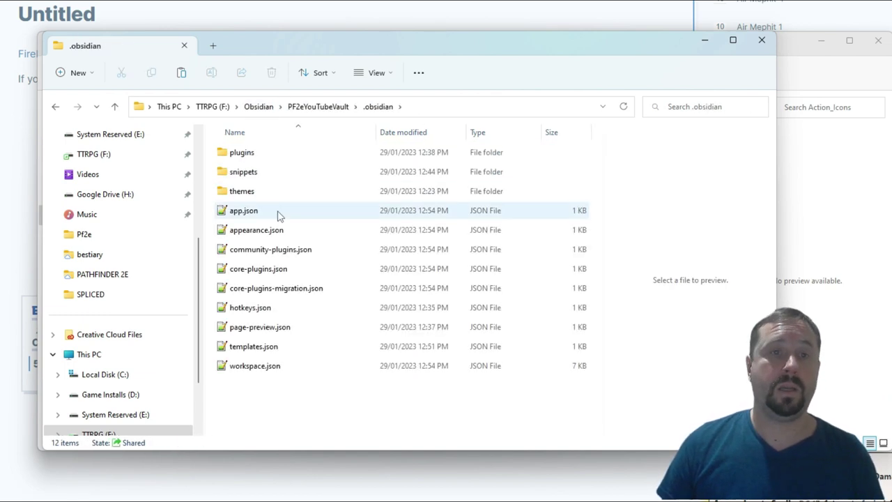
{"action": "double_click", "coordinate": [255, 178]}
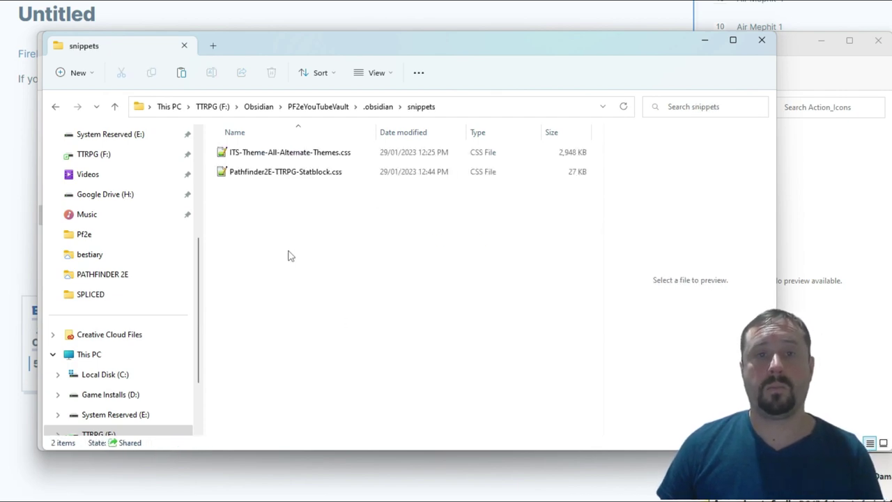
{"action": "key", "text": "ctrl+v"}
{"action": "left_click", "coordinate": [295, 243]}
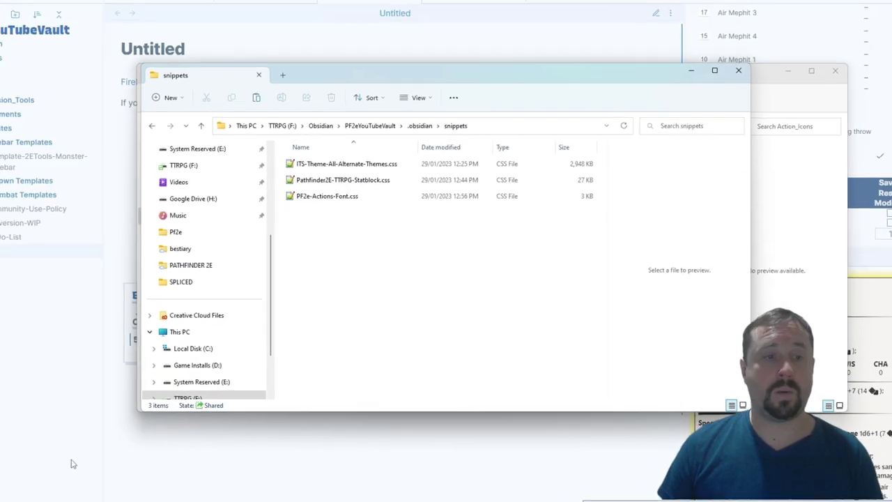
Switch to Obsidian, enable the PF2e-Actions-Font CSS snippet in the Appearance settings, and close the settings.
{"action": "left_click", "coordinate": [196, 444]}
{"action": "left_click", "coordinate": [10, 465]}
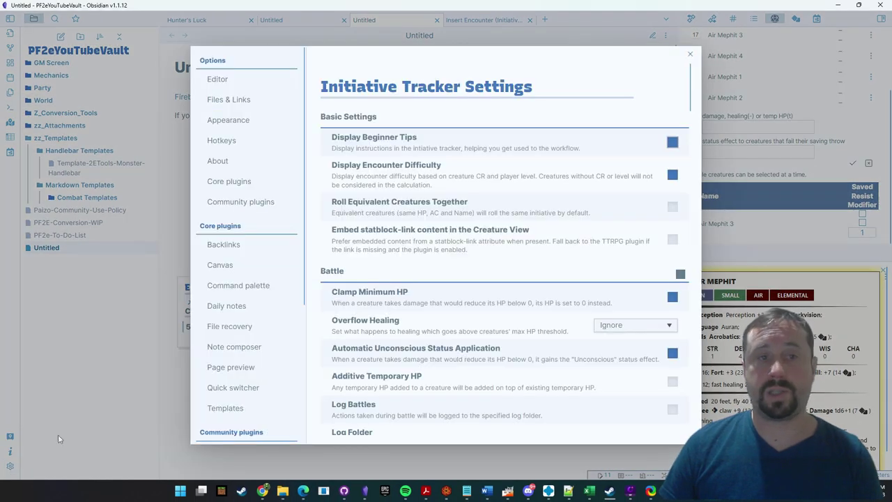
{"action": "left_click", "coordinate": [234, 118]}
{"action": "scroll", "coordinate": [517, 165], "scroll_direction": "down", "scroll_amount": 4}
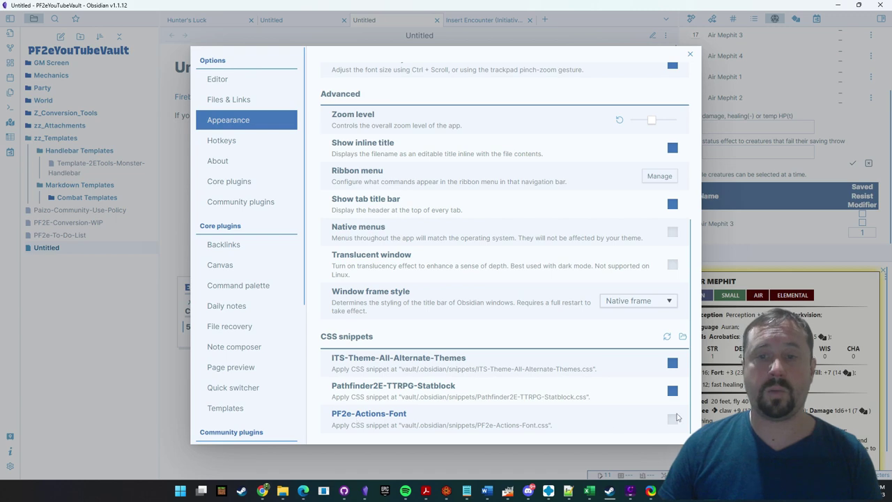
{"action": "left_click", "coordinate": [144, 329]}
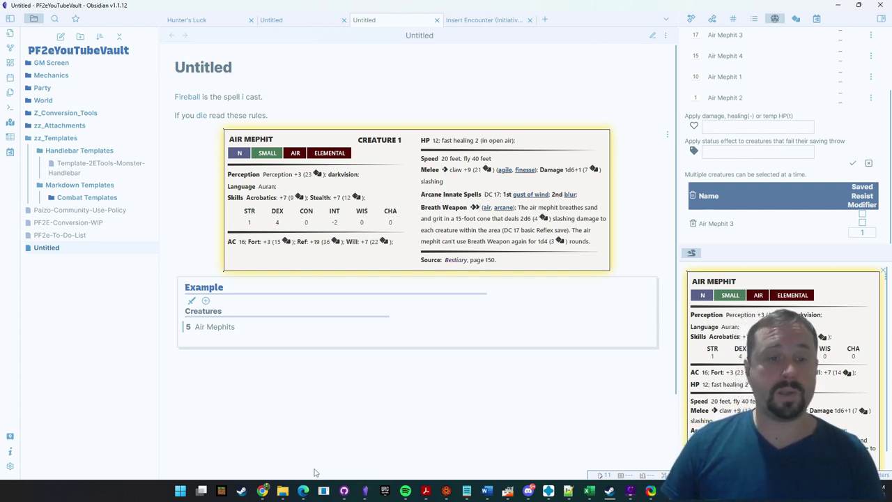
Switch to File Explorer and copy all five PF2e action .md files from the Templates folder inside the zip's Action_Icons folder.
{"action": "mouse_move", "coordinate": [282, 490]}
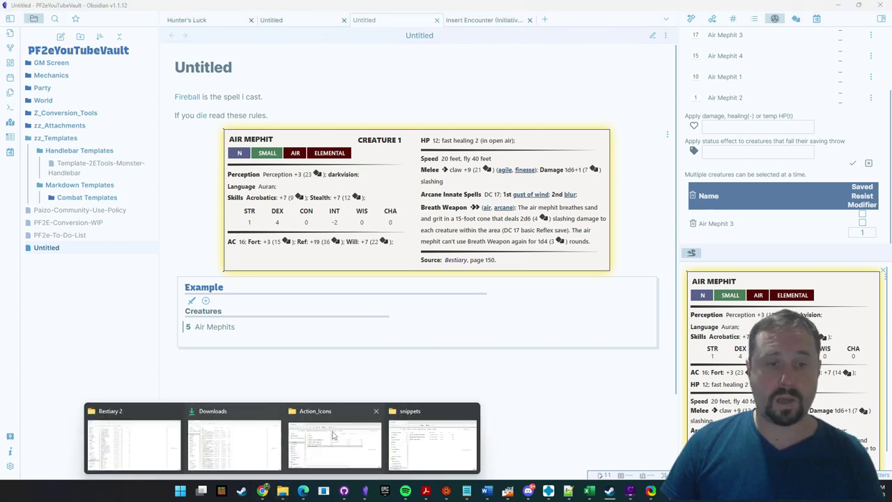
{"action": "left_click", "coordinate": [332, 435]}
{"action": "left_click", "coordinate": [473, 294]}
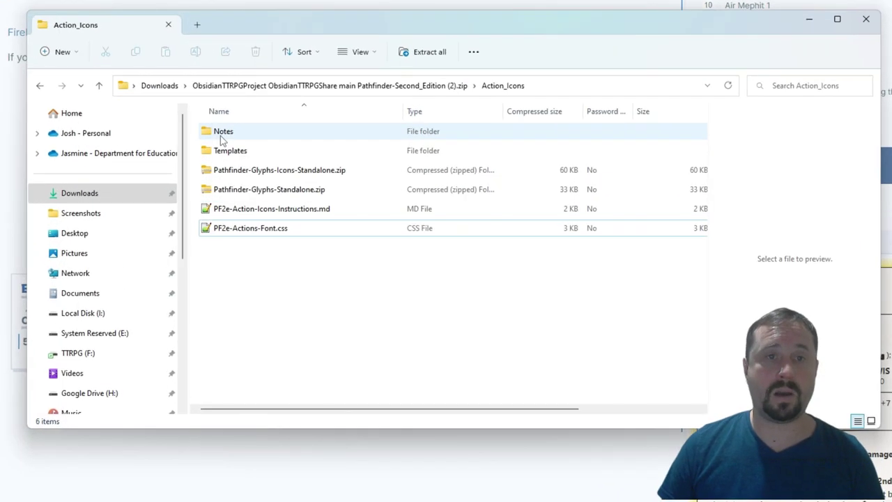
{"action": "double_click", "coordinate": [223, 149]}
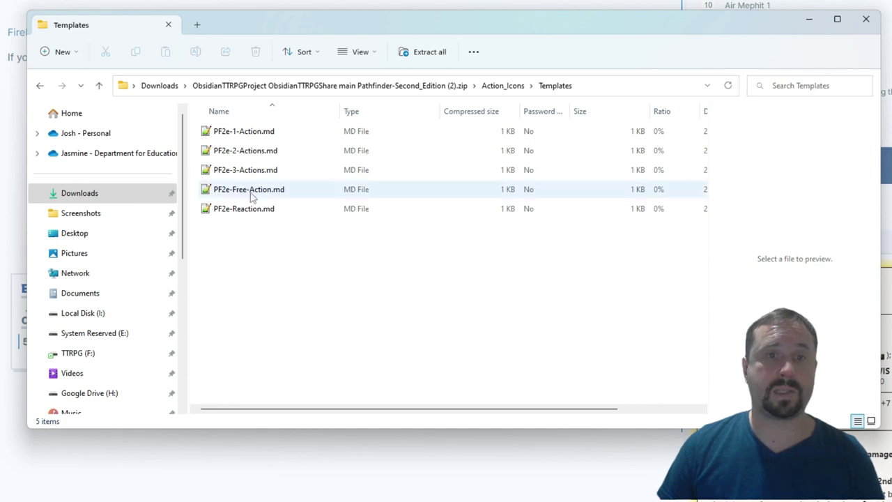
{"action": "left_click_drag", "start_coordinate": [253, 281], "coordinate": [202, 120]}
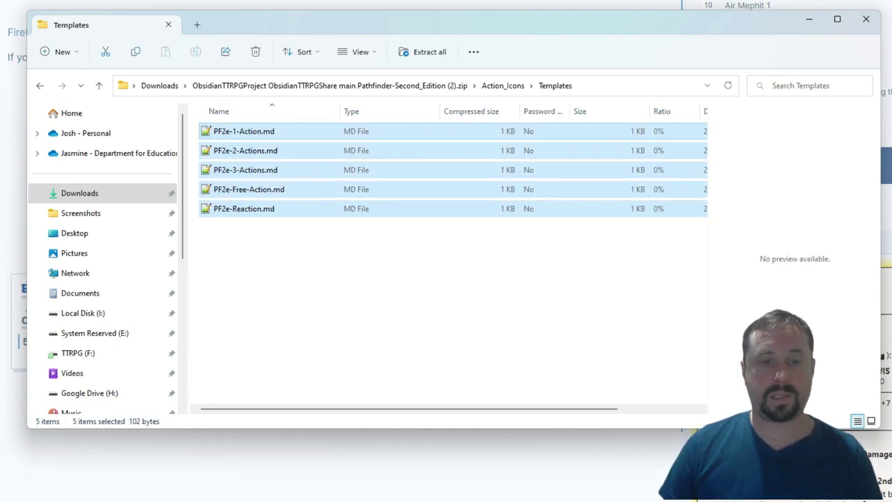
In the vault's File Explorer window, open PF2eYouTubeVault's zz_Templates folder and its Markdown Templates subfolder.
{"action": "left_click", "coordinate": [356, 474]}
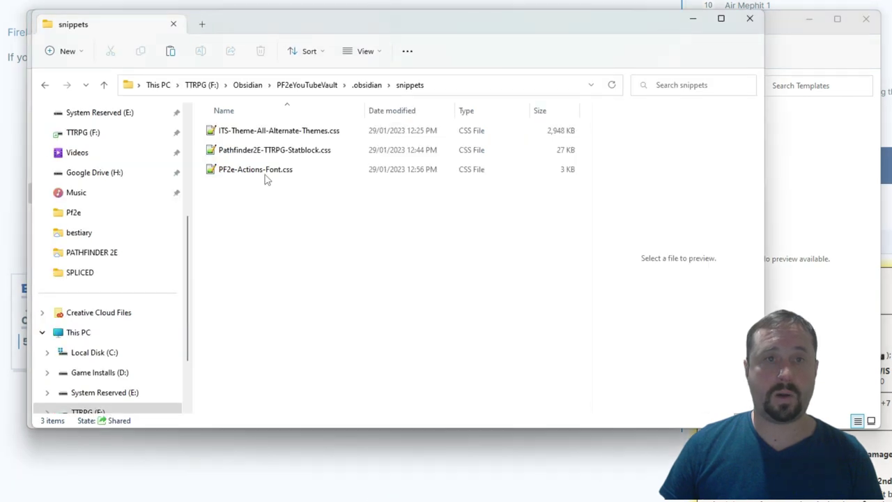
{"action": "left_click", "coordinate": [322, 85]}
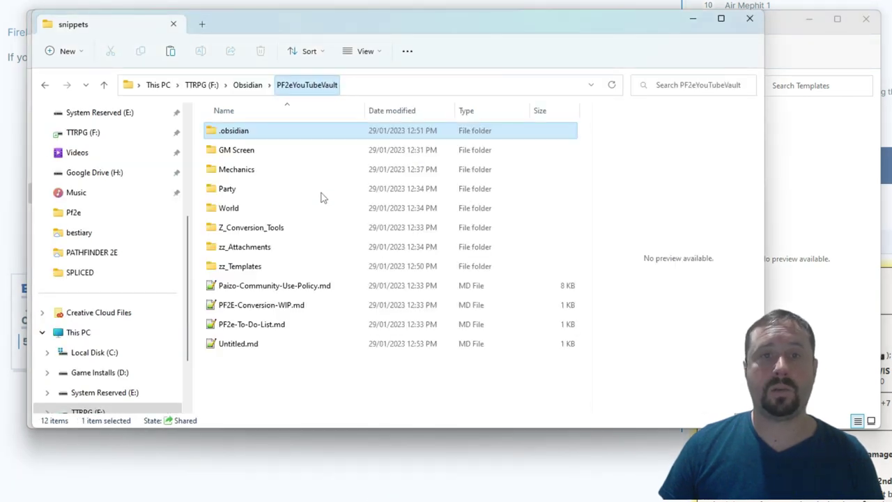
{"action": "double_click", "coordinate": [240, 267]}
{"action": "left_click", "coordinate": [243, 153]}
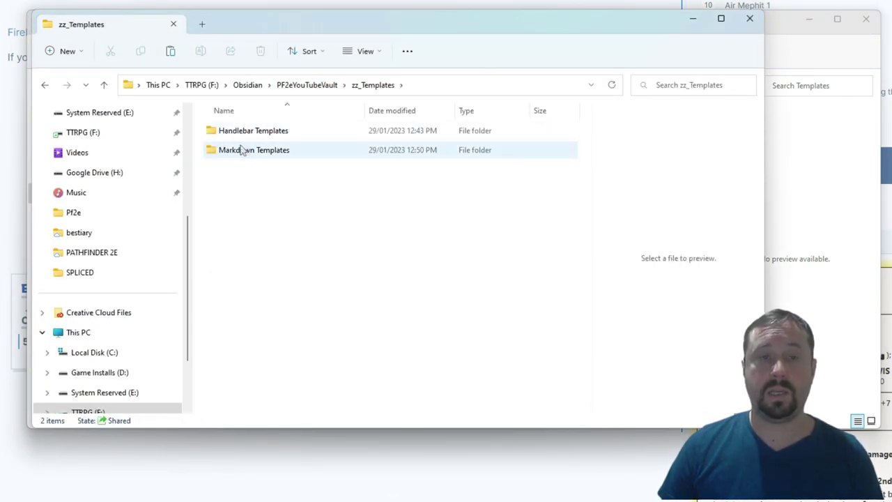
{"action": "double_click", "coordinate": [240, 151]}
Create a new folder named PF2e Action Icons inside Markdown Templates.
{"action": "right_click", "coordinate": [267, 182]}
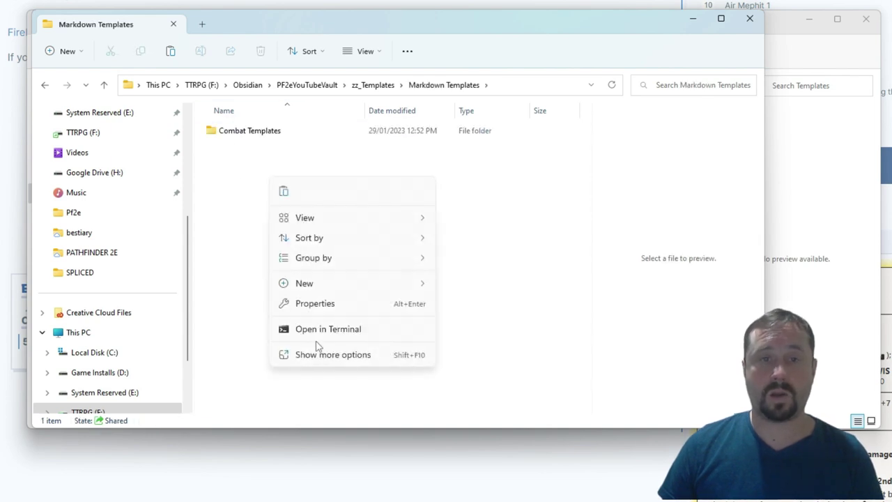
{"action": "mouse_move", "coordinate": [311, 286]}
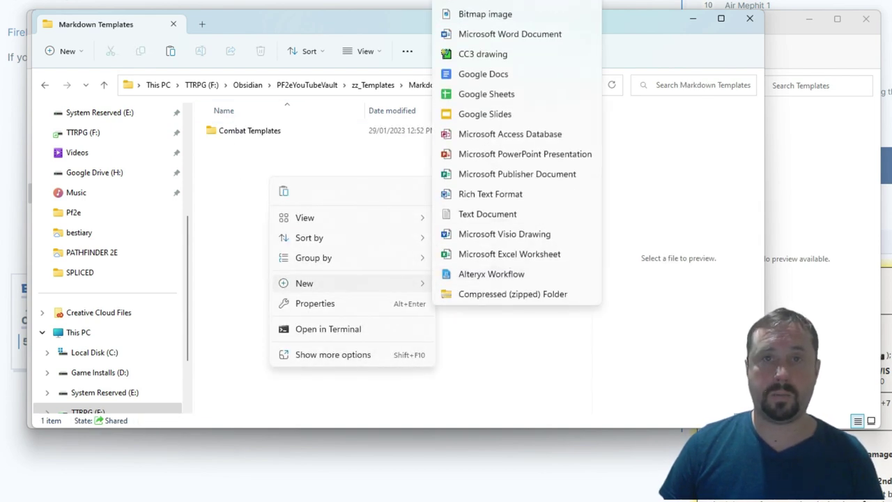
{"action": "type", "text": "f"}
{"action": "type", "text": "Action I"}
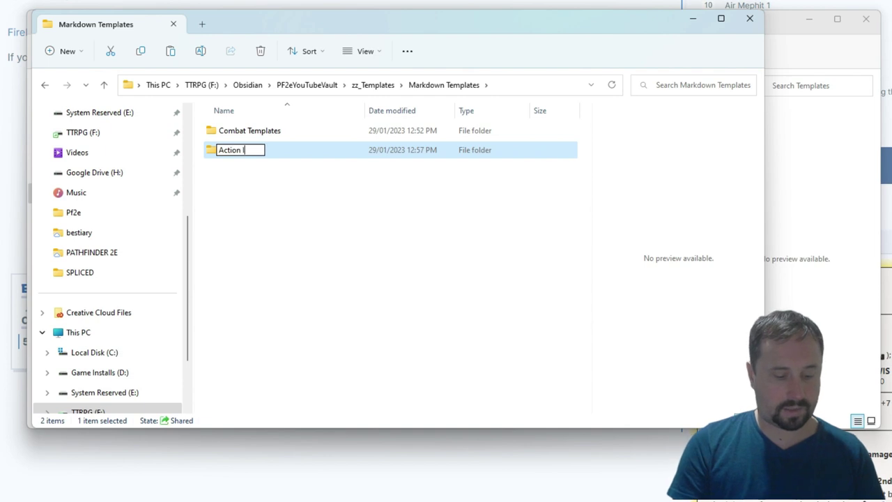
{"action": "key", "text": "ctrl+a"}
{"action": "type", "text": "PF"}
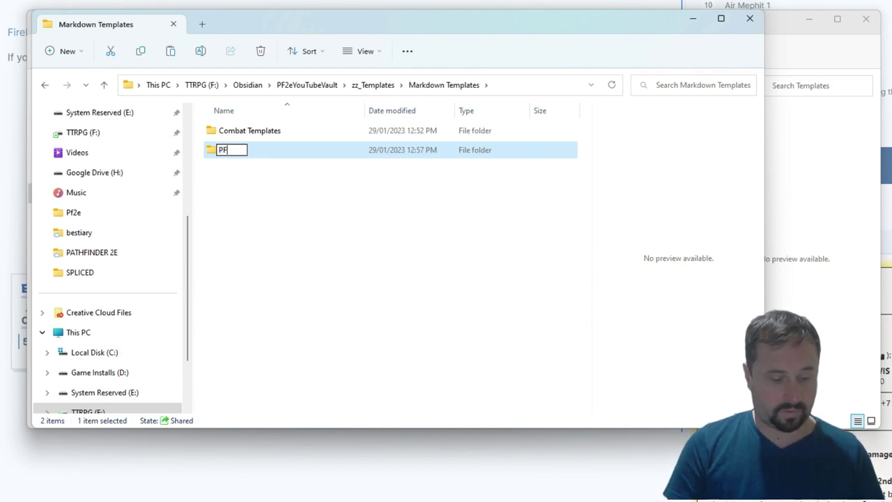
{"action": "type", "text": "2e Action Ic"}
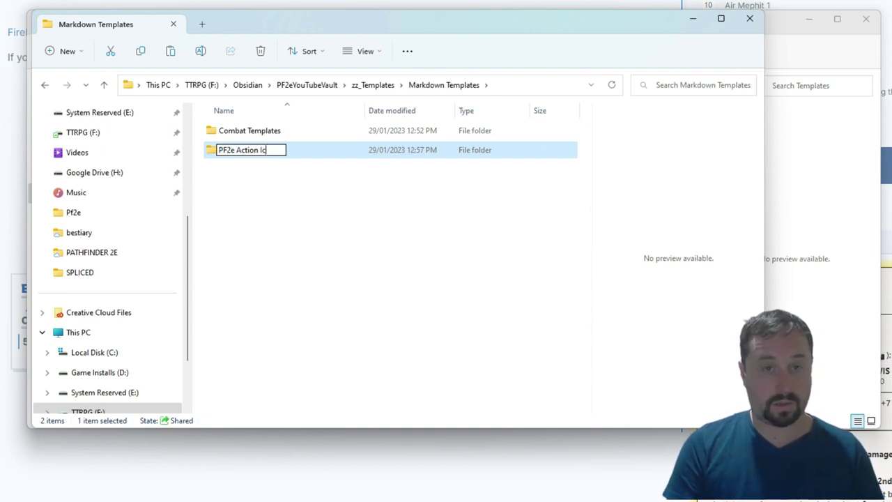
{"action": "key", "text": "Return"}
Paste the five copied action templates into the PF2e Action Icons folder.
{"action": "double_click", "coordinate": [317, 151]}
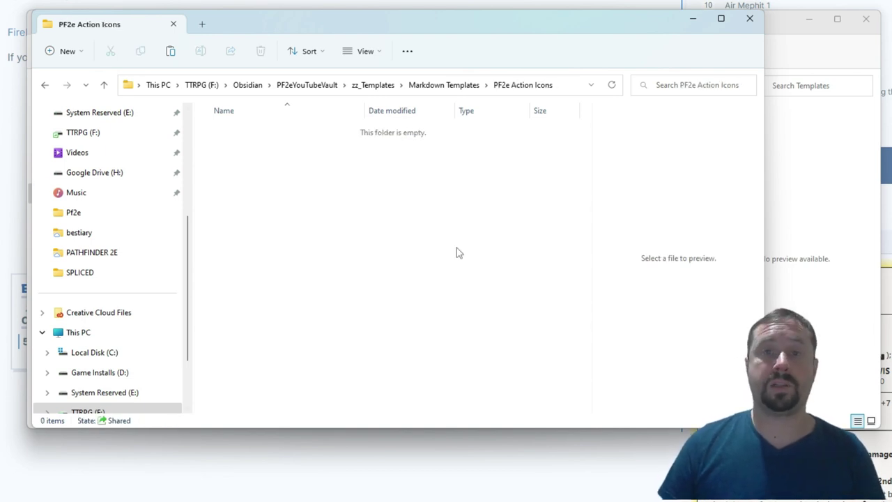
{"action": "key", "text": "ctrl+v"}
{"action": "left_click", "coordinate": [333, 297]}
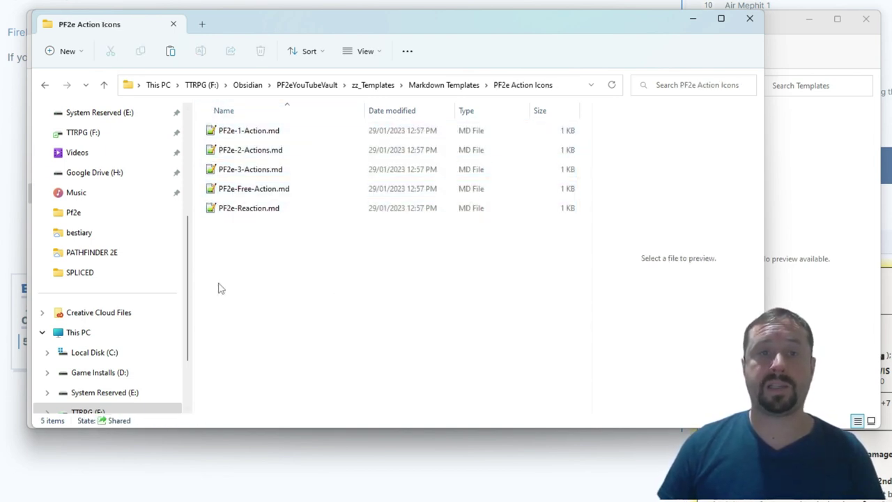
Return to Obsidian and expand the PF2e Action Icons folder to show its templates.
{"action": "left_click", "coordinate": [203, 437]}
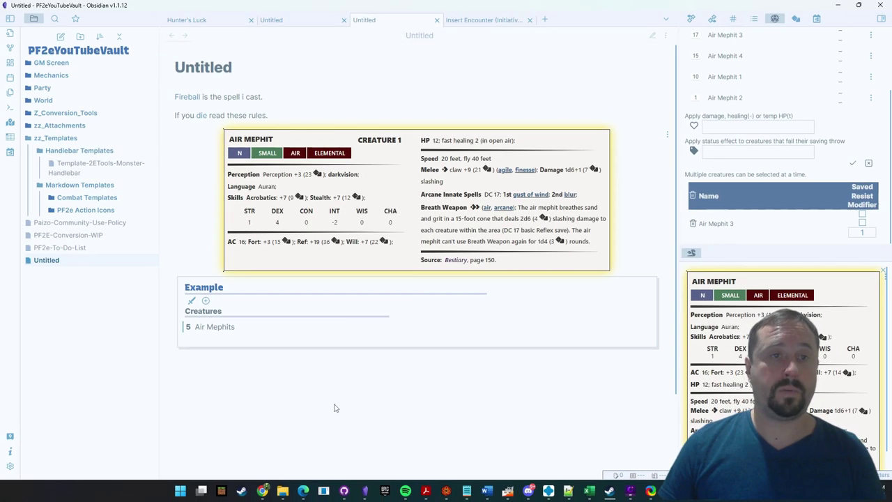
{"action": "left_click", "coordinate": [57, 260]}
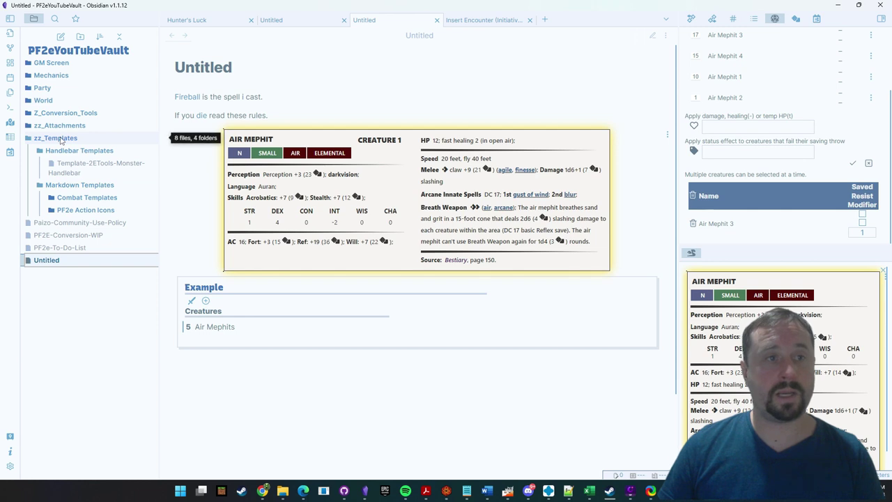
{"action": "left_click", "coordinate": [83, 210]}
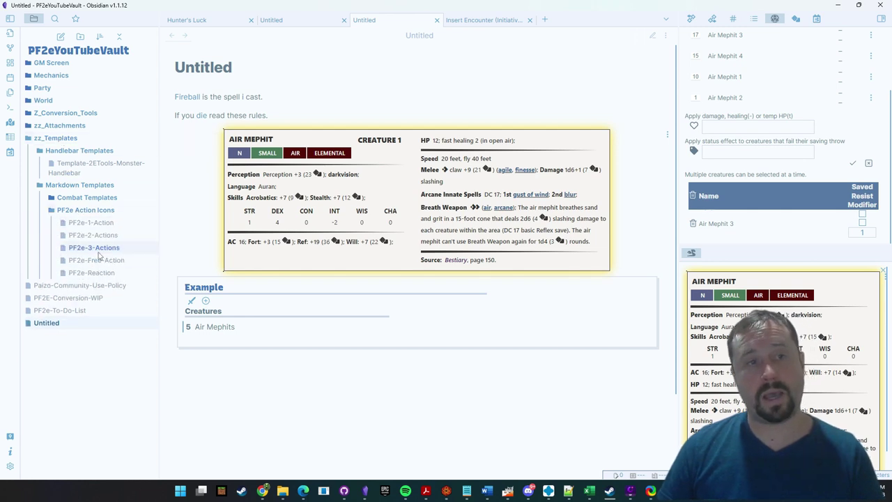
Switch the Untitled note to editing and insert the PF2e-1-Action, PF2e-2-Actions, PF2e-3-Actions, PF2e-Free-Action and PF2e-Reaction templates below the encounter block.
{"action": "left_click", "coordinate": [655, 36]}
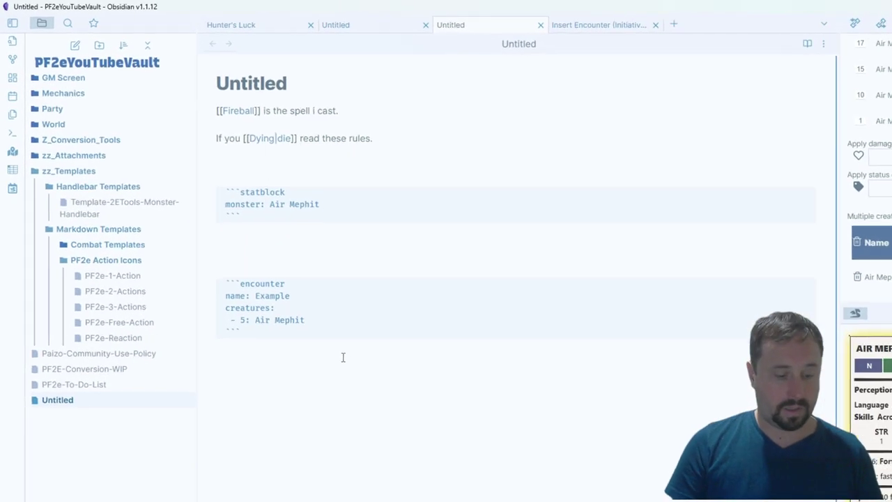
{"action": "key", "text": "alt+t"}
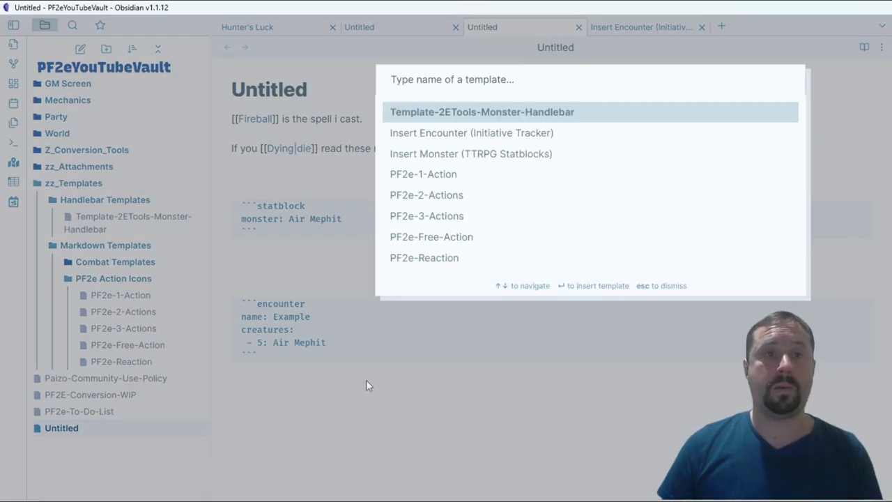
{"action": "left_click", "coordinate": [463, 178]}
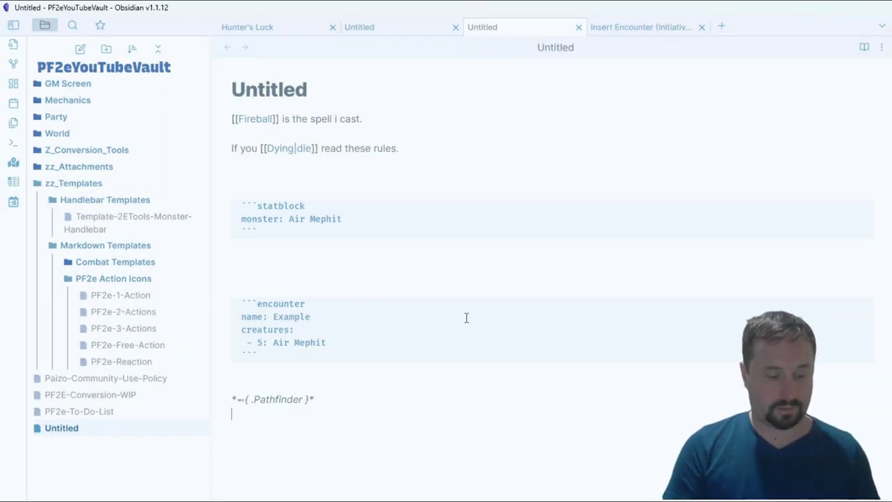
{"action": "key", "text": "alt+t"}
{"action": "left_click", "coordinate": [433, 195]}
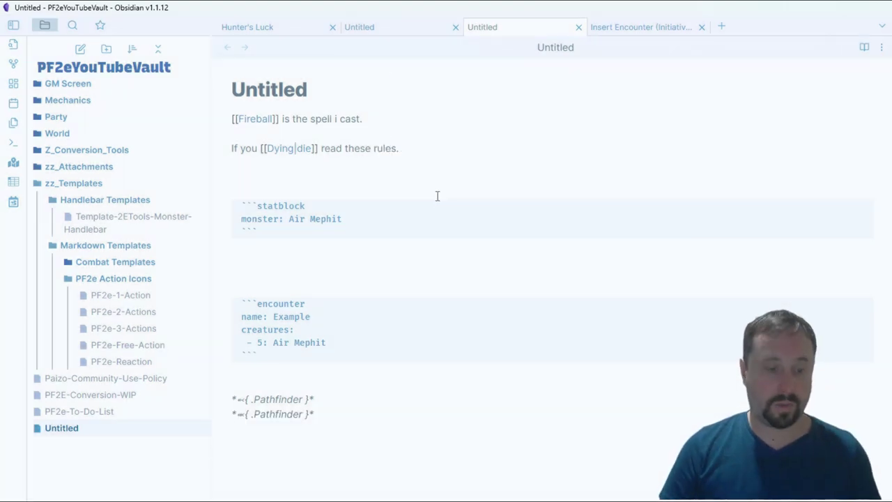
{"action": "key", "text": "alt+t"}
{"action": "left_click", "coordinate": [446, 212]}
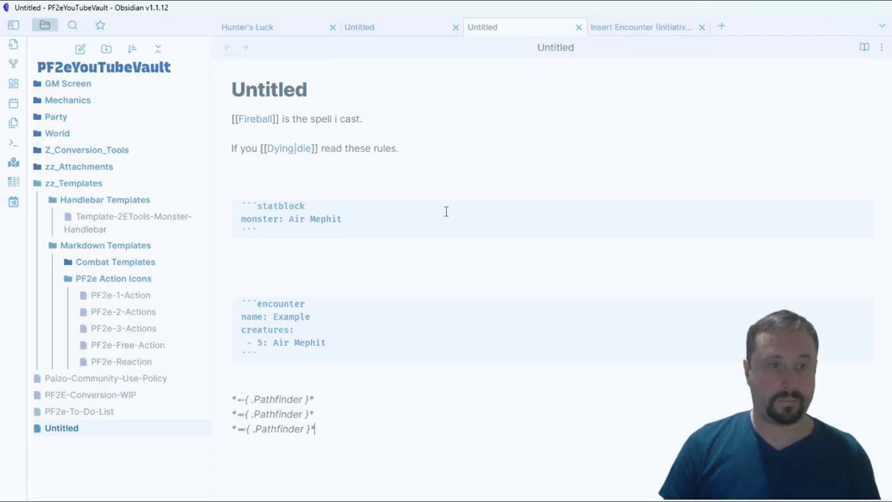
{"action": "key", "text": "alt+t"}
{"action": "left_click", "coordinate": [457, 238]}
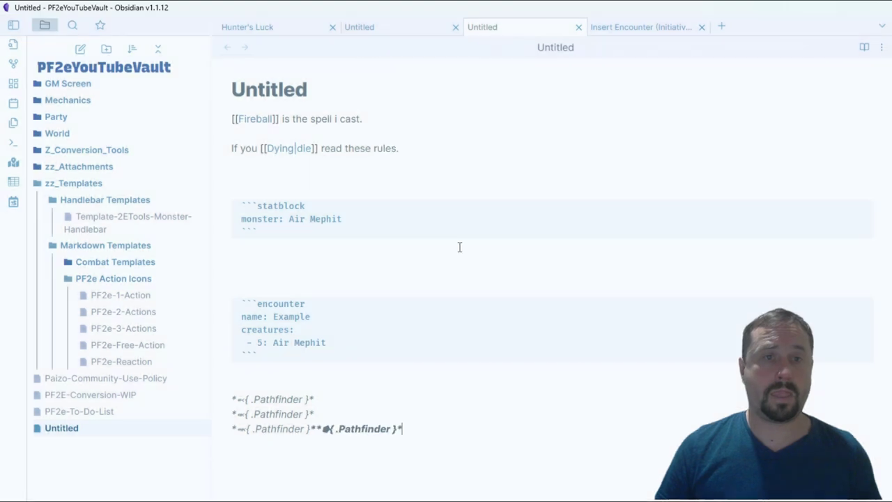
{"action": "key", "text": "alt+e"}
{"action": "left_click", "coordinate": [459, 251]}
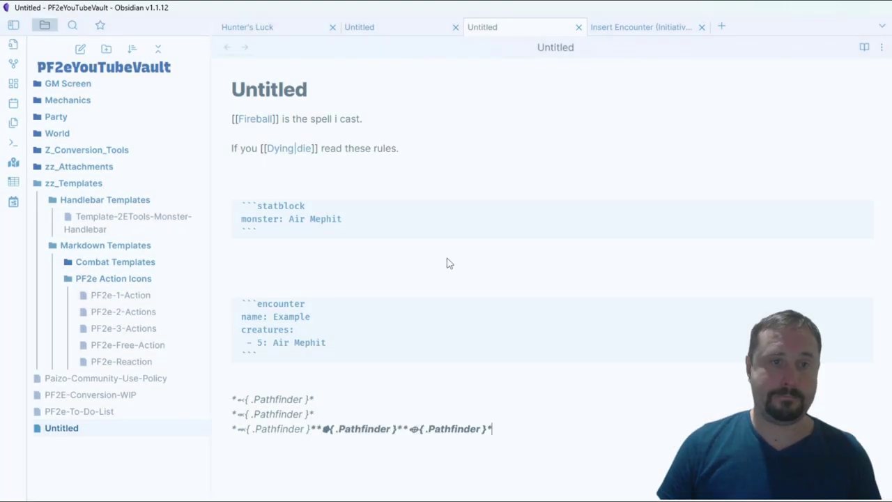
Put the free-action and reaction icons on separate lines and display the note's action icons in reading view.
{"action": "key", "text": "ctrl+Left"}
{"action": "key", "text": "ctrl+Left"}
{"action": "key", "text": "ctrl+Left"}
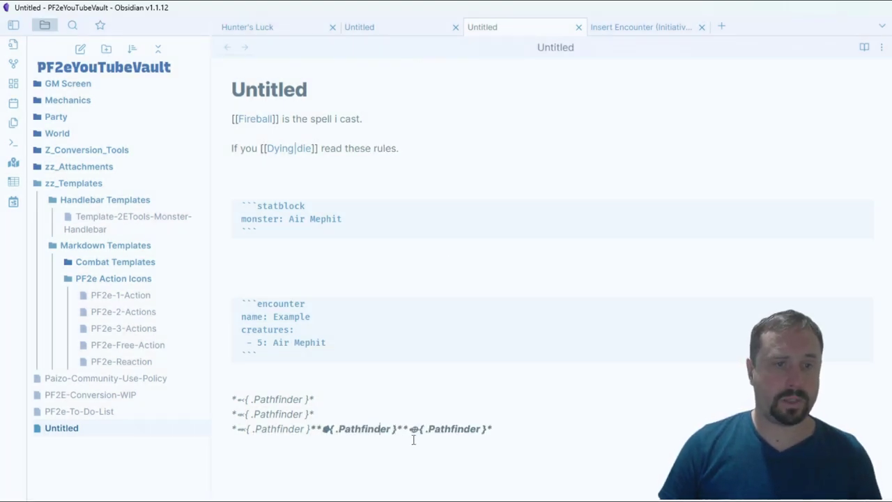
{"action": "key", "text": "Return"}
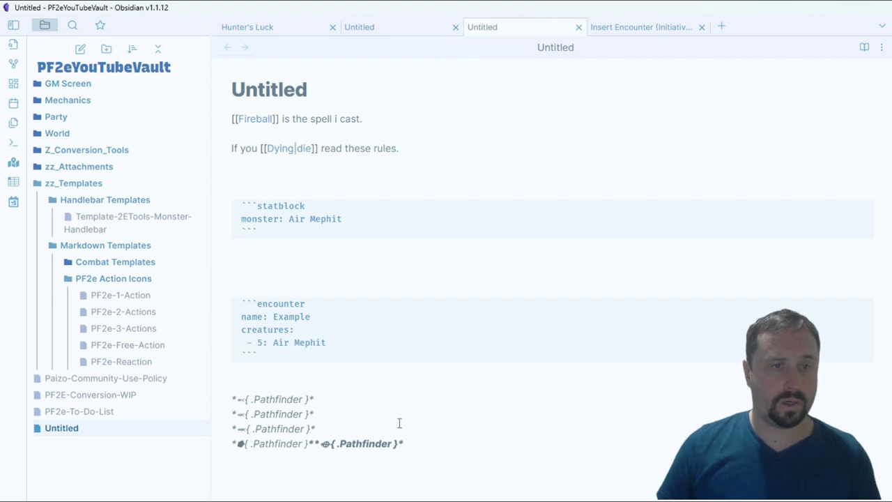
{"action": "key", "text": "ctrl+Right"}
{"action": "key", "text": "ctrl+Right"}
{"action": "key", "text": "ctrl+Right"}
{"action": "key", "text": "Return"}
{"action": "key", "text": "Left"}
{"action": "left_click", "coordinate": [864, 47]}
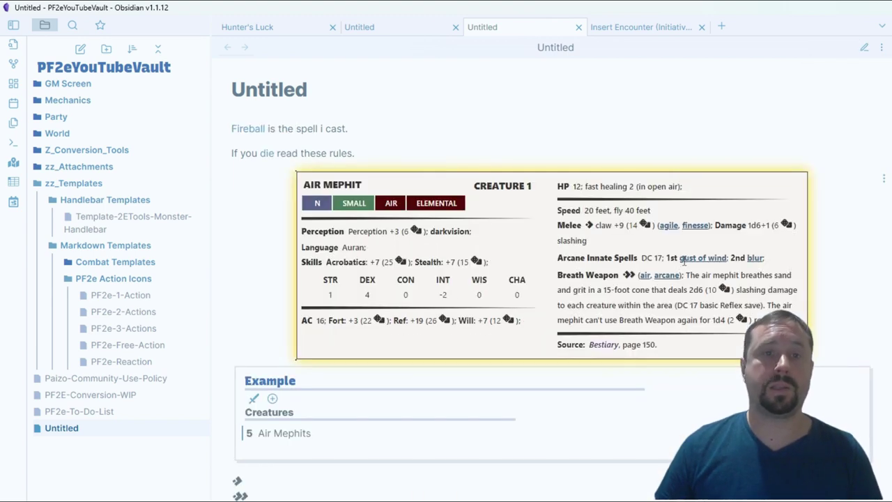
{"action": "scroll", "coordinate": [580, 378], "scroll_direction": "down", "scroll_amount": 2}
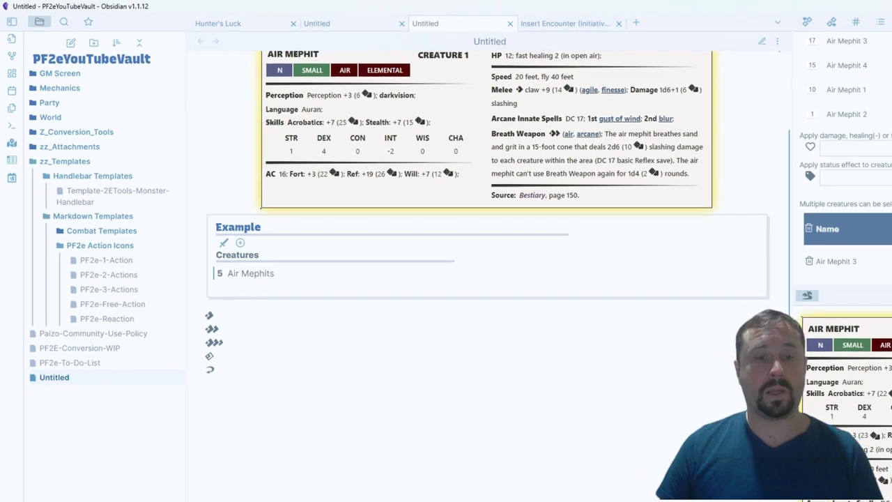
Switch to File Explorer and copy Actions-Cheat-Sheet.md and Skill-Actions-Cheat-Sheet.md from the Notes folder under Action_Icons in the Pathfinder-Second_Edition zip.
{"action": "mouse_move", "coordinate": [282, 491]}
{"action": "left_click", "coordinate": [439, 433]}
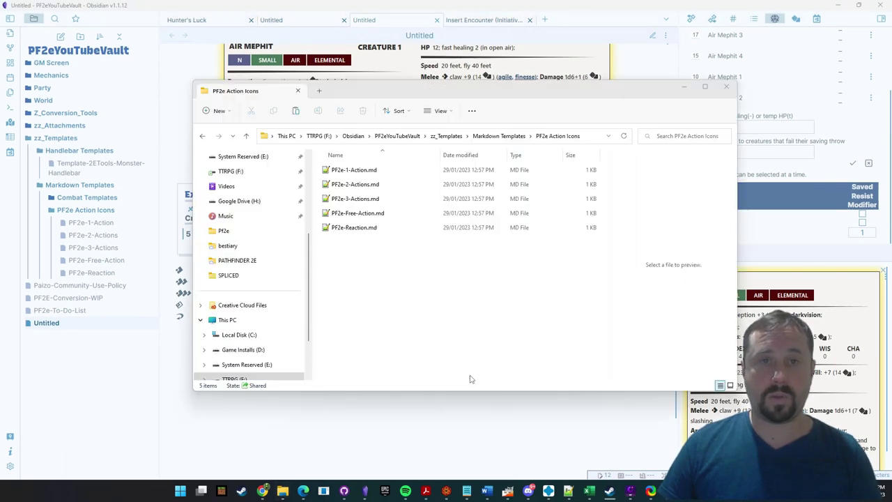
{"action": "left_click", "coordinate": [499, 136]}
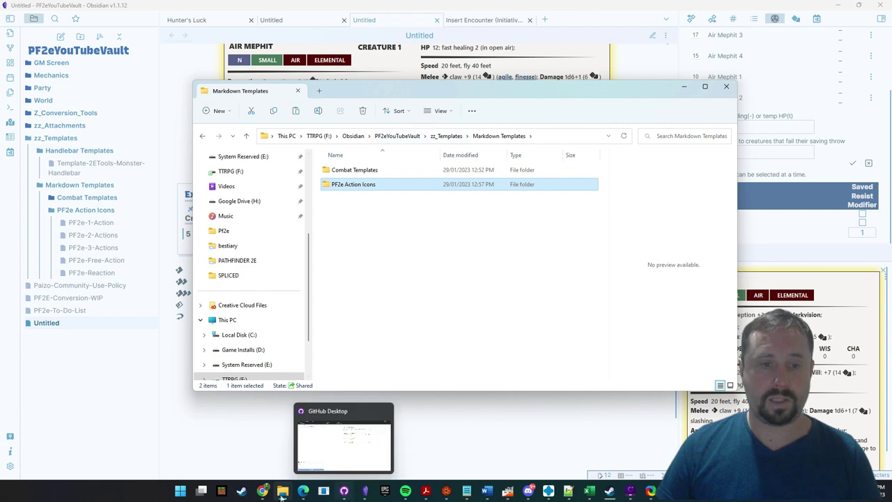
{"action": "mouse_move", "coordinate": [282, 491]}
{"action": "left_click", "coordinate": [333, 446]}
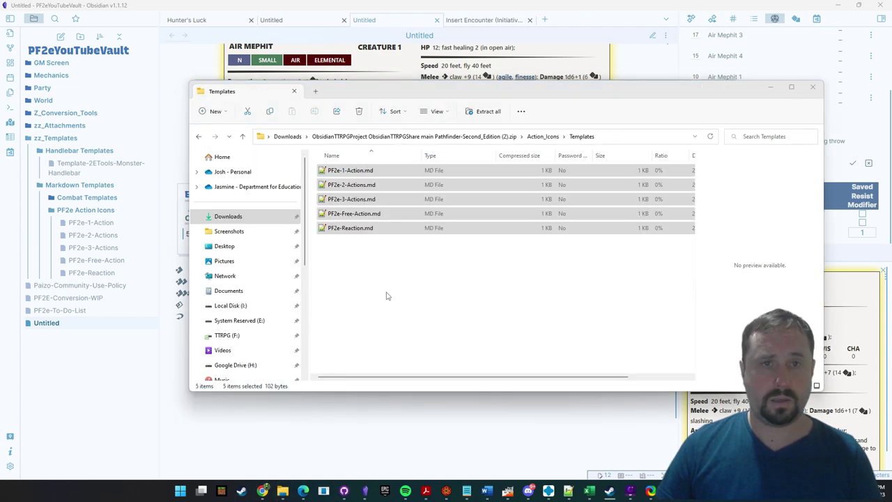
{"action": "left_click", "coordinate": [544, 137]}
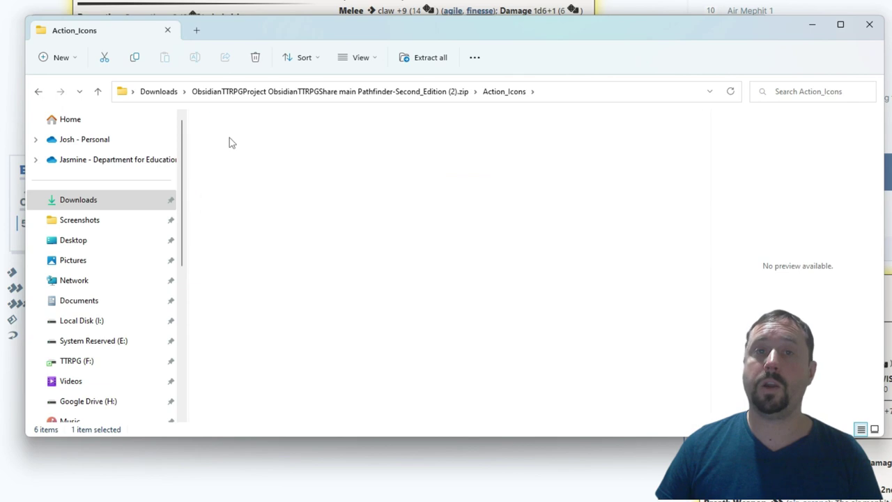
{"action": "double_click", "coordinate": [232, 142]}
{"action": "left_click_drag", "start_coordinate": [285, 41], "coordinate": [111, 94]}
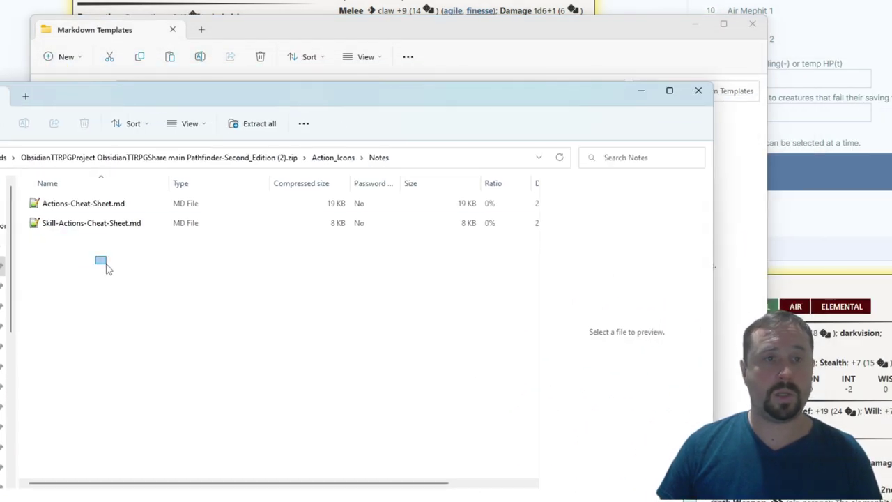
{"action": "left_click_drag", "start_coordinate": [105, 269], "coordinate": [39, 201]}
Paste the two copied cheat sheets into the GM Screen folder of PF2eYouTubeVault.
{"action": "left_click", "coordinate": [370, 52]}
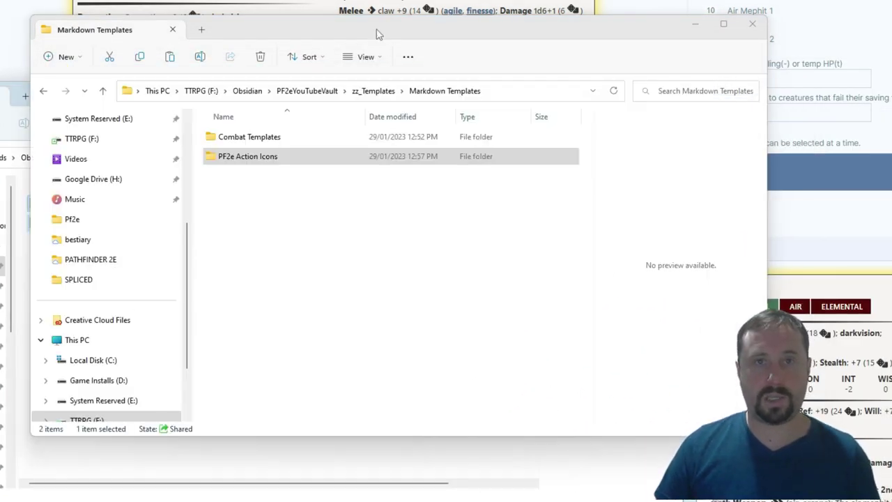
{"action": "left_click", "coordinate": [297, 237]}
{"action": "left_click", "coordinate": [287, 92]}
{"action": "double_click", "coordinate": [230, 157]}
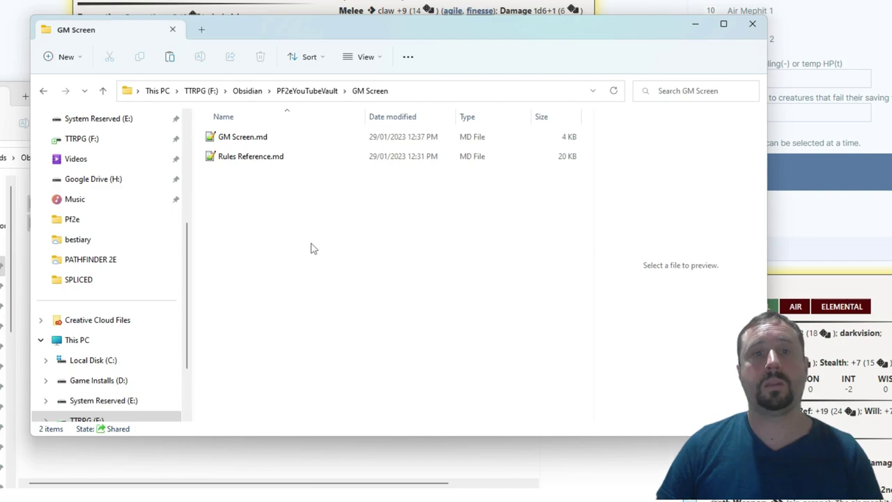
{"action": "key", "text": "ctrl+v"}
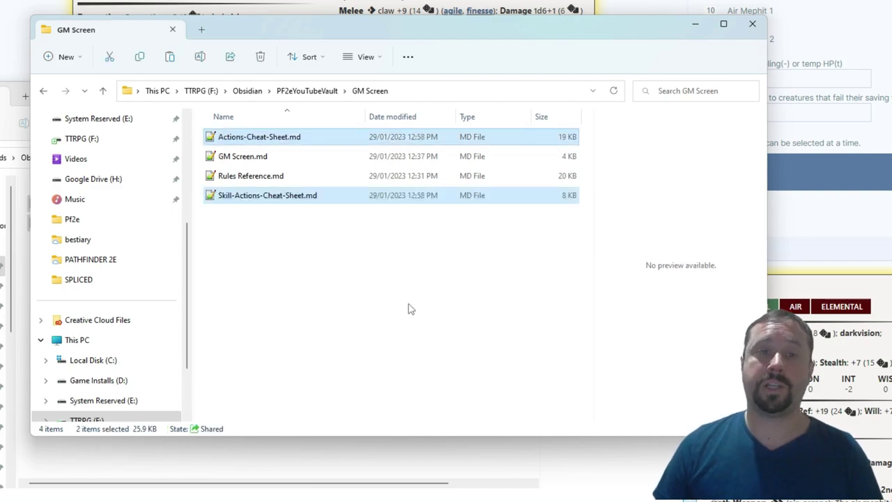
{"action": "left_click", "coordinate": [410, 309]}
Minimize the File Explorer windows and expand the GM Screen folder in Obsidian.
{"action": "left_click", "coordinate": [702, 25]}
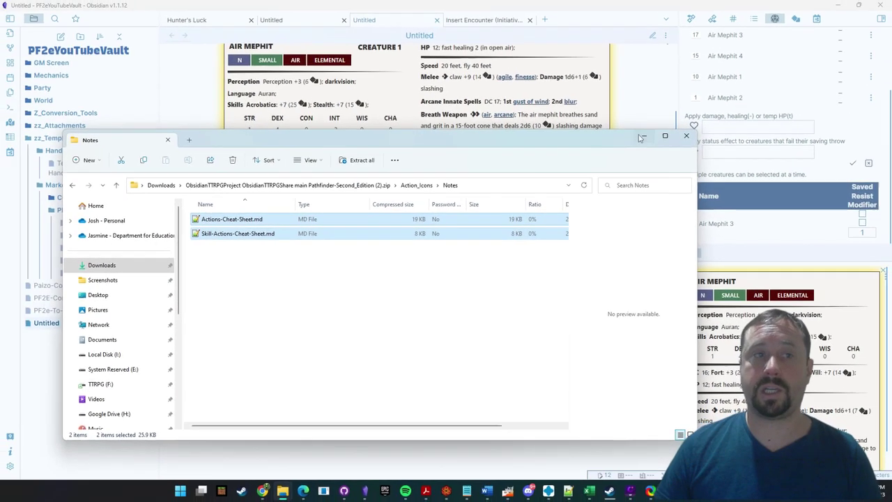
{"action": "left_click", "coordinate": [692, 113]}
{"action": "left_click", "coordinate": [50, 62]}
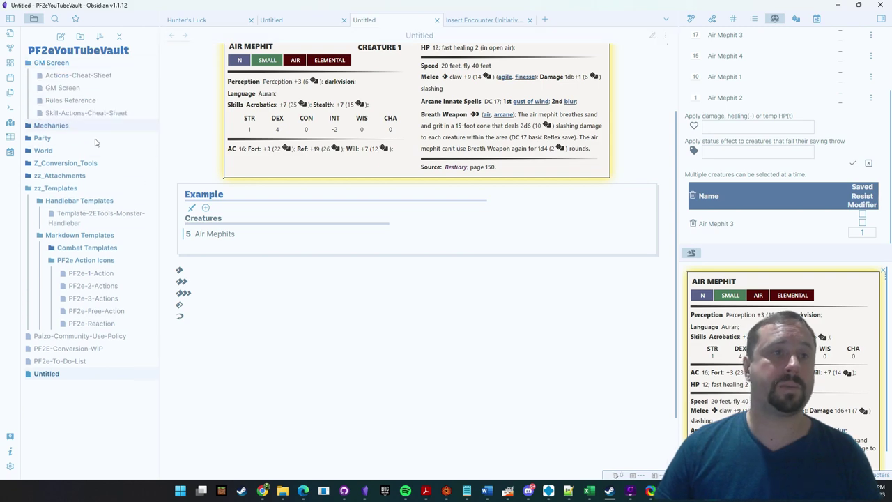
Open the Actions-Cheat-Sheet note and examine its action icons, descriptions and the preview of the Crawl link.
{"action": "left_click", "coordinate": [70, 75]}
{"action": "scroll", "coordinate": [590, 130], "scroll_direction": "down", "scroll_amount": 5}
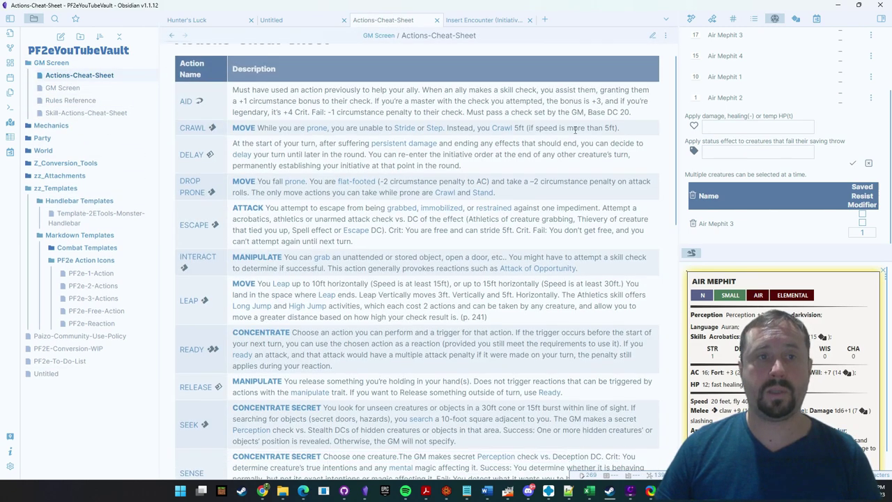
{"action": "scroll", "coordinate": [590, 131], "scroll_direction": "up", "scroll_amount": 5}
{"action": "mouse_move", "coordinate": [185, 134]}
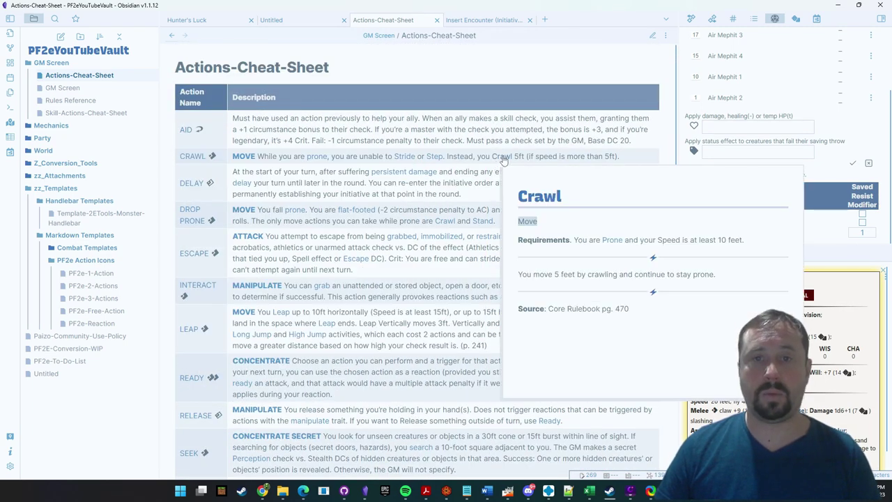
{"action": "mouse_move", "coordinate": [194, 160]}
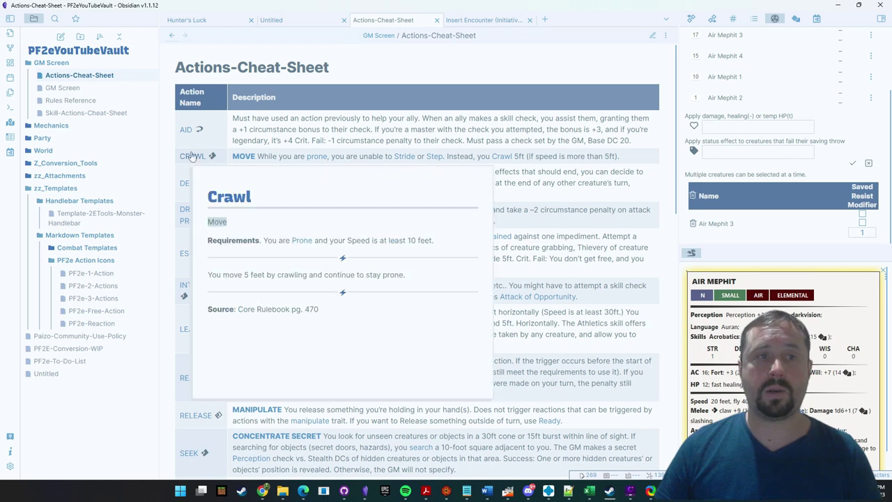
{"action": "scroll", "coordinate": [192, 167], "scroll_direction": "down", "scroll_amount": 3}
{"action": "scroll", "coordinate": [187, 190], "scroll_direction": "up", "scroll_amount": 1}
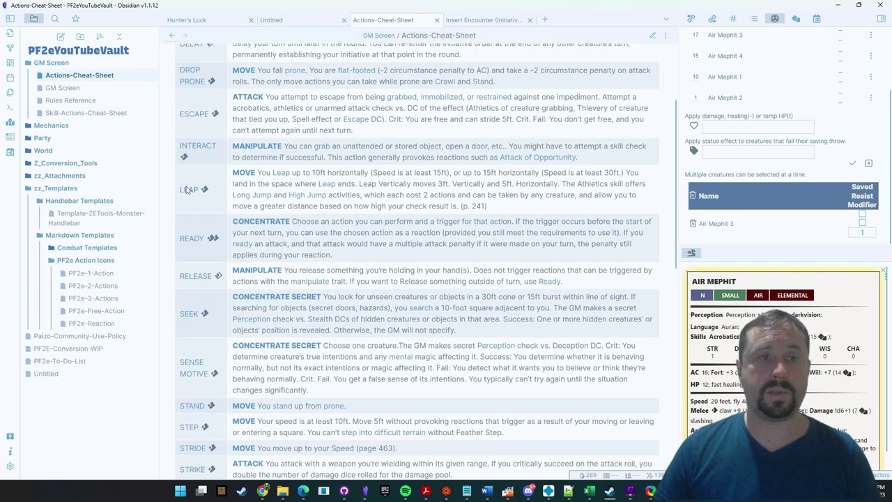
{"action": "mouse_move", "coordinate": [187, 190]}
{"action": "scroll", "coordinate": [603, 185], "scroll_direction": "up", "scroll_amount": 4}
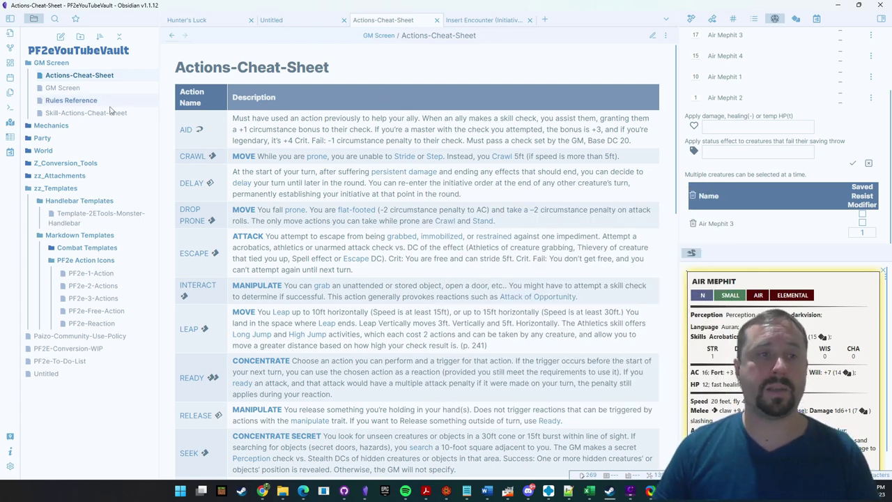
Open the Skill-Actions-Cheat-Sheet note and look through its skill table, linked actions and legend.
{"action": "left_click", "coordinate": [77, 113]}
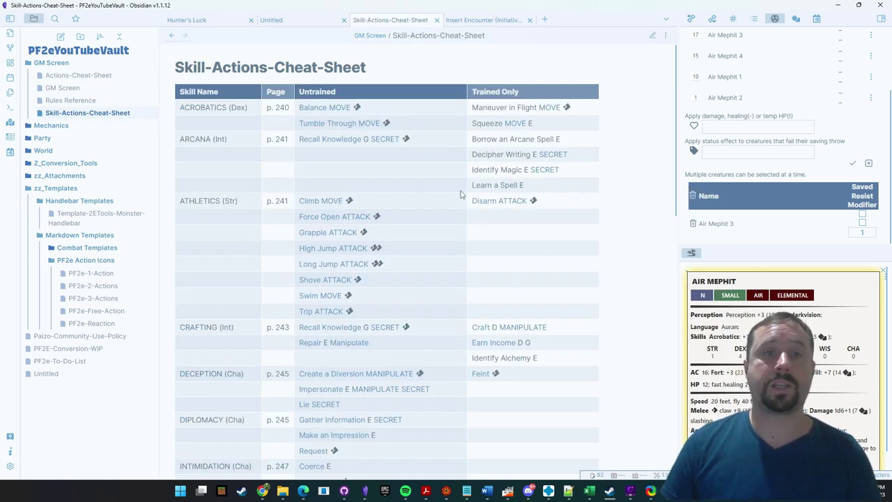
{"action": "scroll", "coordinate": [488, 209], "scroll_direction": "down", "scroll_amount": 8}
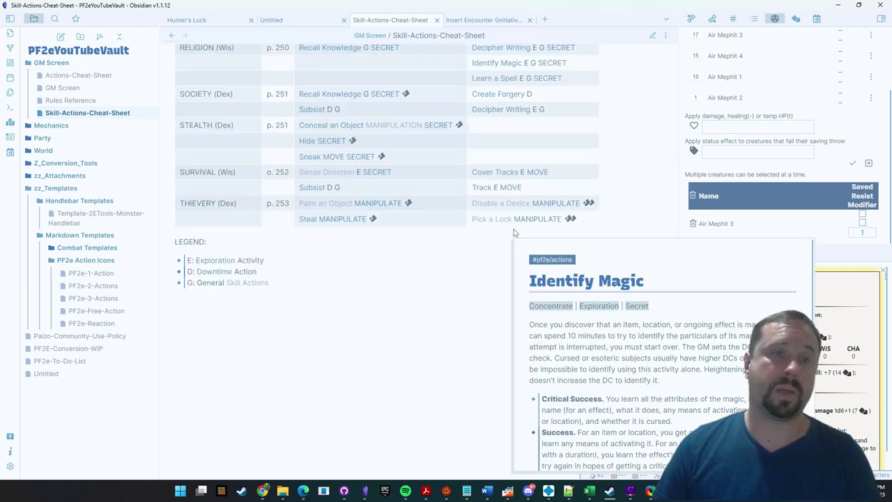
{"action": "scroll", "coordinate": [519, 232], "scroll_direction": "up", "scroll_amount": 10}
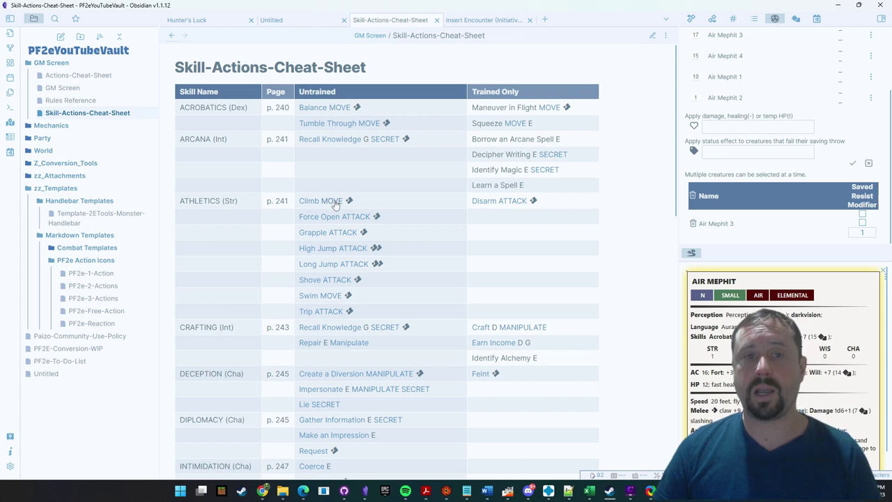
{"action": "mouse_move", "coordinate": [319, 249]}
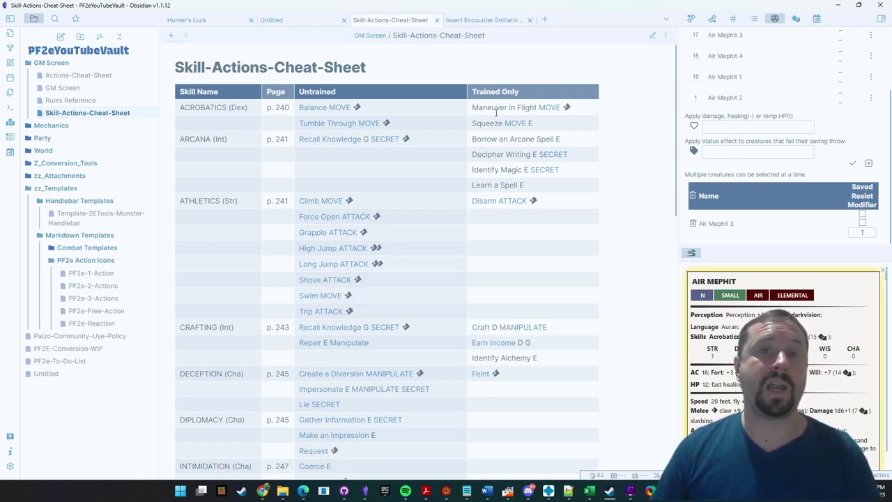
{"action": "mouse_move", "coordinate": [517, 207]}
{"action": "scroll", "coordinate": [518, 208], "scroll_direction": "down", "scroll_amount": 5}
{"action": "scroll", "coordinate": [518, 208], "scroll_direction": "down", "scroll_amount": 1}
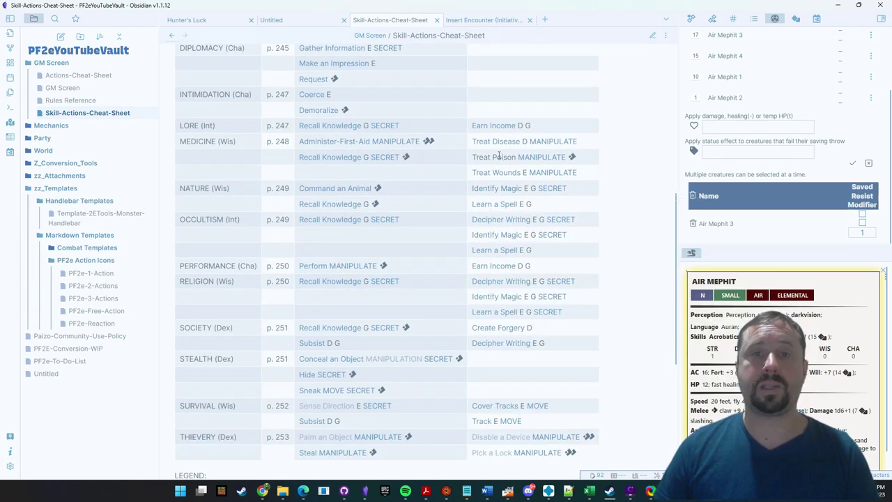
{"action": "scroll", "coordinate": [604, 99], "scroll_direction": "up", "scroll_amount": 6}
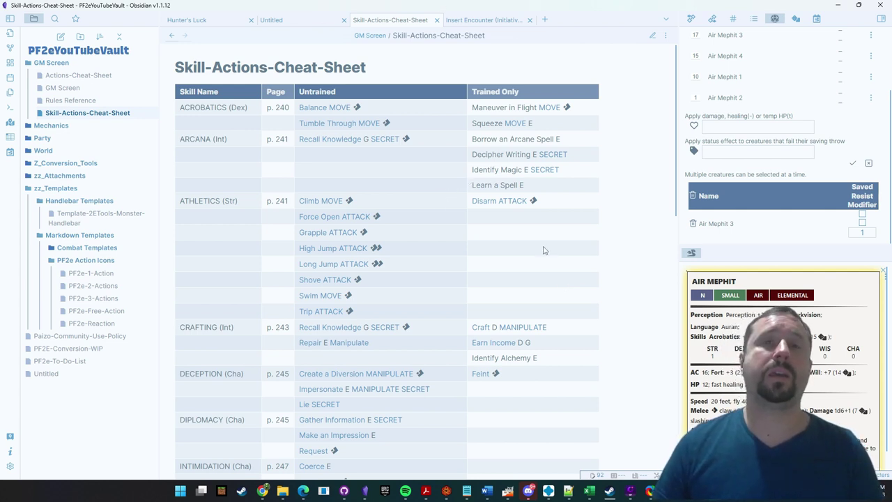
Create a folder named Callouts inside Markdown Templates.
{"action": "right_click", "coordinate": [93, 235]}
{"action": "left_click", "coordinate": [127, 255]}
{"action": "type", "text": "Callouts"}
{"action": "key", "text": "Return"}
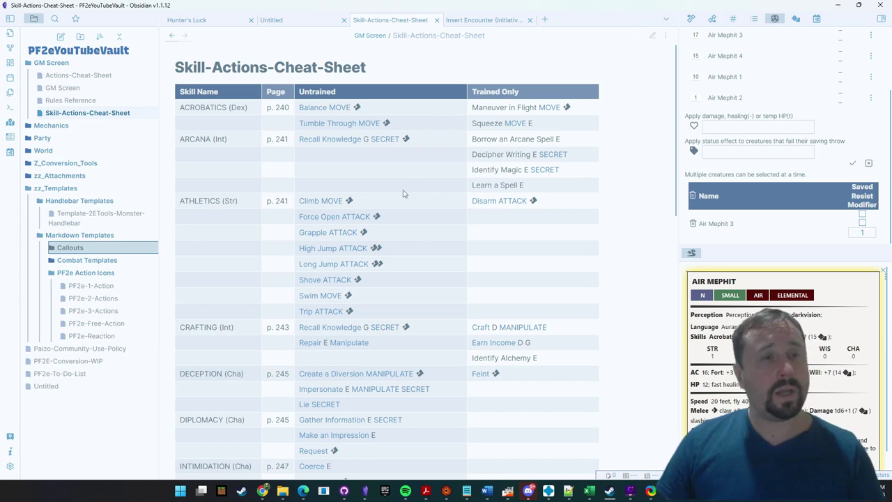
Switch to File Explorer and copy the Call Out Boxes folder from z_Templates, 4_Markdown in Obsidian5eVault.
{"action": "mouse_move", "coordinate": [293, 490]}
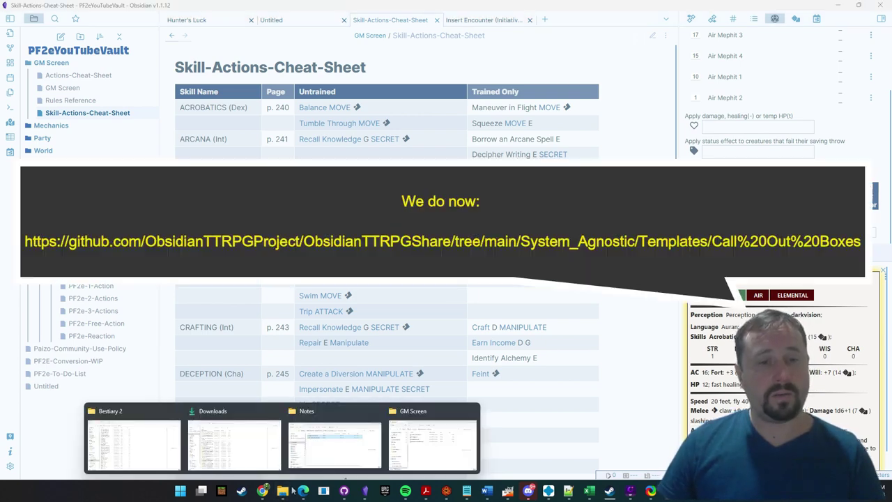
{"action": "left_click", "coordinate": [335, 439]}
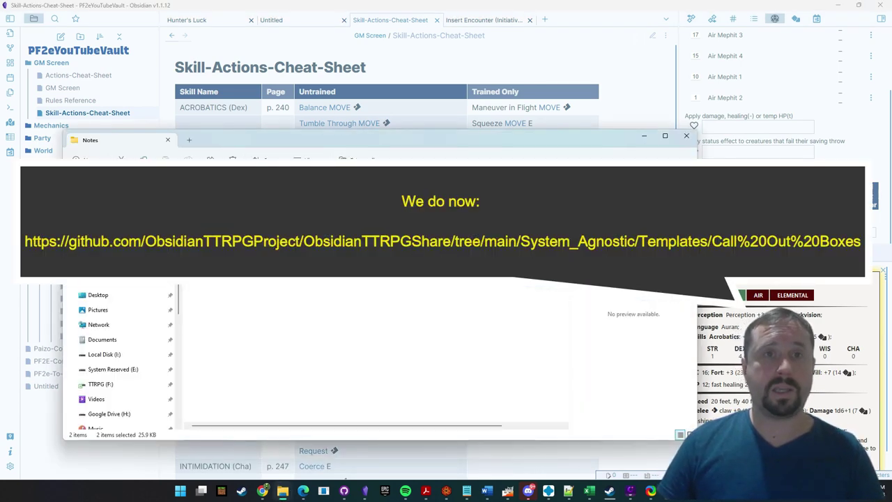
{"action": "mouse_move", "coordinate": [282, 490]}
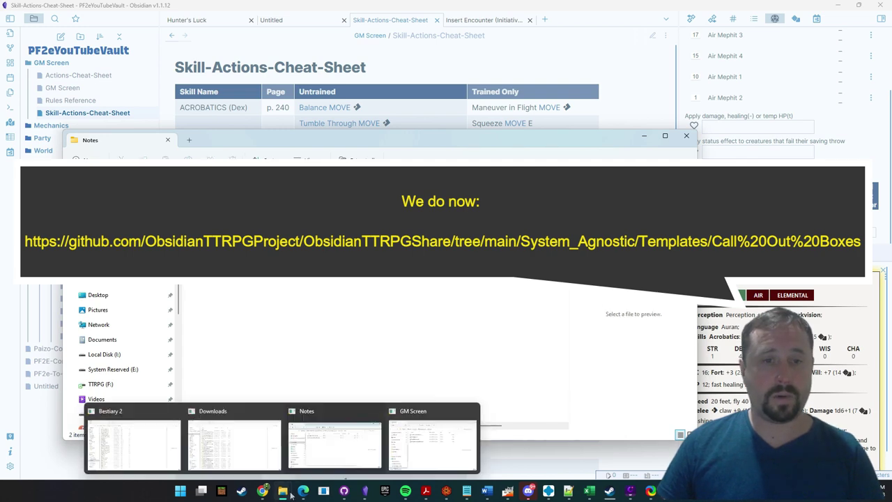
{"action": "left_click", "coordinate": [438, 438]}
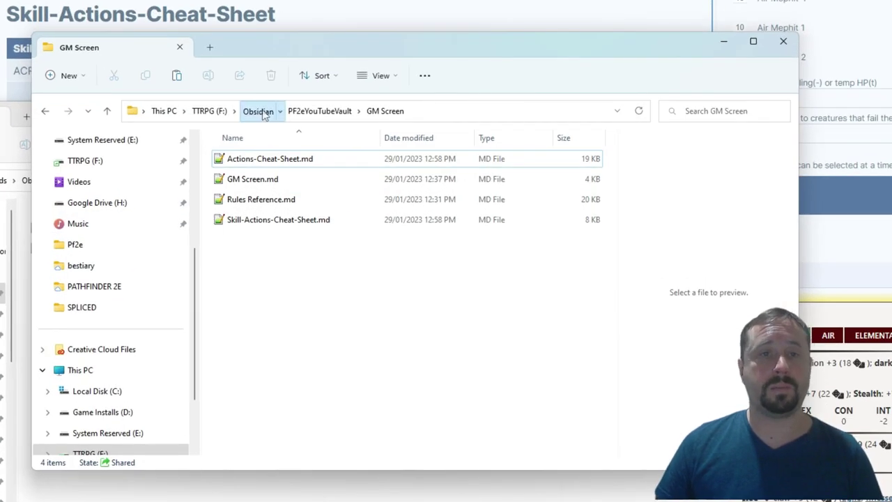
{"action": "left_click", "coordinate": [287, 118]}
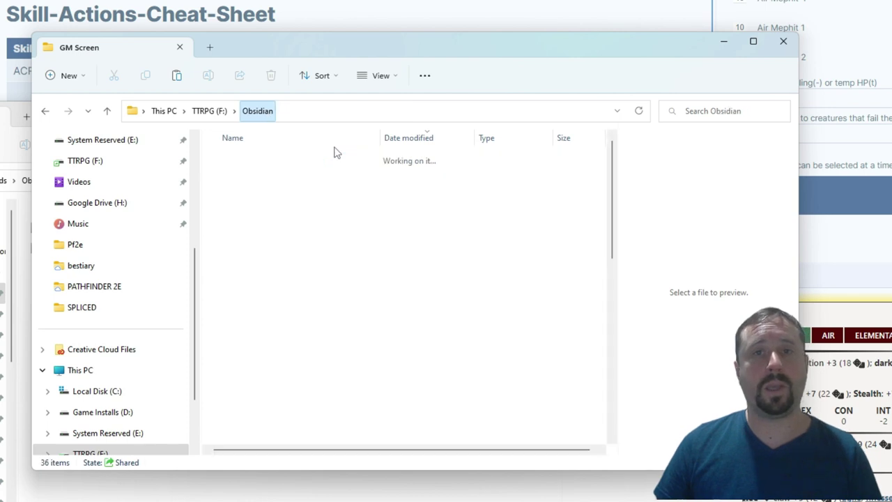
{"action": "double_click", "coordinate": [269, 202]}
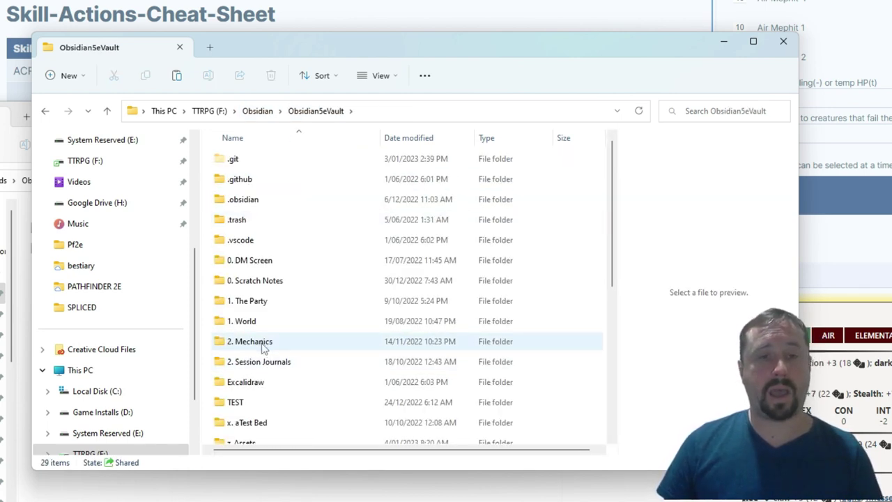
{"action": "scroll", "coordinate": [299, 368], "scroll_direction": "down", "scroll_amount": 3}
{"action": "left_click", "coordinate": [260, 296]}
{"action": "double_click", "coordinate": [260, 296]}
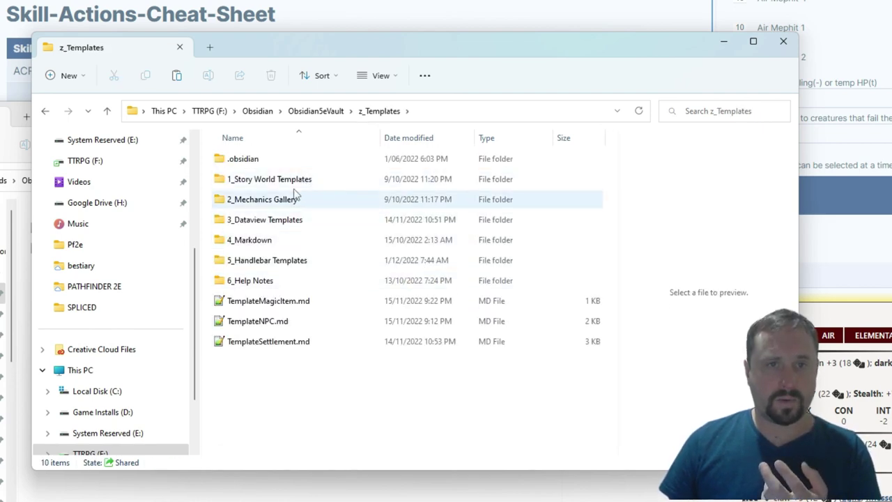
{"action": "double_click", "coordinate": [245, 240]}
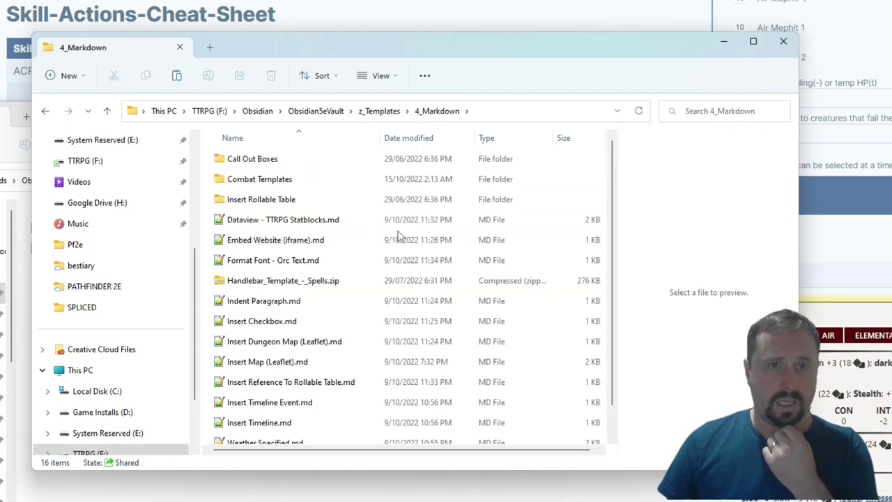
{"action": "left_click", "coordinate": [239, 159]}
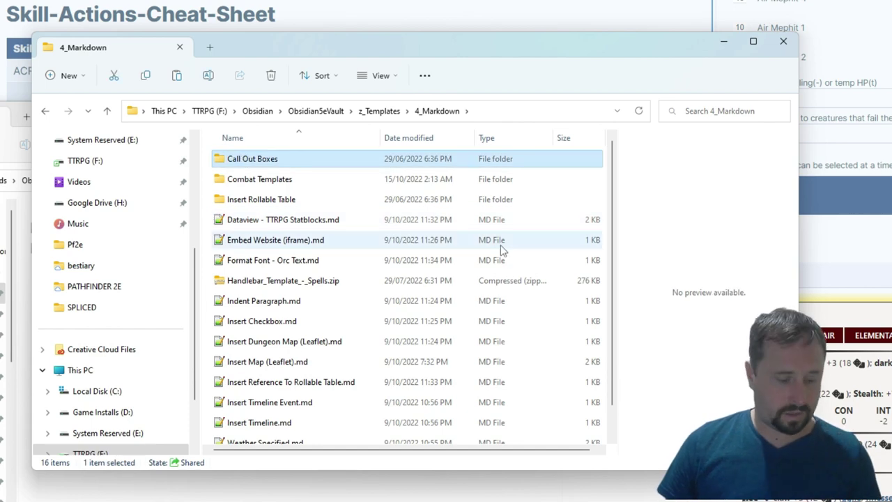
Paste the copied Call Out Boxes folder into PF2eYouTubeVault's zz_Templates, Markdown Templates folder.
{"action": "left_click", "coordinate": [723, 41]}
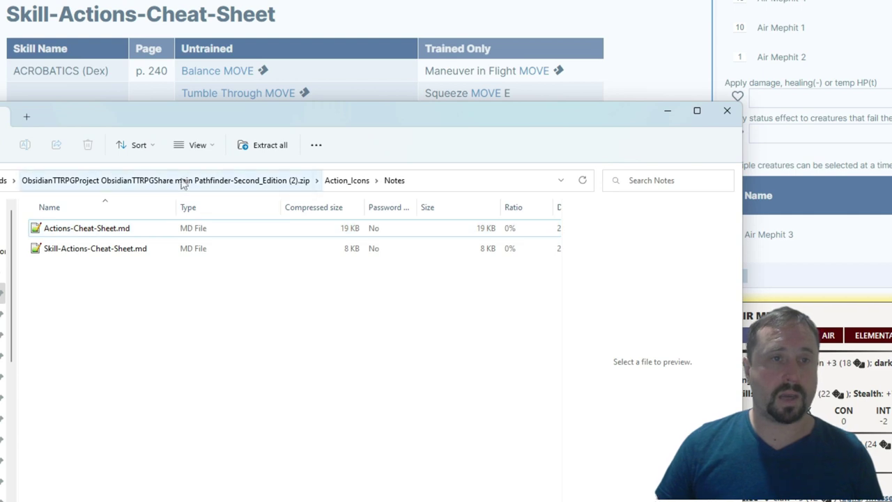
{"action": "mouse_move", "coordinate": [223, 501]}
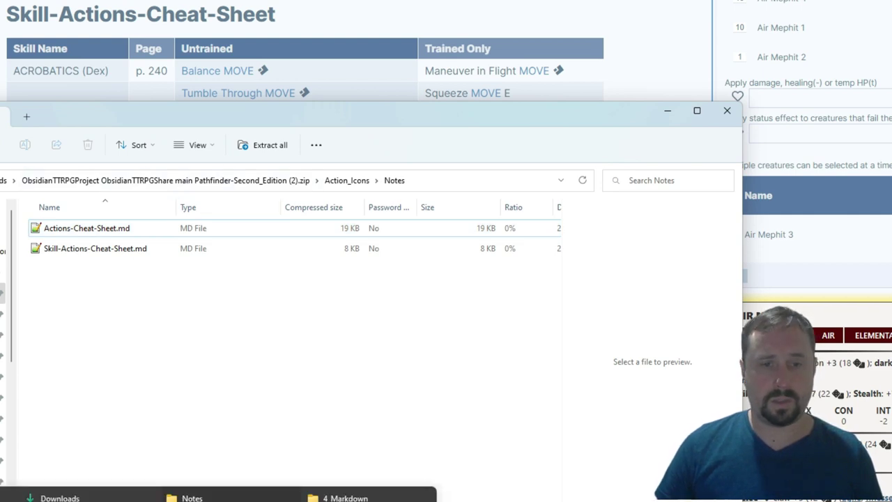
{"action": "left_click", "coordinate": [345, 498]}
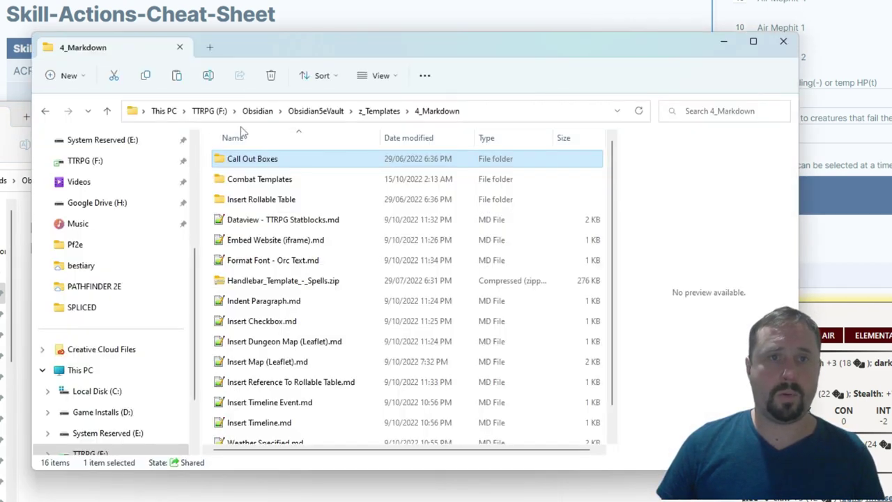
{"action": "left_click", "coordinate": [259, 110]}
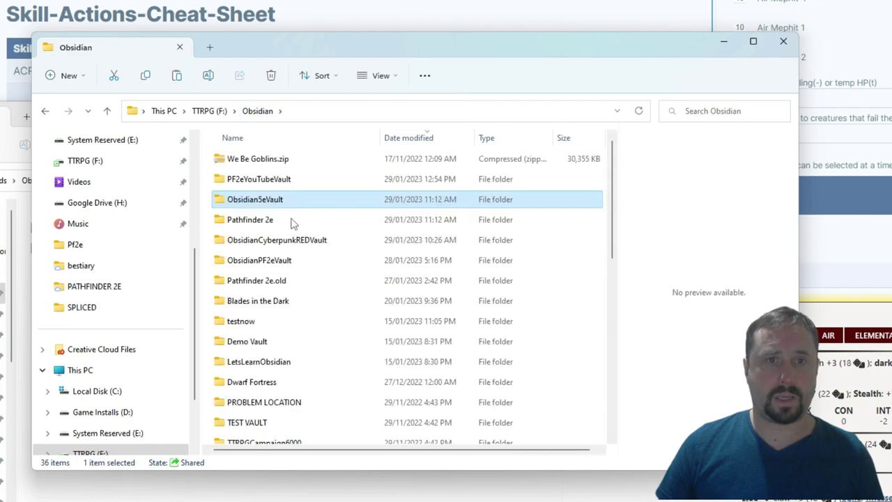
{"action": "left_click", "coordinate": [260, 179]}
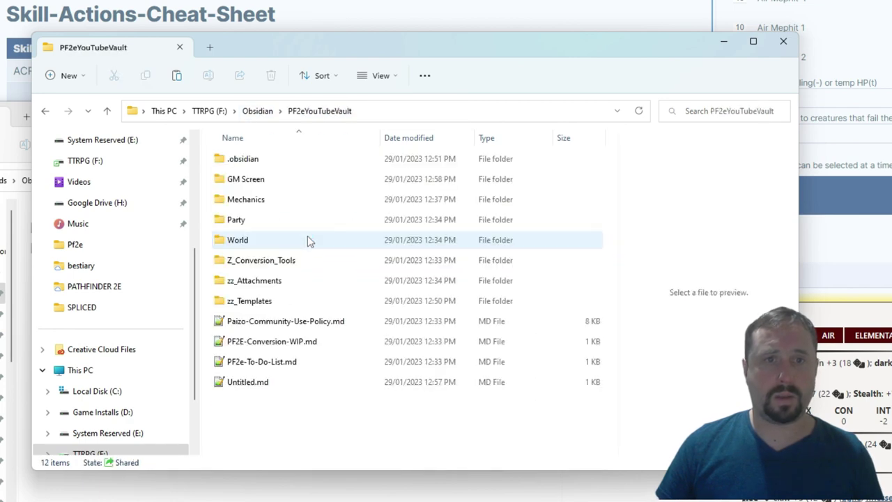
{"action": "double_click", "coordinate": [244, 301]}
{"action": "left_click", "coordinate": [258, 181]}
{"action": "double_click", "coordinate": [258, 180]}
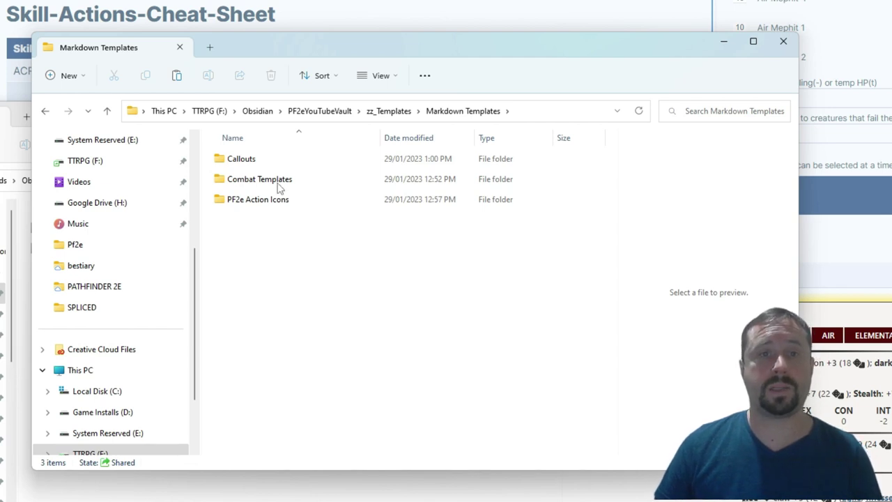
{"action": "key", "text": "ctrl+v"}
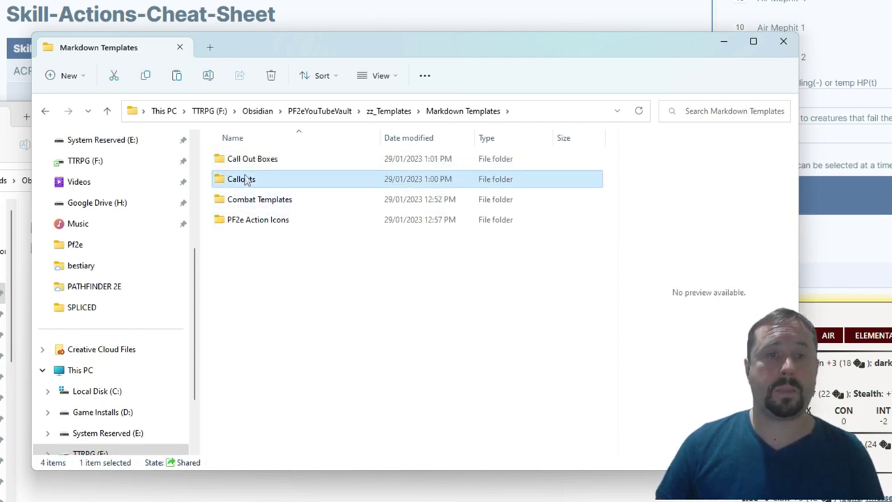
Check the contents of the Callouts folder in Markdown Templates and delete that folder.
{"action": "double_click", "coordinate": [249, 179]}
{"action": "left_click", "coordinate": [46, 109]}
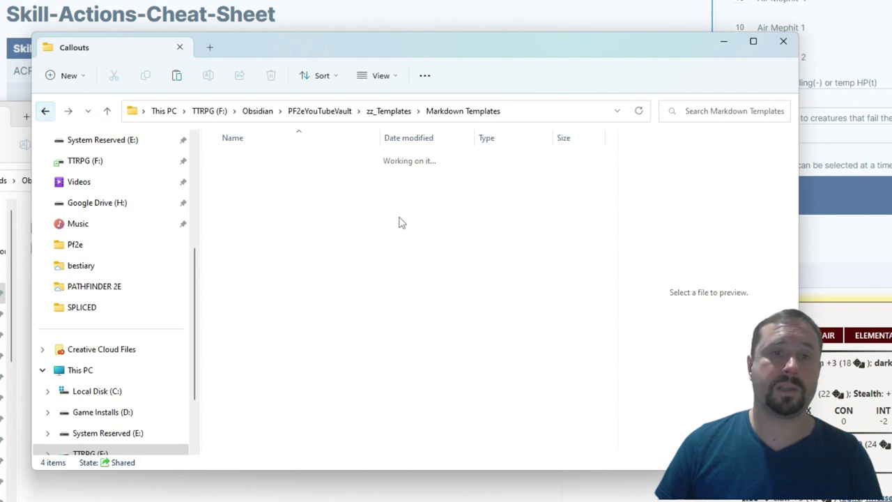
{"action": "left_click", "coordinate": [256, 184]}
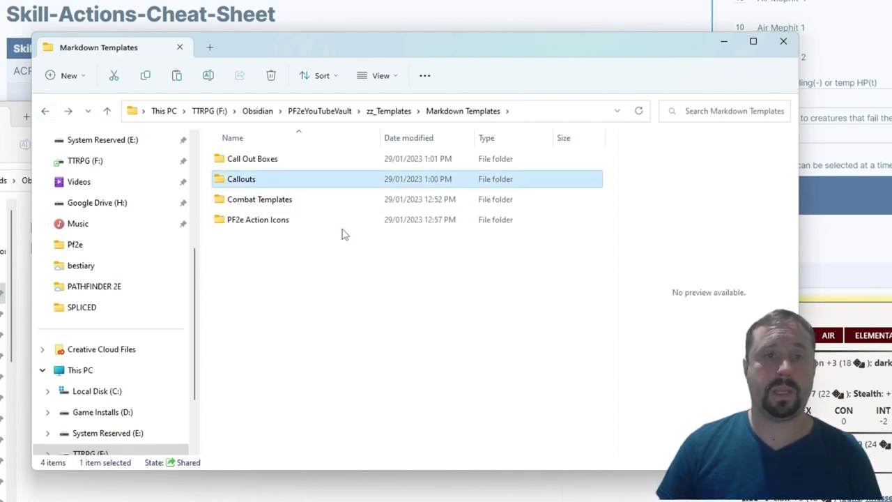
{"action": "key", "text": "Delete"}
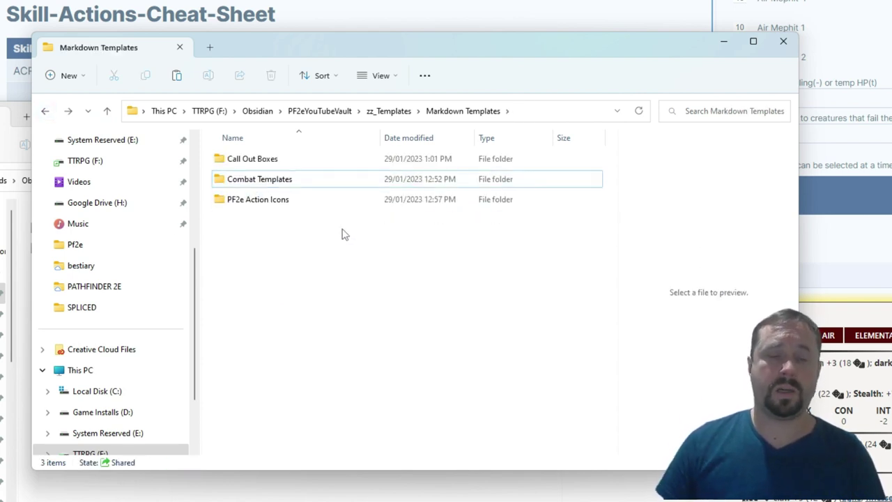
Look over the template files inside the Call Out Boxes folder and switch back to Obsidian.
{"action": "double_click", "coordinate": [252, 159]}
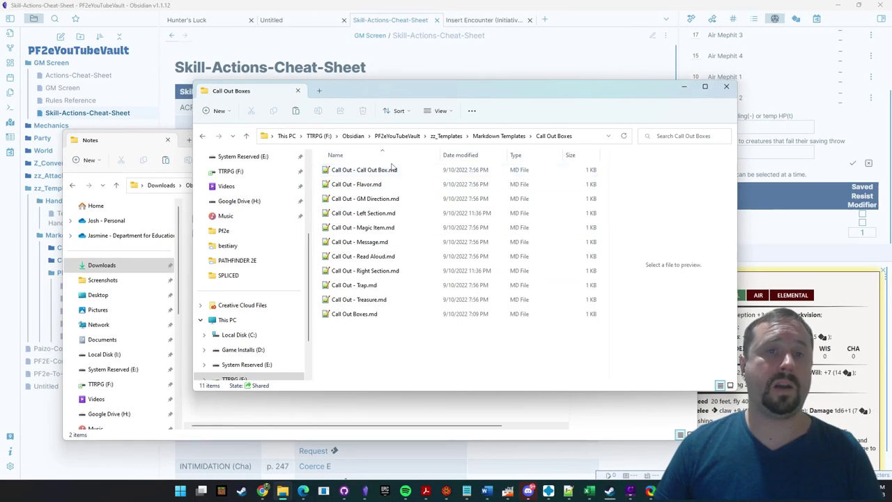
{"action": "left_click", "coordinate": [684, 86]}
{"action": "left_click", "coordinate": [645, 139]}
{"action": "scroll", "coordinate": [434, 202], "scroll_direction": "down", "scroll_amount": 2}
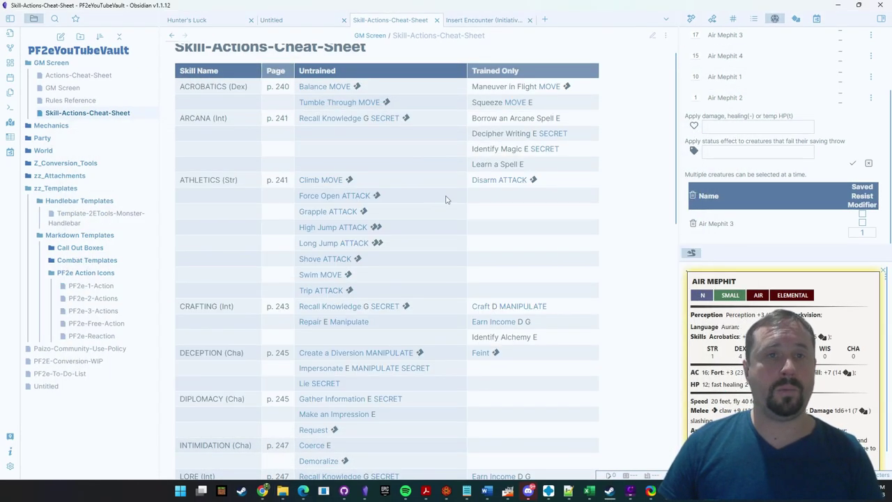
{"action": "scroll", "coordinate": [269, 54], "scroll_direction": "up", "scroll_amount": 2}
Insert the Call Out - Read Aloud template below the action icons in the Untitled note.
{"action": "left_click", "coordinate": [271, 20]}
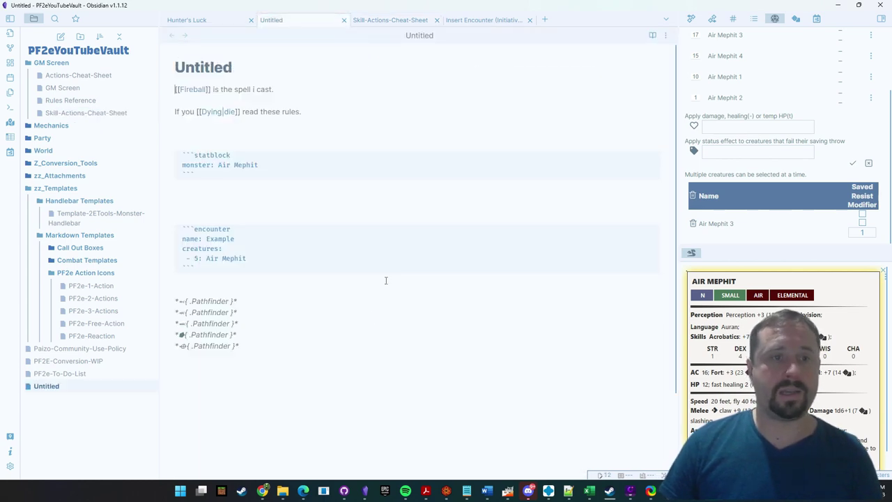
{"action": "left_click", "coordinate": [272, 382]}
{"action": "key", "text": "alt+e"}
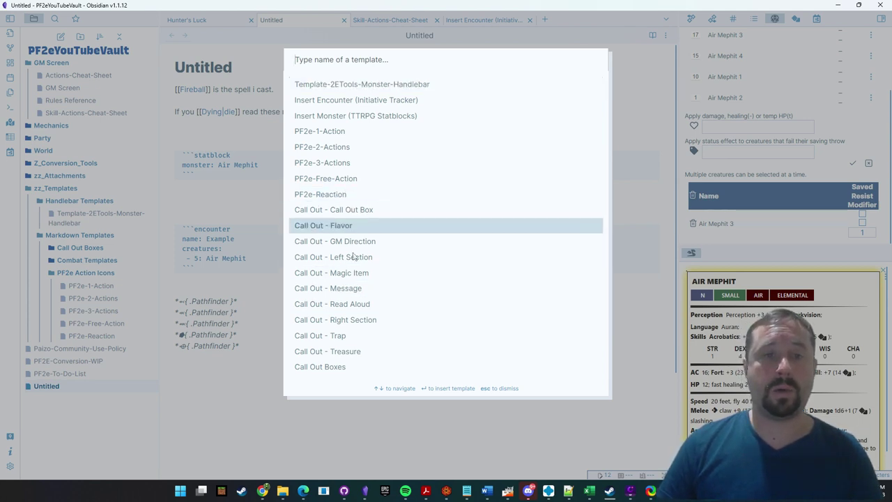
{"action": "left_click", "coordinate": [341, 304]}
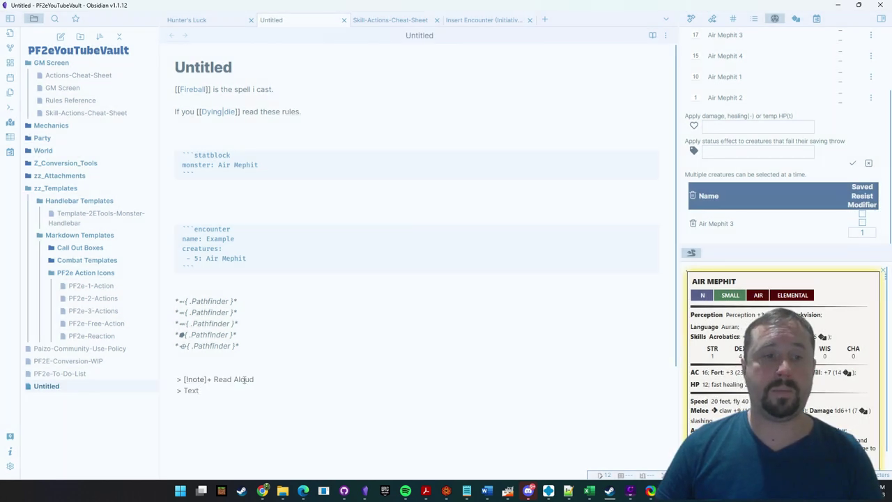
Replace the Read Aloud callout's placeholder text with "This is to be read aloud.".
{"action": "key", "text": "ctrl+shift+Left"}
{"action": "type", "text": "This is"}
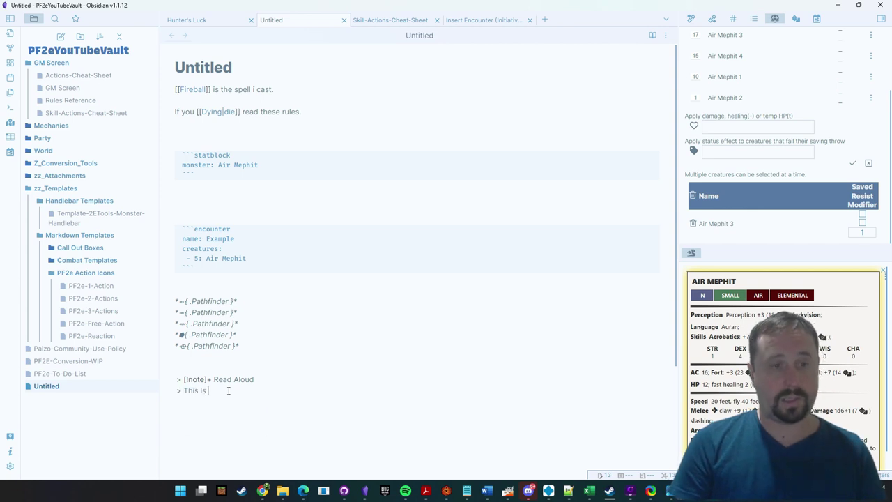
{"action": "type", "text": " to be read a"}
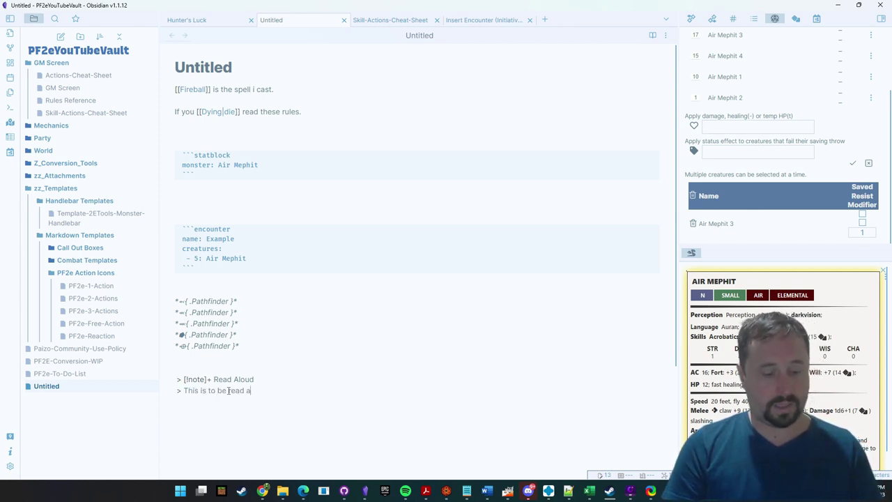
{"action": "type", "text": "lout."}
{"action": "key", "text": "Left"}
{"action": "key", "text": "Left"}
{"action": "key", "text": "BackSpace"}
{"action": "type", "text": "d"}
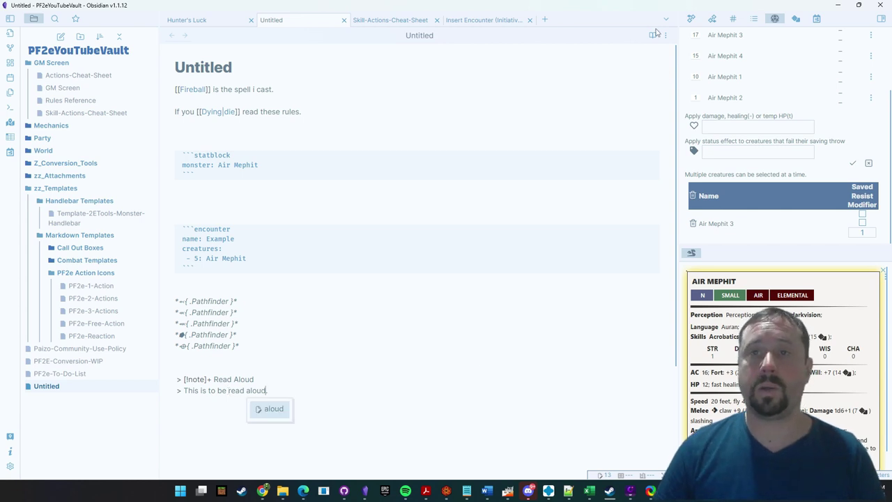
Show the Untitled note in reading view and examine the rendered Read Aloud callout.
{"action": "left_click", "coordinate": [654, 34]}
{"action": "scroll", "coordinate": [336, 351], "scroll_direction": "down", "scroll_amount": 3}
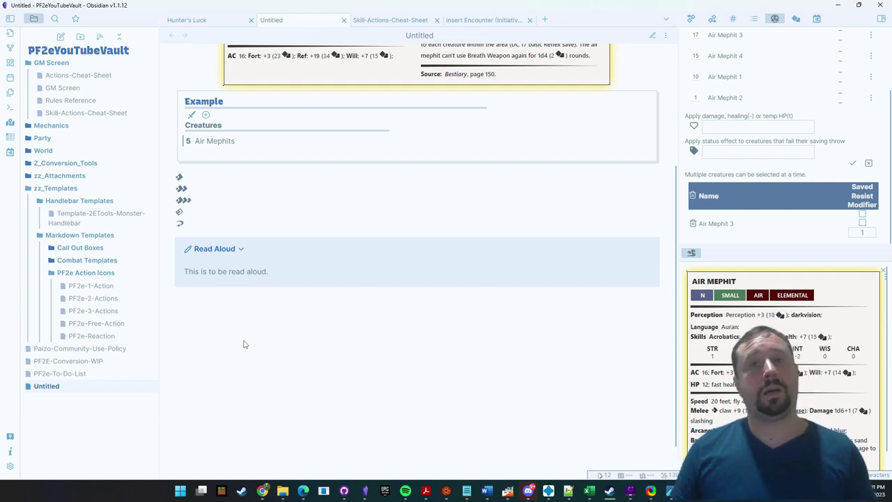
{"action": "scroll", "coordinate": [279, 300], "scroll_direction": "up", "scroll_amount": 3}
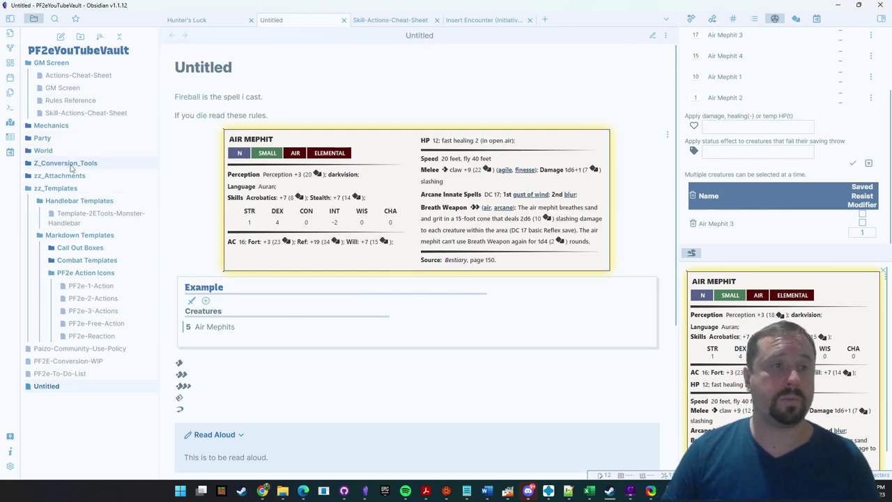
Open the Aasimar-Redeemer note from the Bestiary subfolder of Mechanics, Bestiary to view its statblock.
{"action": "left_click", "coordinate": [51, 125]}
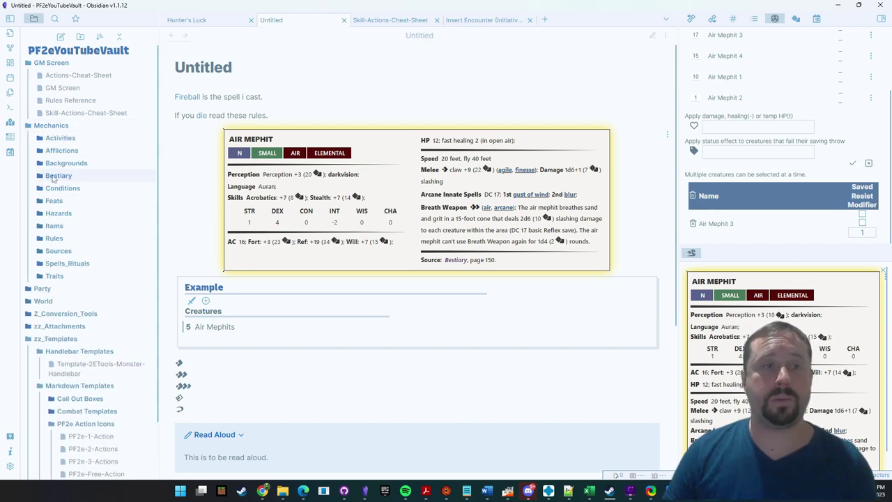
{"action": "left_click", "coordinate": [56, 176]}
{"action": "left_click", "coordinate": [83, 202]}
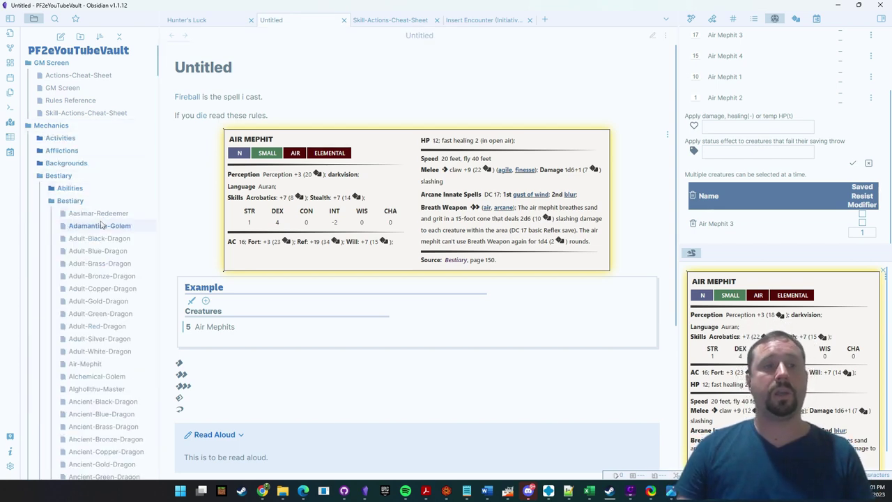
{"action": "left_click", "coordinate": [99, 216]}
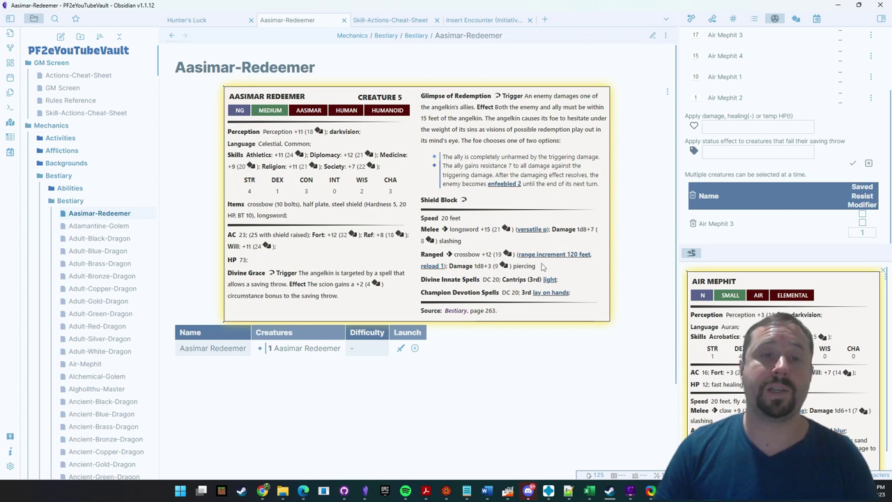